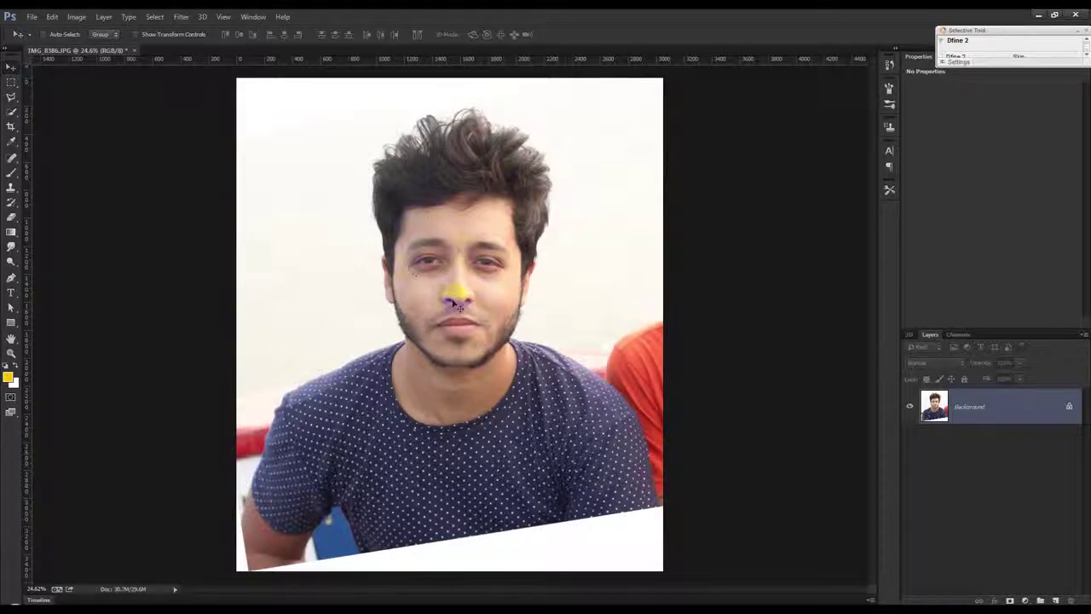
Zoom and pan around the portrait to bring the forehead and top of the hair into view
{"action": "scroll", "coordinate": [436, 237], "scroll_direction": "up", "scroll_amount": 4}
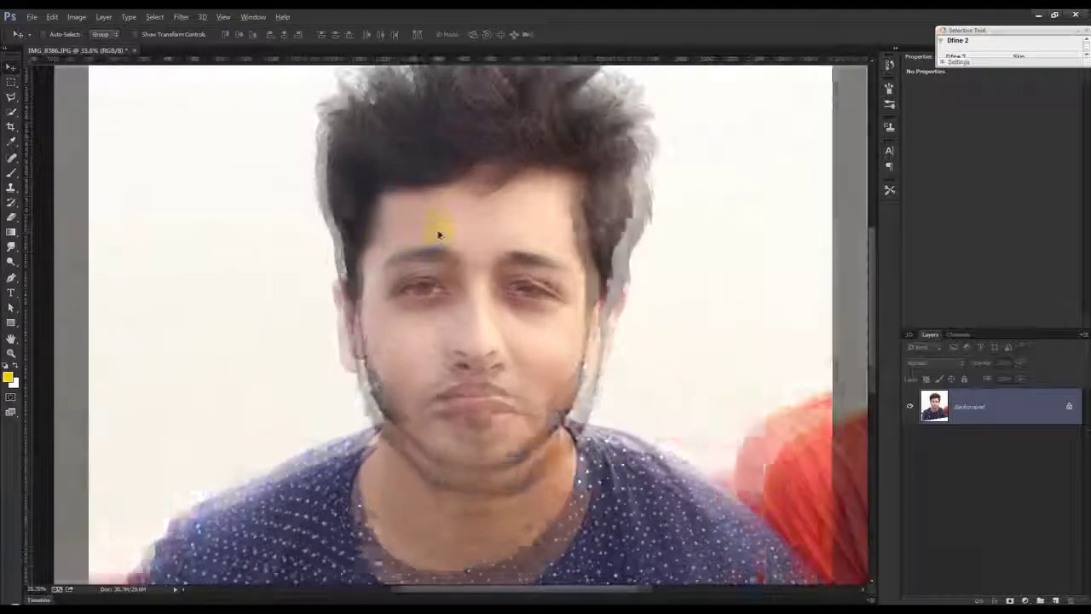
{"action": "scroll", "coordinate": [395, 266], "scroll_direction": "up", "scroll_amount": 2}
{"action": "scroll", "coordinate": [395, 267], "scroll_direction": "up", "scroll_amount": 2}
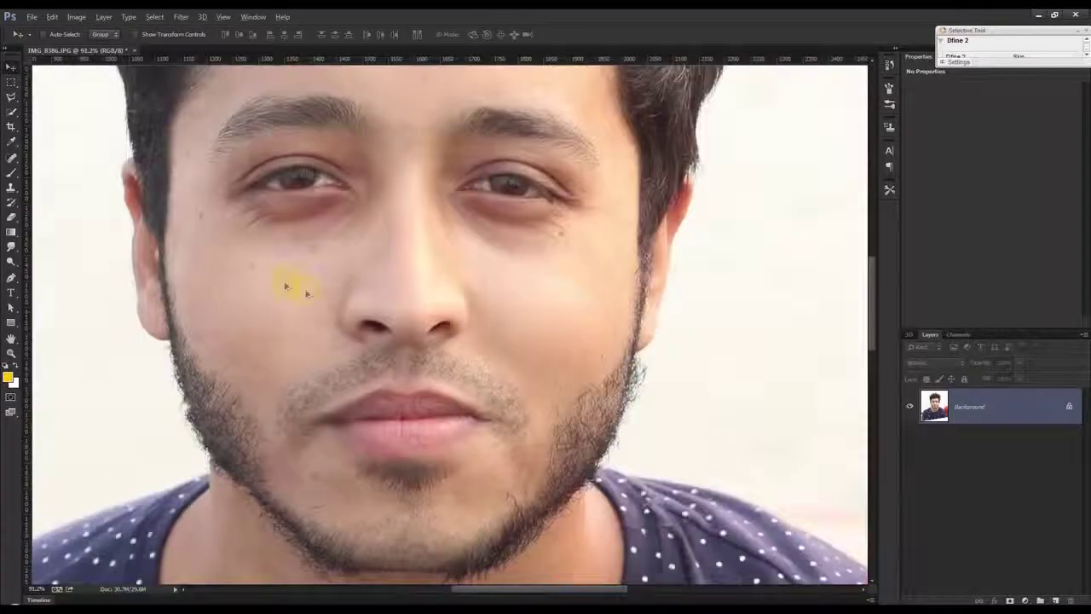
{"action": "scroll", "coordinate": [329, 281], "scroll_direction": "down", "scroll_amount": 3}
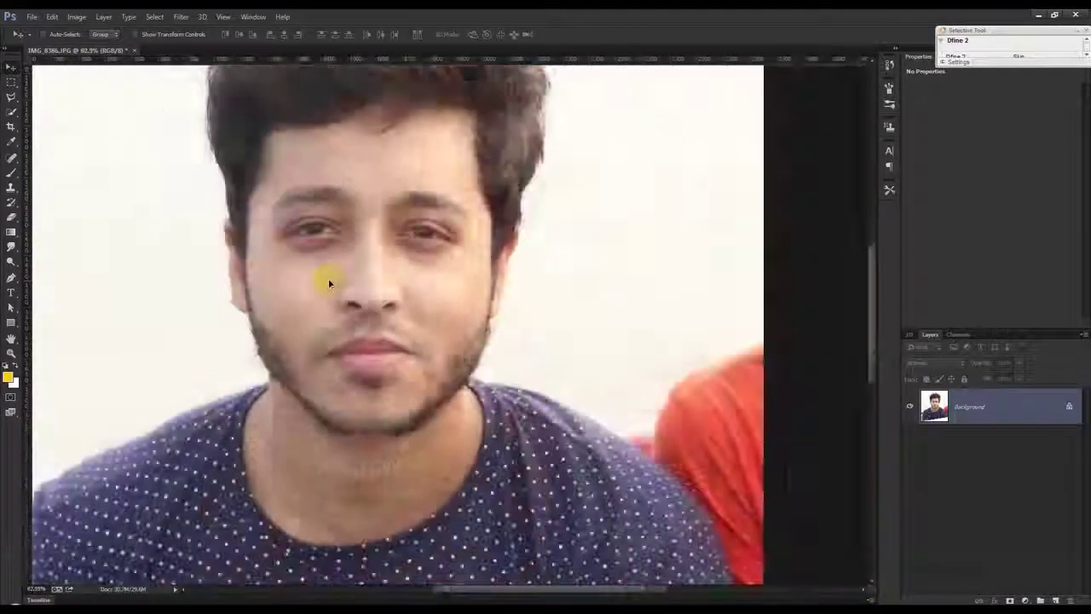
{"action": "scroll", "coordinate": [393, 290], "scroll_direction": "up", "scroll_amount": 2}
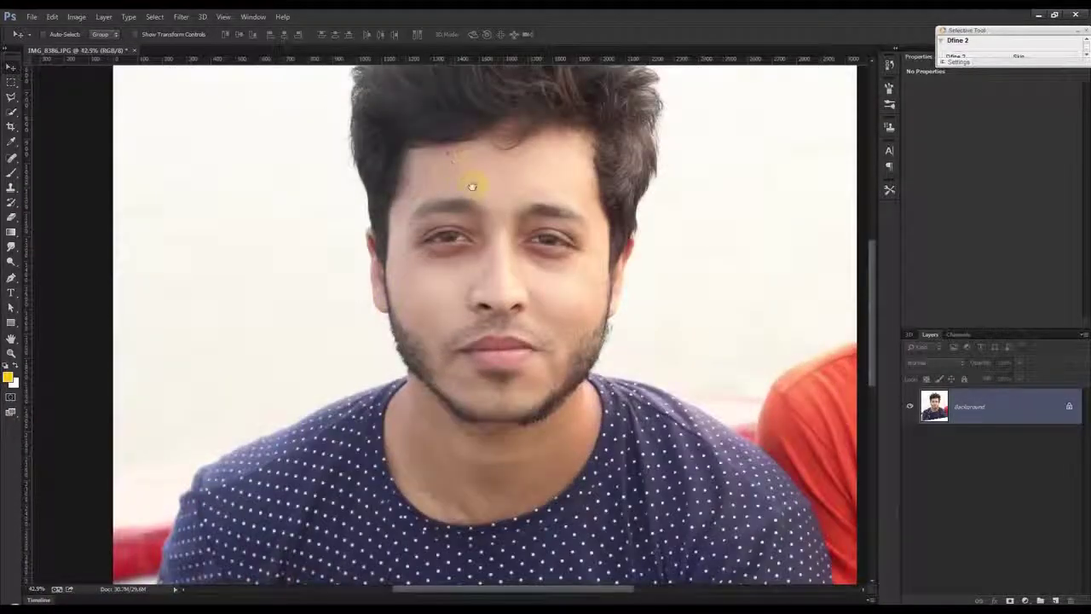
{"action": "scroll", "coordinate": [477, 183], "scroll_direction": "down", "scroll_amount": 2}
{"action": "scroll", "coordinate": [383, 283], "scroll_direction": "down", "scroll_amount": 1}
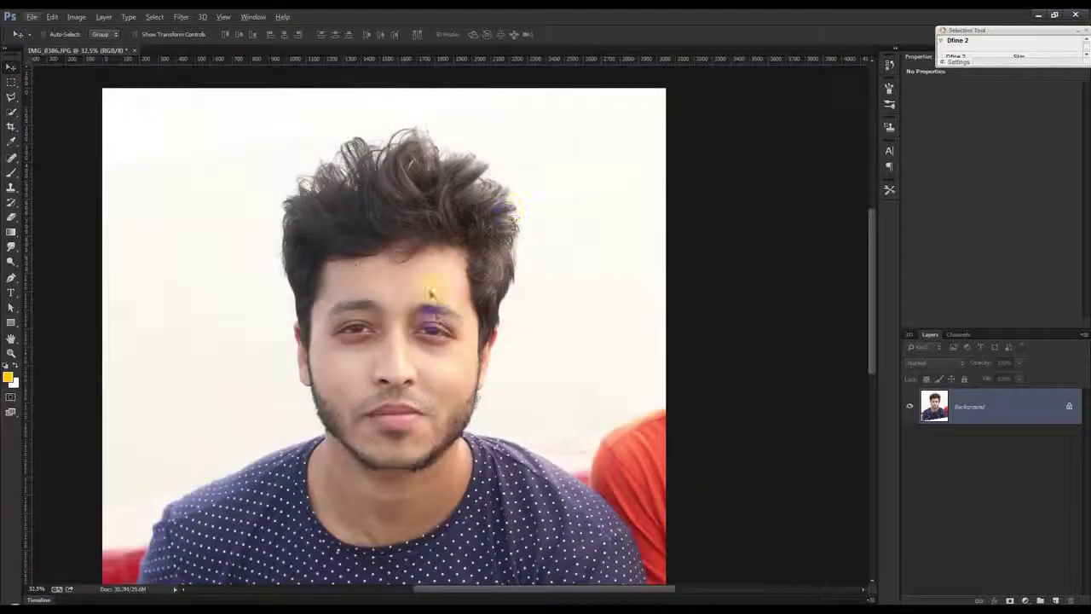
{"action": "scroll", "coordinate": [436, 317], "scroll_direction": "down", "scroll_amount": 4}
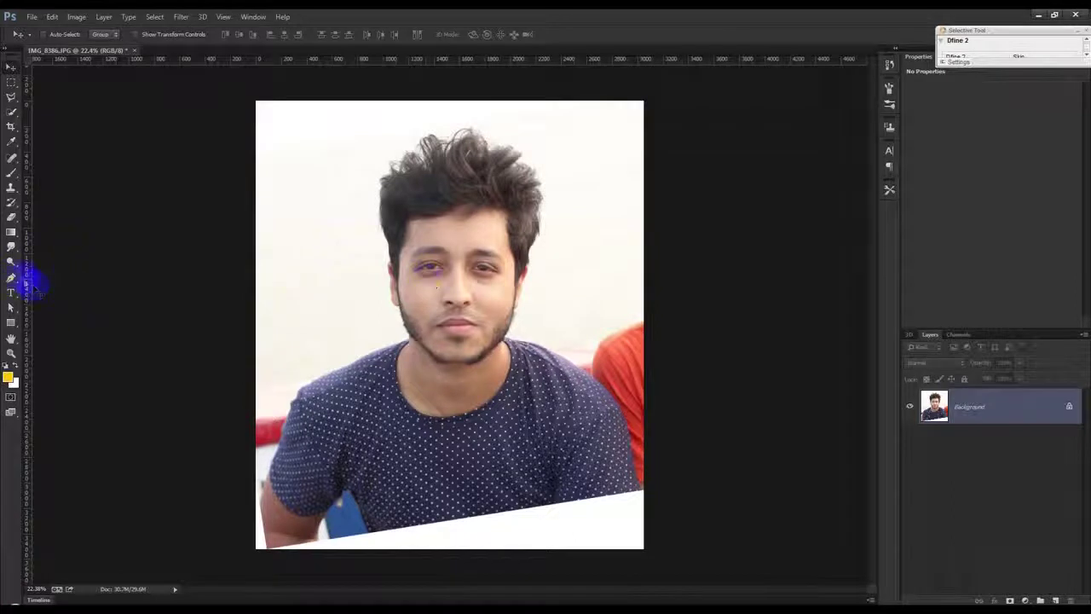
{"action": "left_click", "coordinate": [11, 280]}
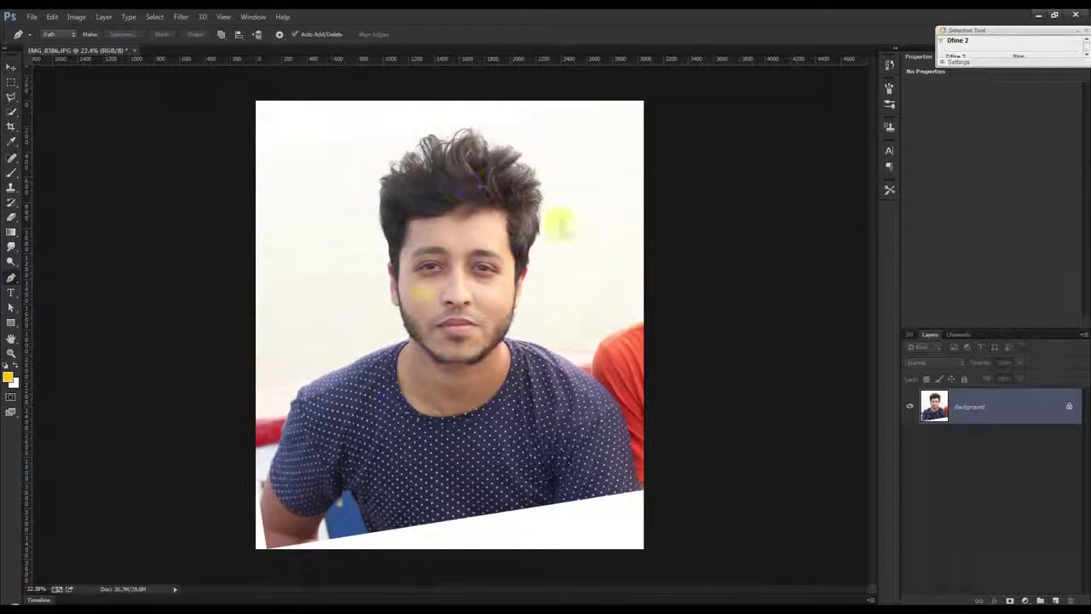
{"action": "left_click", "coordinate": [11, 67]}
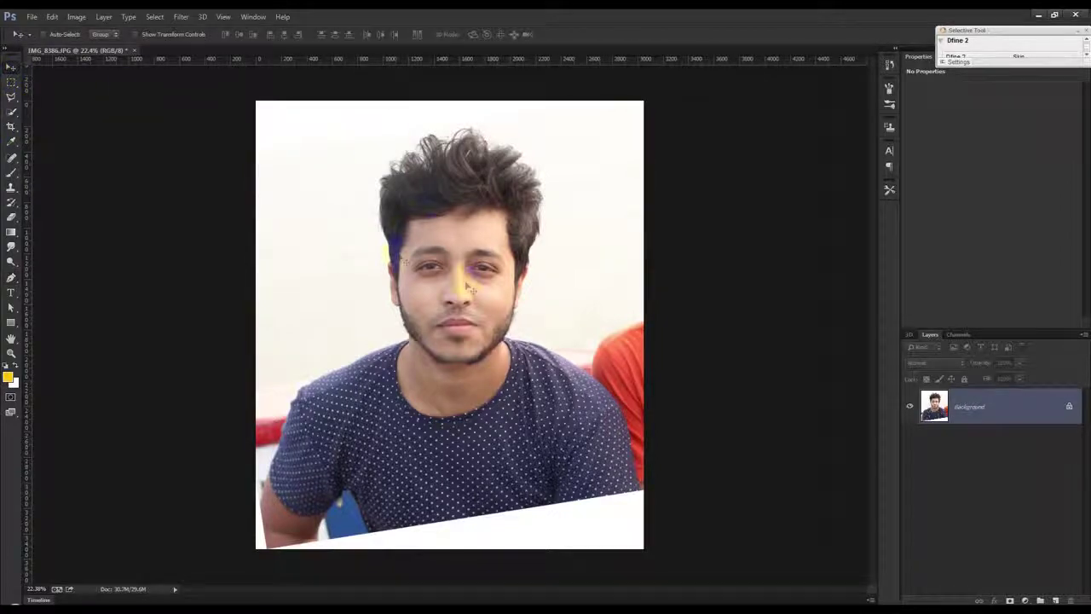
{"action": "scroll", "coordinate": [439, 237], "scroll_direction": "up", "scroll_amount": 3}
{"action": "scroll", "coordinate": [439, 237], "scroll_direction": "up", "scroll_amount": 3}
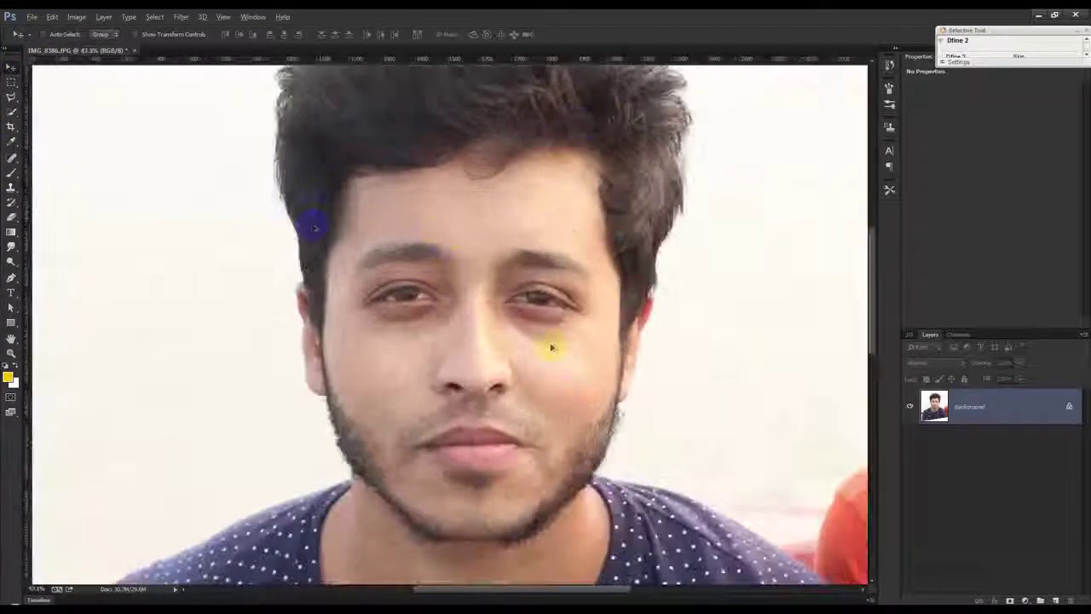
{"action": "left_click_drag", "start_coordinate": [680, 244], "coordinate": [658, 346]}
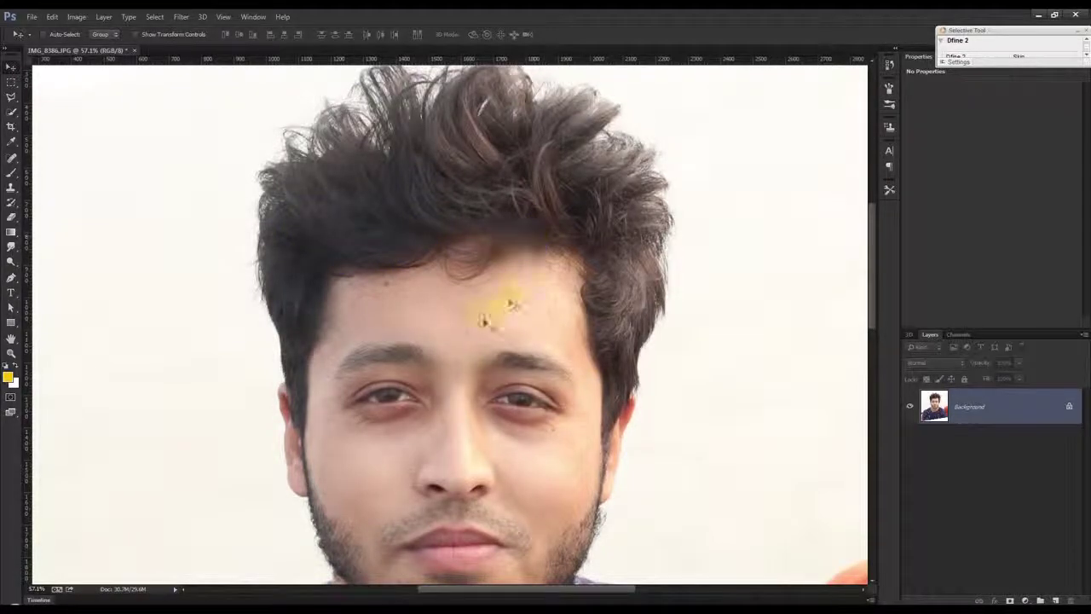
{"action": "scroll", "coordinate": [488, 309], "scroll_direction": "down", "scroll_amount": 1}
{"action": "scroll", "coordinate": [486, 312], "scroll_direction": "down", "scroll_amount": 1}
{"action": "scroll", "coordinate": [486, 312], "scroll_direction": "up", "scroll_amount": 3}
{"action": "scroll", "coordinate": [453, 329], "scroll_direction": "up", "scroll_amount": 3}
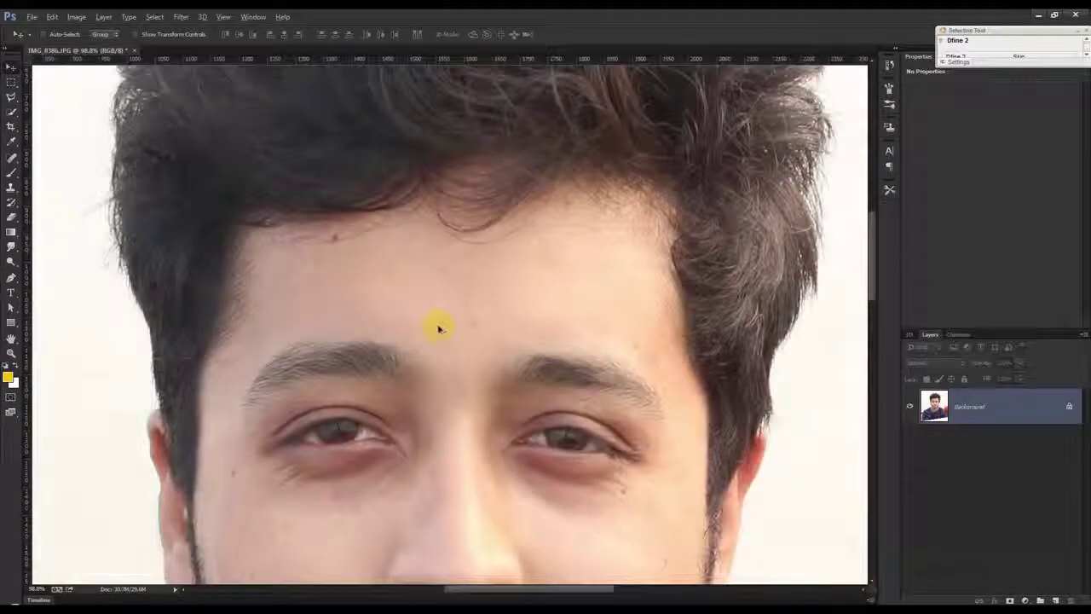
Switch to the Spot Healing Brush from the healing tools group
{"action": "left_click", "coordinate": [13, 159]}
{"action": "left_click", "coordinate": [171, 224]}
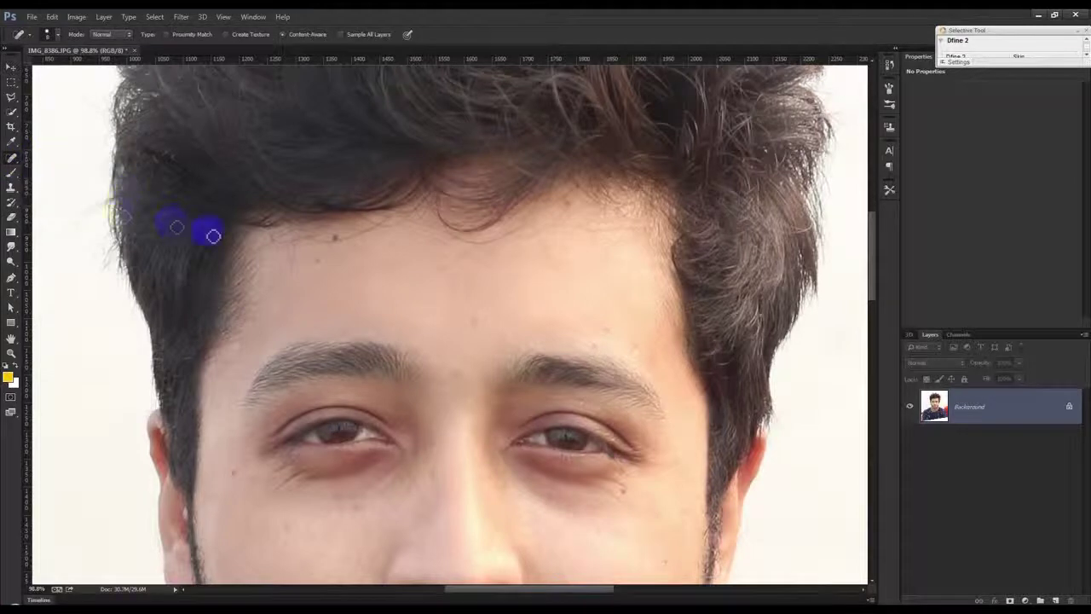
{"action": "left_click", "coordinate": [12, 158]}
{"action": "left_click", "coordinate": [69, 157]}
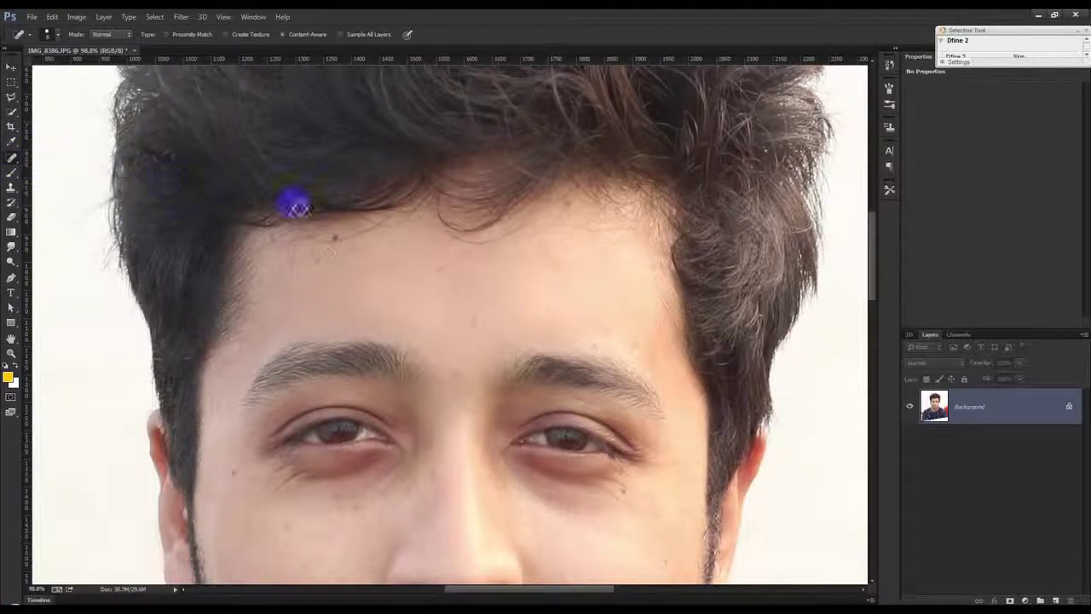
{"action": "scroll", "coordinate": [311, 252], "scroll_direction": "up", "scroll_amount": 3}
{"action": "scroll", "coordinate": [329, 244], "scroll_direction": "up", "scroll_amount": 2}
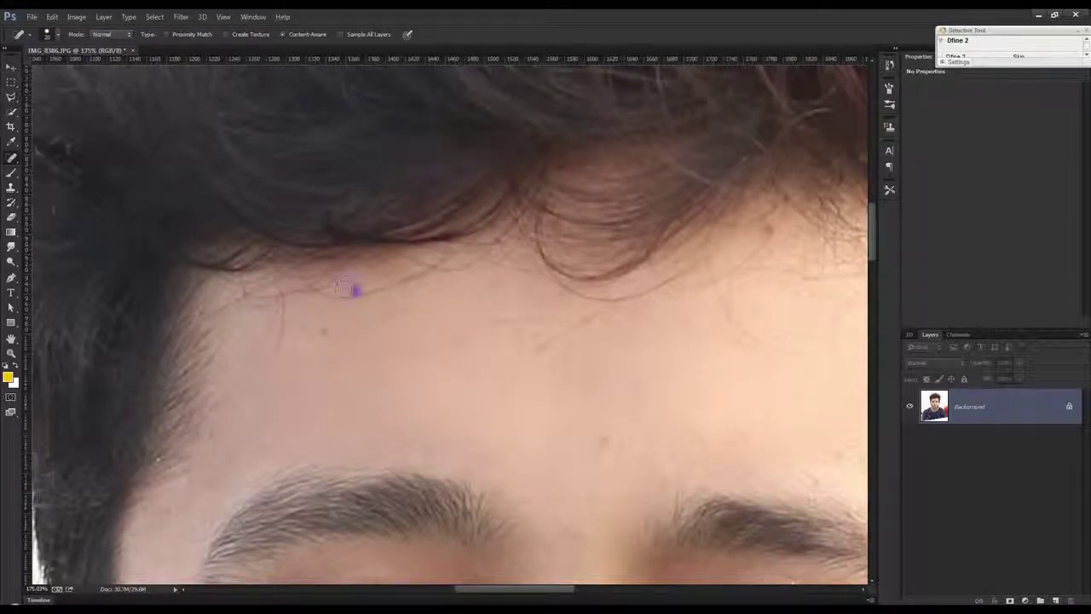
Heal the spots on the forehead and along the hairline
{"action": "left_click", "coordinate": [356, 290]}
{"action": "left_click", "coordinate": [275, 445]}
{"action": "left_click", "coordinate": [161, 458]}
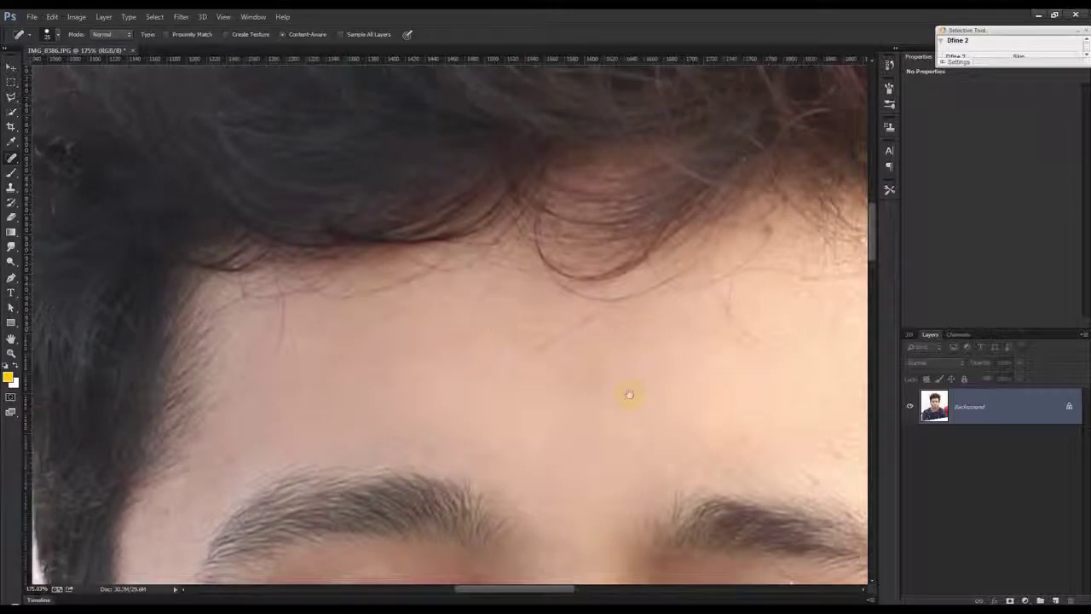
{"action": "left_click_drag", "start_coordinate": [628, 395], "coordinate": [444, 319]}
{"action": "left_click", "coordinate": [481, 124]}
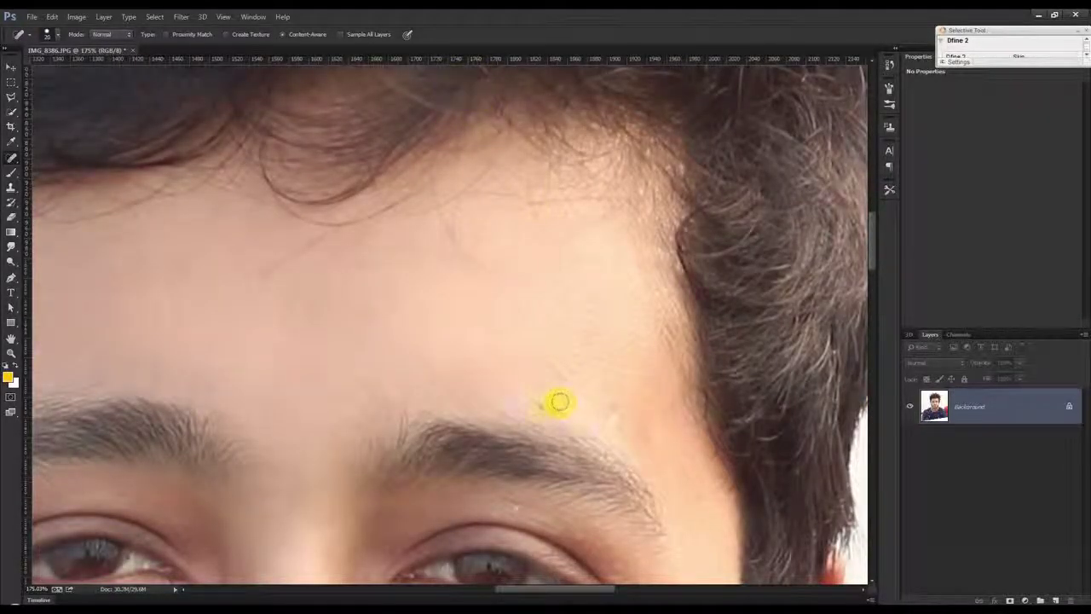
{"action": "left_click", "coordinate": [491, 388]}
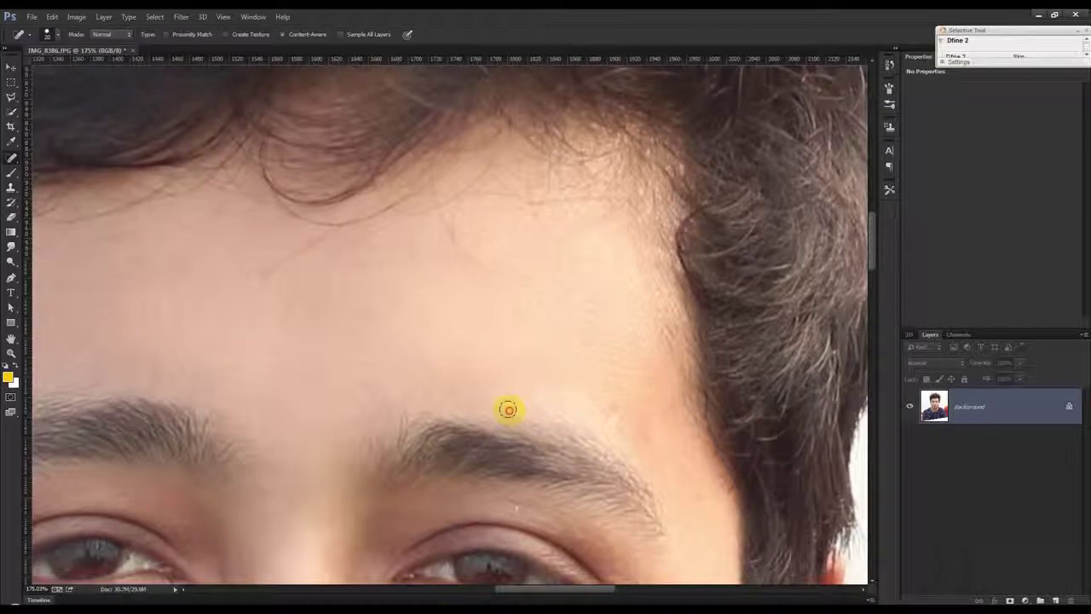
{"action": "left_click", "coordinate": [622, 413]}
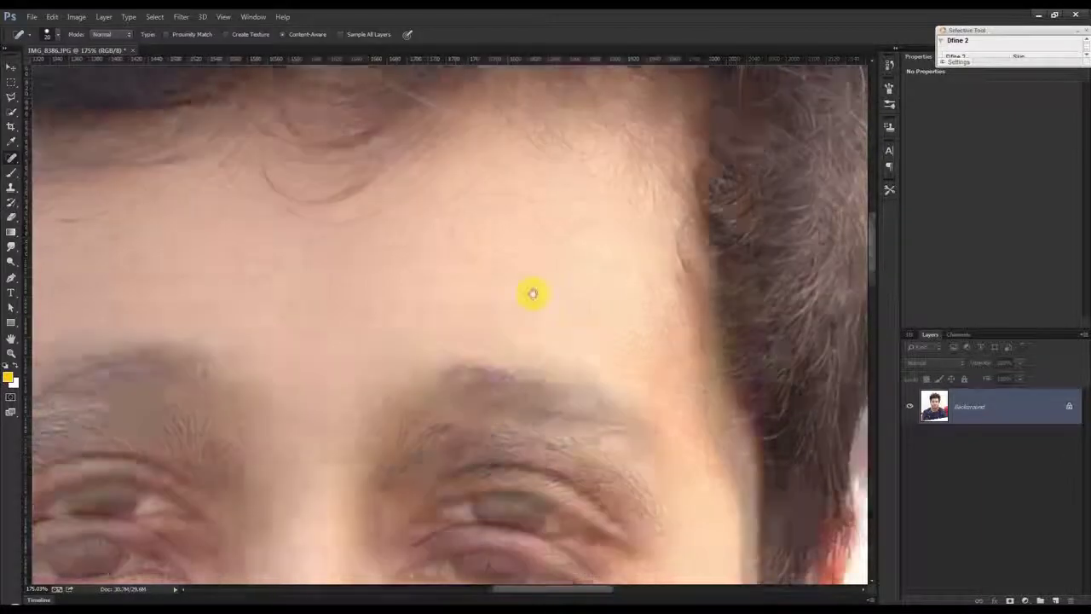
Heal the outer eye-corner spot, the mole and spot below the eye, and the eyebrow spot
{"action": "left_click_drag", "start_coordinate": [532, 293], "coordinate": [579, 119]}
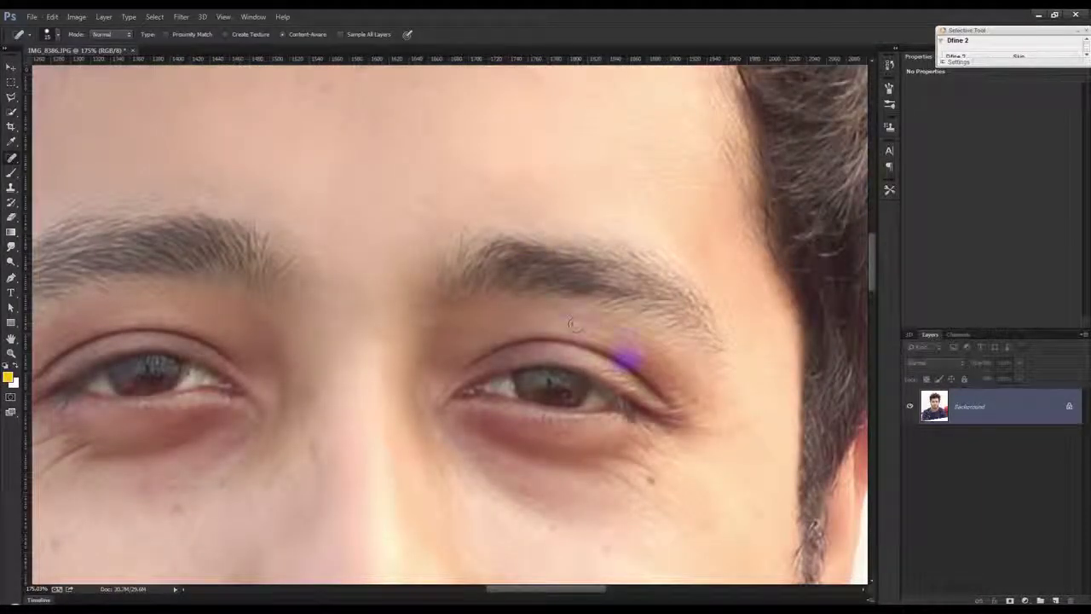
{"action": "left_click", "coordinate": [694, 411]}
{"action": "left_click", "coordinate": [653, 480]}
{"action": "left_click_drag", "start_coordinate": [709, 517], "coordinate": [697, 500]}
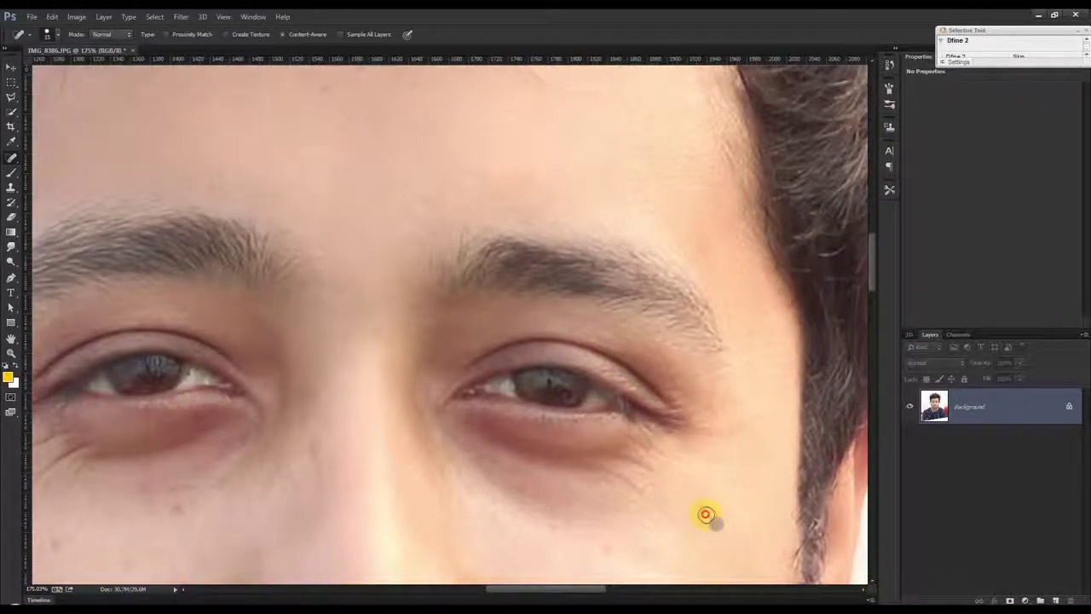
{"action": "scroll", "coordinate": [601, 388], "scroll_direction": "down", "scroll_amount": 3}
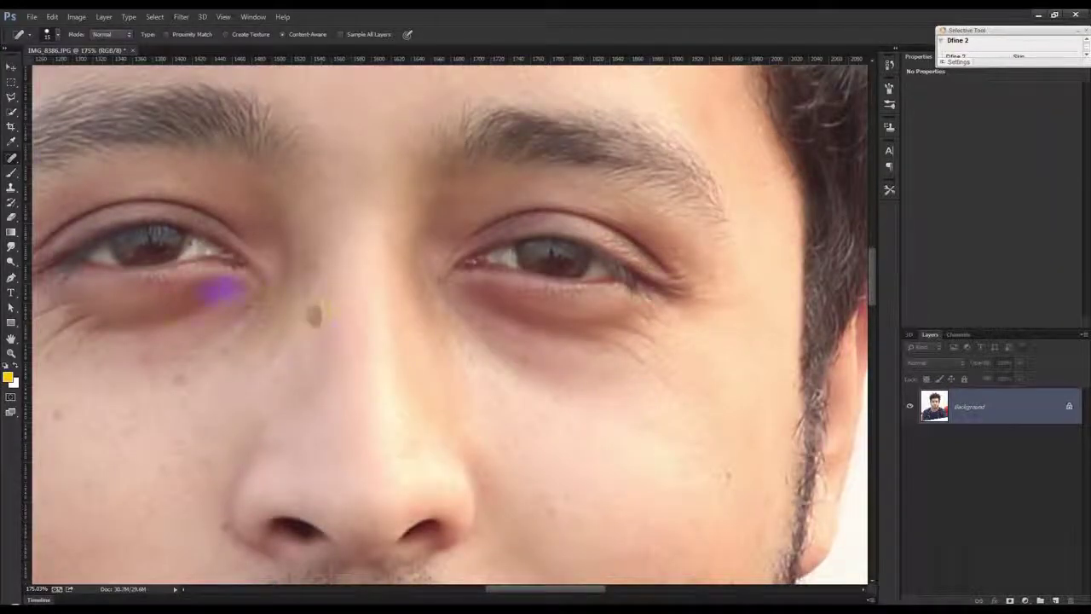
{"action": "left_click_drag", "start_coordinate": [314, 315], "coordinate": [399, 375]}
{"action": "left_click_drag", "start_coordinate": [312, 236], "coordinate": [278, 237]}
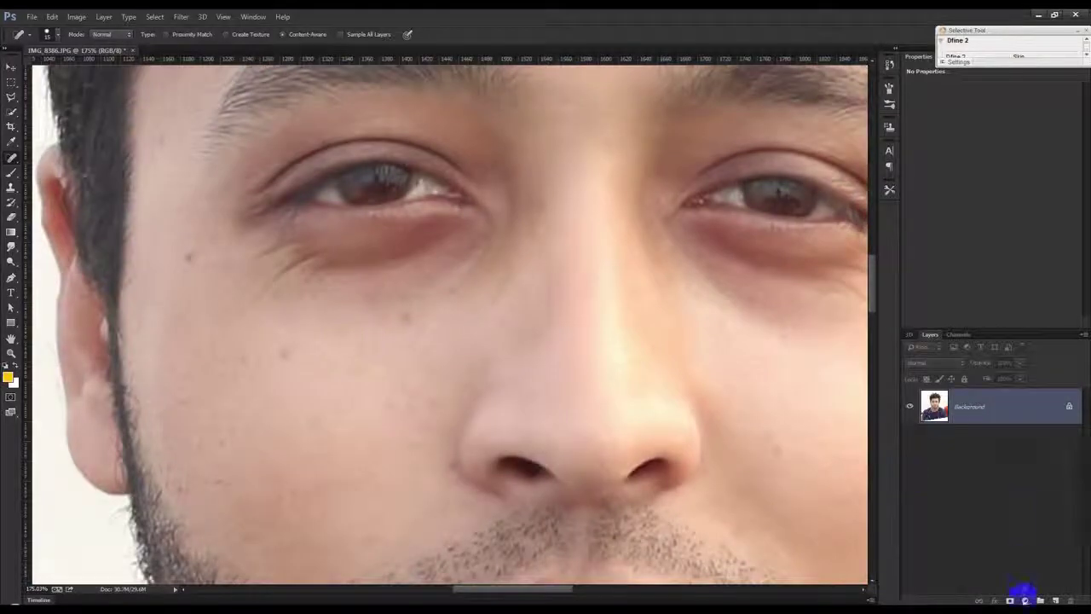
{"action": "left_click", "coordinate": [1025, 599]}
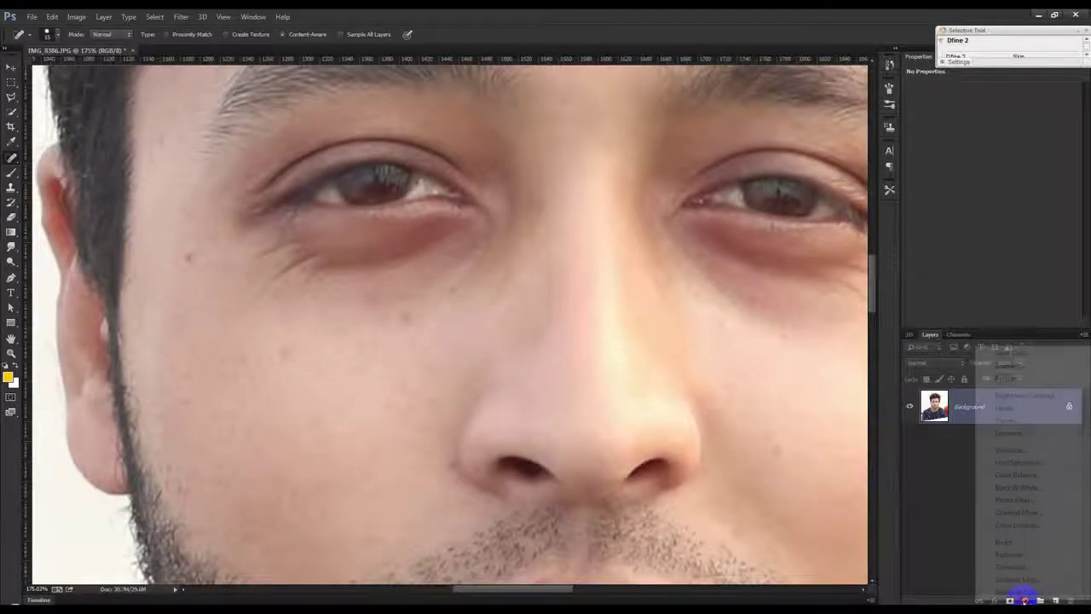
Add a Black & White adjustment layer and reselect the Background layer for healing
{"action": "left_click", "coordinate": [1019, 487]}
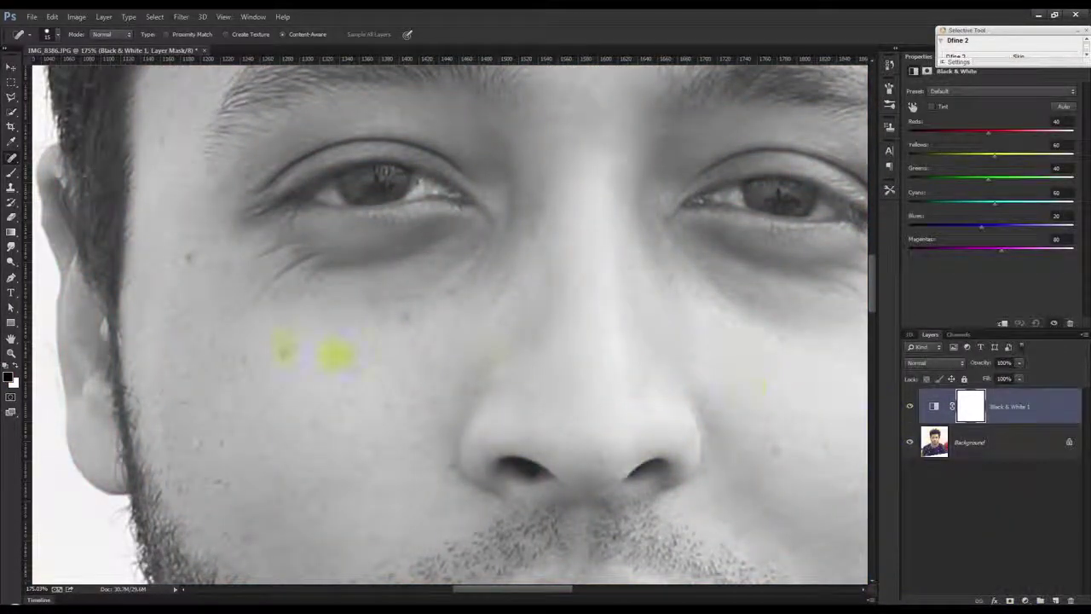
{"action": "left_click", "coordinate": [967, 452]}
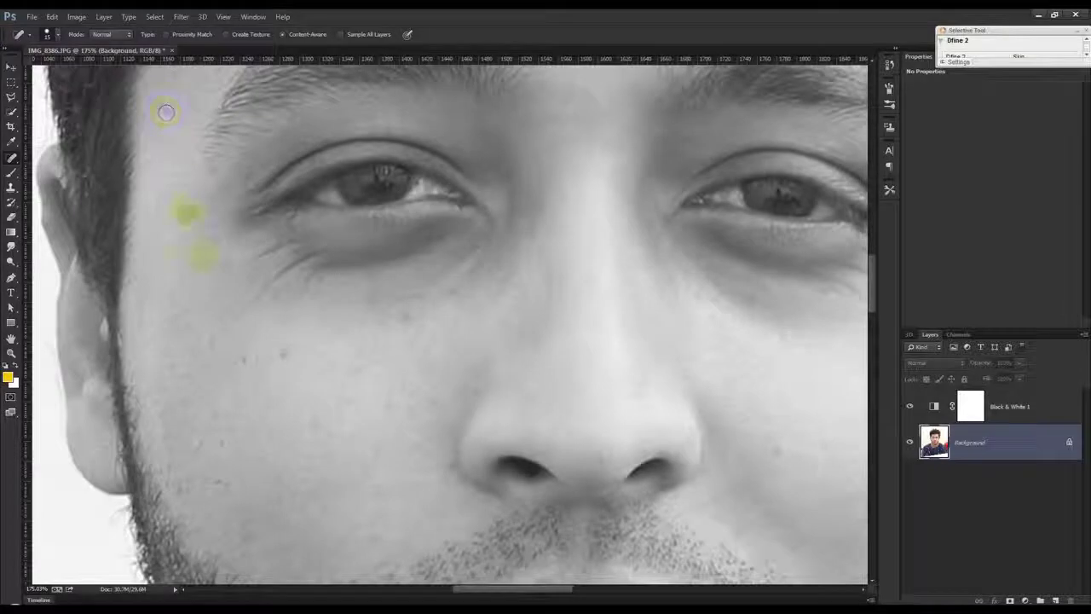
Heal the blemishes across the cheek and the spot under the eye
{"action": "left_click", "coordinate": [280, 349]}
{"action": "left_click_drag", "start_coordinate": [292, 346], "coordinate": [213, 344]}
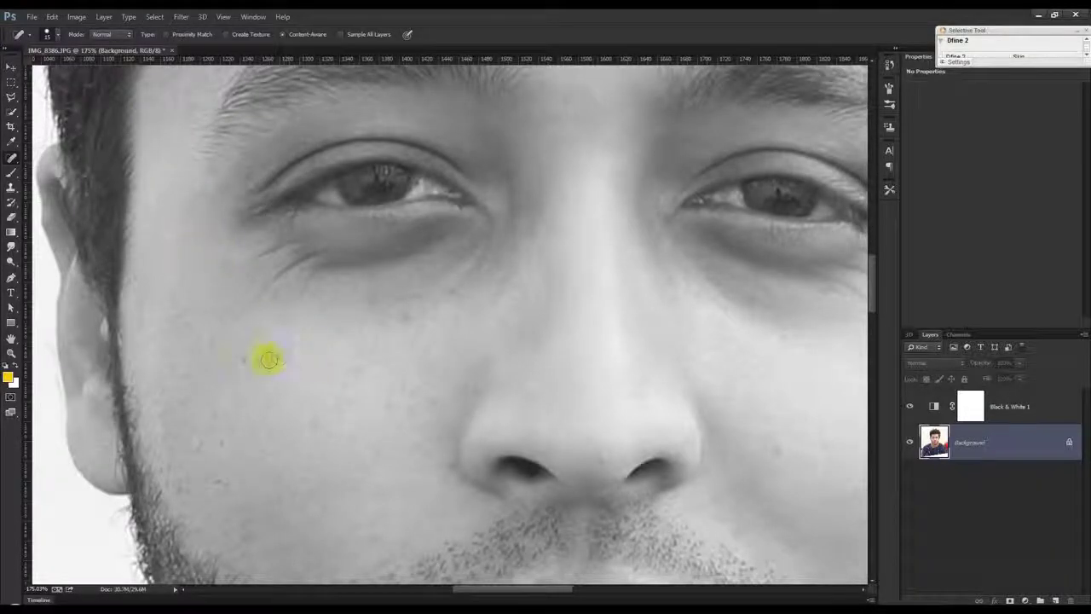
{"action": "left_click", "coordinate": [224, 281]}
{"action": "left_click", "coordinate": [208, 341]}
{"action": "left_click", "coordinate": [402, 312]}
{"action": "left_click", "coordinate": [452, 294]}
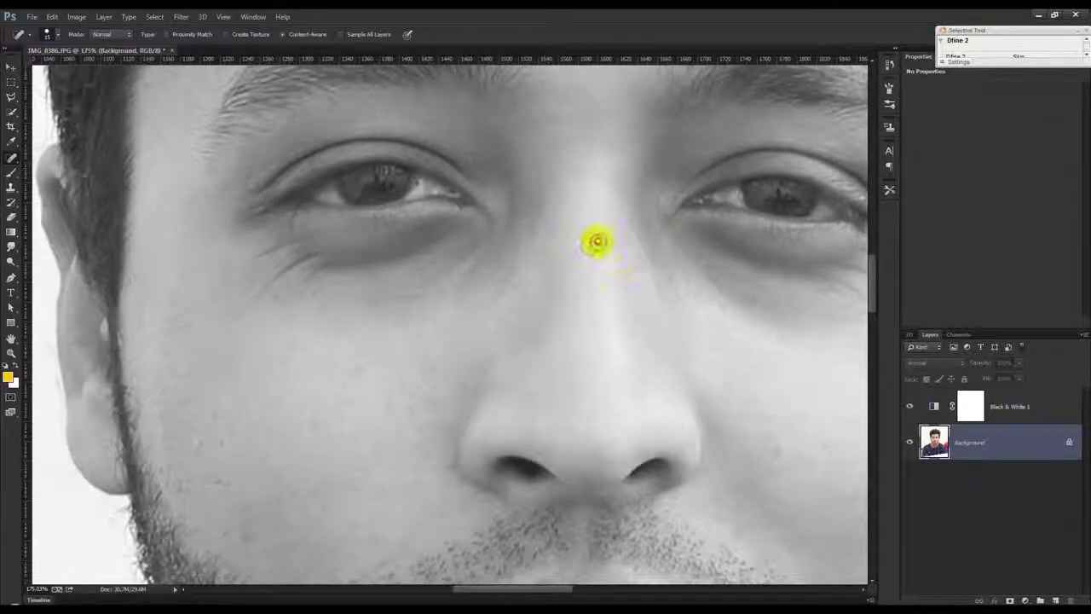
Heal spots along the nose bridge, below the nose, beside the nose and on the chin
{"action": "left_click", "coordinate": [548, 297]}
{"action": "left_click", "coordinate": [504, 289]}
{"action": "left_click", "coordinate": [541, 276]}
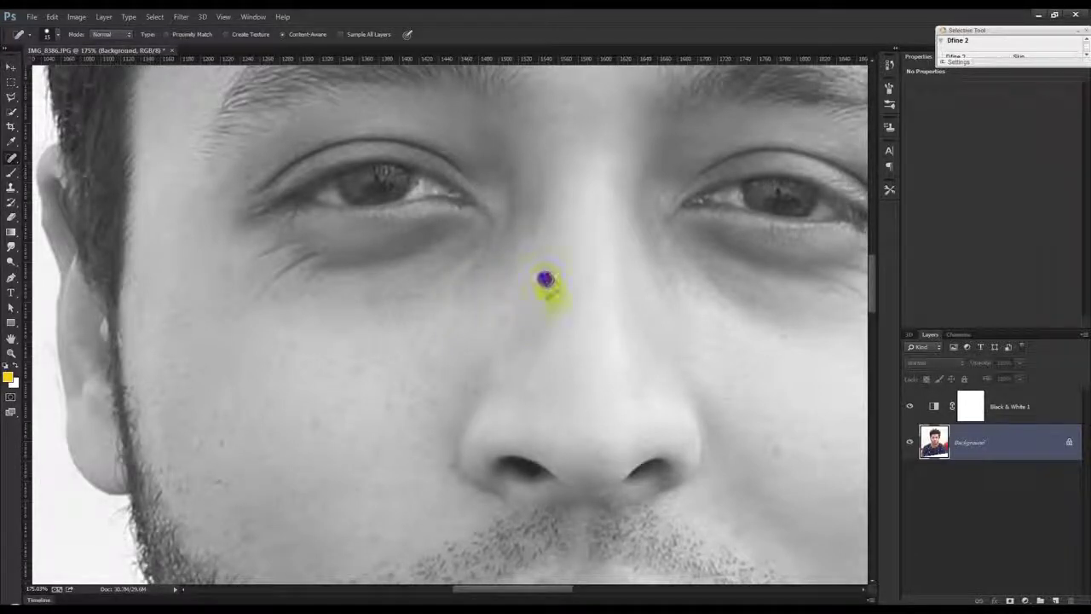
{"action": "left_click", "coordinate": [585, 275]}
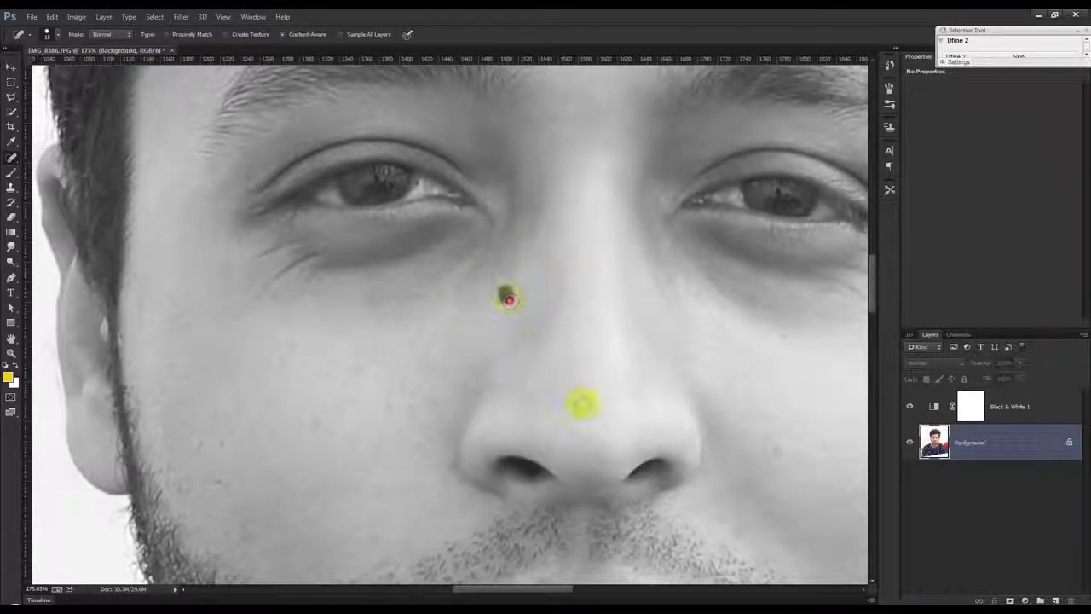
{"action": "left_click", "coordinate": [600, 488]}
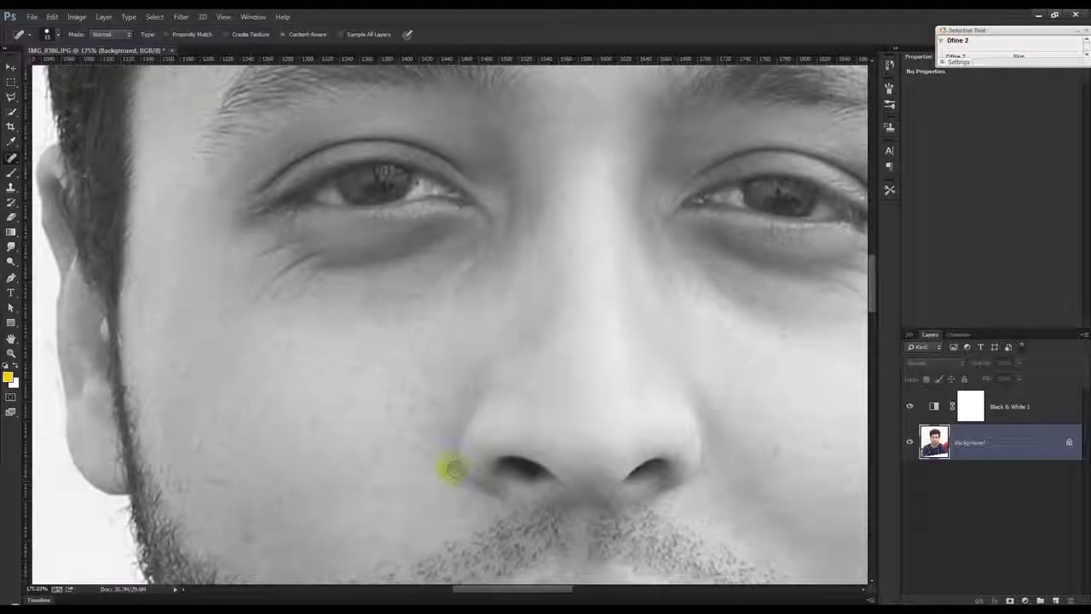
{"action": "left_click", "coordinate": [288, 489]}
{"action": "left_click", "coordinate": [317, 426]}
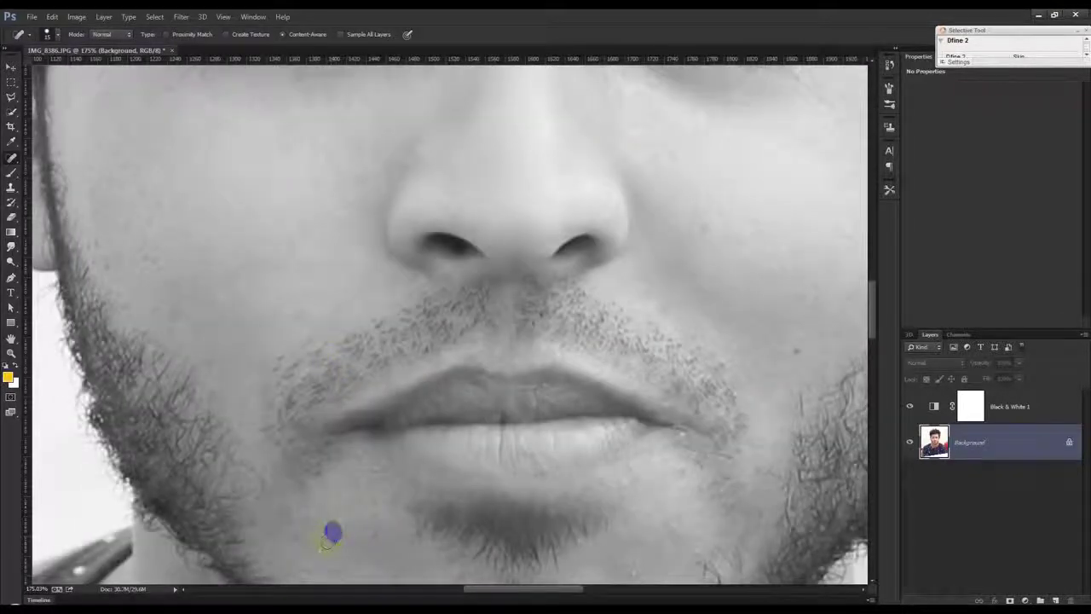
{"action": "left_click", "coordinate": [323, 550]}
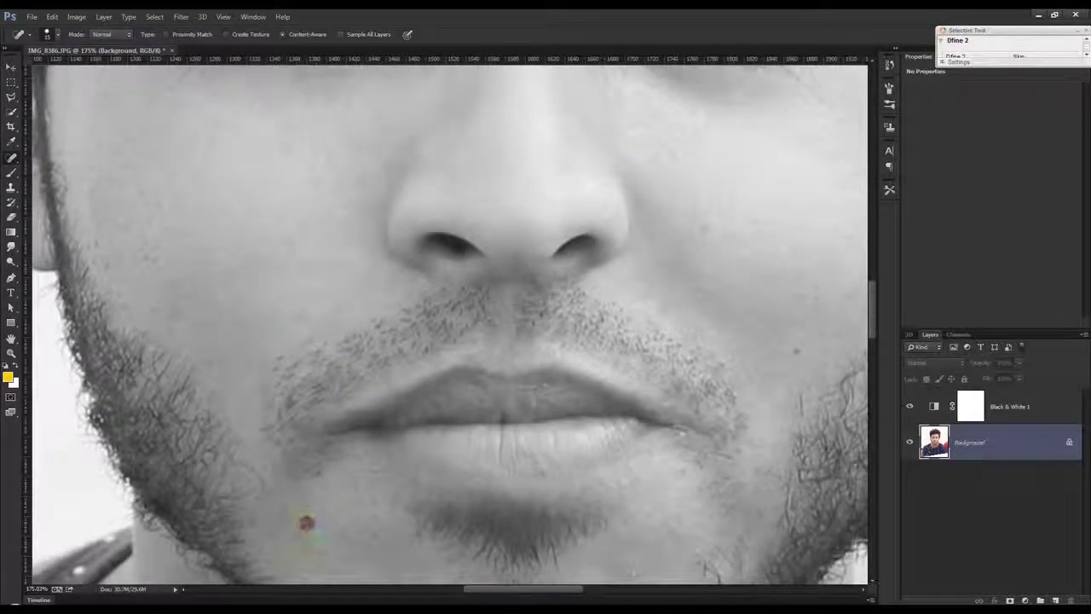
{"action": "left_click", "coordinate": [371, 541]}
Heal the spot under the eye, a chin spot and a spot near the shirt collar
{"action": "left_click_drag", "start_coordinate": [543, 458], "coordinate": [325, 349]}
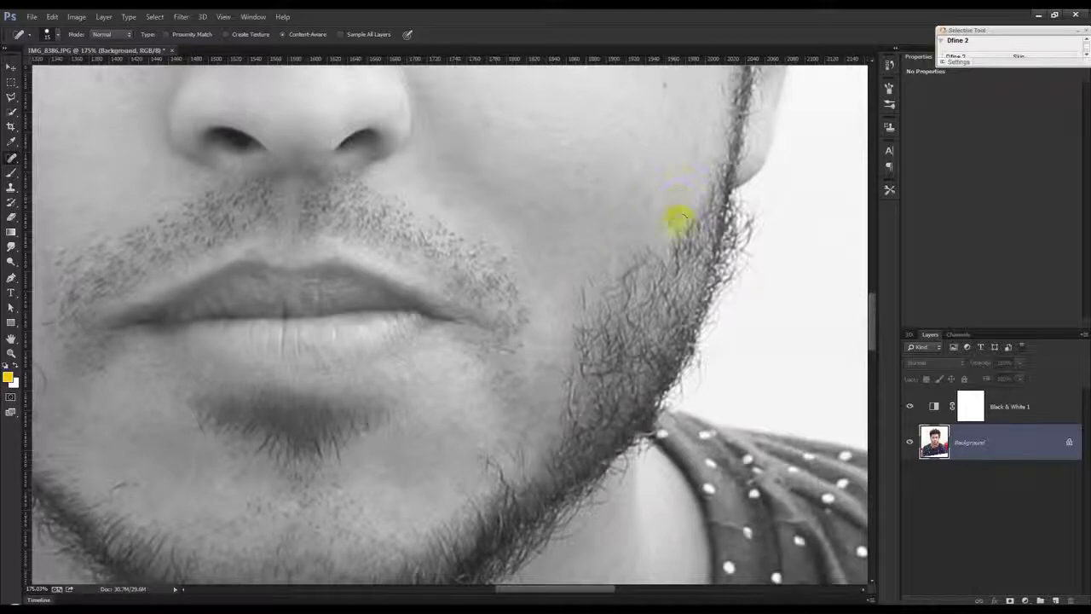
{"action": "left_click_drag", "start_coordinate": [678, 220], "coordinate": [617, 378]}
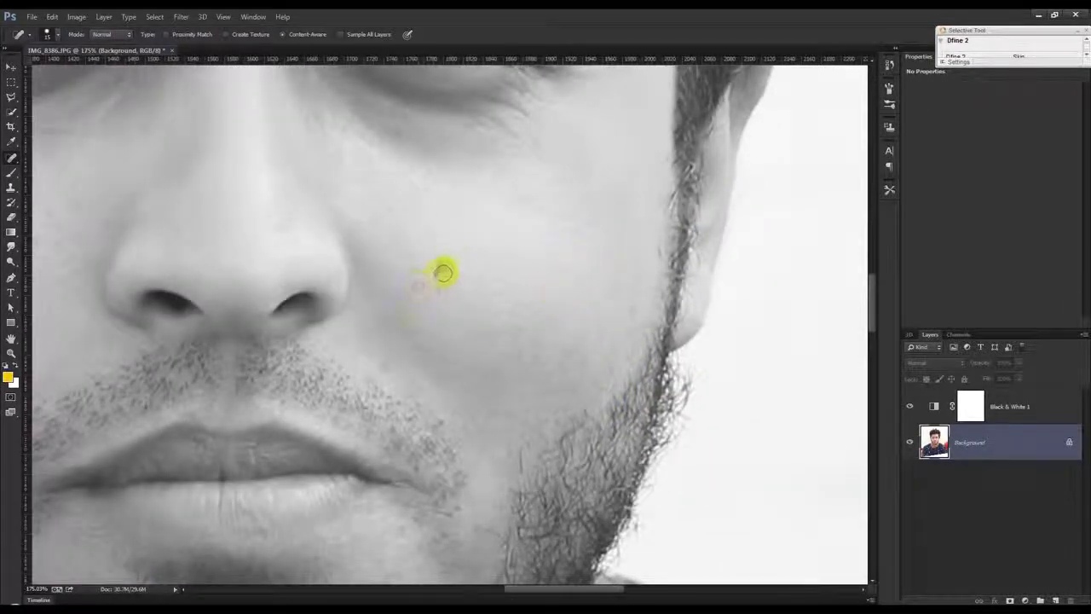
{"action": "left_click", "coordinate": [430, 173]}
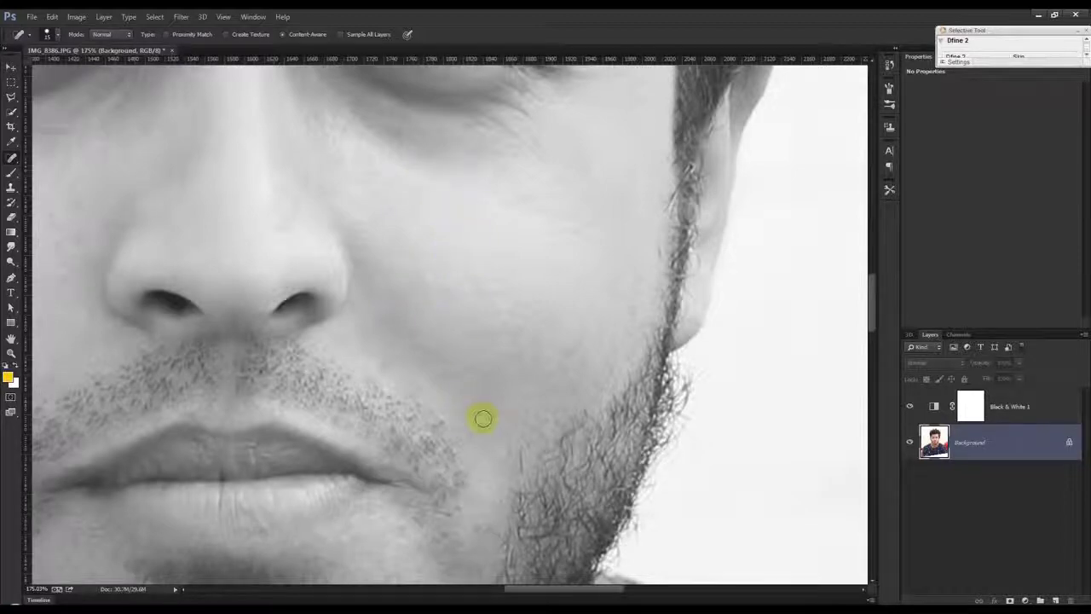
{"action": "scroll", "coordinate": [439, 409], "scroll_direction": "down", "scroll_amount": 3}
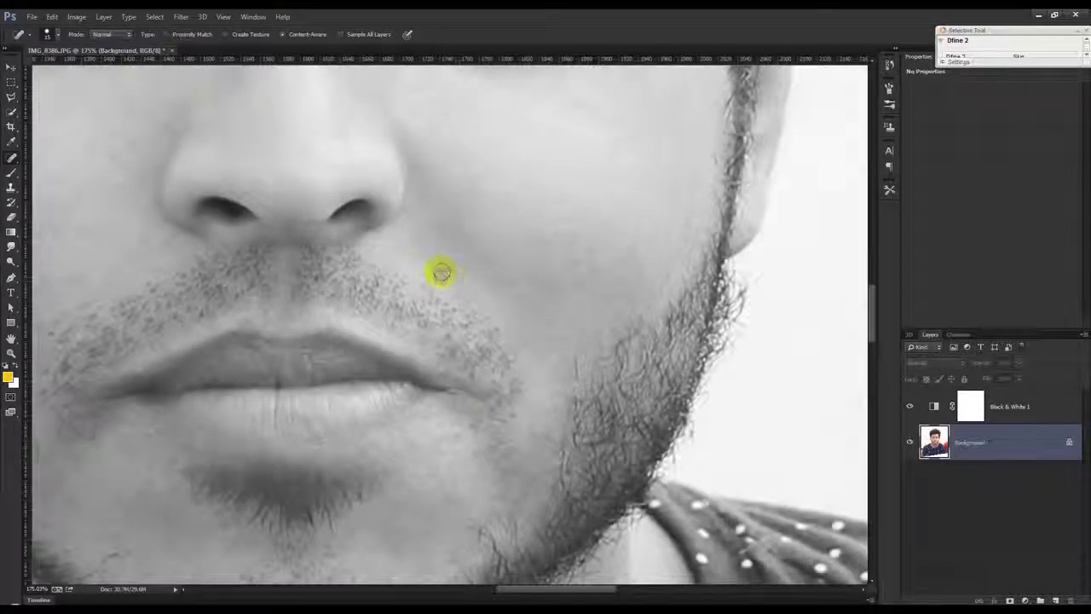
{"action": "scroll", "coordinate": [408, 391], "scroll_direction": "down", "scroll_amount": 3}
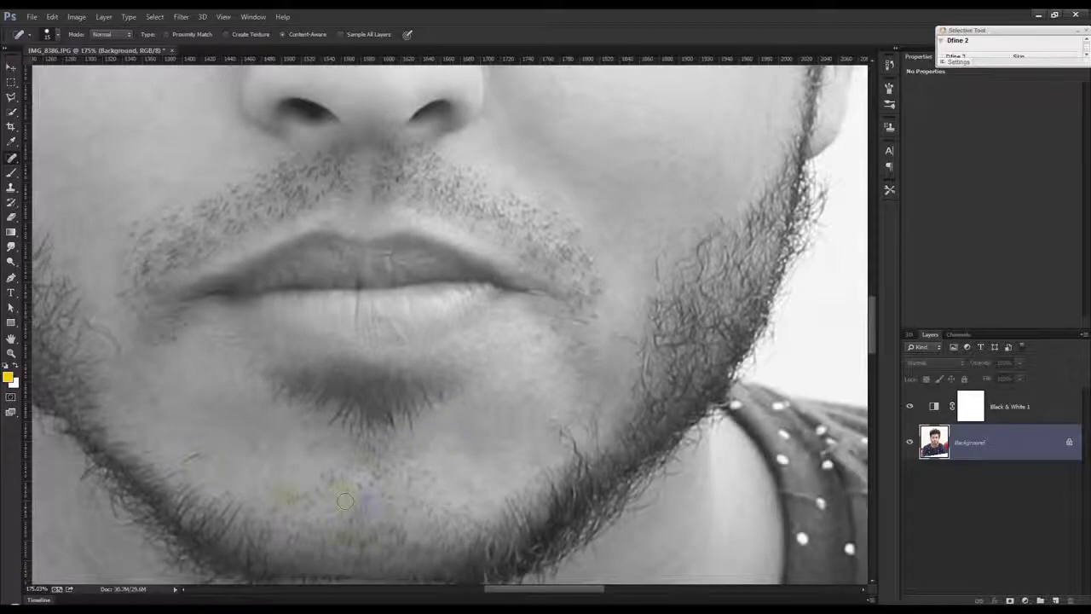
{"action": "left_click", "coordinate": [250, 454]}
{"action": "scroll", "coordinate": [207, 446], "scroll_direction": "down", "scroll_amount": 2}
{"action": "scroll", "coordinate": [223, 462], "scroll_direction": "down", "scroll_amount": 3}
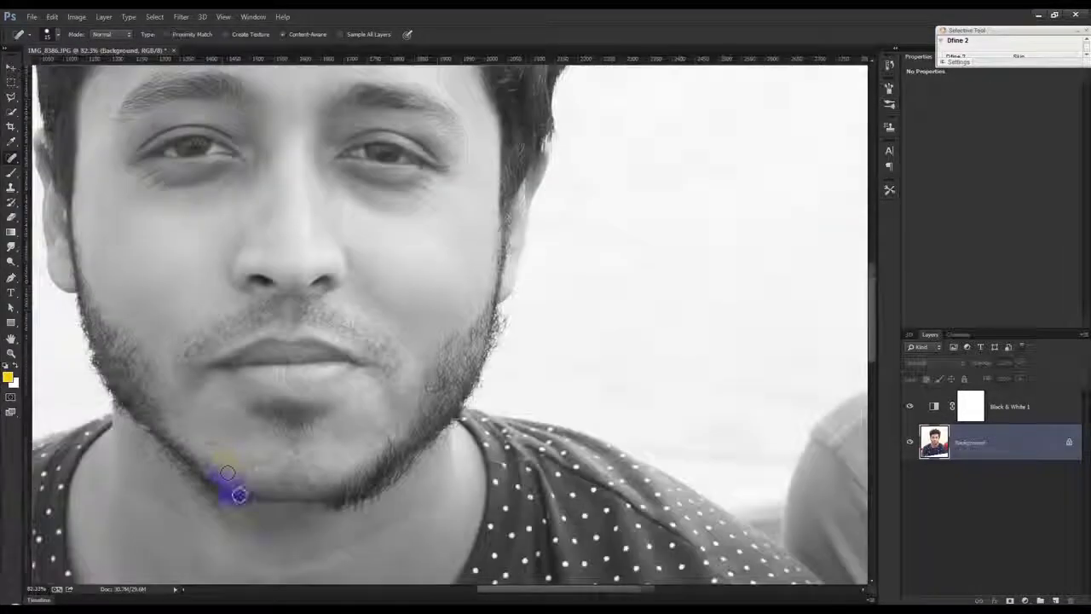
{"action": "scroll", "coordinate": [300, 336], "scroll_direction": "up", "scroll_amount": 2}
{"action": "scroll", "coordinate": [244, 506], "scroll_direction": "down", "scroll_amount": 2}
{"action": "left_click", "coordinate": [182, 482]}
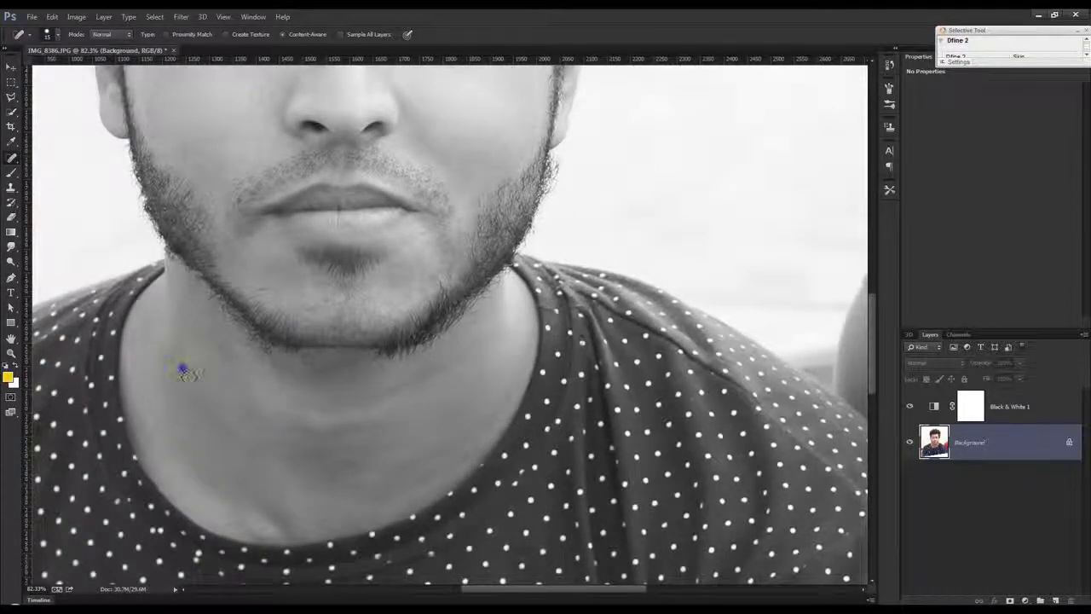
Heal the blemishes on the left cheek and upper left cheek
{"action": "scroll", "coordinate": [182, 371], "scroll_direction": "down", "scroll_amount": 2}
{"action": "scroll", "coordinate": [275, 348], "scroll_direction": "down", "scroll_amount": 1}
{"action": "scroll", "coordinate": [268, 231], "scroll_direction": "up", "scroll_amount": 2}
{"action": "scroll", "coordinate": [234, 237], "scroll_direction": "up", "scroll_amount": 2}
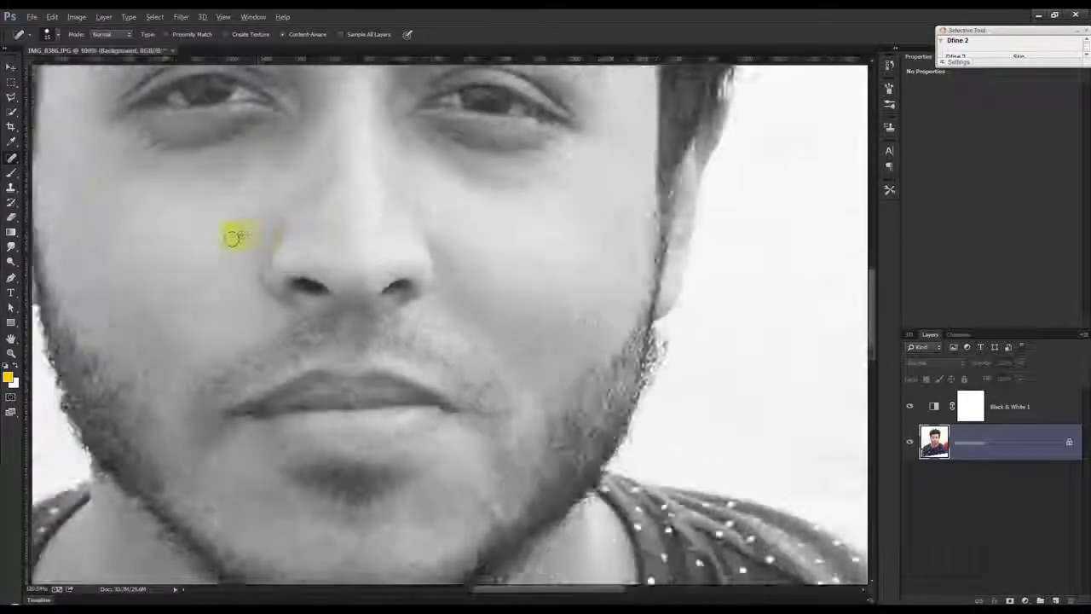
{"action": "scroll", "coordinate": [201, 208], "scroll_direction": "up", "scroll_amount": 2}
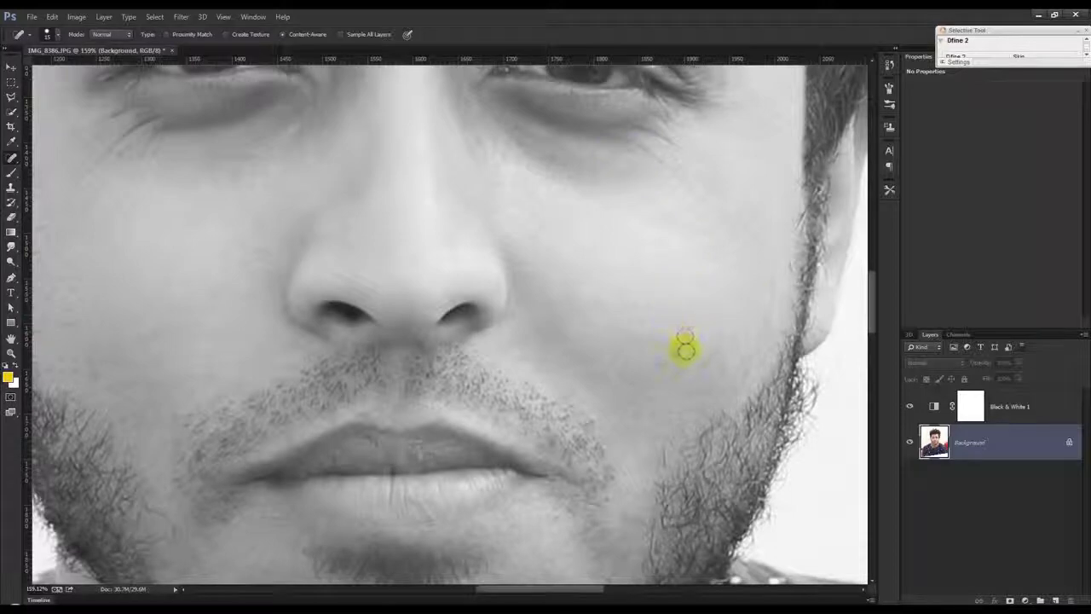
{"action": "scroll", "coordinate": [389, 435], "scroll_direction": "left", "scroll_amount": 2}
{"action": "scroll", "coordinate": [209, 301], "scroll_direction": "down", "scroll_amount": 2}
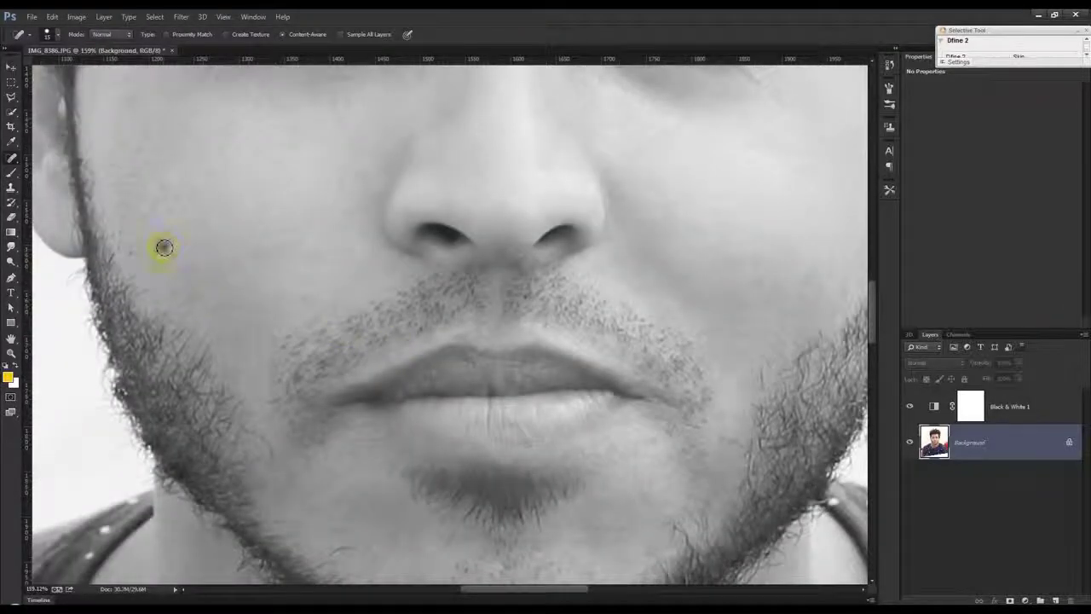
{"action": "left_click", "coordinate": [134, 146]}
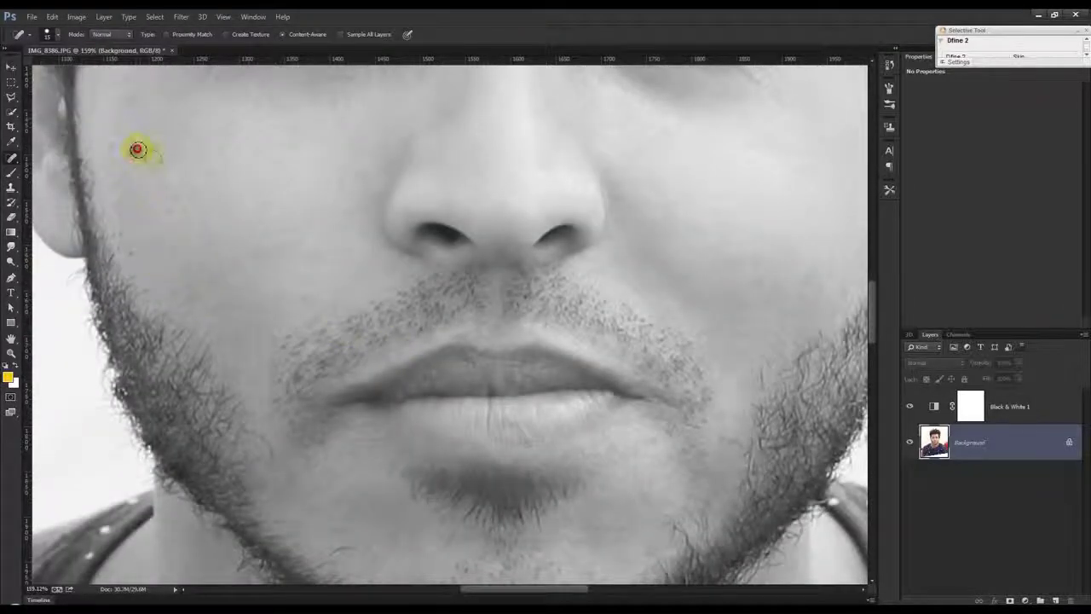
{"action": "left_click_drag", "start_coordinate": [162, 192], "coordinate": [167, 208]}
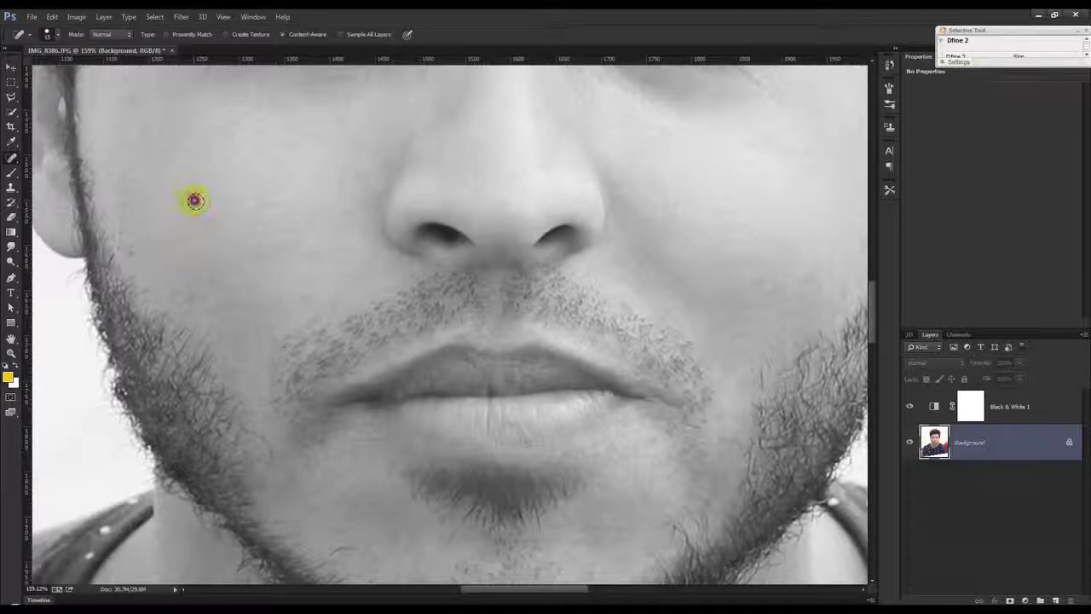
{"action": "left_click", "coordinate": [156, 173]}
{"action": "scroll", "coordinate": [280, 244], "scroll_direction": "up", "scroll_amount": 3}
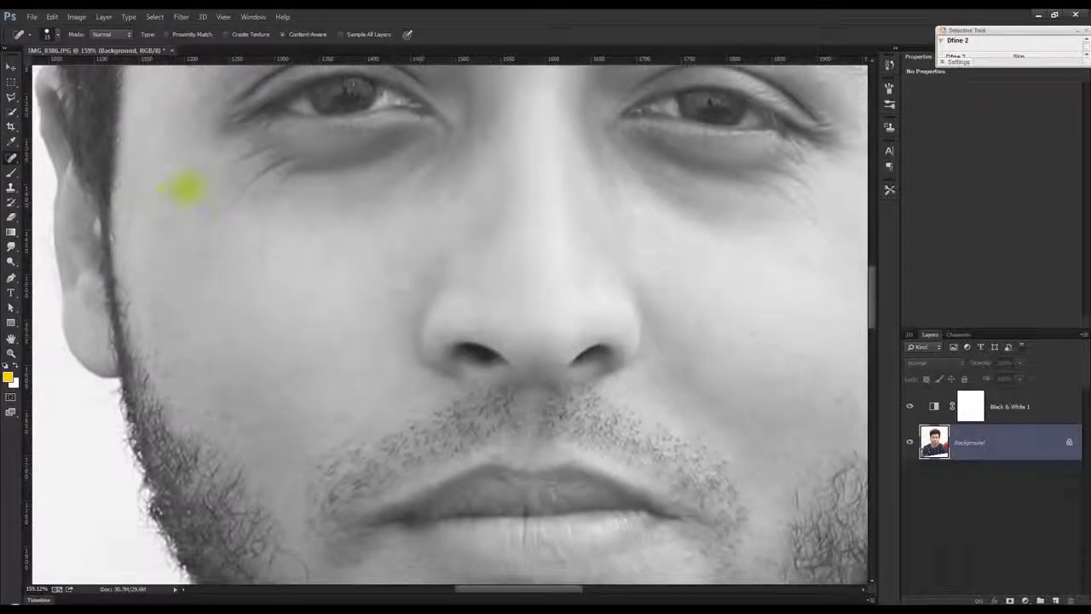
Heal the spots beside the nose bridge and under the eye
{"action": "left_click_drag", "start_coordinate": [374, 248], "coordinate": [318, 393]}
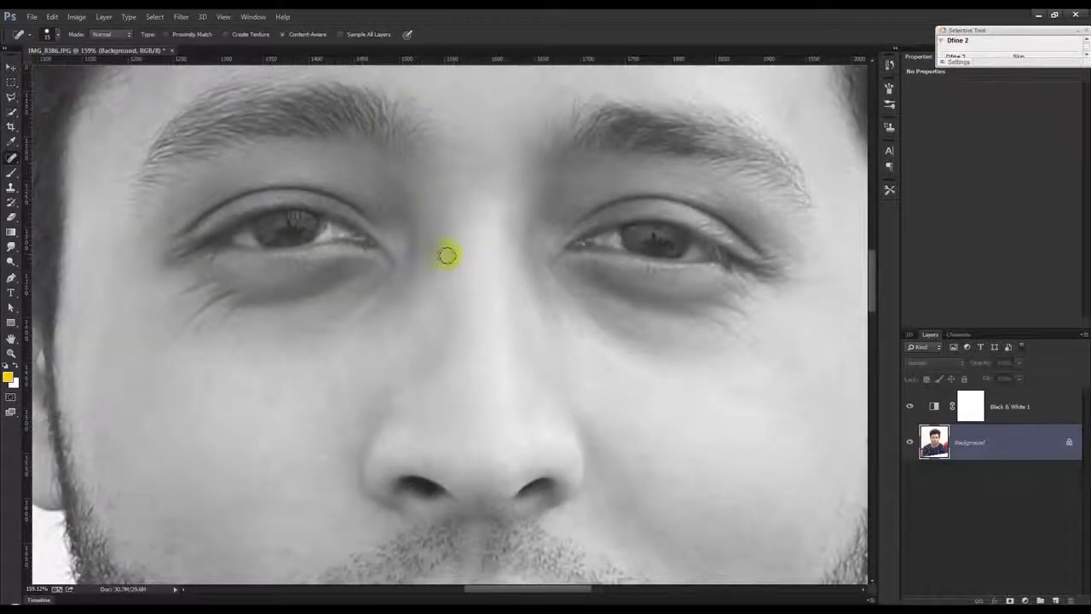
{"action": "mouse_move", "coordinate": [433, 231]}
{"action": "left_mouse_down"}
{"action": "mouse_move", "coordinate": [428, 266]}
{"action": "mouse_move", "coordinate": [350, 305]}
{"action": "left_mouse_up"}
{"action": "left_click", "coordinate": [372, 265]}
{"action": "scroll", "coordinate": [457, 318], "scroll_direction": "up", "scroll_amount": 3}
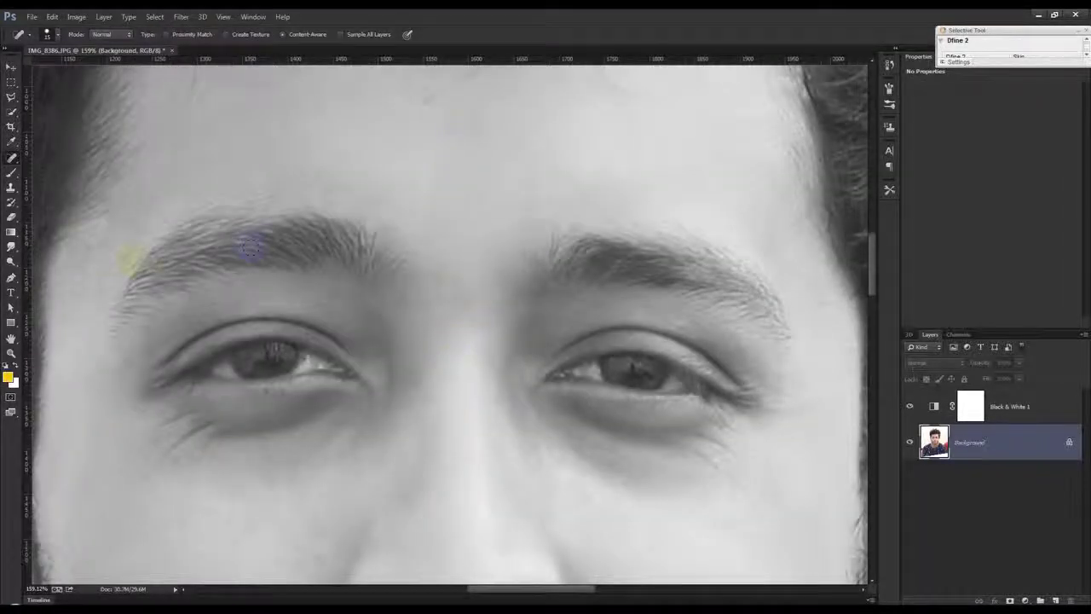
{"action": "scroll", "coordinate": [449, 347], "scroll_direction": "down", "scroll_amount": 1}
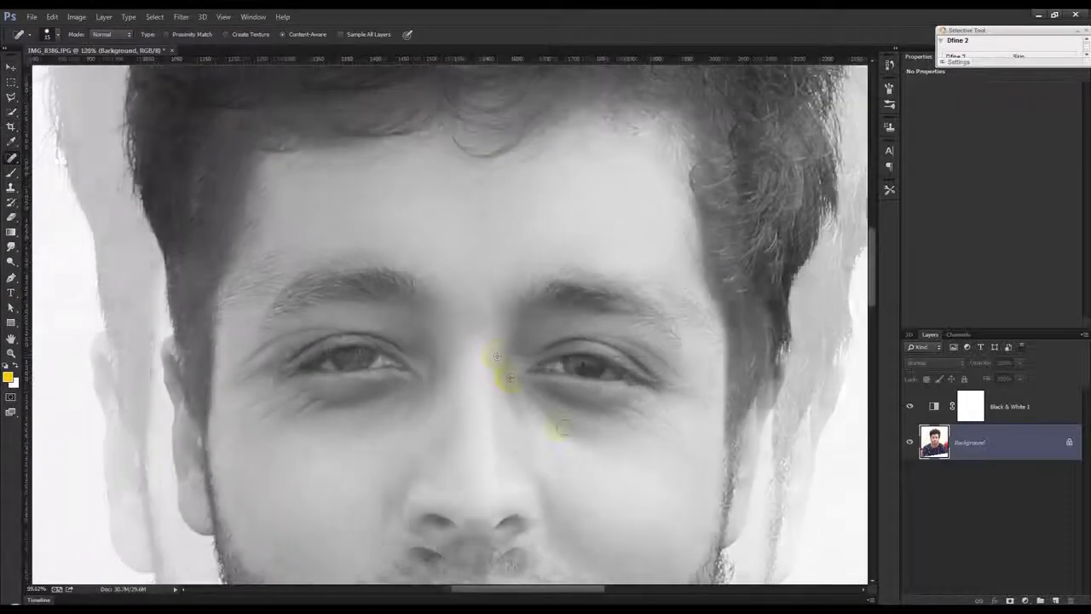
{"action": "scroll", "coordinate": [610, 461], "scroll_direction": "up", "scroll_amount": 1}
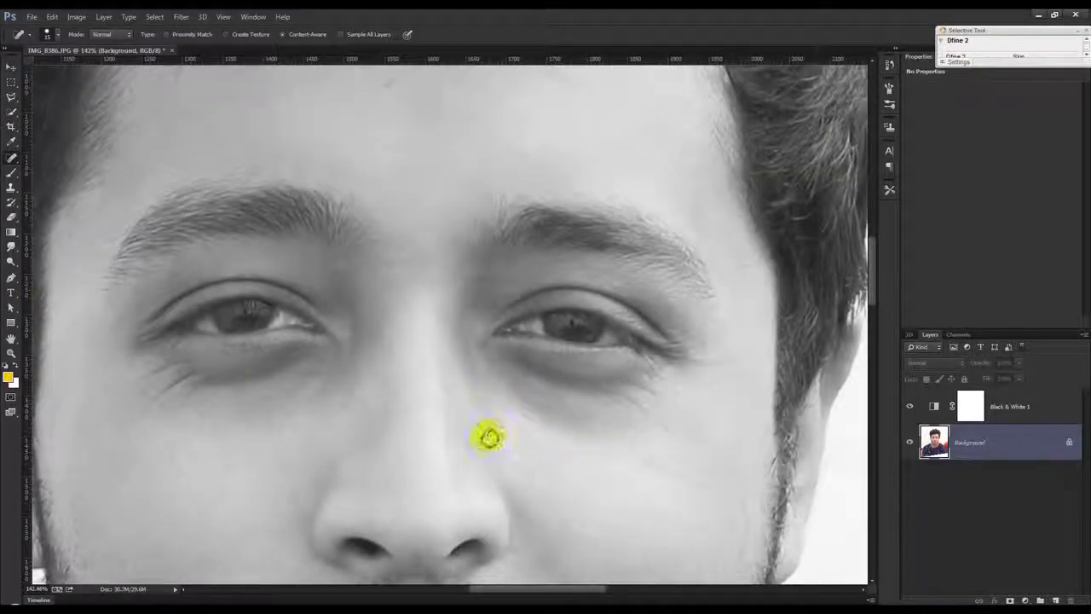
{"action": "scroll", "coordinate": [544, 432], "scroll_direction": "down", "scroll_amount": 1}
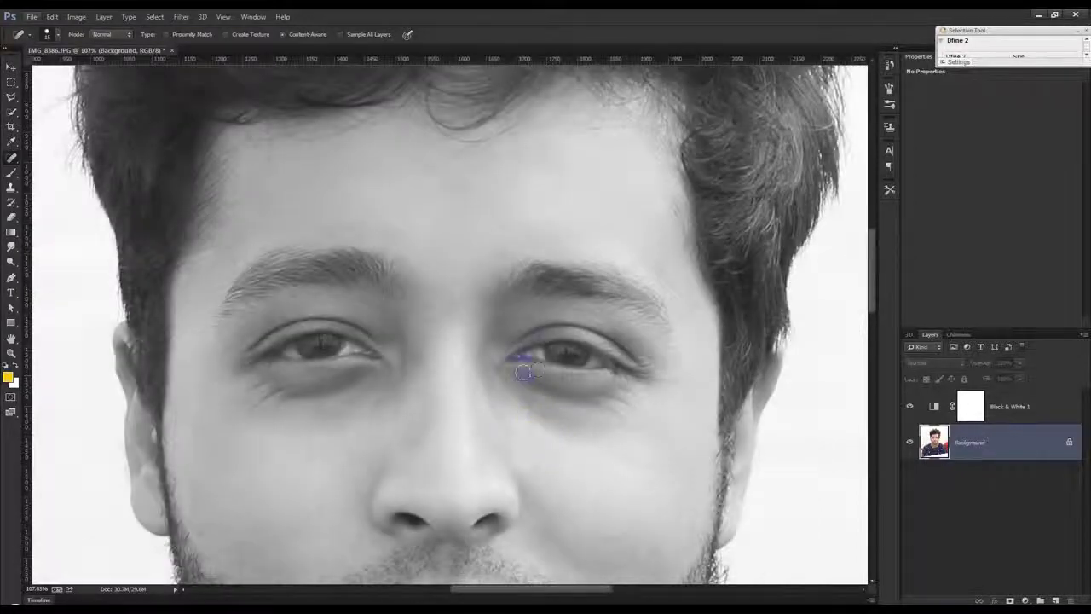
{"action": "scroll", "coordinate": [571, 409], "scroll_direction": "down", "scroll_amount": 2}
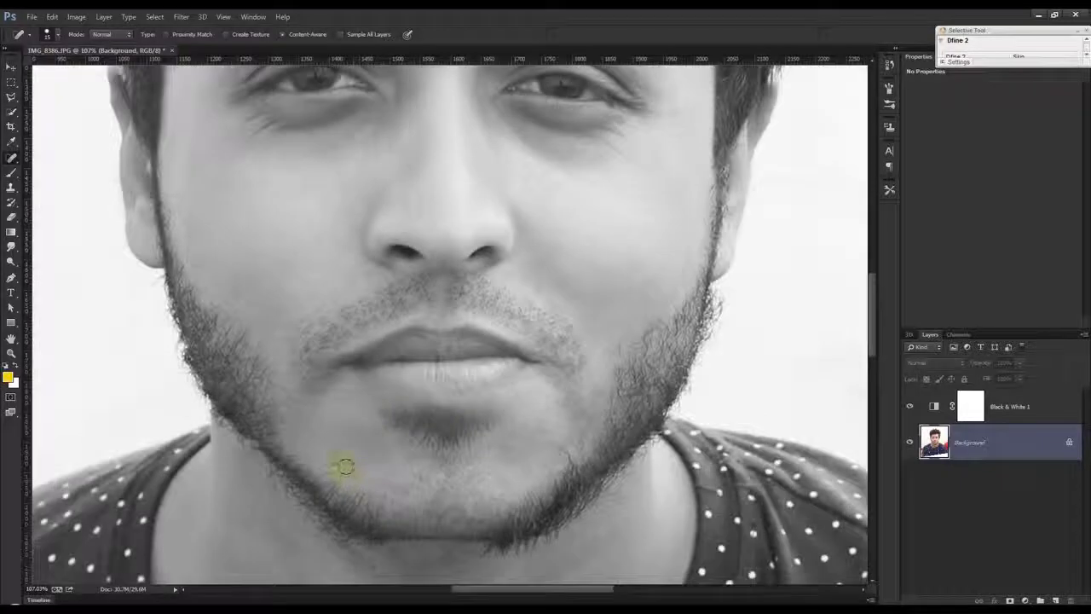
Heal the blemishes along the chin and below the lower lip
{"action": "left_click_drag", "start_coordinate": [347, 465], "coordinate": [333, 462]}
{"action": "scroll", "coordinate": [357, 381], "scroll_direction": "up", "scroll_amount": 5}
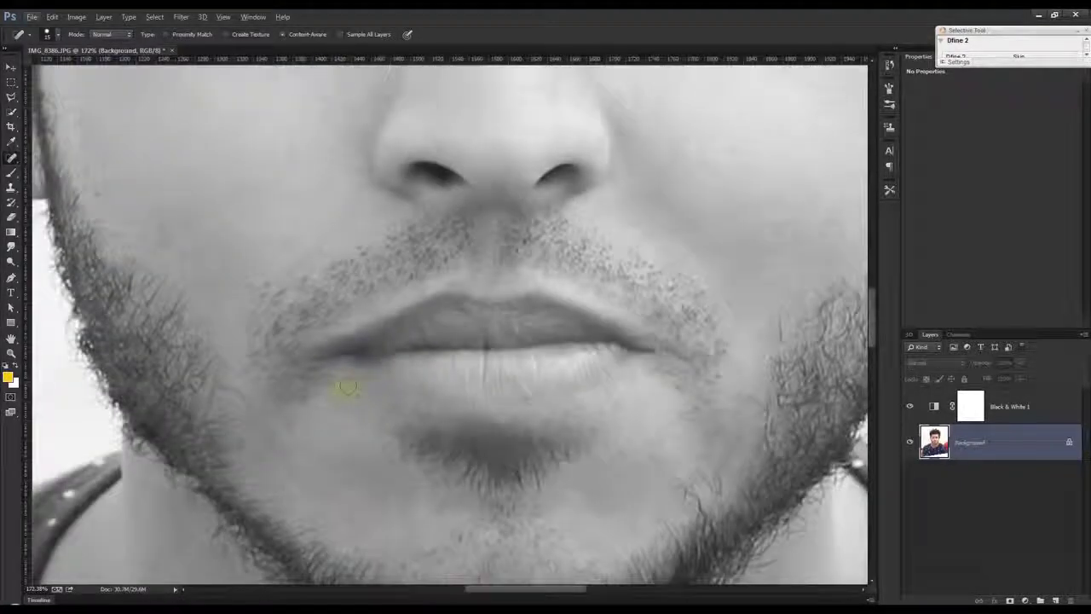
{"action": "left_click_drag", "start_coordinate": [347, 388], "coordinate": [373, 394]}
{"action": "scroll", "coordinate": [565, 458], "scroll_direction": "down", "scroll_amount": 5}
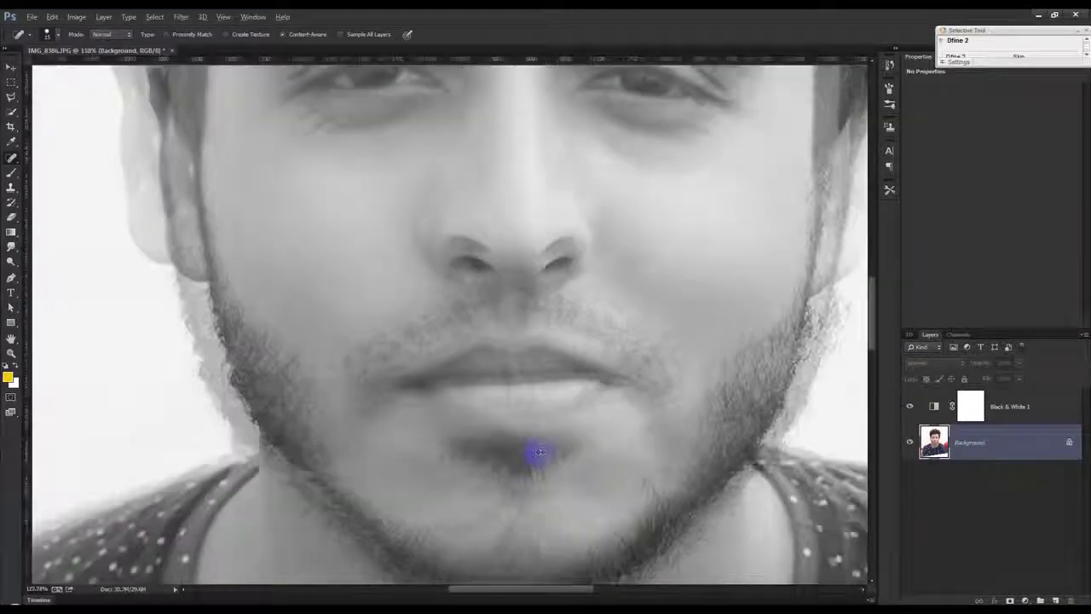
{"action": "scroll", "coordinate": [620, 406], "scroll_direction": "up", "scroll_amount": 2}
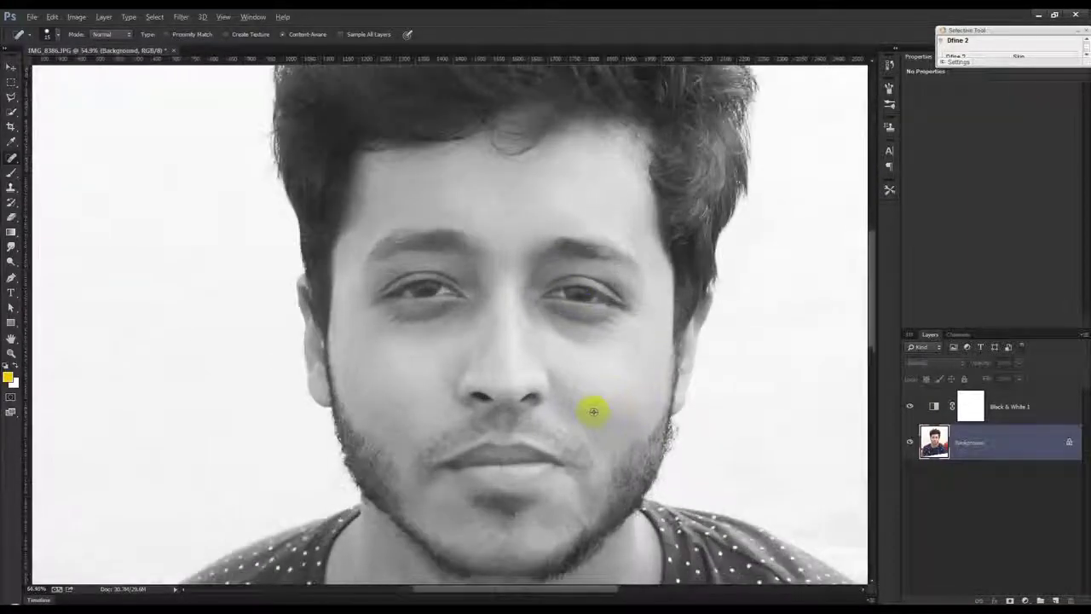
{"action": "scroll", "coordinate": [592, 409], "scroll_direction": "up", "scroll_amount": 3}
{"action": "scroll", "coordinate": [514, 375], "scroll_direction": "down", "scroll_amount": 4}
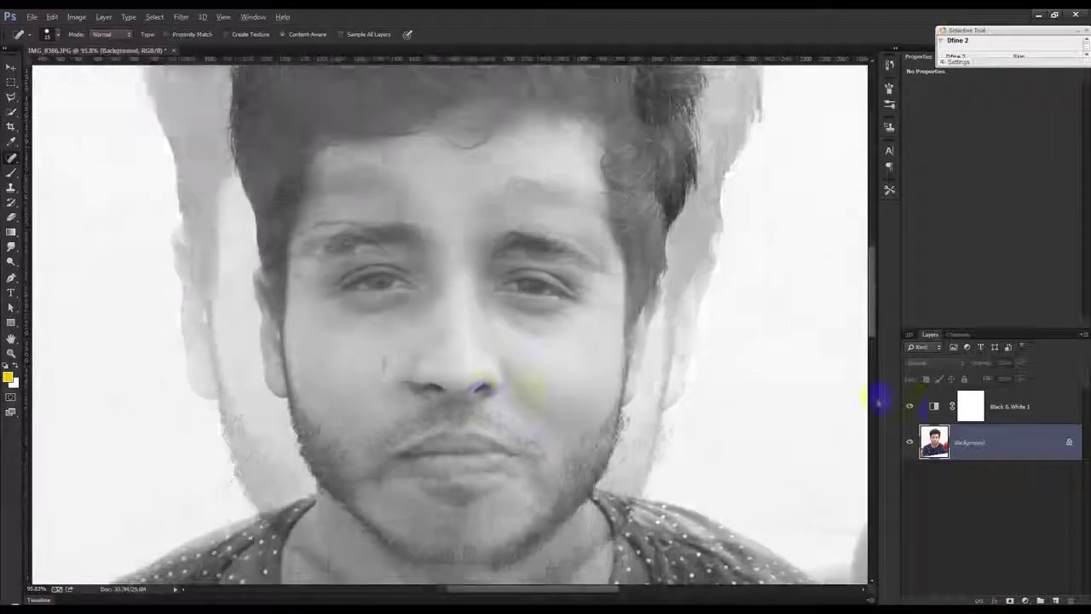
{"action": "left_click", "coordinate": [999, 406]}
Delete the Black & White 1 layer to restore colour, then heal the ear spot
{"action": "key", "text": "Delete"}
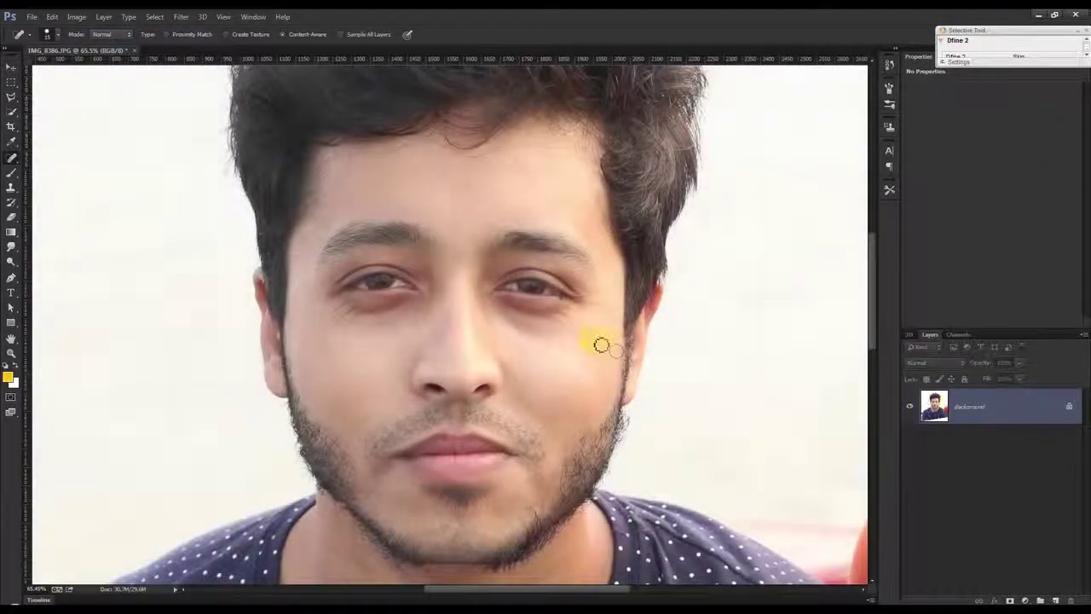
{"action": "scroll", "coordinate": [601, 344], "scroll_direction": "down", "scroll_amount": 3}
{"action": "scroll", "coordinate": [531, 356], "scroll_direction": "down", "scroll_amount": 1}
{"action": "scroll", "coordinate": [549, 361], "scroll_direction": "up", "scroll_amount": 3}
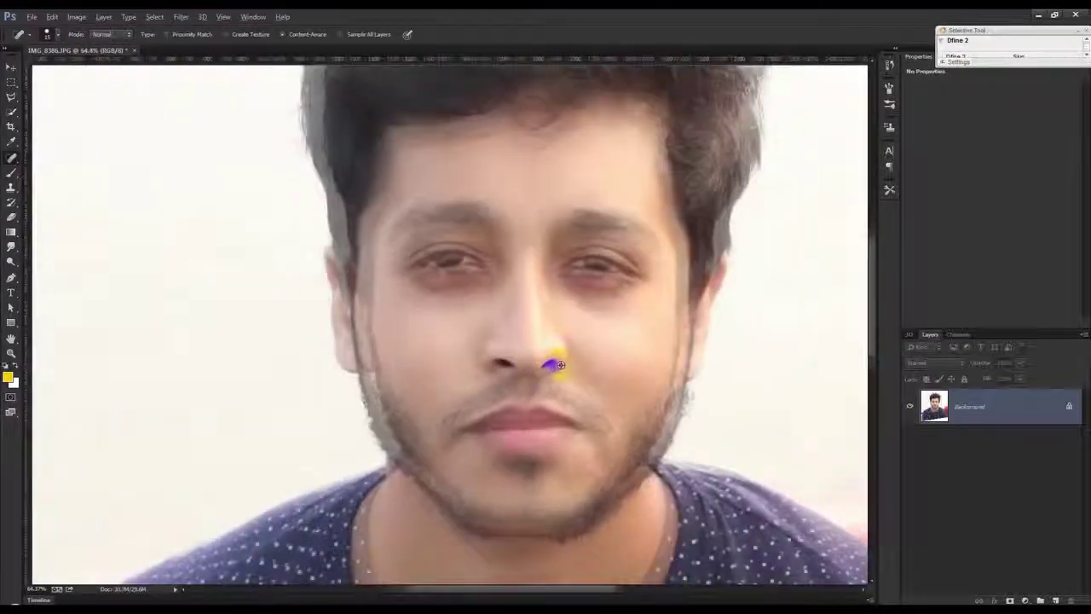
{"action": "scroll", "coordinate": [560, 365], "scroll_direction": "up", "scroll_amount": 2}
{"action": "scroll", "coordinate": [487, 329], "scroll_direction": "down", "scroll_amount": 1}
{"action": "scroll", "coordinate": [471, 323], "scroll_direction": "down", "scroll_amount": 1}
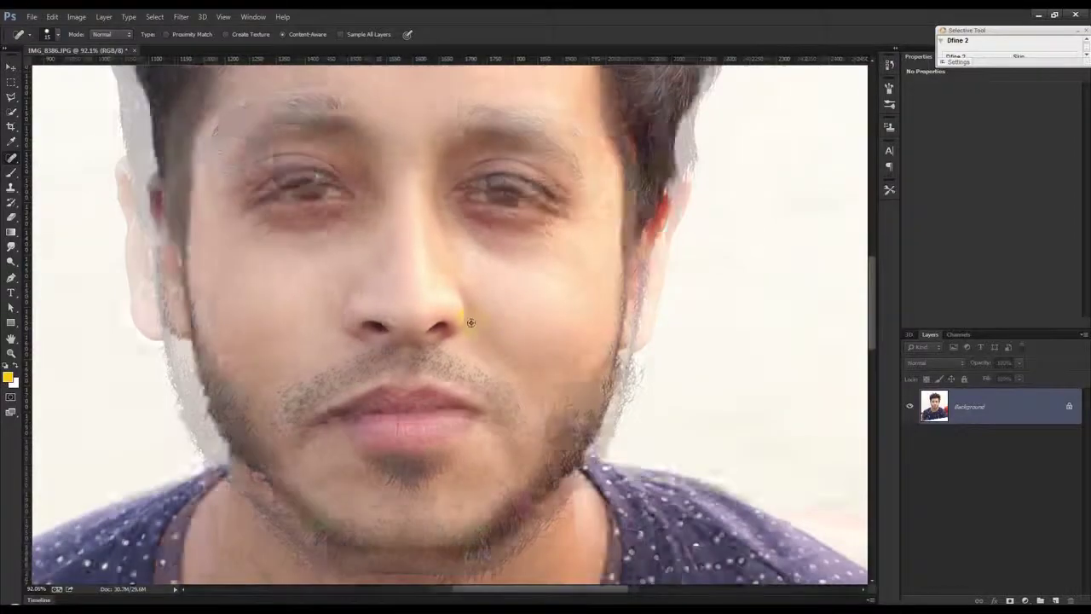
{"action": "scroll", "coordinate": [471, 323], "scroll_direction": "down", "scroll_amount": 1}
{"action": "scroll", "coordinate": [430, 307], "scroll_direction": "up", "scroll_amount": 1}
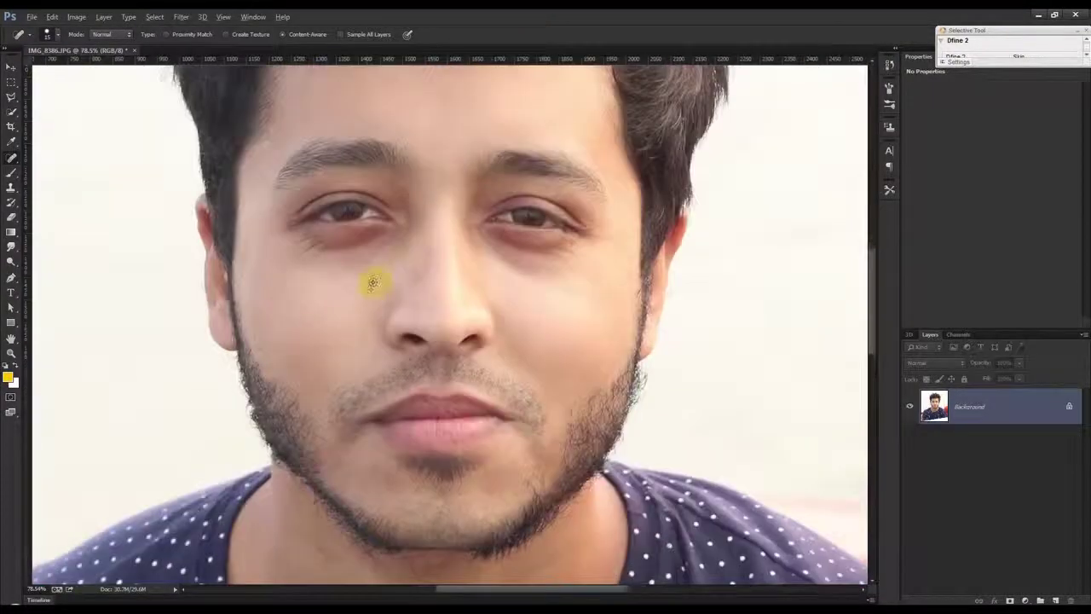
{"action": "scroll", "coordinate": [246, 298], "scroll_direction": "up", "scroll_amount": 2}
{"action": "left_click", "coordinate": [214, 281]}
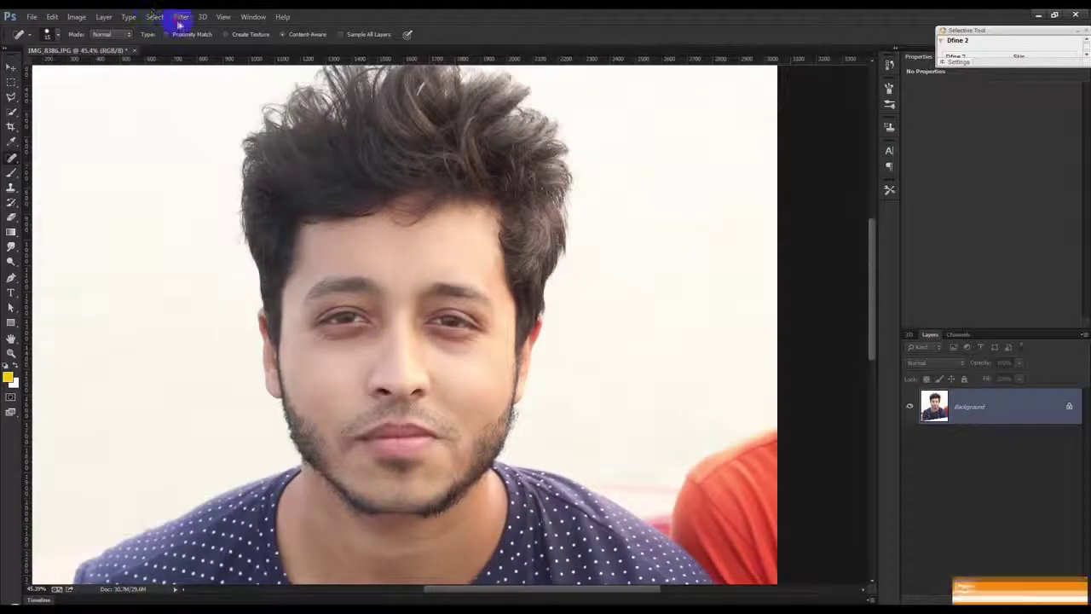
Apply Camera Raw with Highlights −40, Shadows +25, Whites +25, Clarity +10, then heal around the eye
{"action": "left_click", "coordinate": [180, 17]}
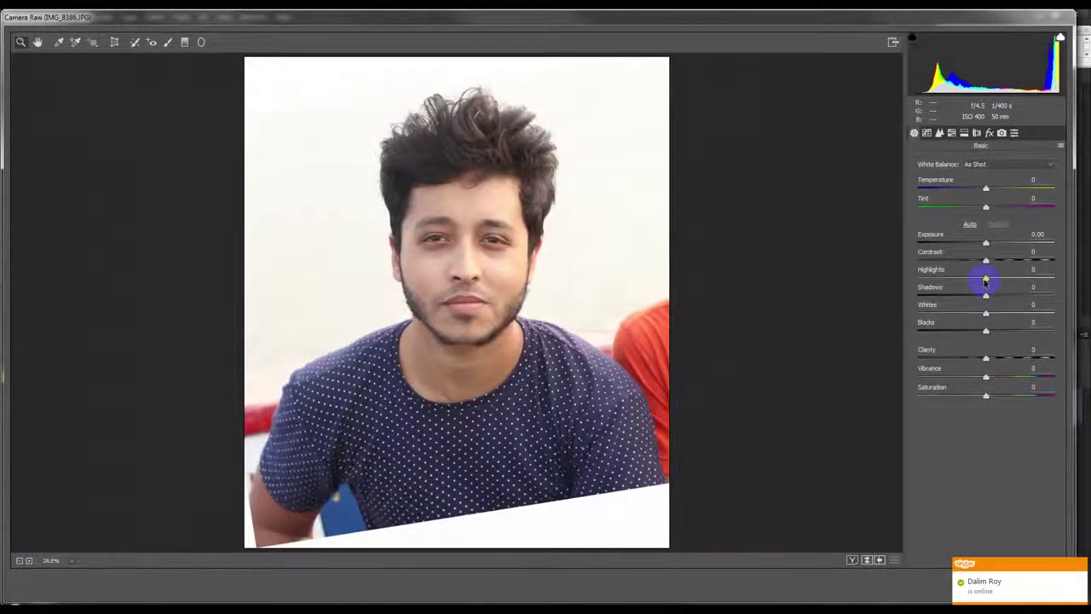
{"action": "left_click_drag", "start_coordinate": [985, 279], "coordinate": [938, 279]}
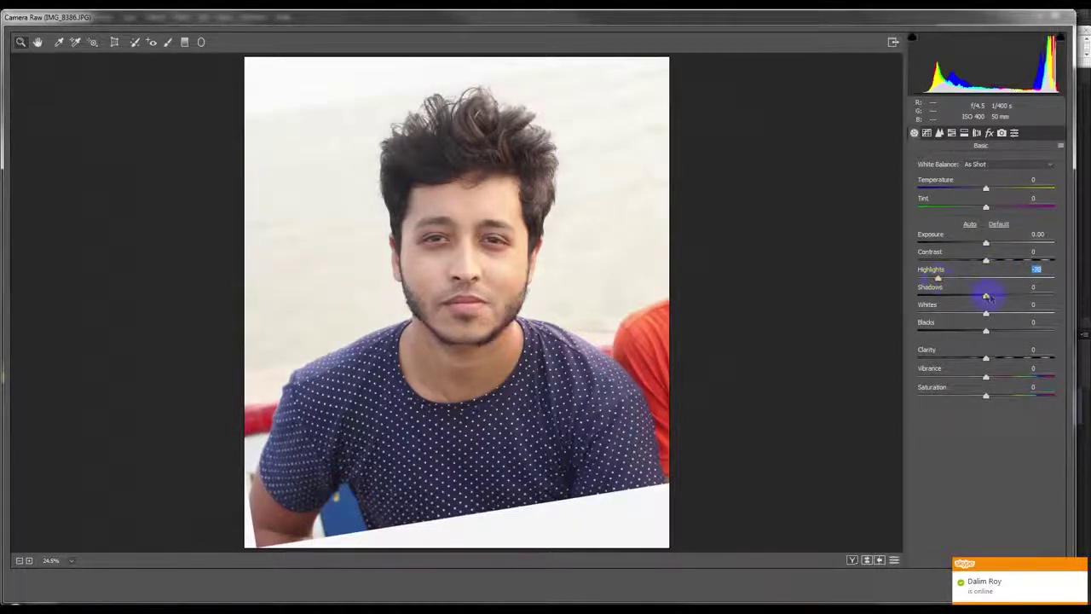
{"action": "left_click_drag", "start_coordinate": [986, 297], "coordinate": [1008, 296]}
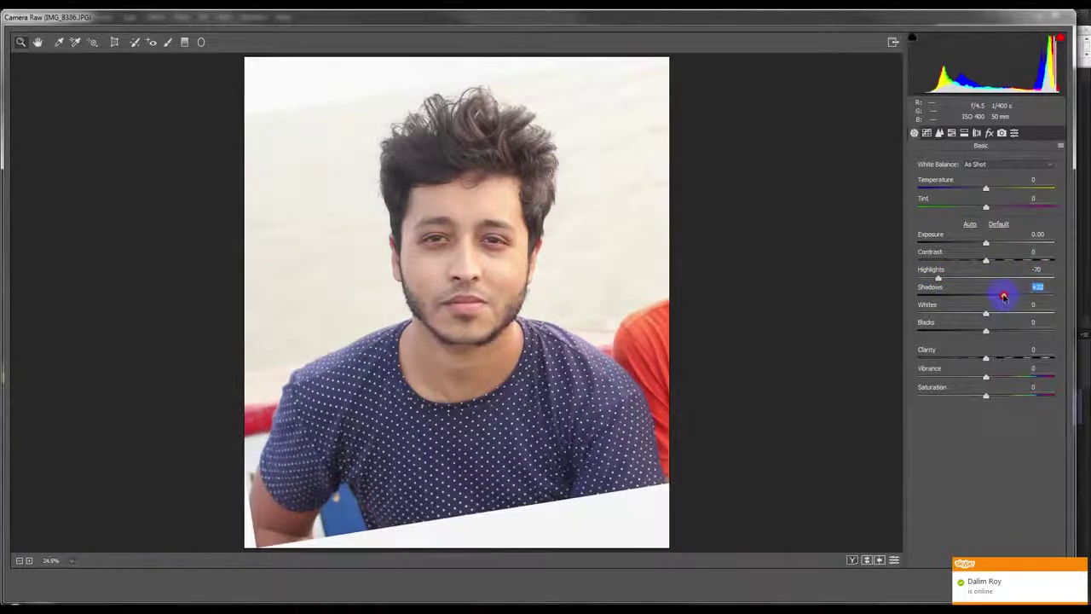
{"action": "left_click_drag", "start_coordinate": [986, 314], "coordinate": [1003, 316]}
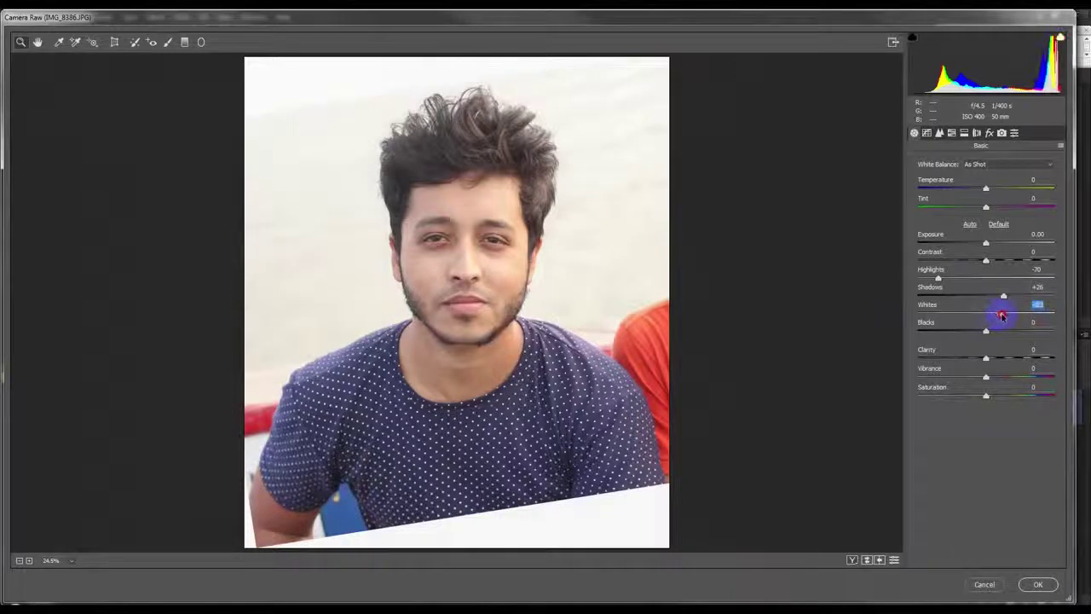
{"action": "left_click_drag", "start_coordinate": [938, 280], "coordinate": [947, 281]}
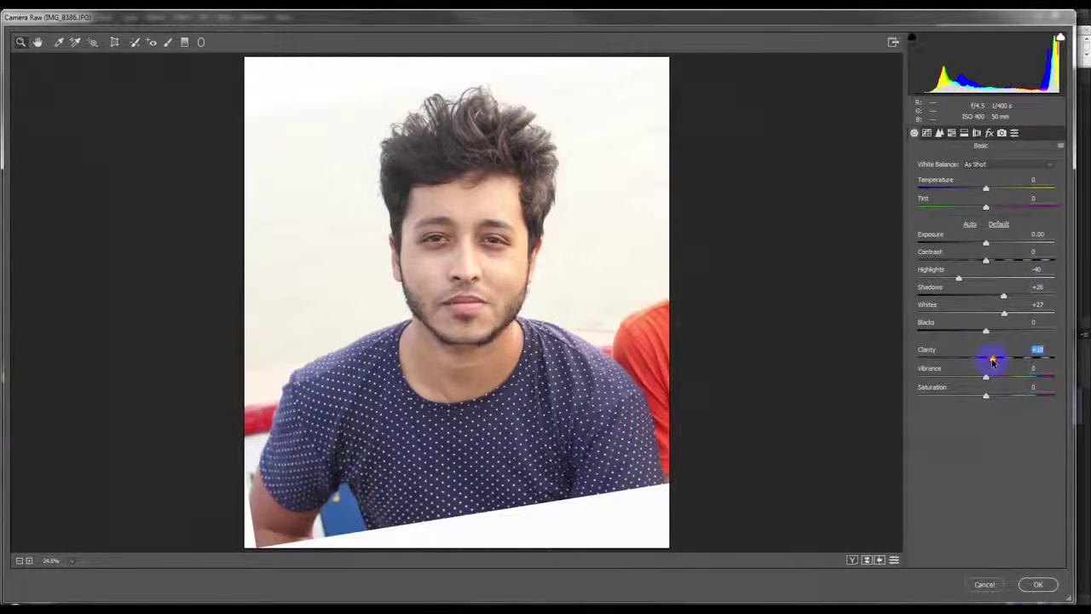
{"action": "left_click_drag", "start_coordinate": [1002, 313], "coordinate": [1005, 313]}
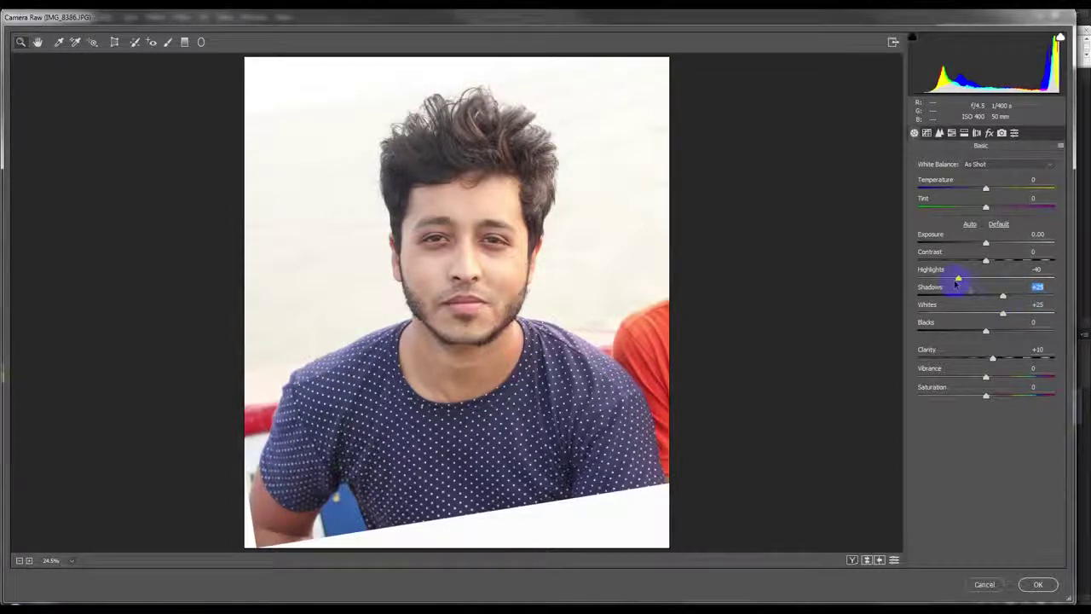
{"action": "left_click", "coordinate": [1055, 584]}
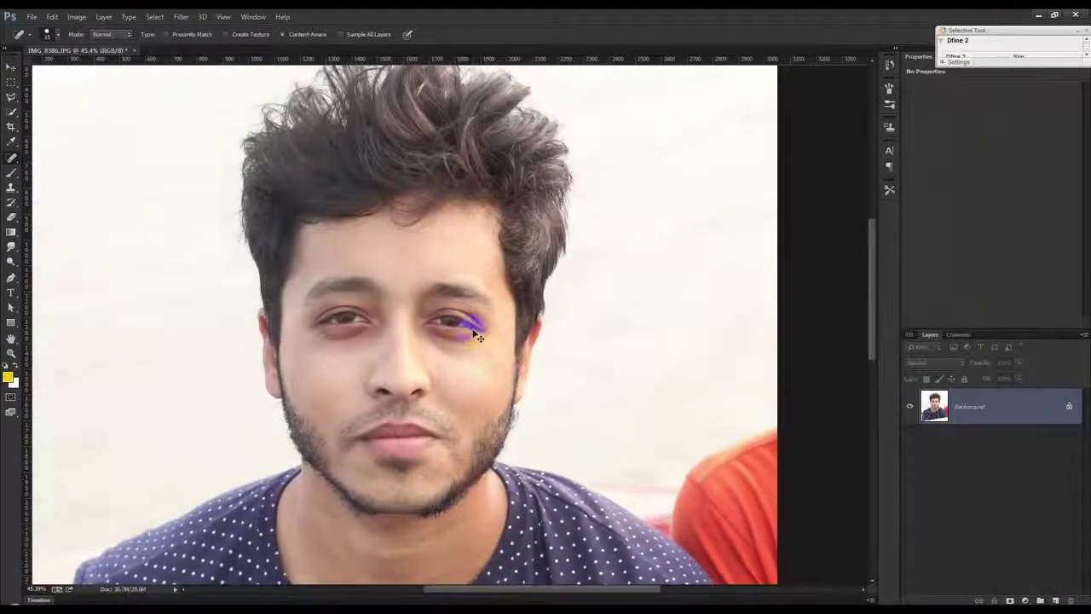
{"action": "left_click_drag", "start_coordinate": [479, 337], "coordinate": [462, 330]}
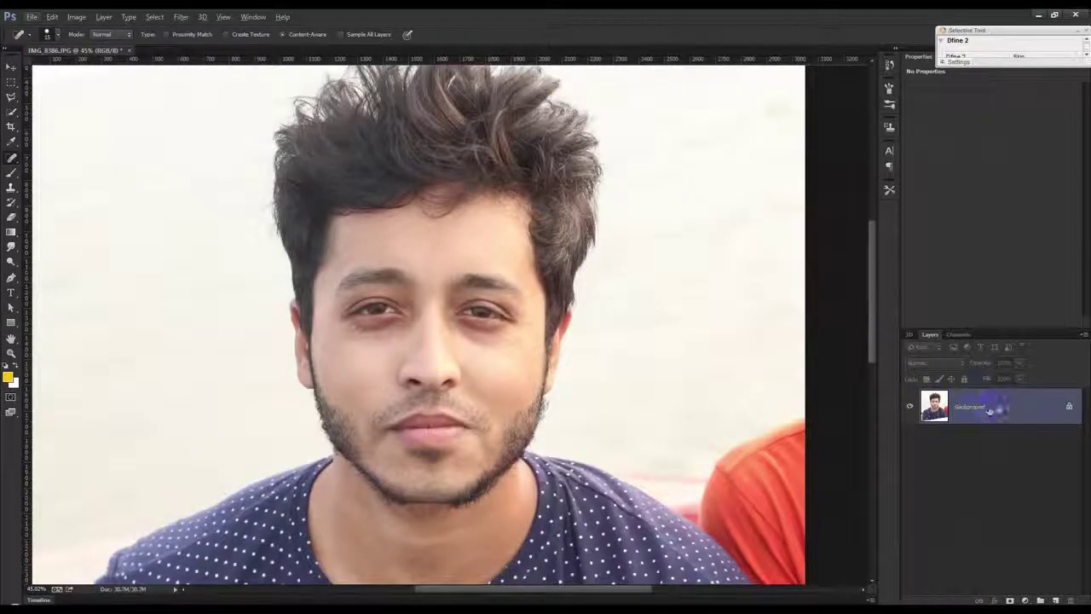
Duplicate the Background layer twice, creating Background copy and Background copy 2
{"action": "right_click", "coordinate": [1009, 410]}
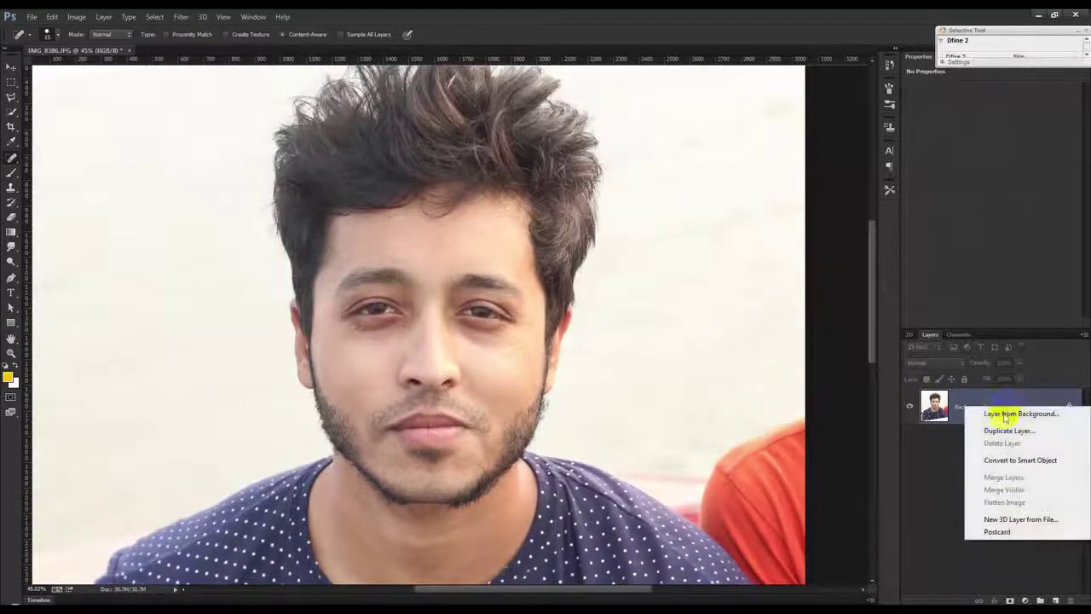
{"action": "left_click", "coordinate": [998, 429]}
{"action": "left_click", "coordinate": [645, 197]}
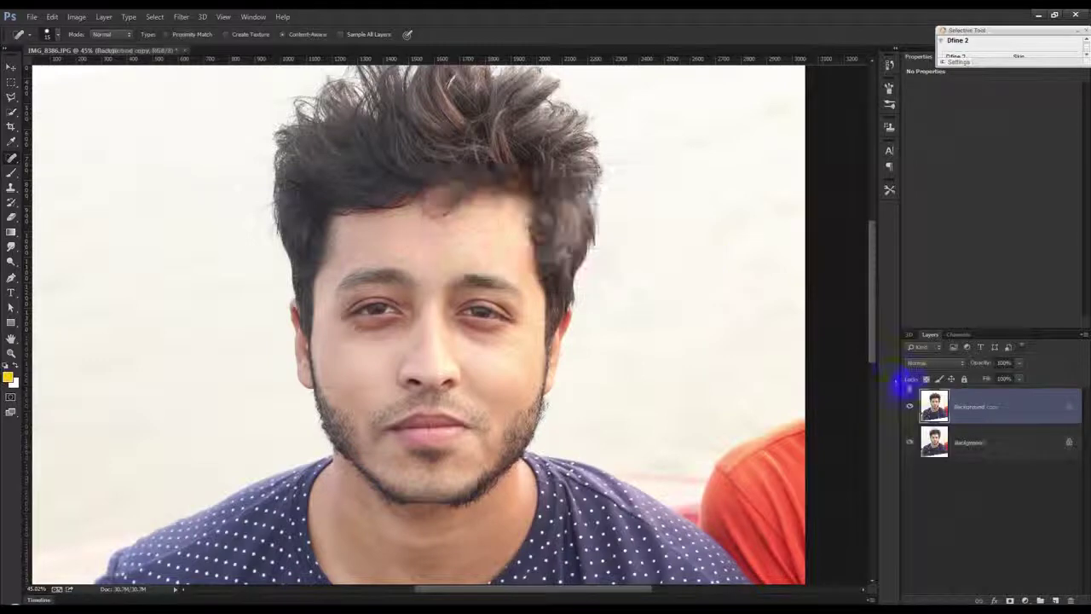
{"action": "right_click", "coordinate": [1000, 410]}
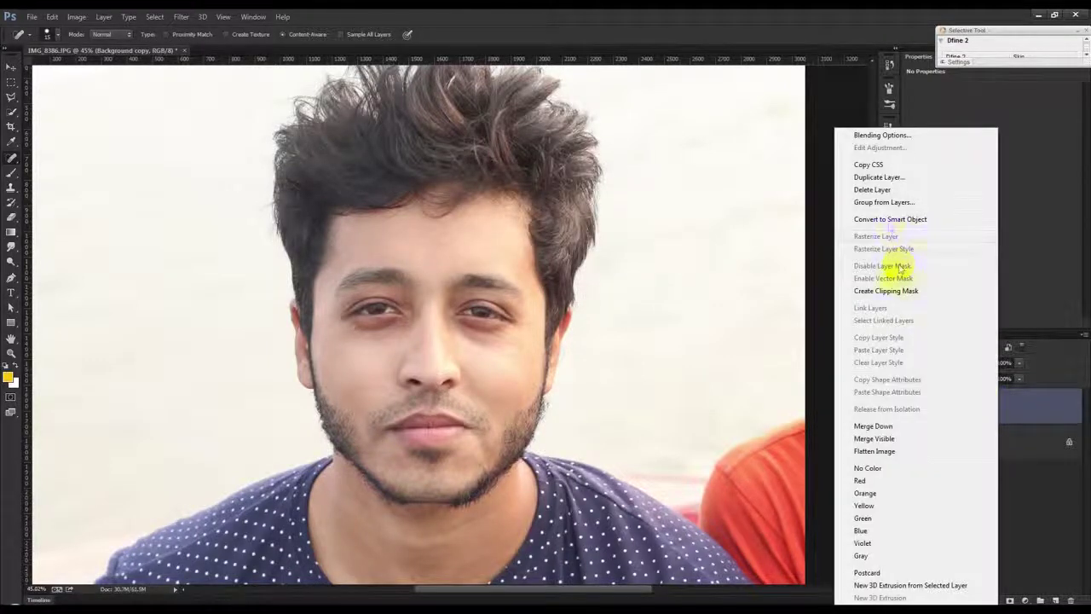
{"action": "left_click", "coordinate": [878, 176]}
{"action": "left_click", "coordinate": [644, 195]}
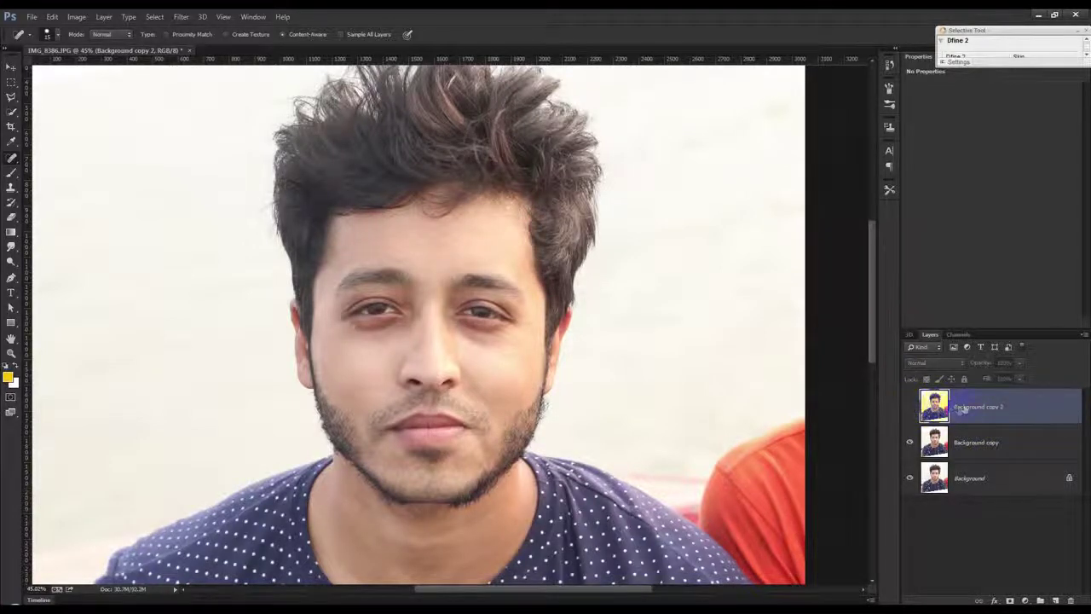
Rename the copies to '1' and '2' and select layer 1
{"action": "left_click", "coordinate": [978, 442]}
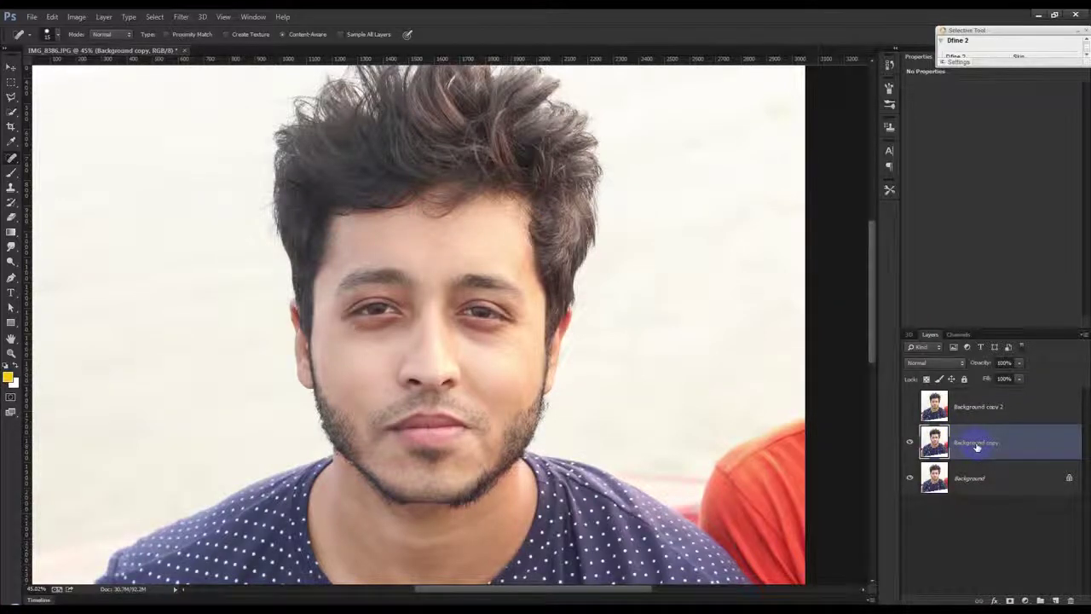
{"action": "double_click", "coordinate": [978, 443]}
{"action": "left_click", "coordinate": [962, 407]}
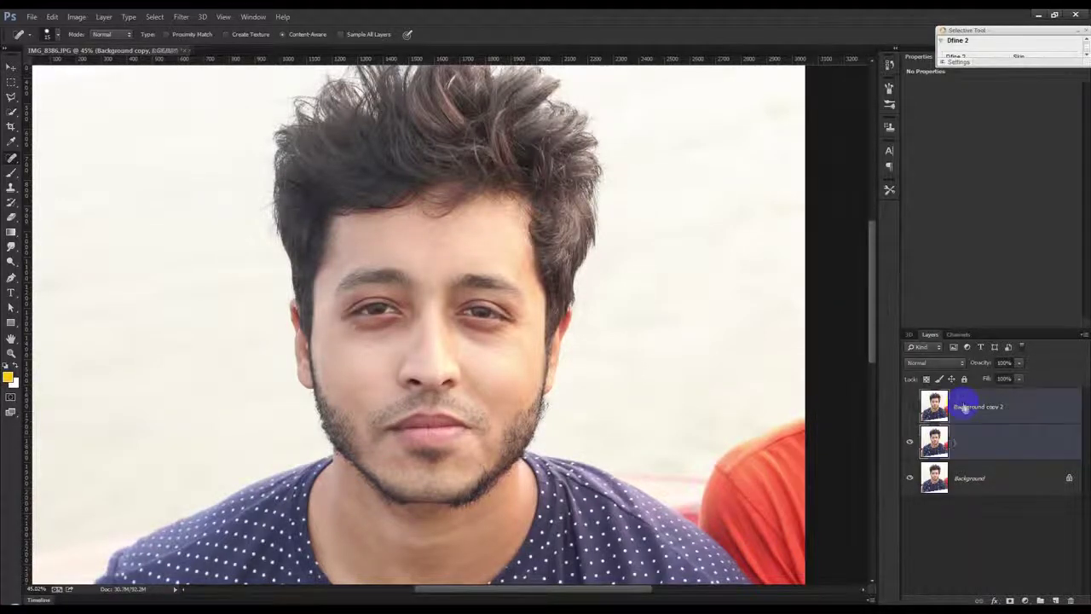
{"action": "double_click", "coordinate": [968, 409]}
{"action": "type", "text": "2"}
{"action": "key", "text": "Return"}
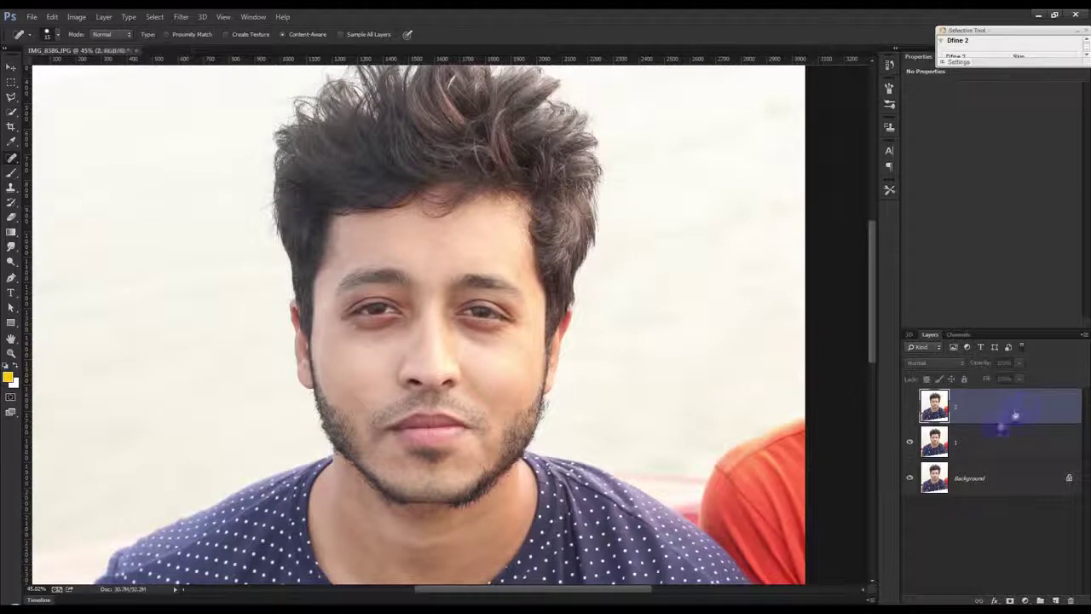
{"action": "left_click", "coordinate": [996, 443]}
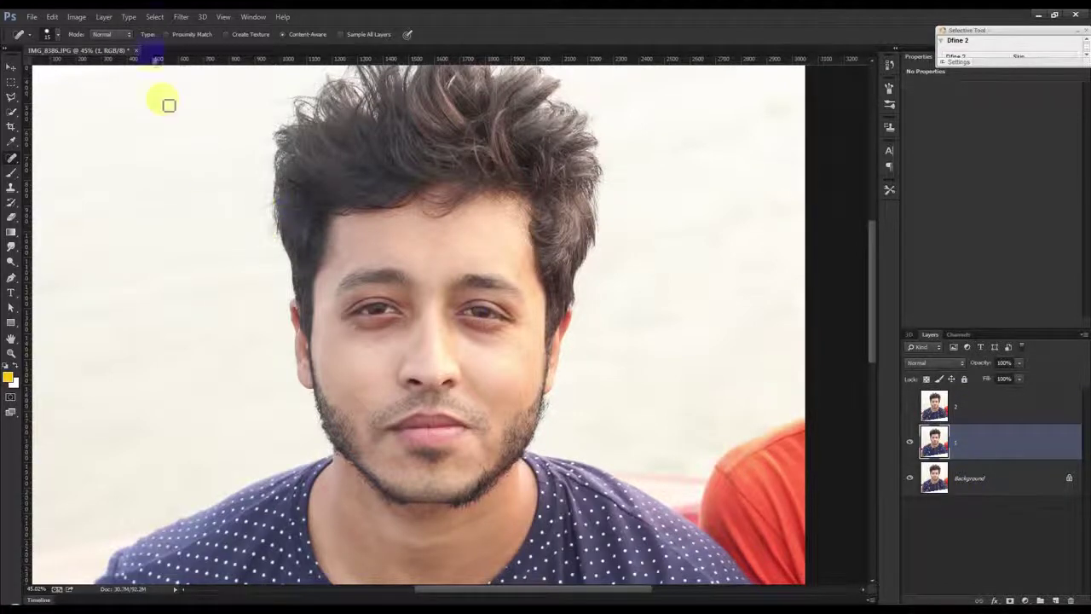
{"action": "left_click", "coordinate": [181, 17]}
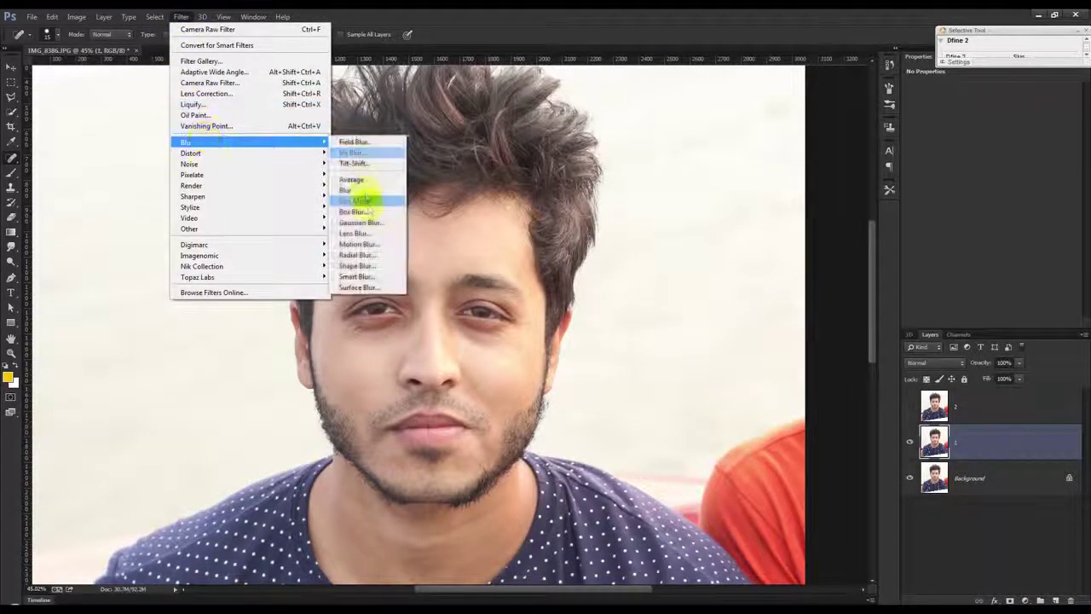
Blur layer 1 with a Gaussian Blur of radius 5 pixels
{"action": "left_click", "coordinate": [377, 224]}
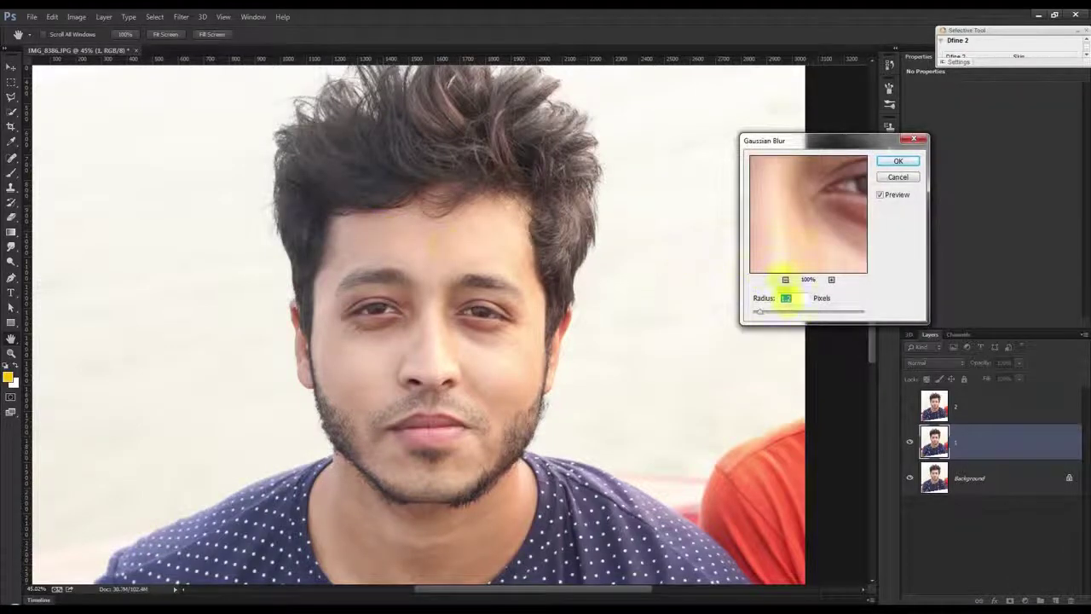
{"action": "type", "text": "20"}
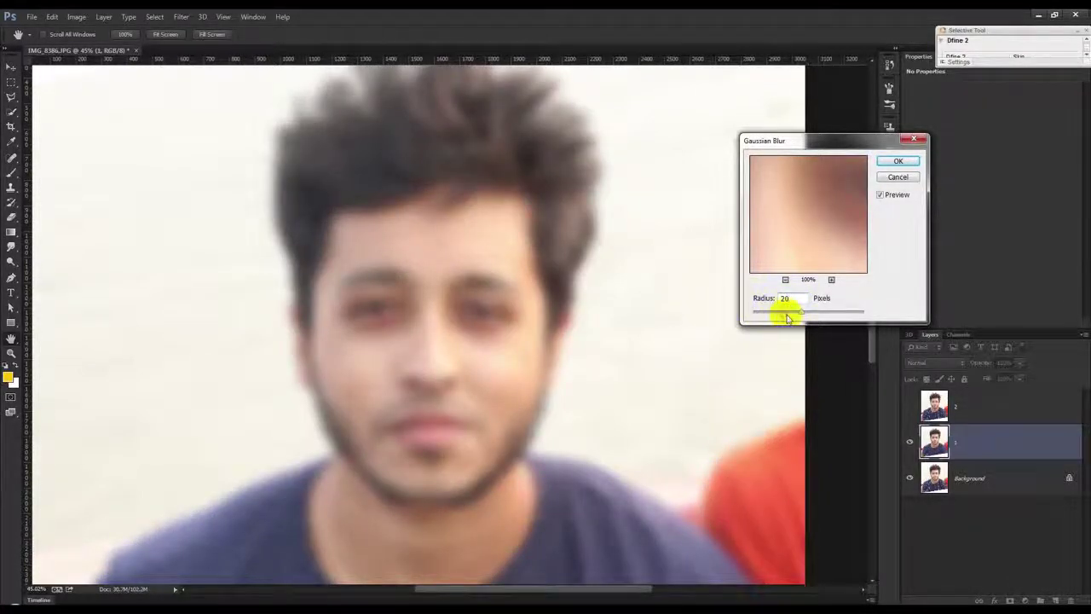
{"action": "left_click_drag", "start_coordinate": [788, 318], "coordinate": [781, 317]}
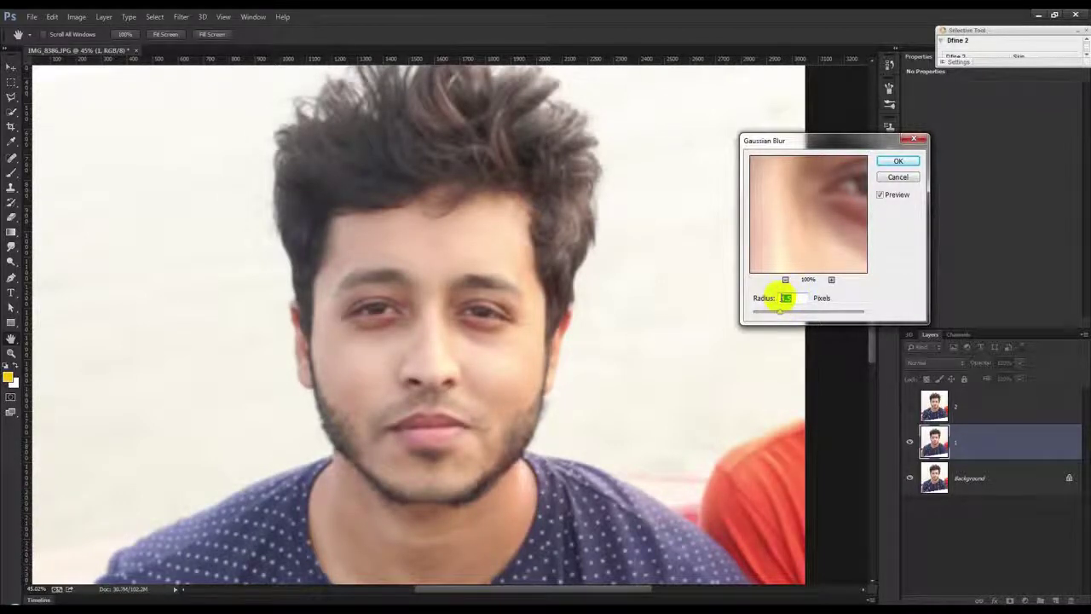
{"action": "type", "text": "5"}
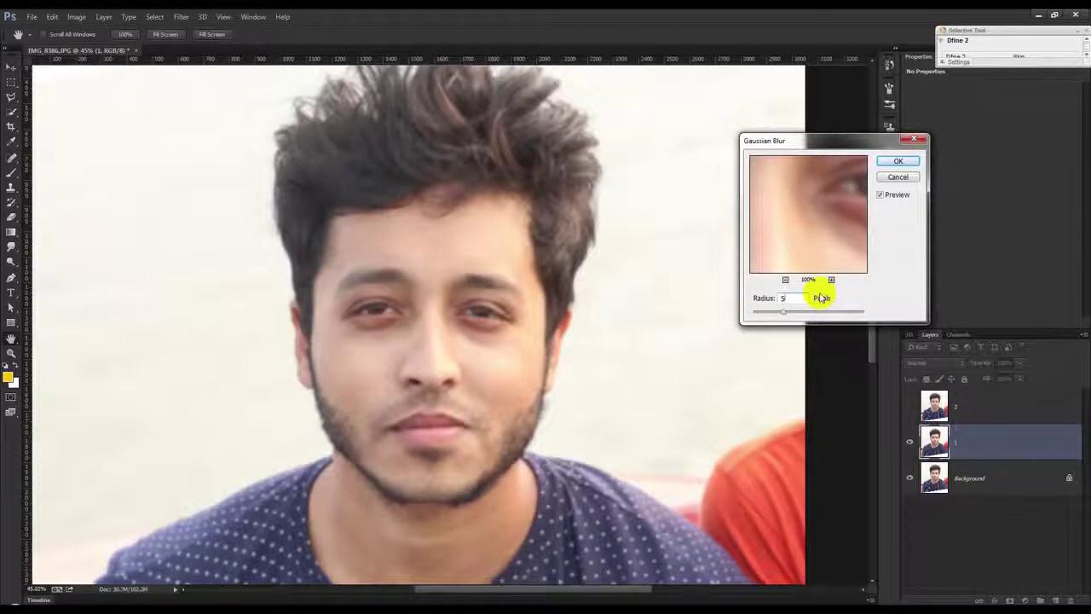
{"action": "double_click", "coordinate": [792, 297]}
{"action": "type", "text": "7"}
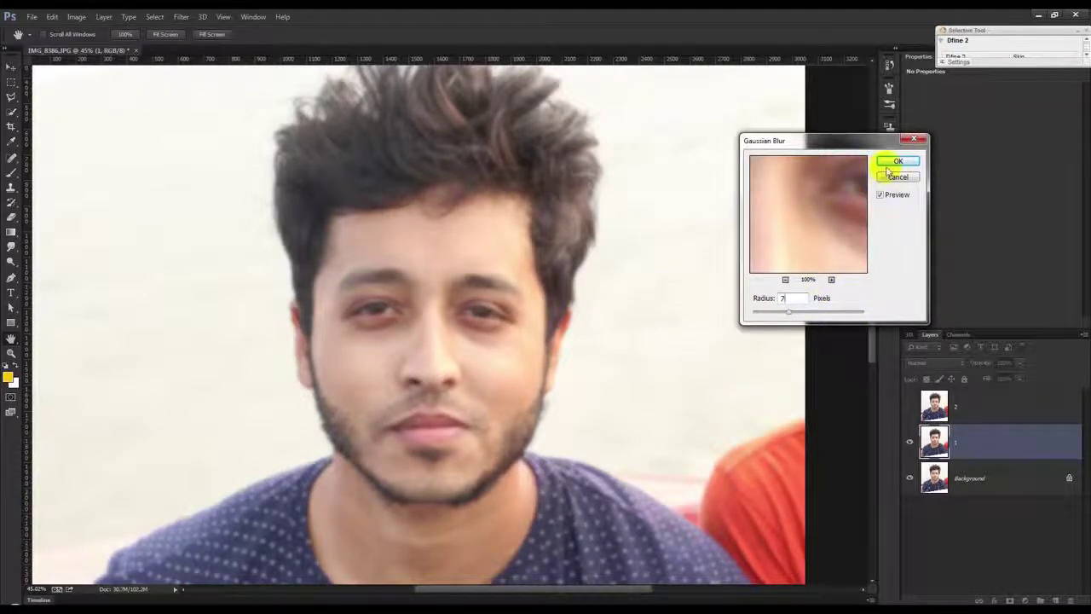
{"action": "double_click", "coordinate": [793, 298]}
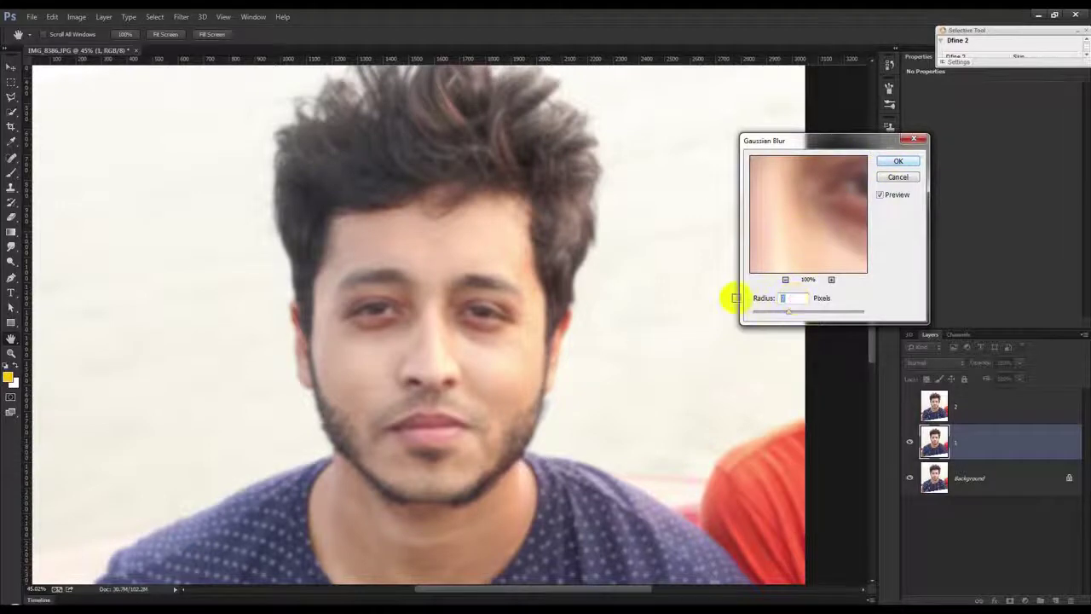
{"action": "left_click", "coordinate": [897, 161]}
Select layer 2 and make it visible again above the blurred layer 1
{"action": "key", "text": "j"}
{"action": "scroll", "coordinate": [451, 352], "scroll_direction": "up", "scroll_amount": 2}
{"action": "scroll", "coordinate": [451, 352], "scroll_direction": "up", "scroll_amount": 2}
{"action": "scroll", "coordinate": [451, 352], "scroll_direction": "up", "scroll_amount": 2}
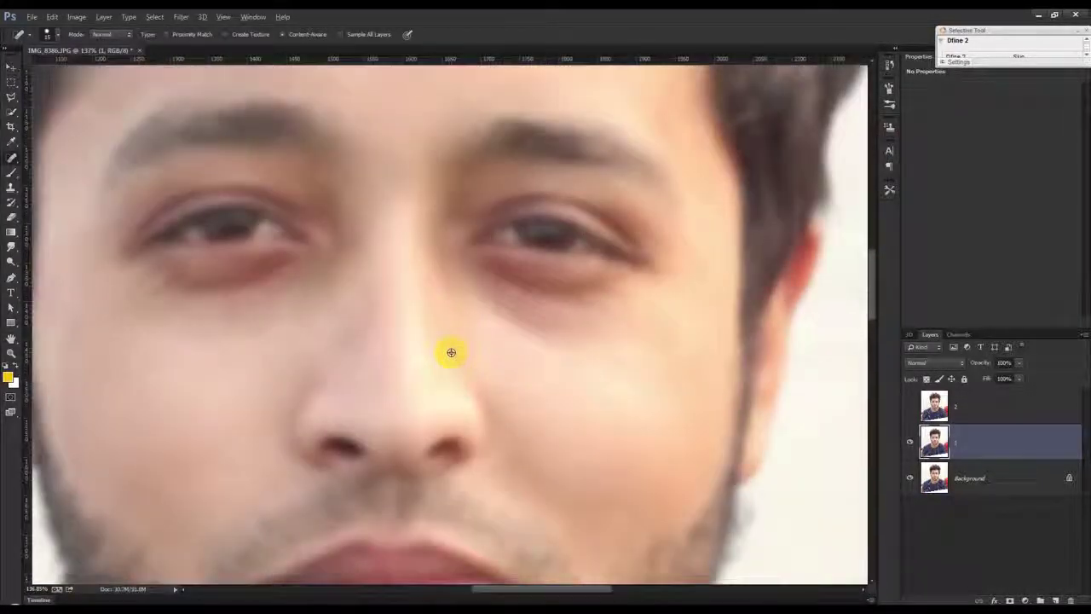
{"action": "scroll", "coordinate": [204, 394], "scroll_direction": "down", "scroll_amount": 2}
{"action": "scroll", "coordinate": [253, 407], "scroll_direction": "down", "scroll_amount": 2}
{"action": "scroll", "coordinate": [254, 410], "scroll_direction": "down", "scroll_amount": 2}
{"action": "scroll", "coordinate": [254, 410], "scroll_direction": "down", "scroll_amount": 2}
{"action": "left_click", "coordinate": [949, 412]}
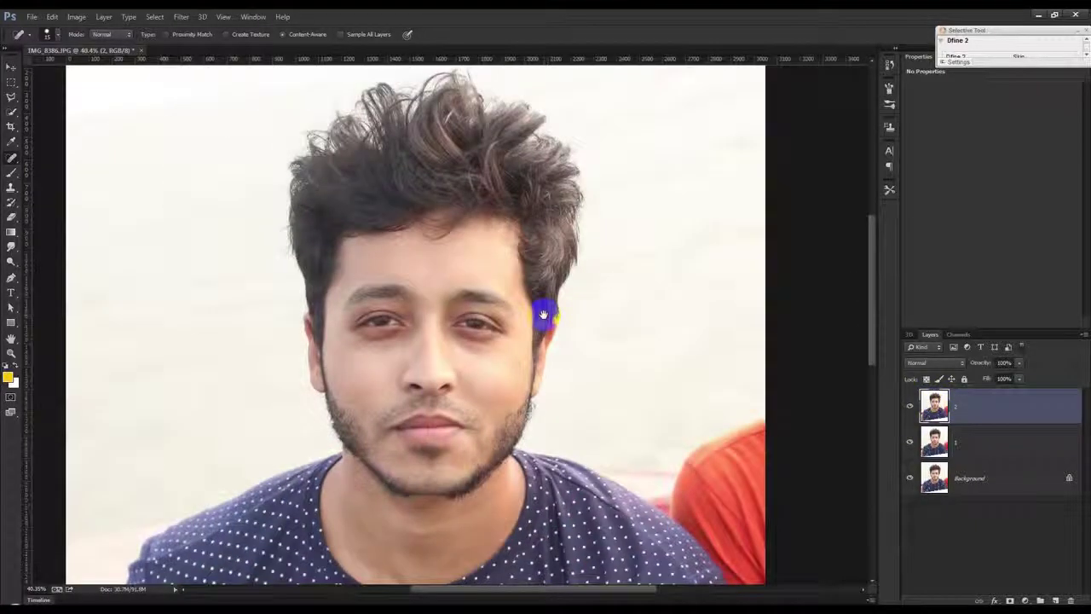
{"action": "left_click_drag", "start_coordinate": [426, 343], "coordinate": [540, 312]}
{"action": "left_click", "coordinate": [74, 18]}
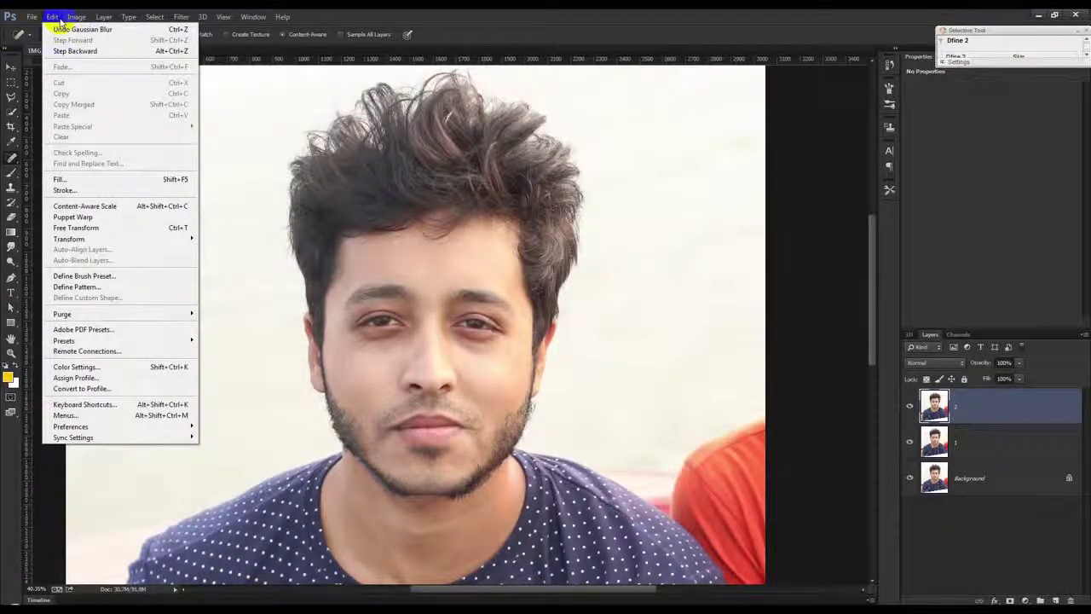
{"action": "mouse_move", "coordinate": [76, 17]}
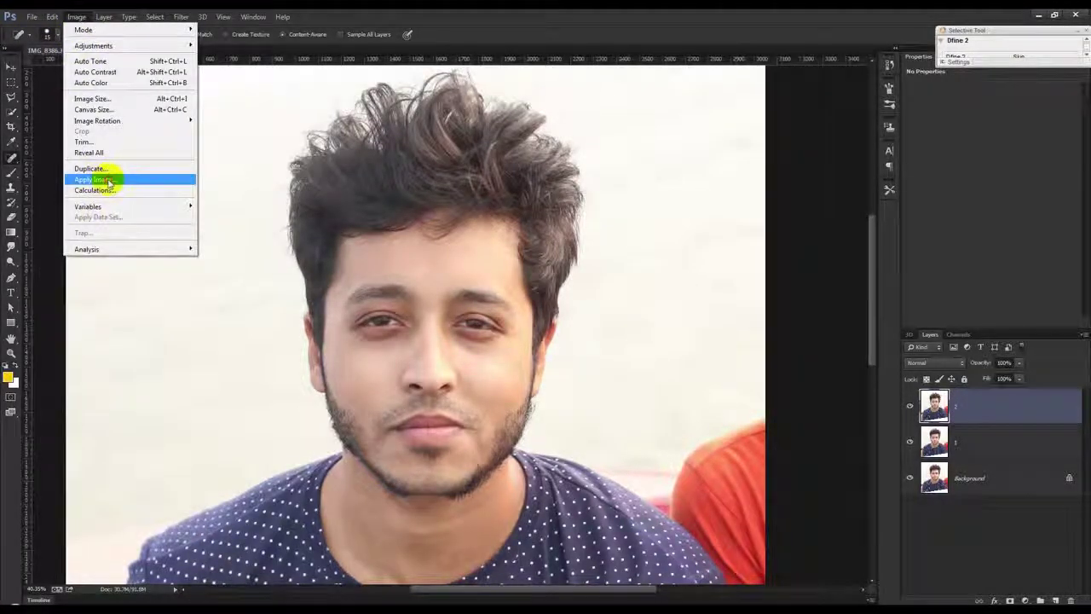
In Apply Image, set Subtract blending with layer 1 as source and the RGB channel
{"action": "left_click", "coordinate": [111, 180]}
{"action": "left_click", "coordinate": [694, 204]}
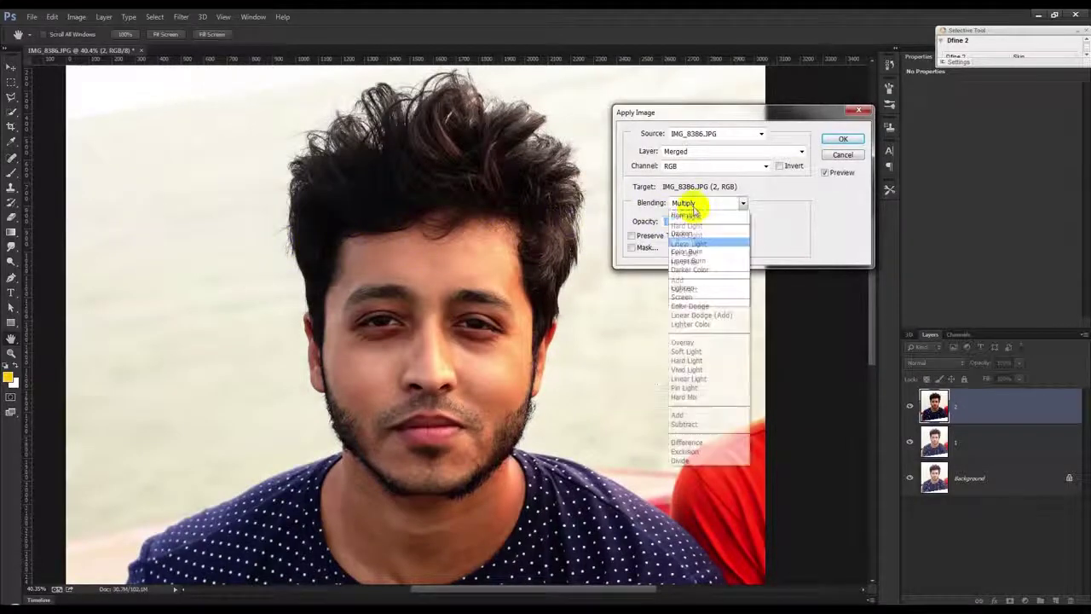
{"action": "left_click", "coordinate": [685, 424]}
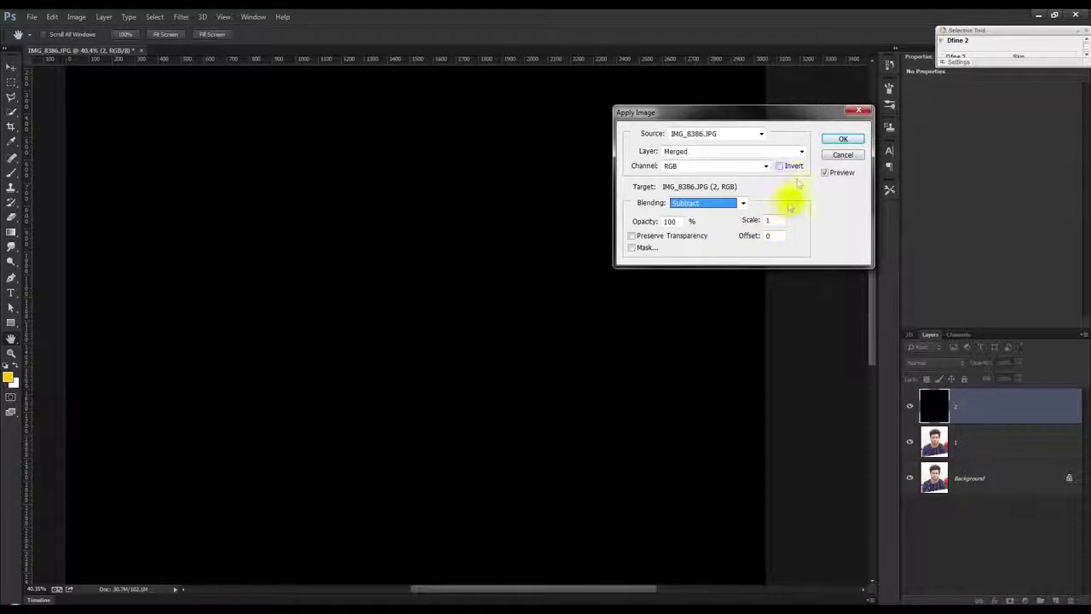
{"action": "left_click", "coordinate": [712, 152]}
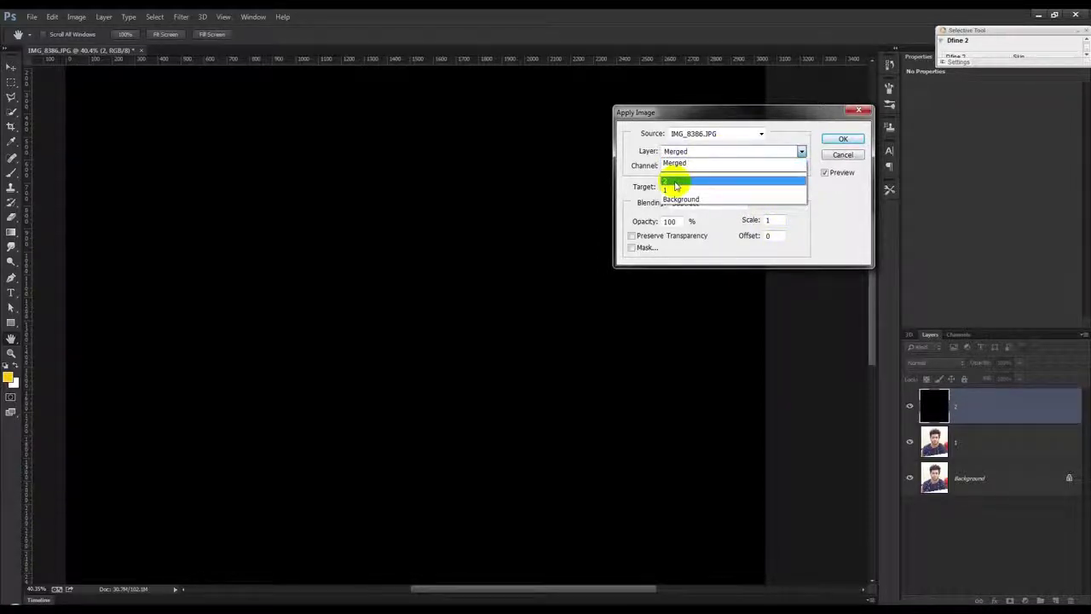
{"action": "left_click", "coordinate": [674, 190]}
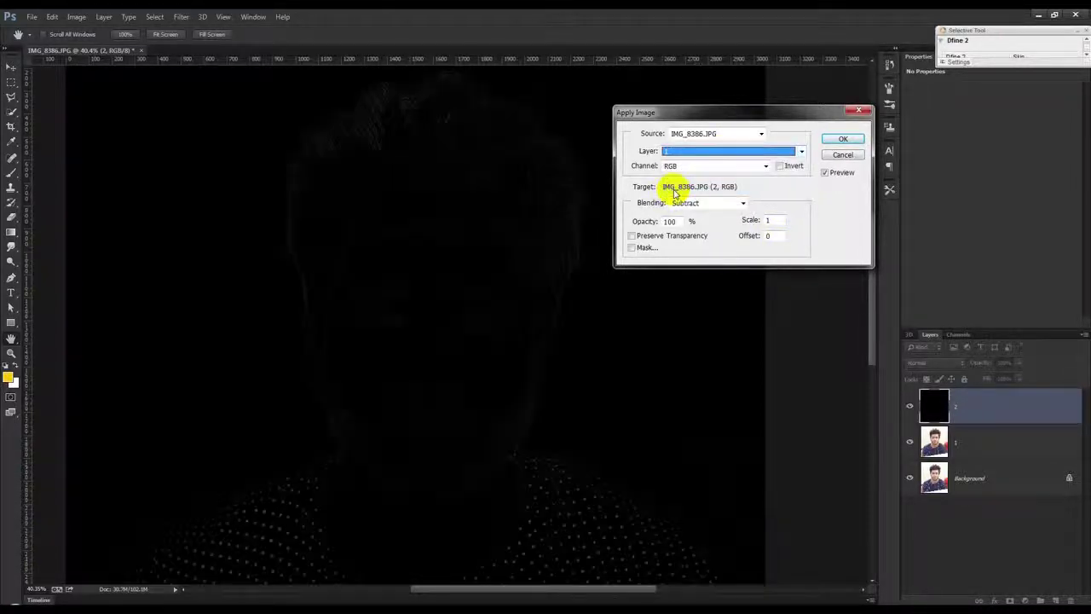
{"action": "left_click", "coordinate": [780, 167]}
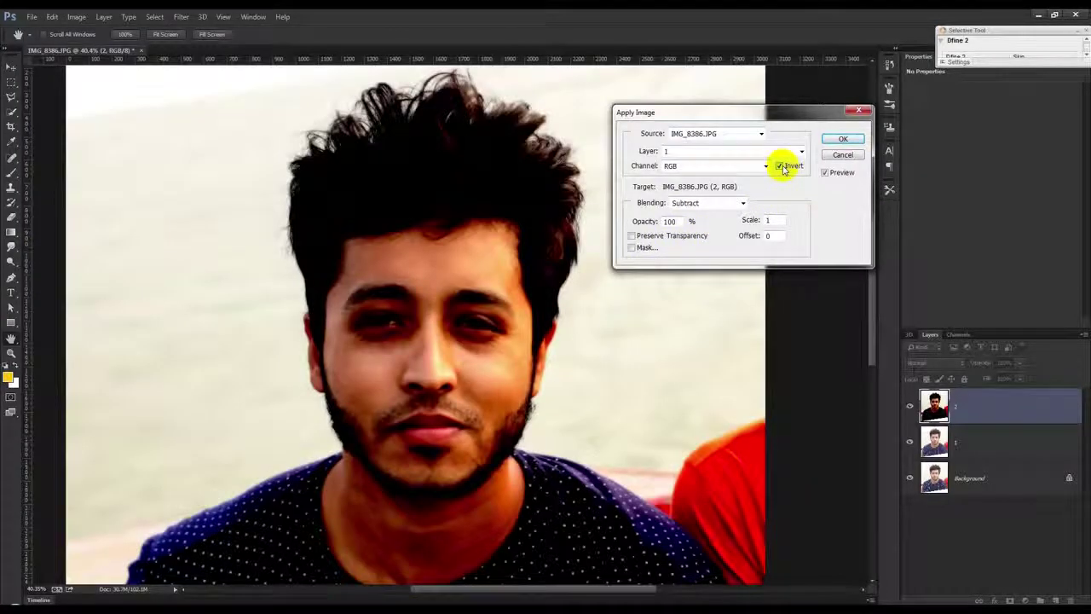
{"action": "left_click", "coordinate": [780, 166]}
{"action": "left_click", "coordinate": [729, 167]}
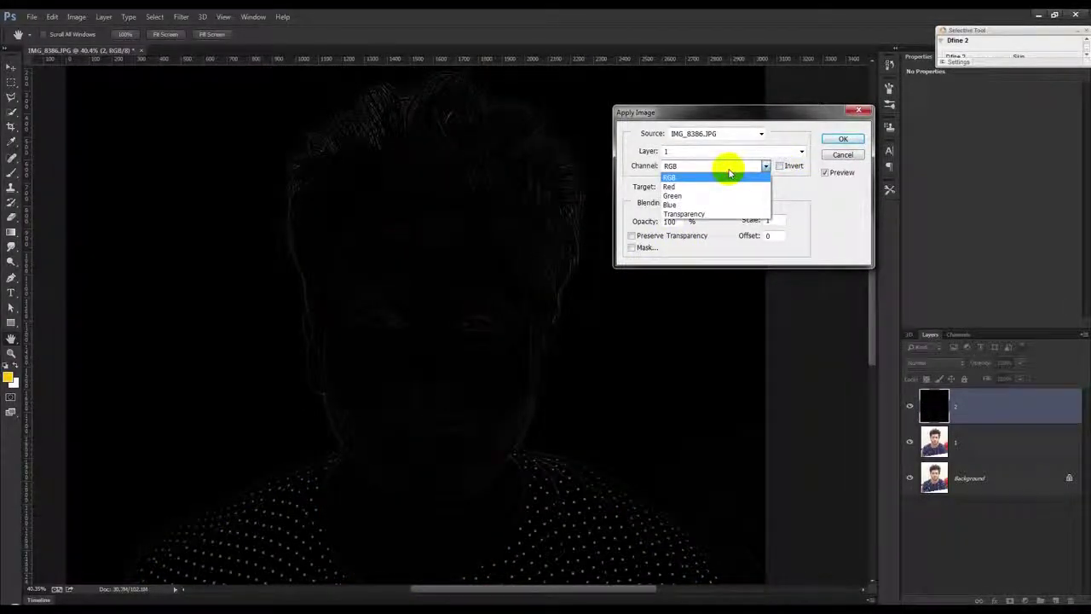
{"action": "left_click", "coordinate": [726, 205]}
{"action": "left_click", "coordinate": [728, 168]}
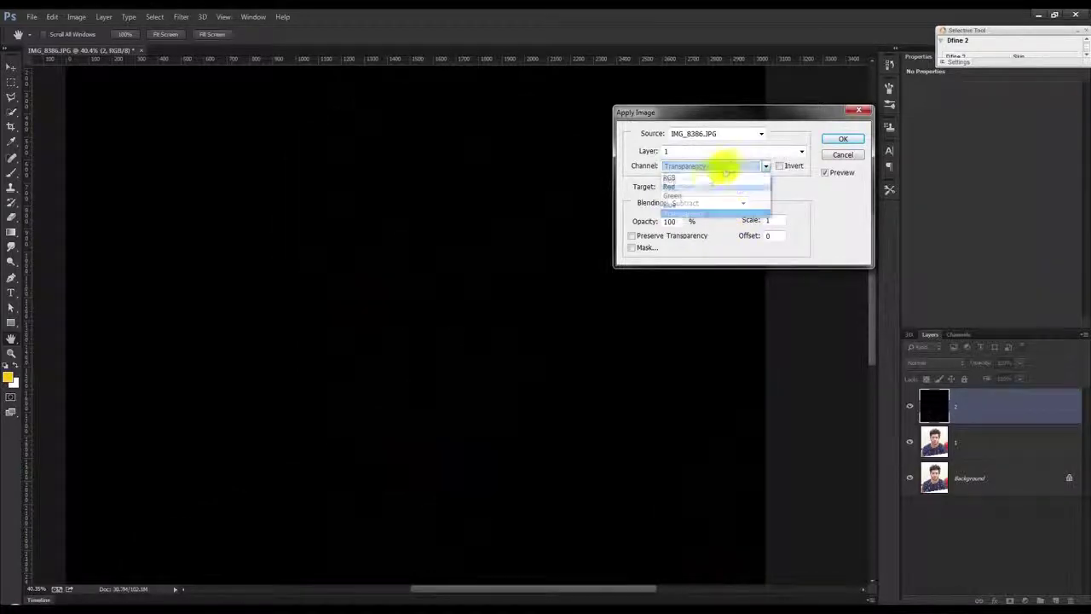
{"action": "left_click", "coordinate": [767, 164]}
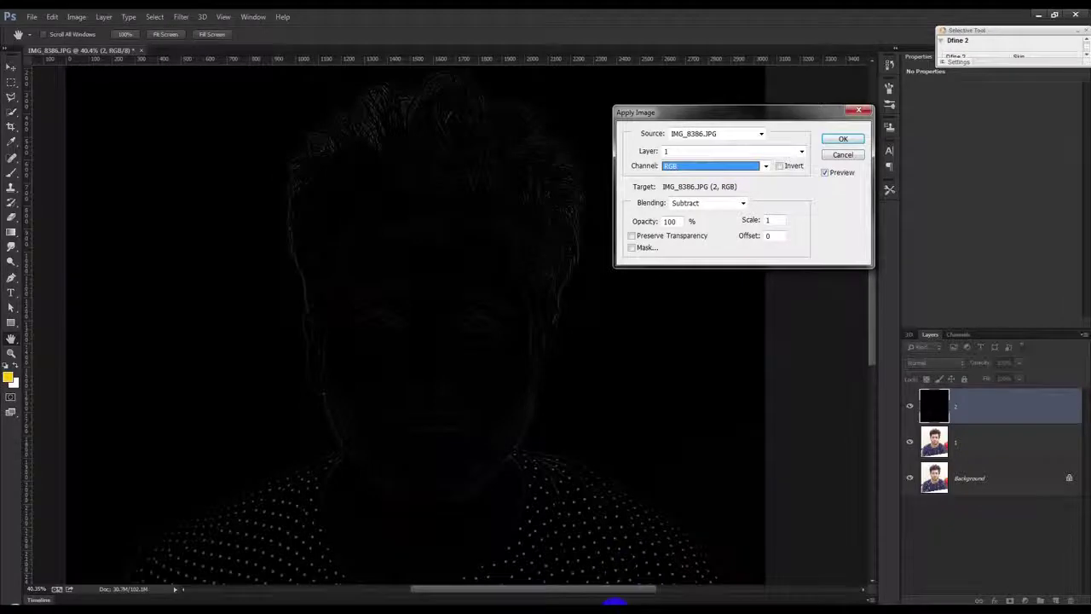
{"action": "key", "text": "Tab"}
{"action": "left_click", "coordinate": [522, 282]}
{"action": "left_click", "coordinate": [568, 324]}
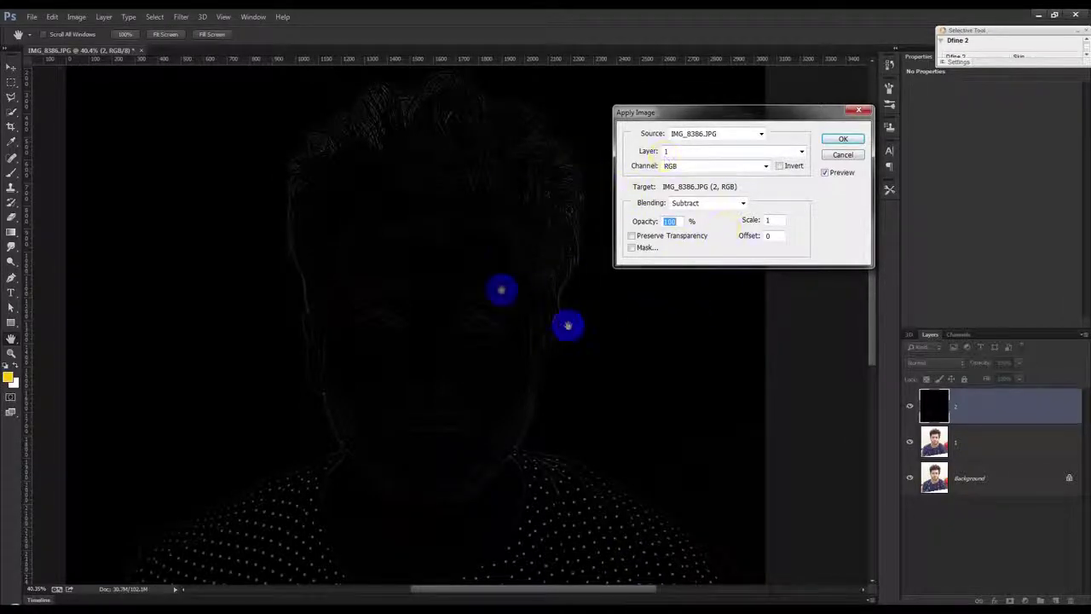
Confirm Subtract, layer 1 and RGB, then set Scale 2 and Offset 125
{"action": "left_click_drag", "start_coordinate": [641, 112], "coordinate": [610, 115]}
{"action": "left_click", "coordinate": [673, 206]}
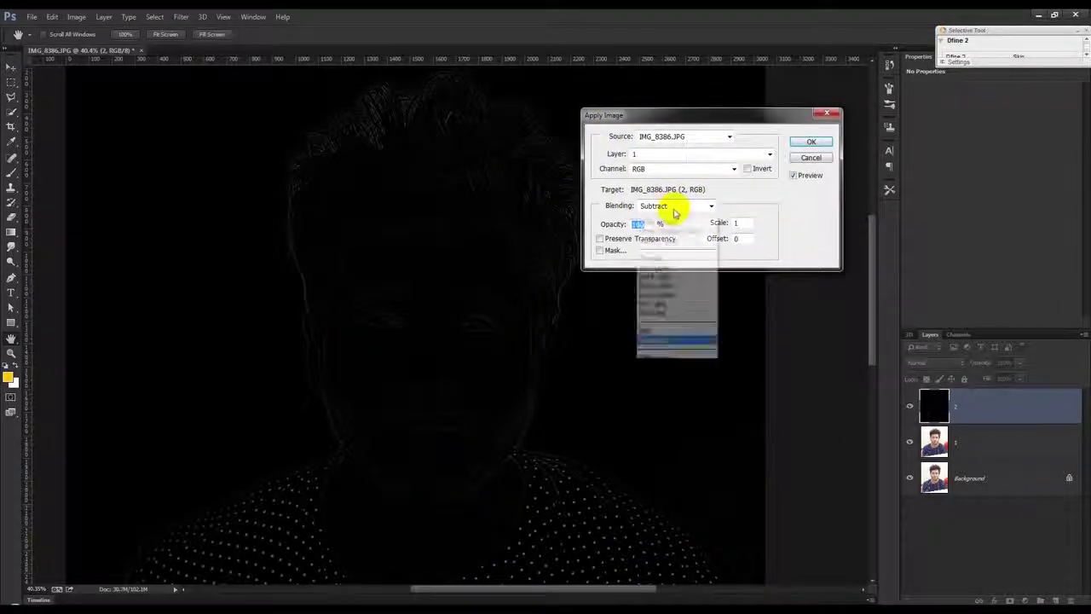
{"action": "left_click", "coordinate": [664, 428]}
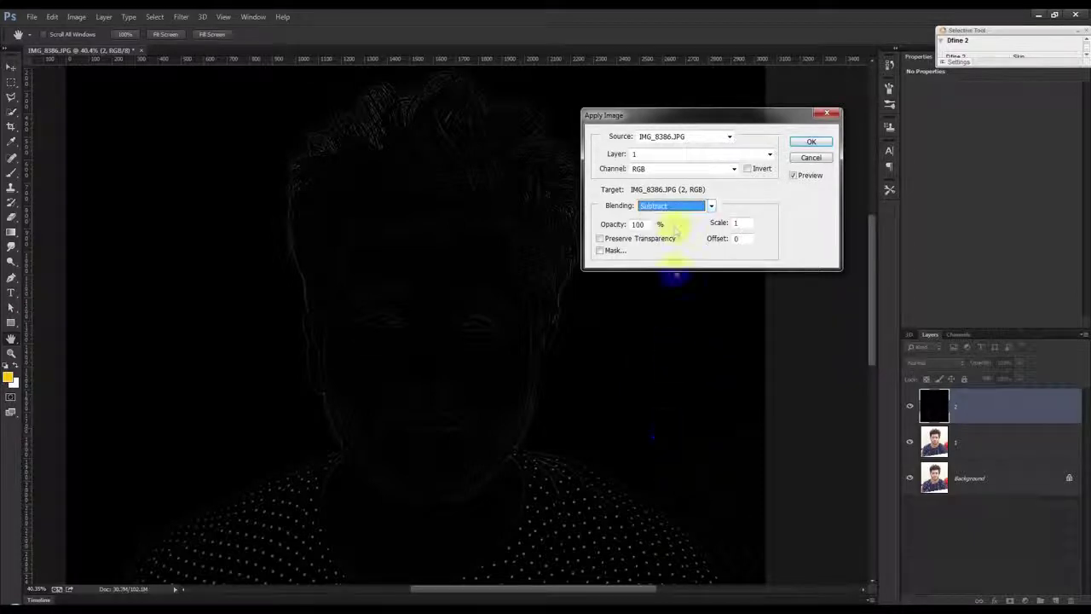
{"action": "left_click", "coordinate": [658, 159]}
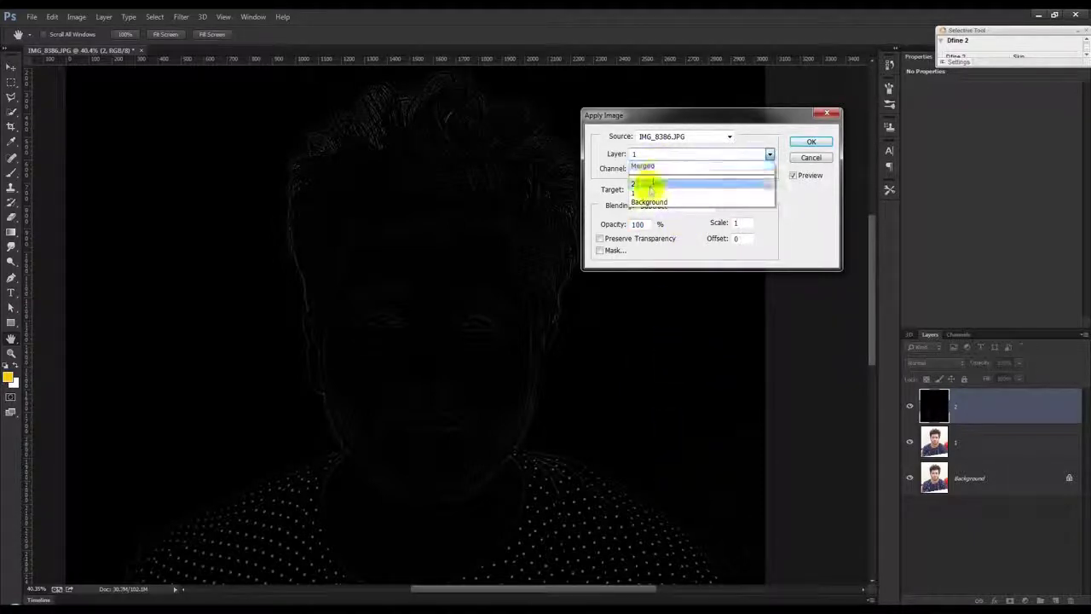
{"action": "left_click", "coordinate": [638, 183]}
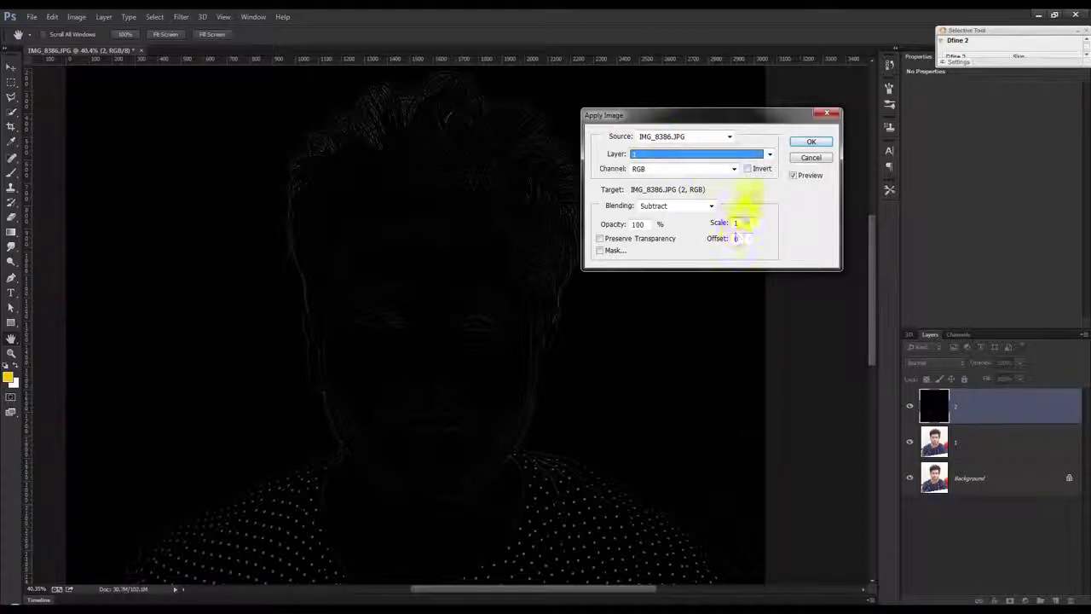
{"action": "left_click", "coordinate": [719, 168]}
{"action": "left_click", "coordinate": [699, 179]}
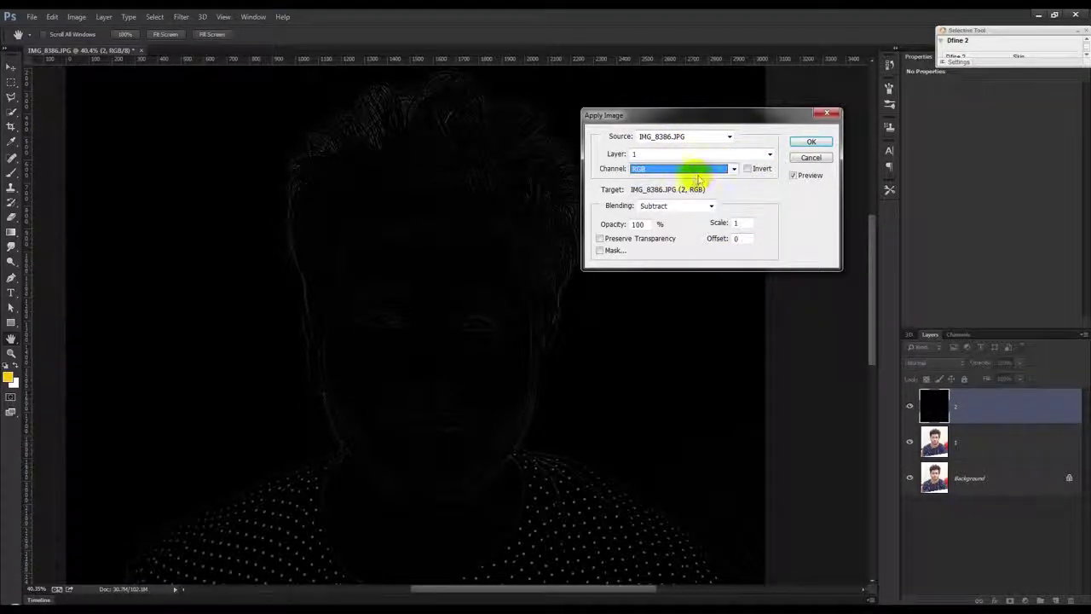
{"action": "left_click", "coordinate": [731, 224]}
{"action": "type", "text": "2"}
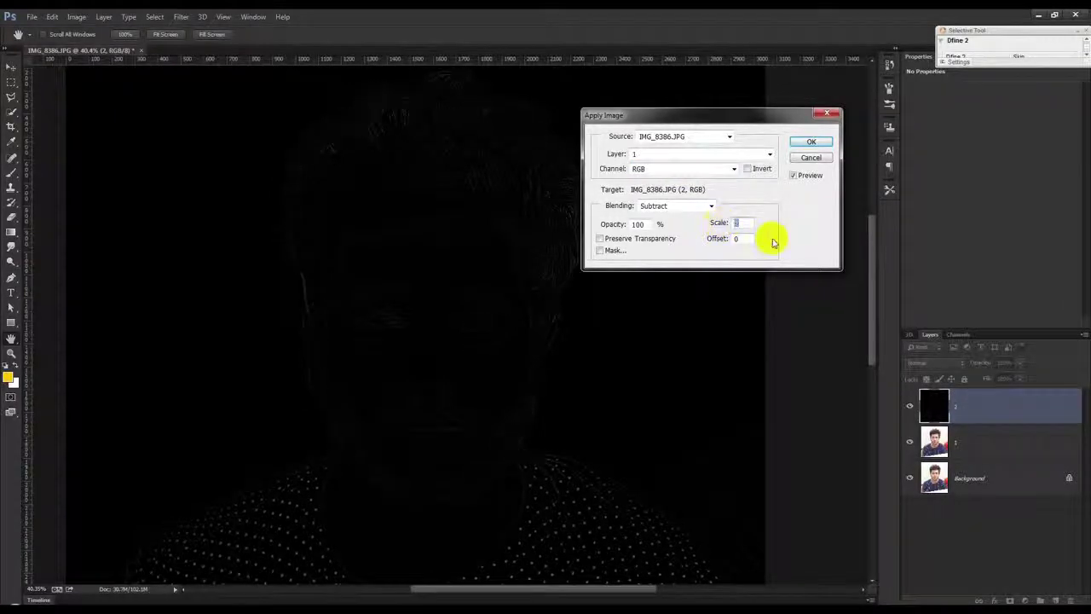
{"action": "key", "text": "Tab"}
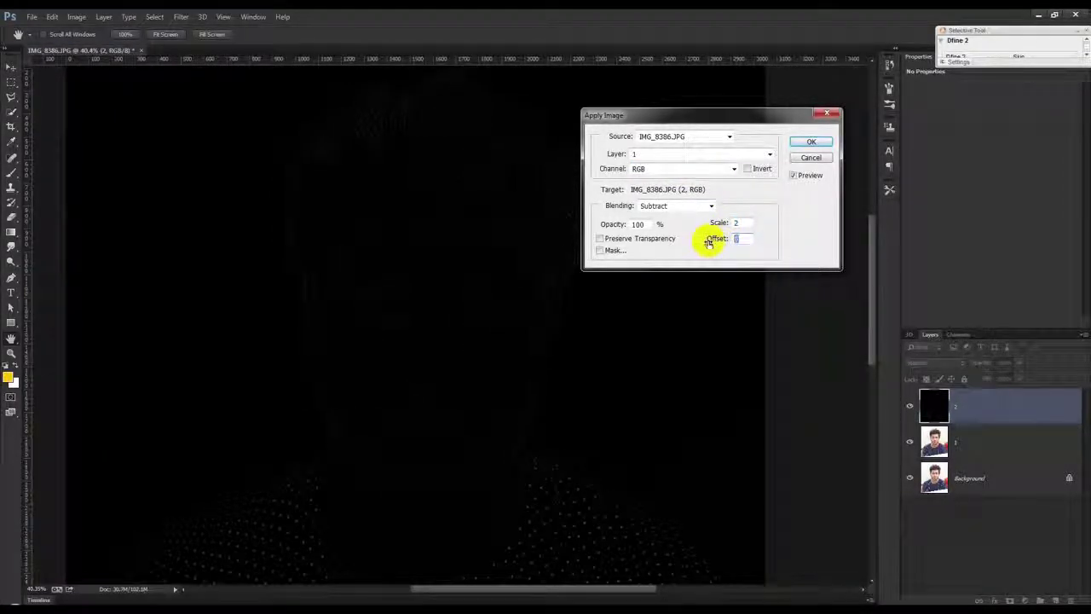
{"action": "type", "text": "125"}
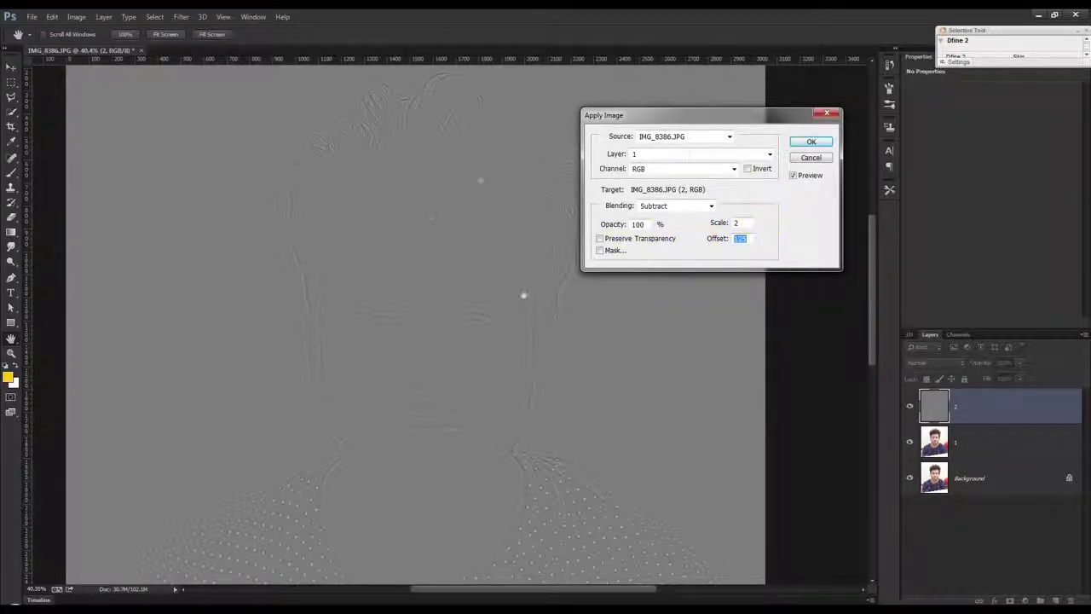
Preview Lighten and Linear Dodge (Add) as Apply Image blending modes
{"action": "left_click", "coordinate": [667, 207]}
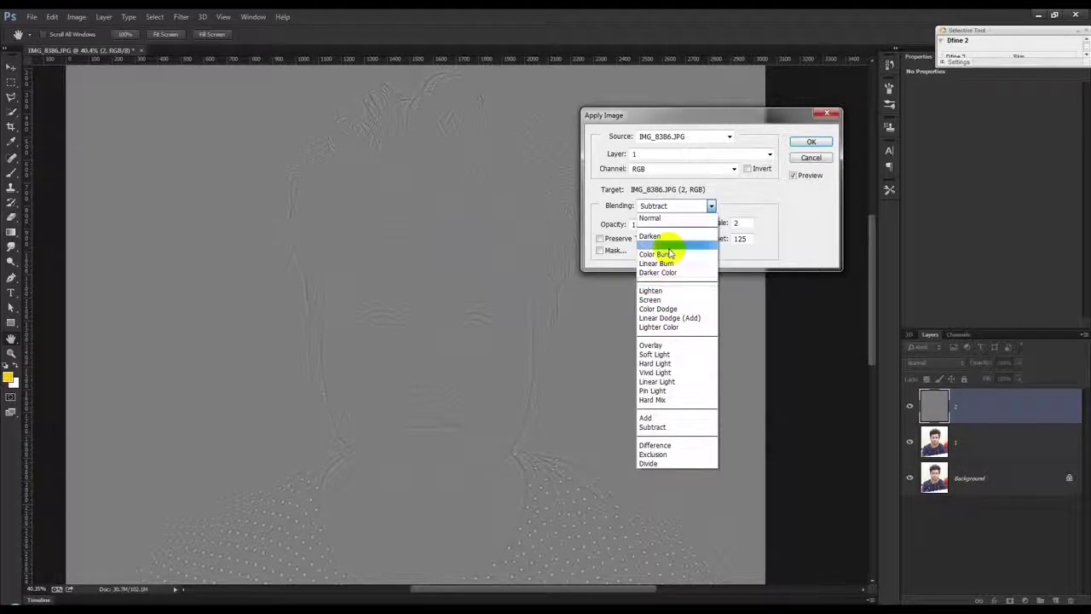
{"action": "left_click", "coordinate": [645, 292]}
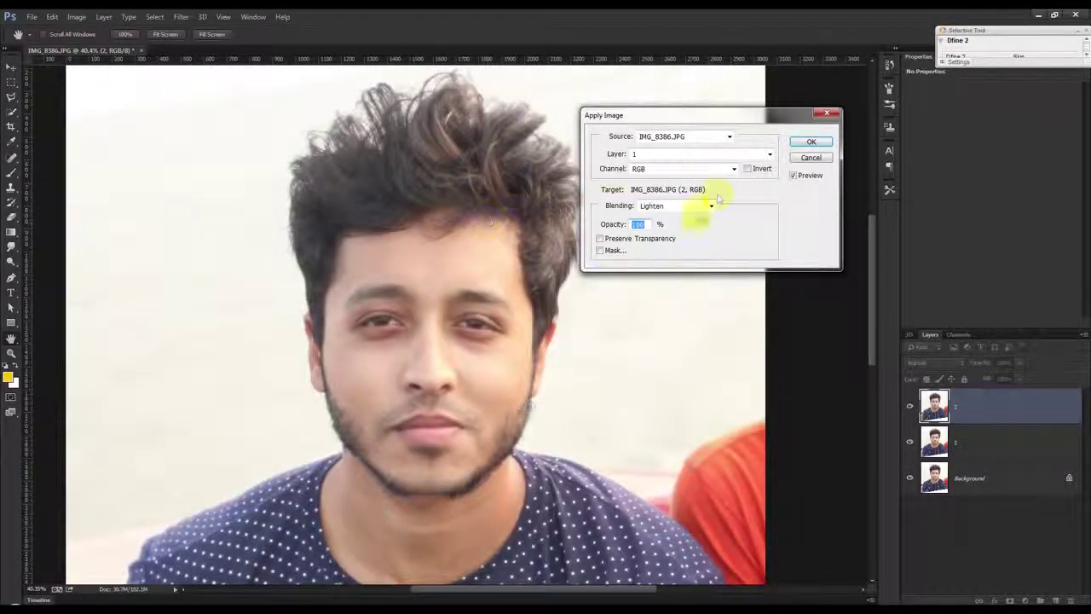
{"action": "left_click", "coordinate": [673, 206]}
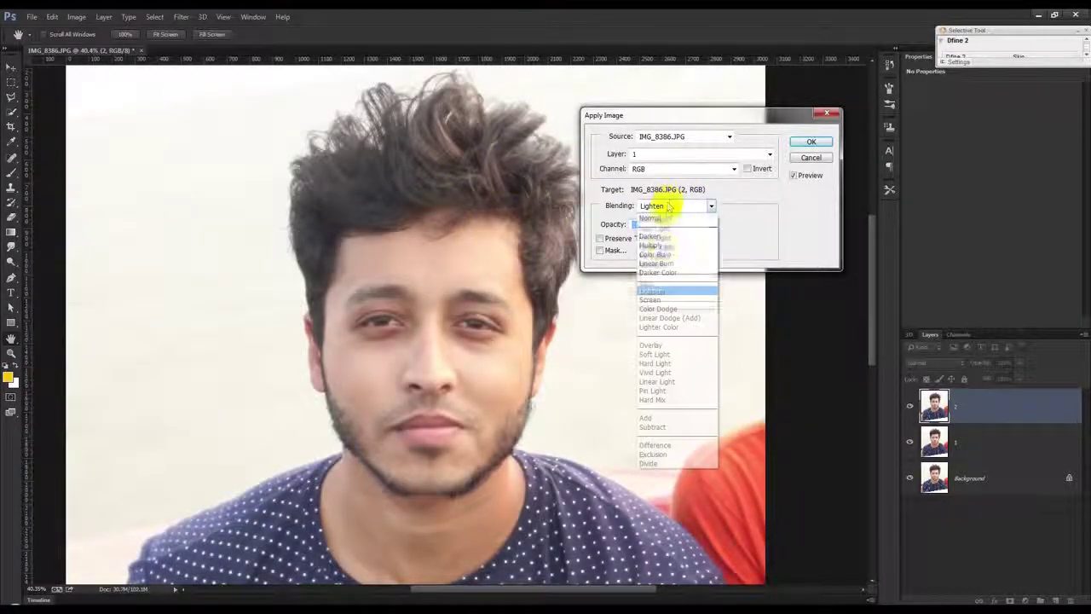
{"action": "left_click", "coordinate": [662, 317]}
{"action": "left_click", "coordinate": [672, 209]}
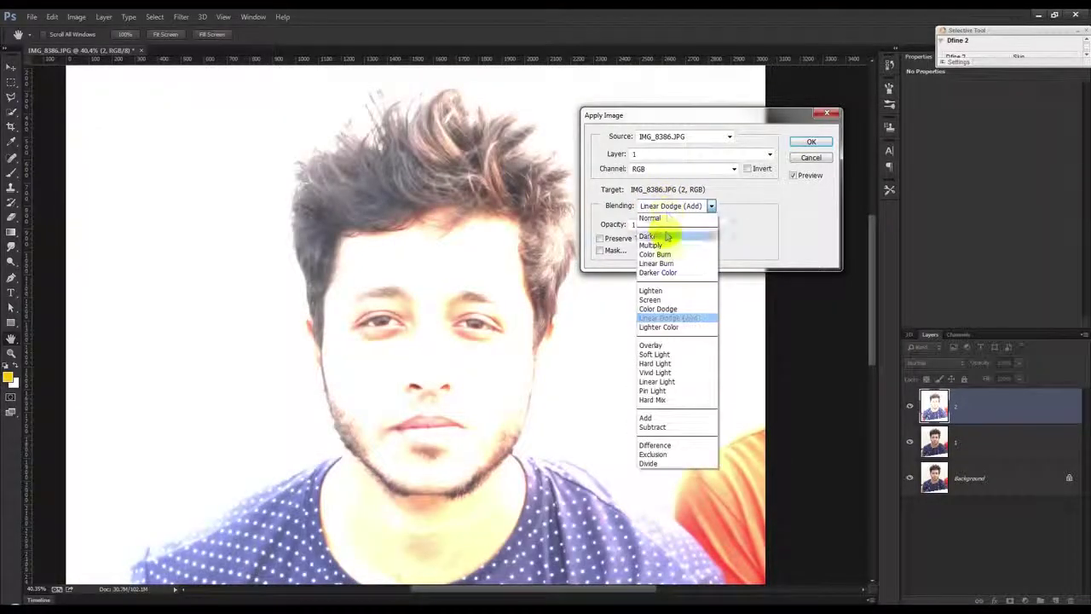
{"action": "left_click", "coordinate": [655, 290]}
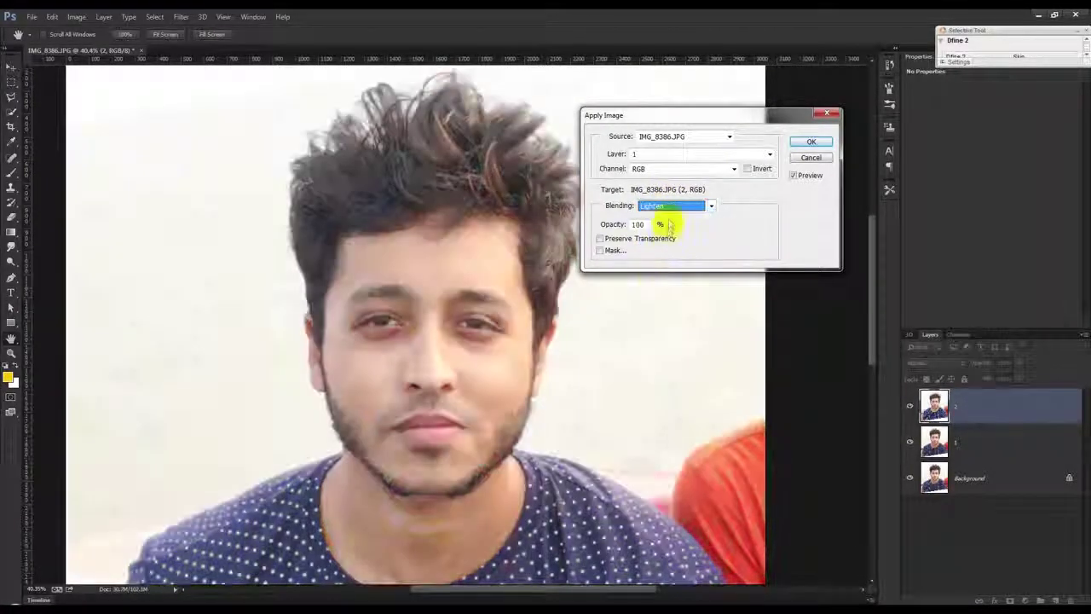
{"action": "scroll", "coordinate": [665, 209], "scroll_direction": "down", "scroll_amount": 1}
{"action": "scroll", "coordinate": [669, 209], "scroll_direction": "down", "scroll_amount": 1}
{"action": "scroll", "coordinate": [669, 211], "scroll_direction": "down", "scroll_amount": 1}
{"action": "scroll", "coordinate": [669, 211], "scroll_direction": "down", "scroll_amount": 1}
{"action": "scroll", "coordinate": [669, 211], "scroll_direction": "down", "scroll_amount": 1}
{"action": "scroll", "coordinate": [669, 211], "scroll_direction": "down", "scroll_amount": 1}
{"action": "scroll", "coordinate": [669, 212], "scroll_direction": "down", "scroll_amount": 1}
{"action": "scroll", "coordinate": [669, 212], "scroll_direction": "down", "scroll_amount": 2}
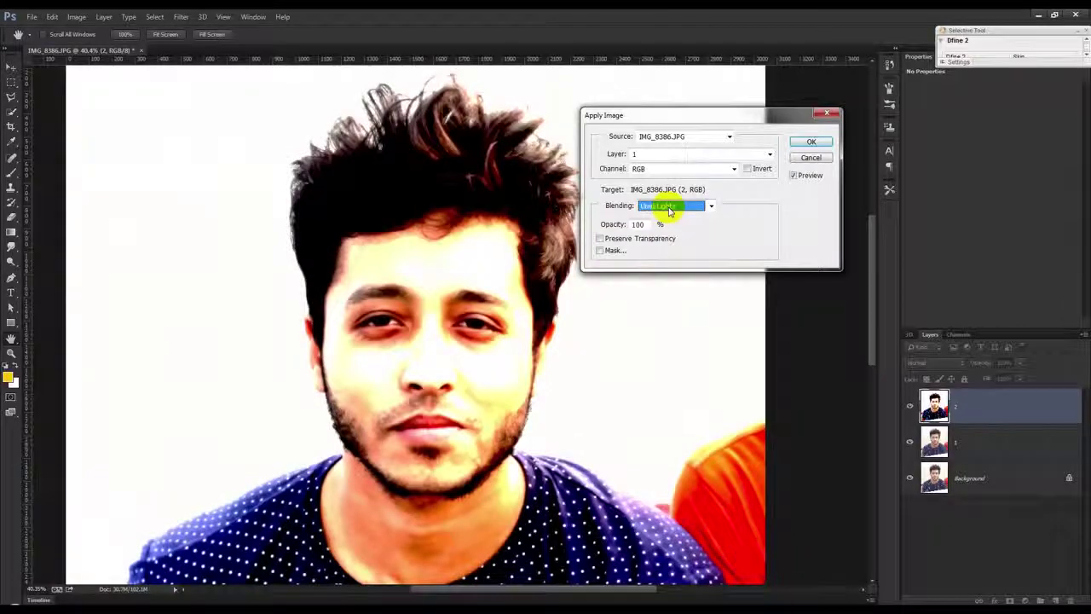
{"action": "scroll", "coordinate": [670, 212], "scroll_direction": "down", "scroll_amount": 1}
{"action": "scroll", "coordinate": [669, 211], "scroll_direction": "down", "scroll_amount": 1}
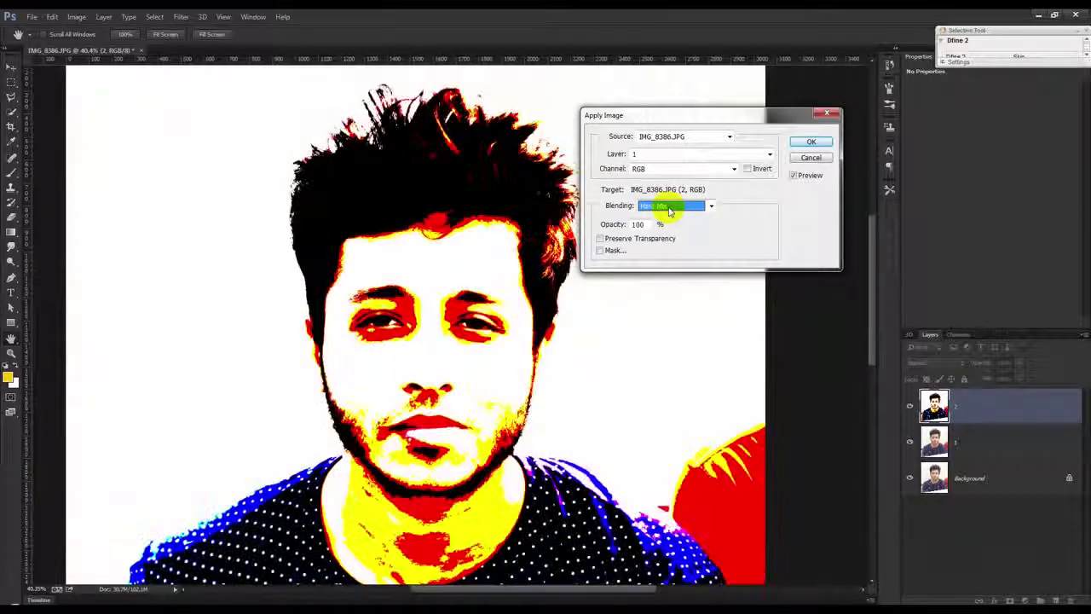
{"action": "scroll", "coordinate": [669, 211], "scroll_direction": "up", "scroll_amount": 1}
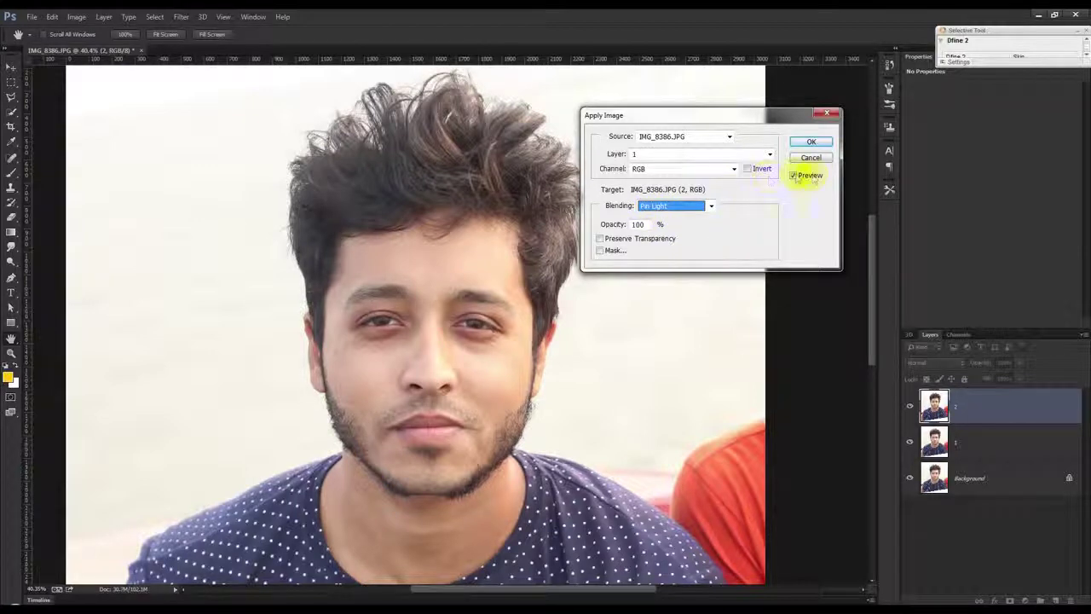
Return the blending to Subtract and apply it to layer 2
{"action": "left_click", "coordinate": [794, 176]}
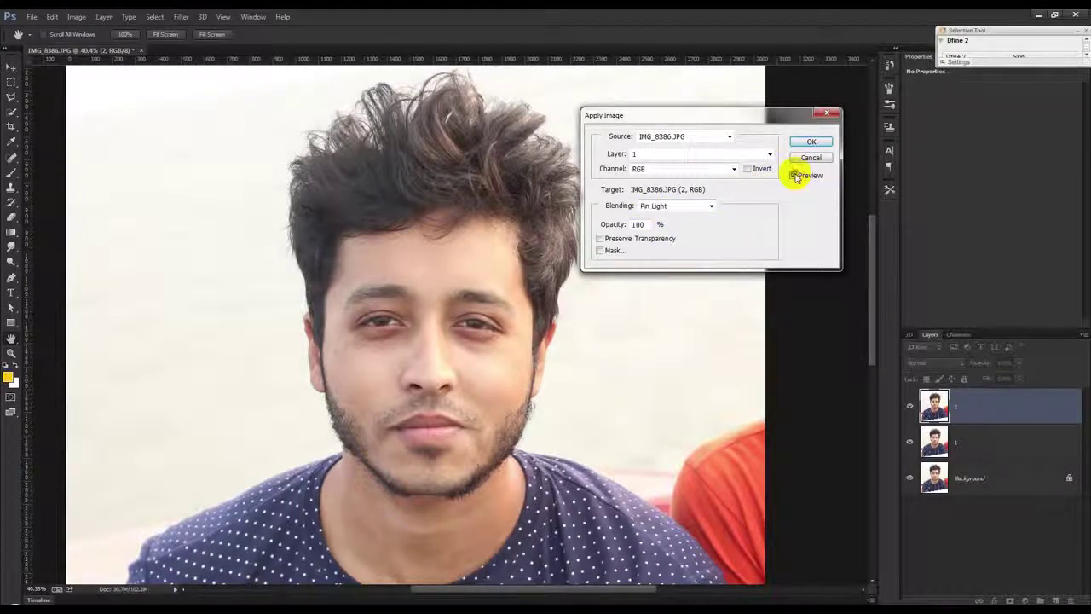
{"action": "left_click", "coordinate": [661, 169]}
{"action": "left_click", "coordinate": [659, 207]}
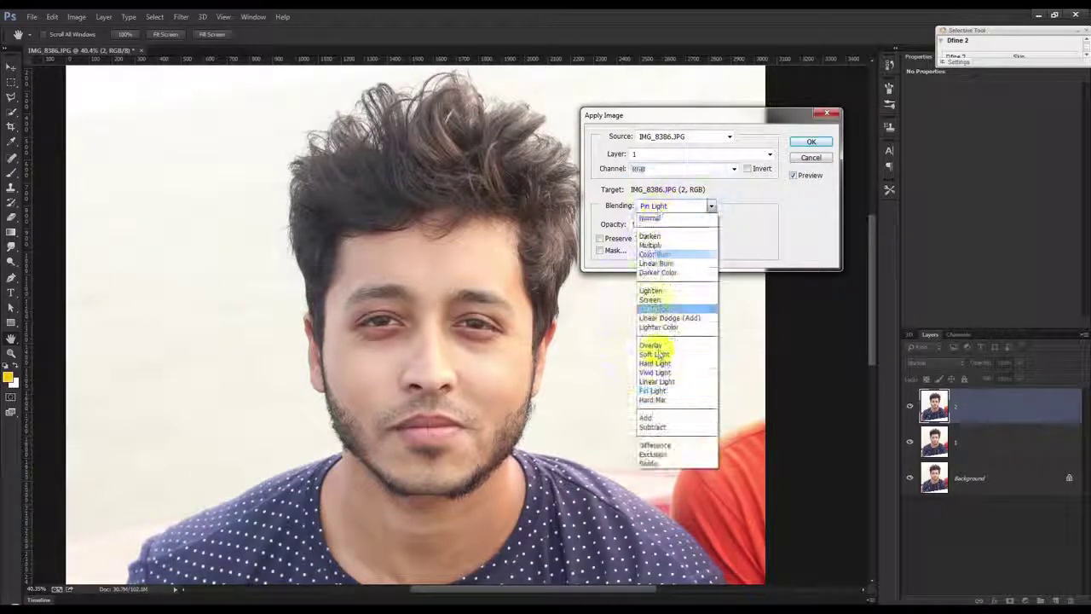
{"action": "left_click", "coordinate": [655, 416]}
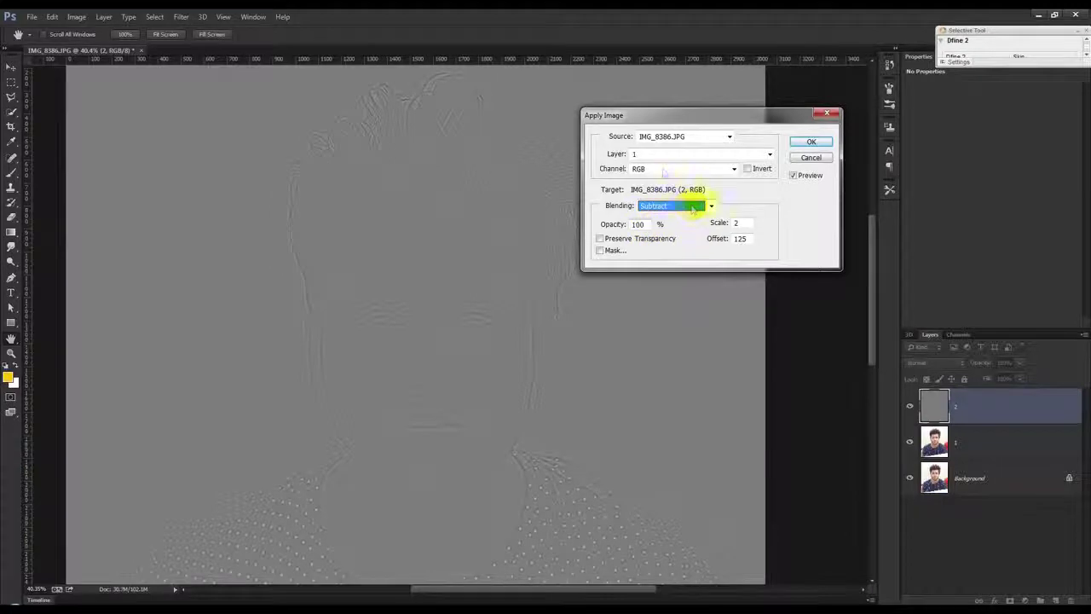
{"action": "left_click", "coordinate": [811, 143]}
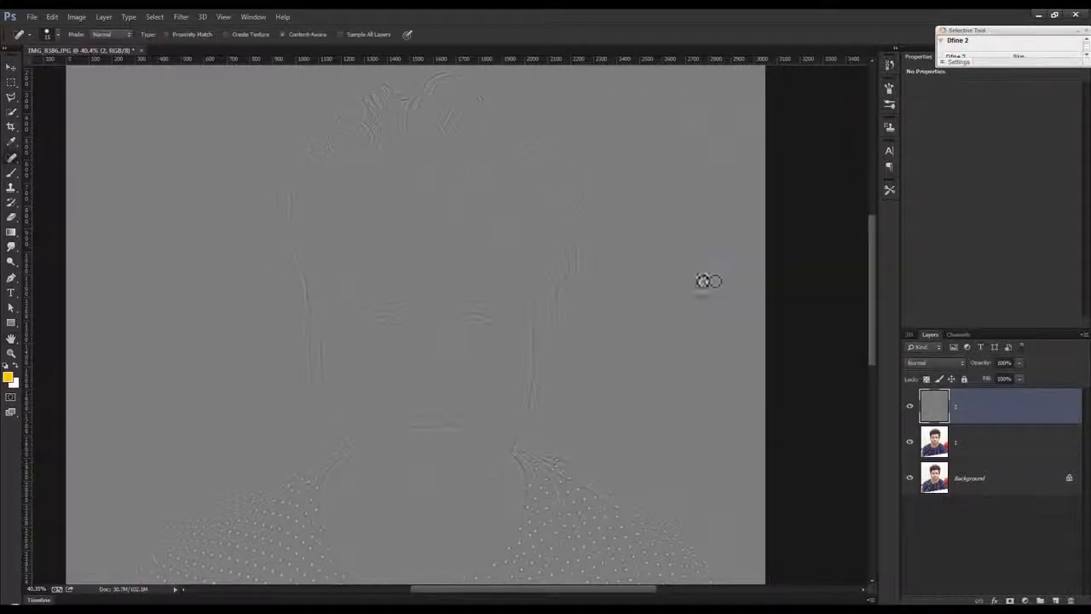
Set layer 2's blend mode to Linear Light after trying Overlay and Linear Dodge
{"action": "left_click", "coordinate": [916, 365]}
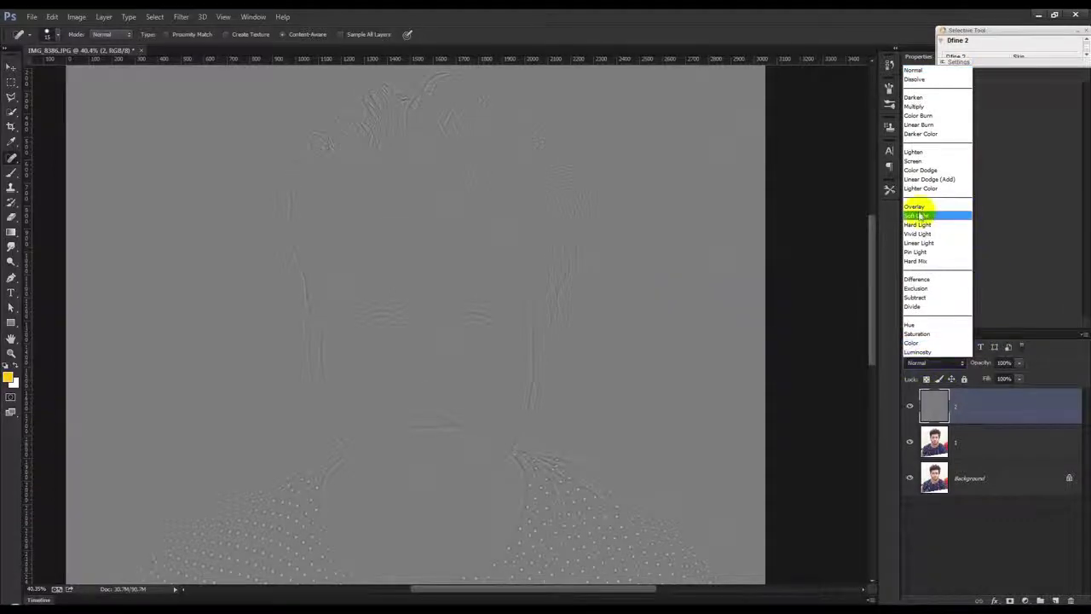
{"action": "left_click", "coordinate": [917, 213]}
{"action": "left_click", "coordinate": [934, 364]}
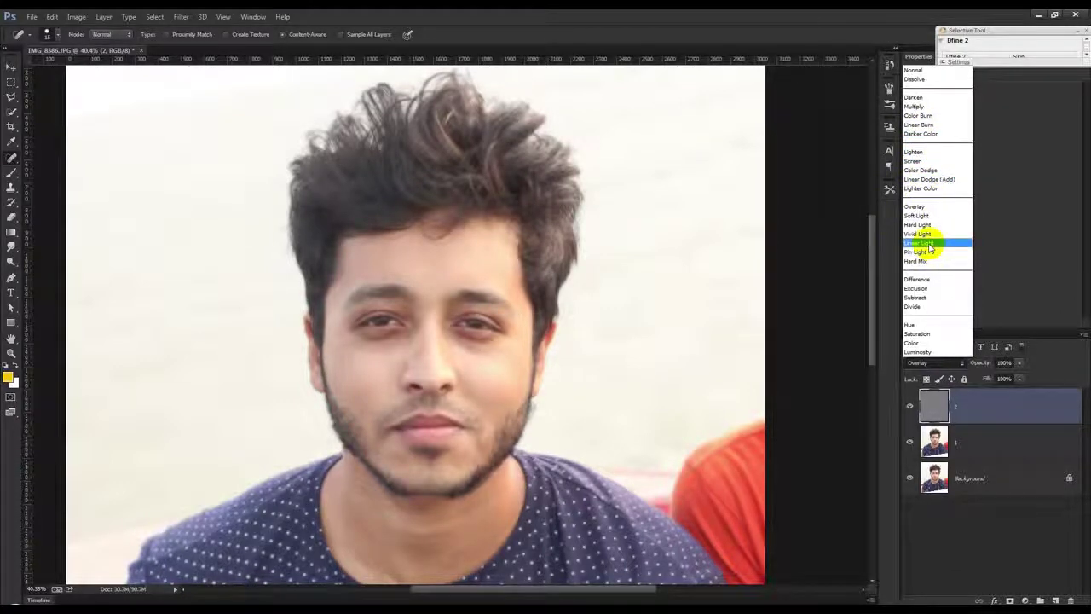
{"action": "left_click", "coordinate": [929, 179]}
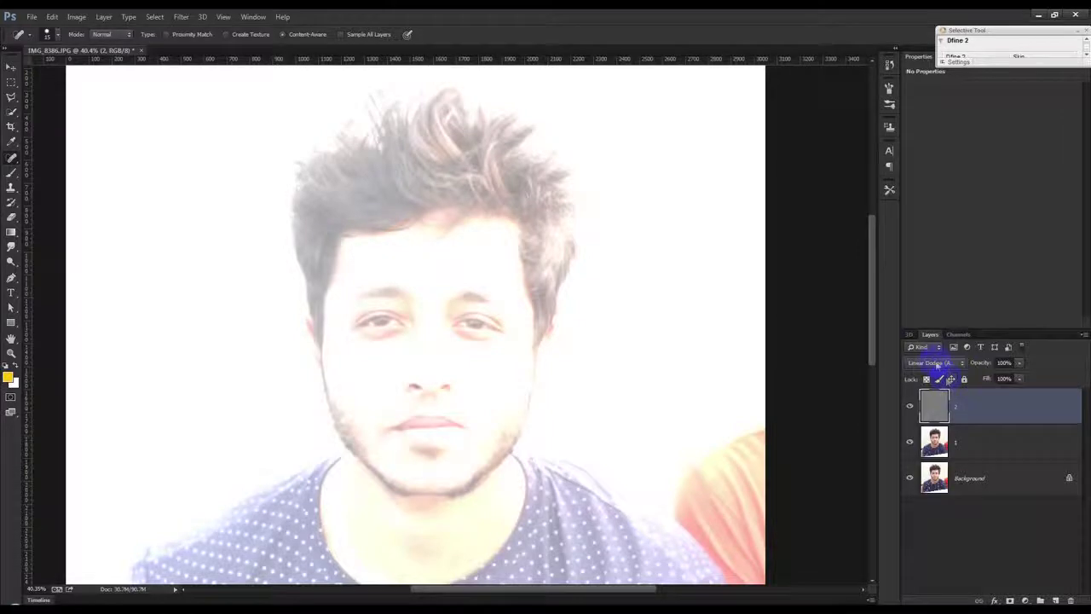
{"action": "key", "text": "Down"}
{"action": "key", "text": "Down"}
{"action": "key", "text": "Down"}
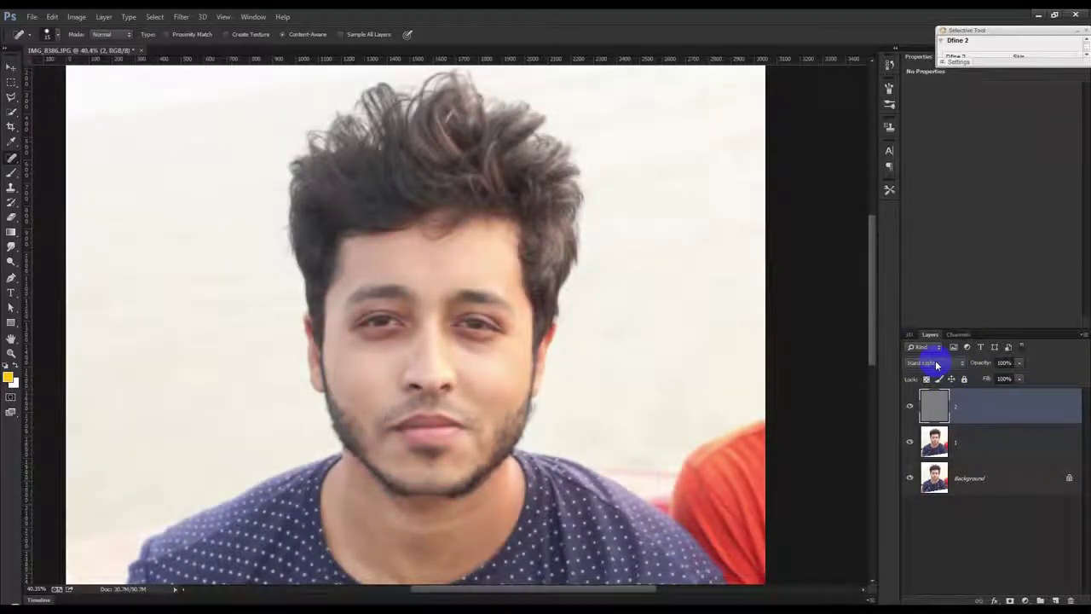
{"action": "key", "text": "Down"}
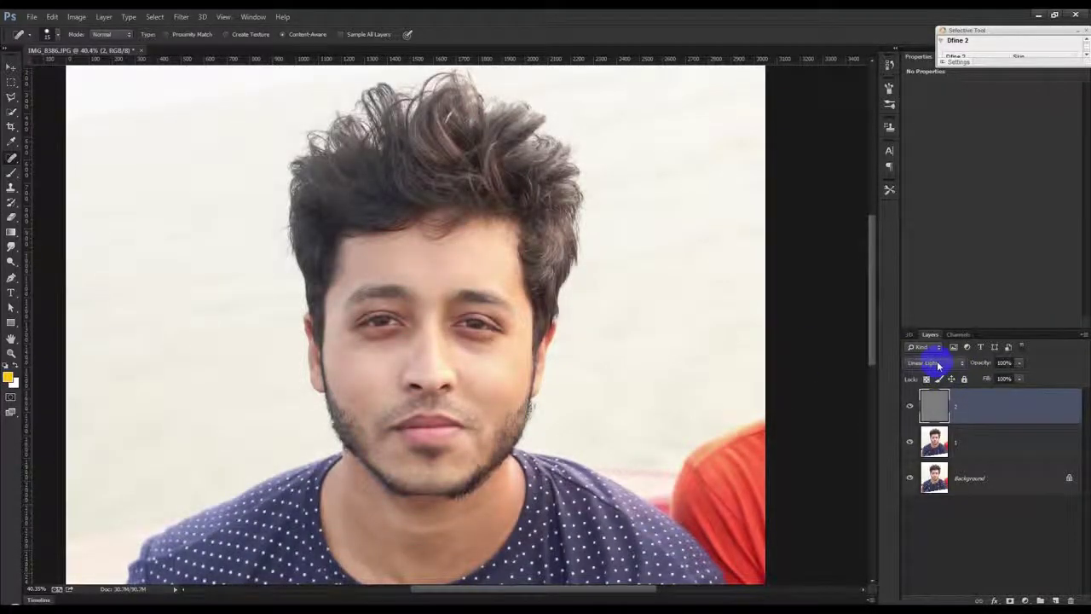
Toggle the layers to compare, then zoom and pan onto the cheeks and mouth
{"action": "left_click", "coordinate": [10, 67]}
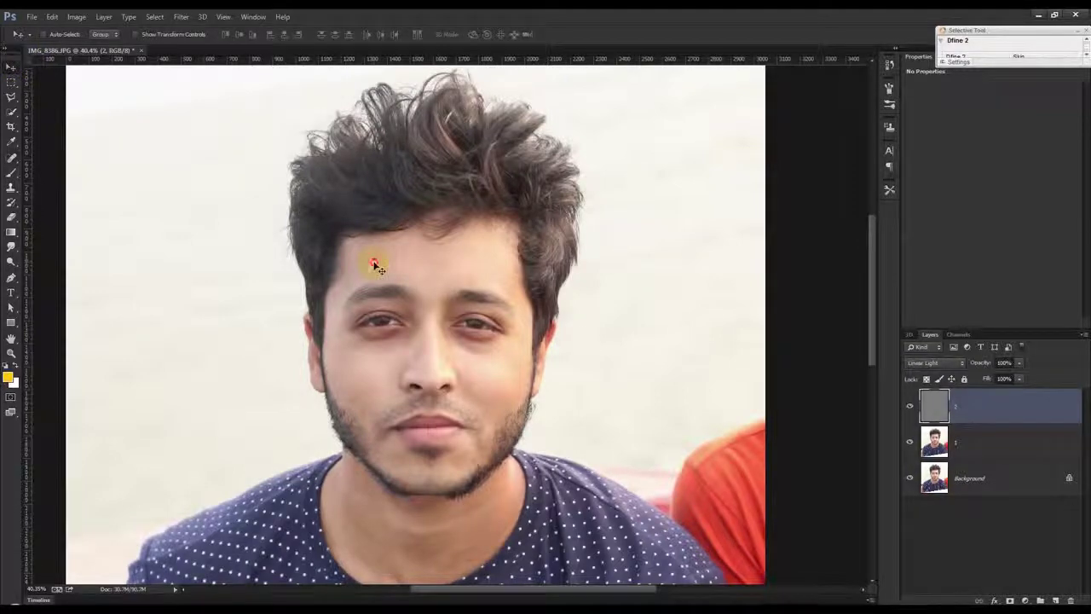
{"action": "scroll", "coordinate": [420, 362], "scroll_direction": "up", "scroll_amount": 3}
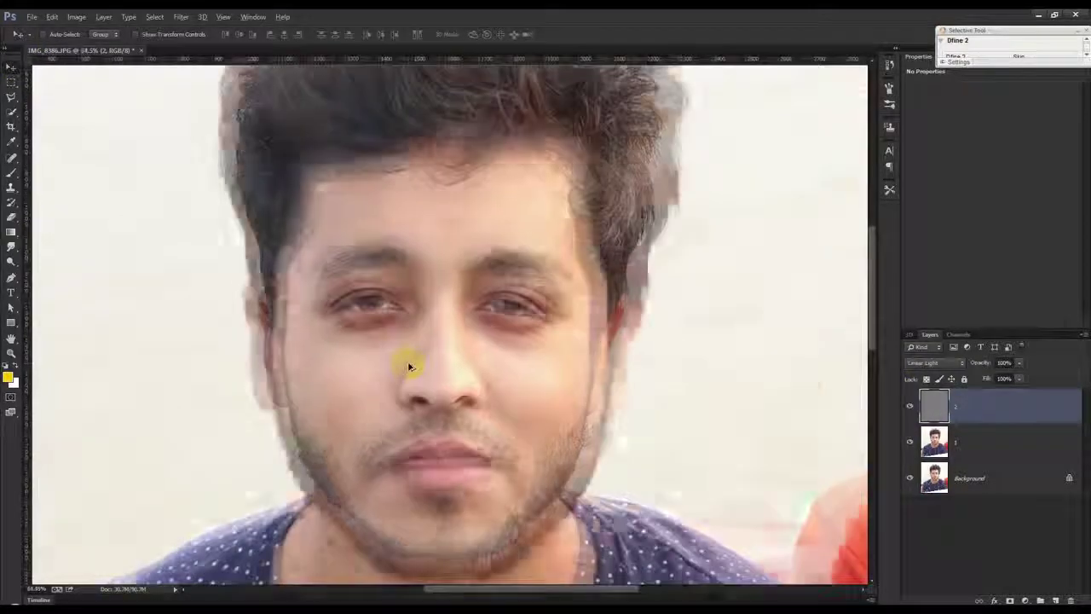
{"action": "scroll", "coordinate": [411, 363], "scroll_direction": "up", "scroll_amount": 3}
{"action": "left_click", "coordinate": [909, 407]}
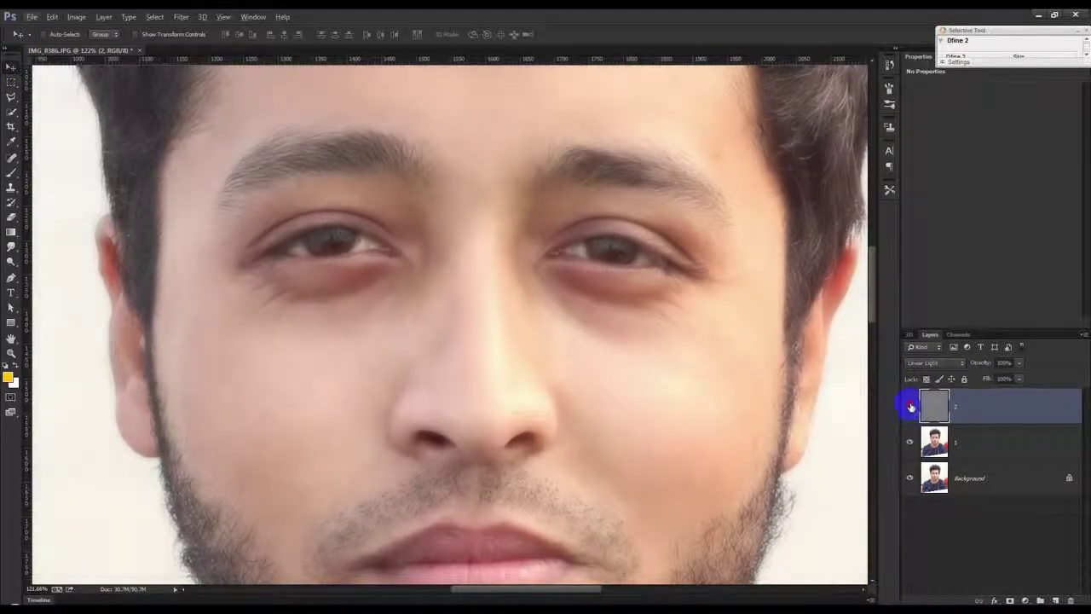
{"action": "left_click", "coordinate": [910, 407]}
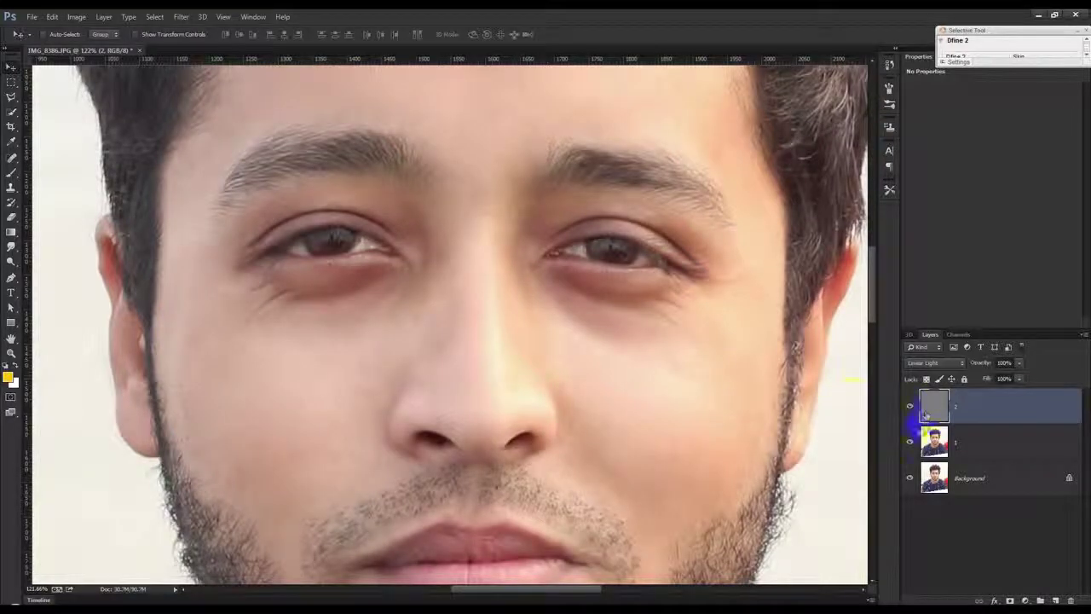
{"action": "left_click", "coordinate": [910, 442]}
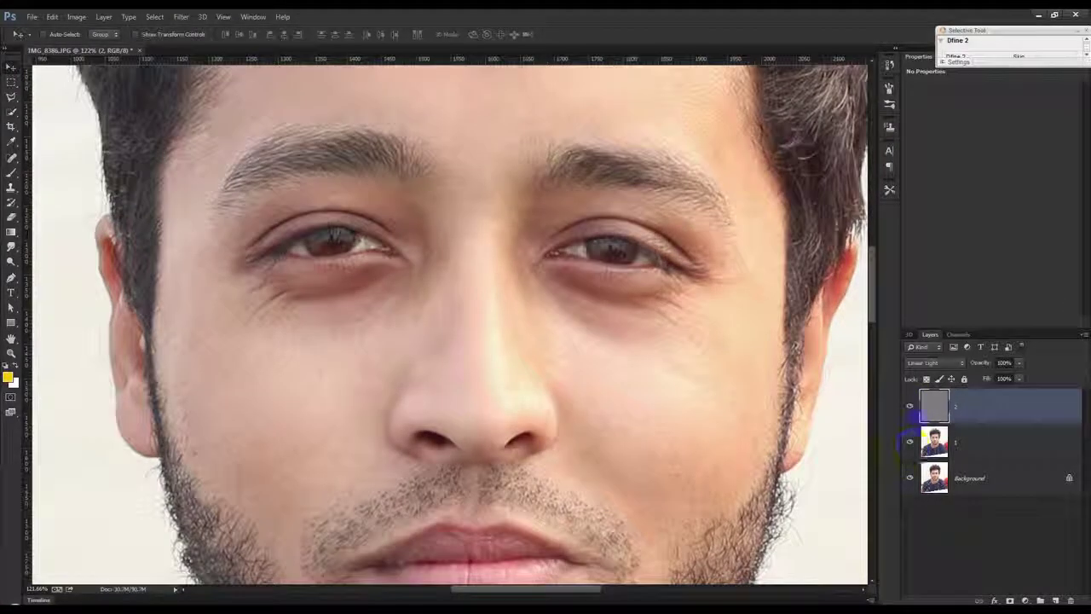
{"action": "scroll", "coordinate": [340, 443], "scroll_direction": "up", "scroll_amount": 1}
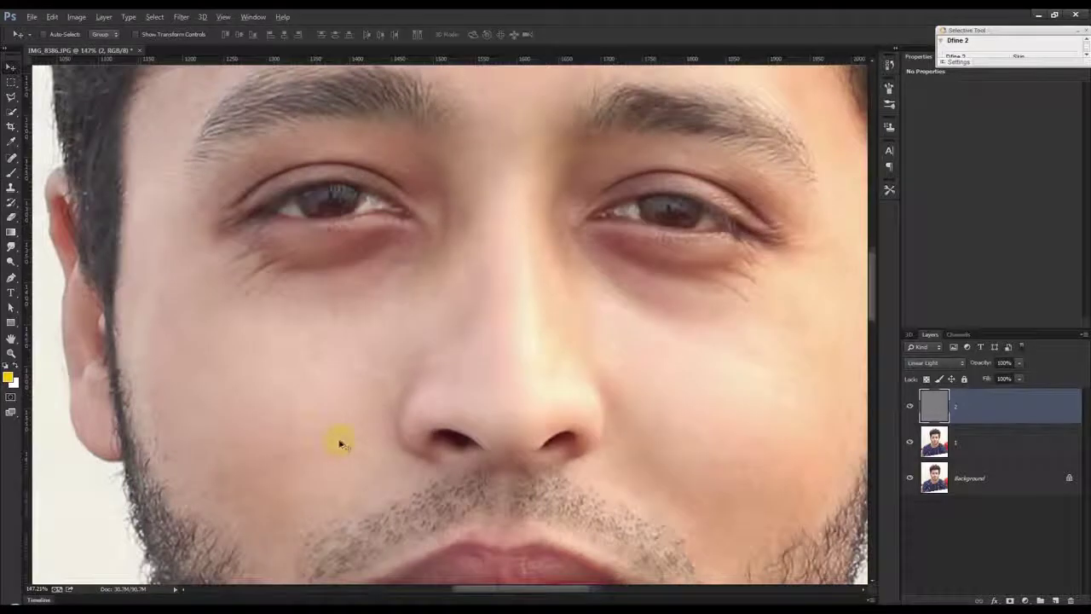
{"action": "left_click_drag", "start_coordinate": [418, 428], "coordinate": [433, 358]}
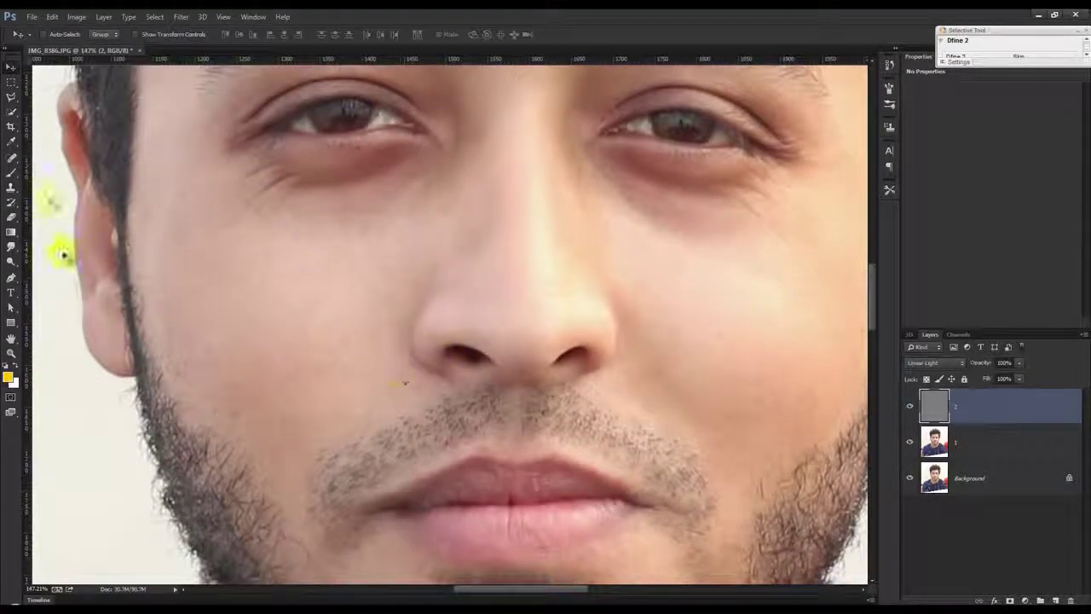
{"action": "left_click", "coordinate": [51, 100]}
On layer 1, make a feathered lasso selection around the left cheek
{"action": "left_click", "coordinate": [979, 447]}
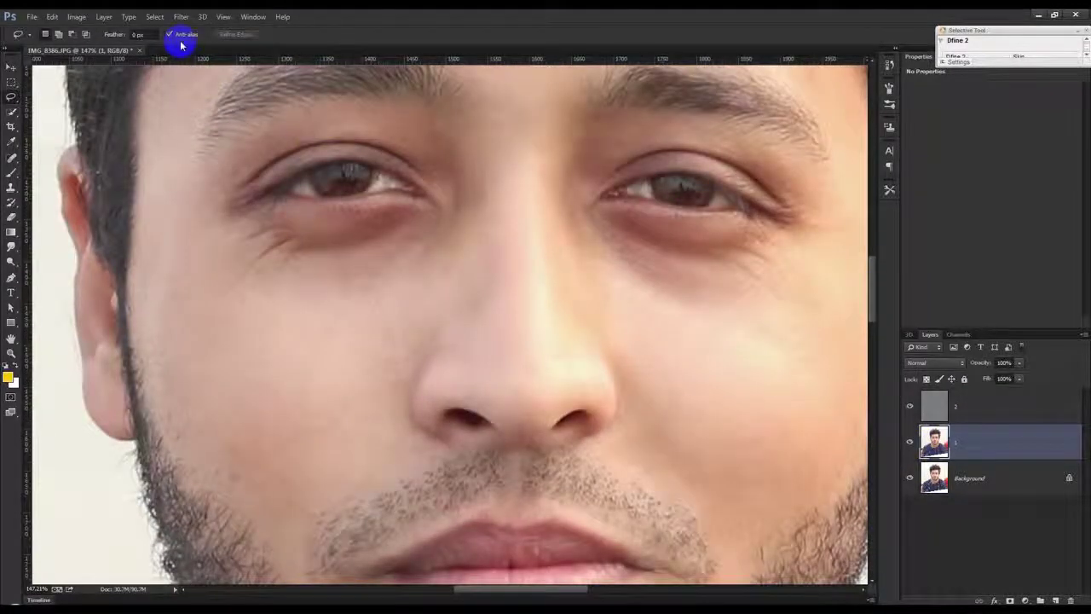
{"action": "left_click", "coordinate": [143, 34]}
{"action": "left_click_drag", "start_coordinate": [236, 244], "coordinate": [154, 394]}
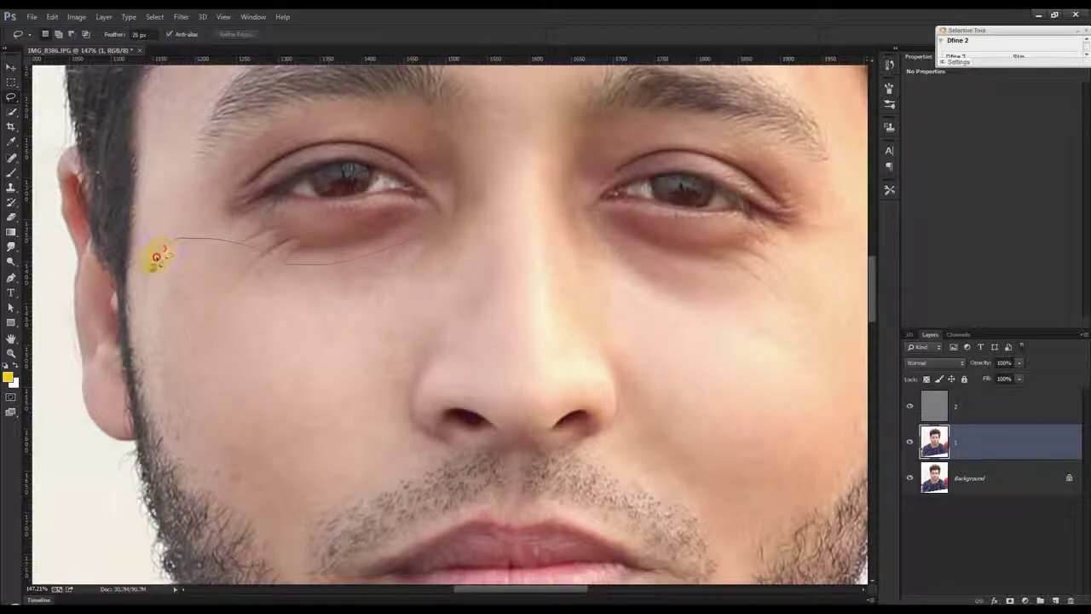
{"action": "mouse_move", "coordinate": [231, 514]}
{"action": "left_mouse_down"}
{"action": "mouse_move", "coordinate": [269, 557]}
{"action": "mouse_move", "coordinate": [403, 413]}
{"action": "left_mouse_up"}
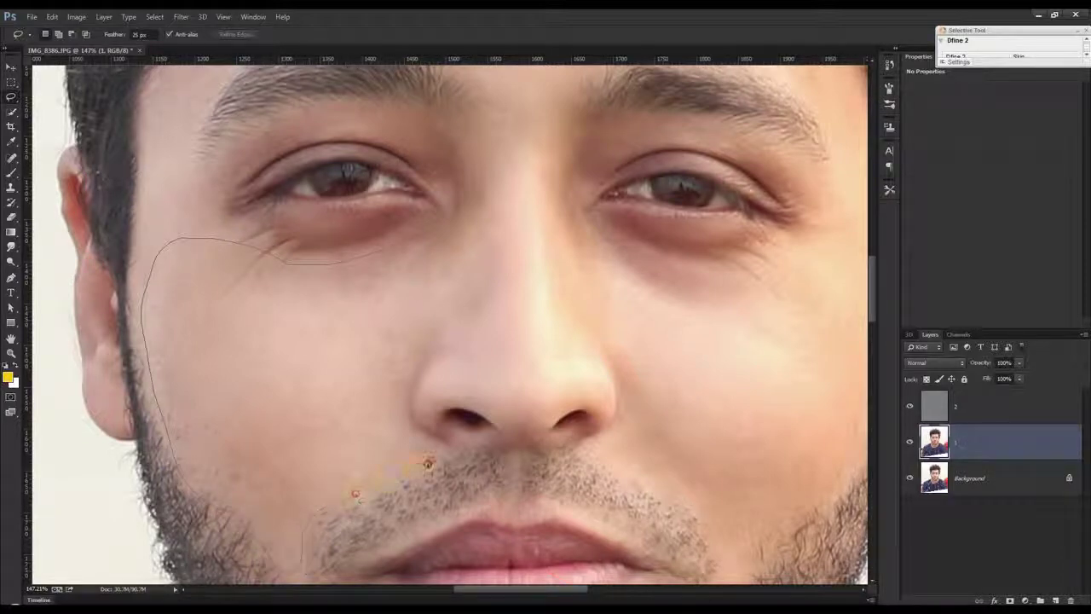
{"action": "left_click_drag", "start_coordinate": [455, 196], "coordinate": [464, 206]}
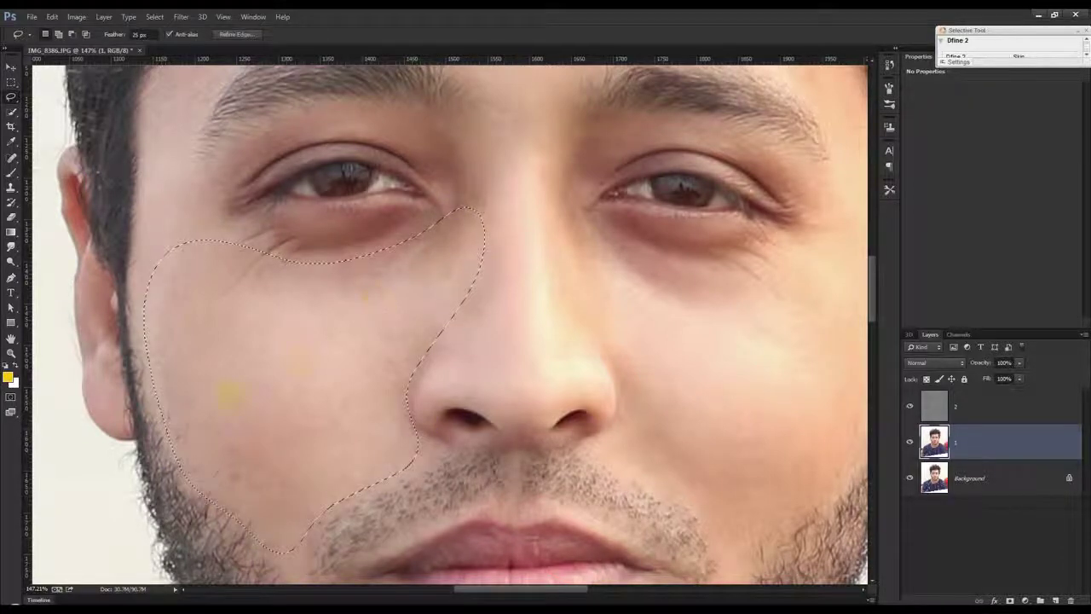
Soften the selected cheek with a 10-pixel Gaussian Blur and deselect
{"action": "left_click", "coordinate": [181, 19]}
{"action": "left_click", "coordinate": [356, 216]}
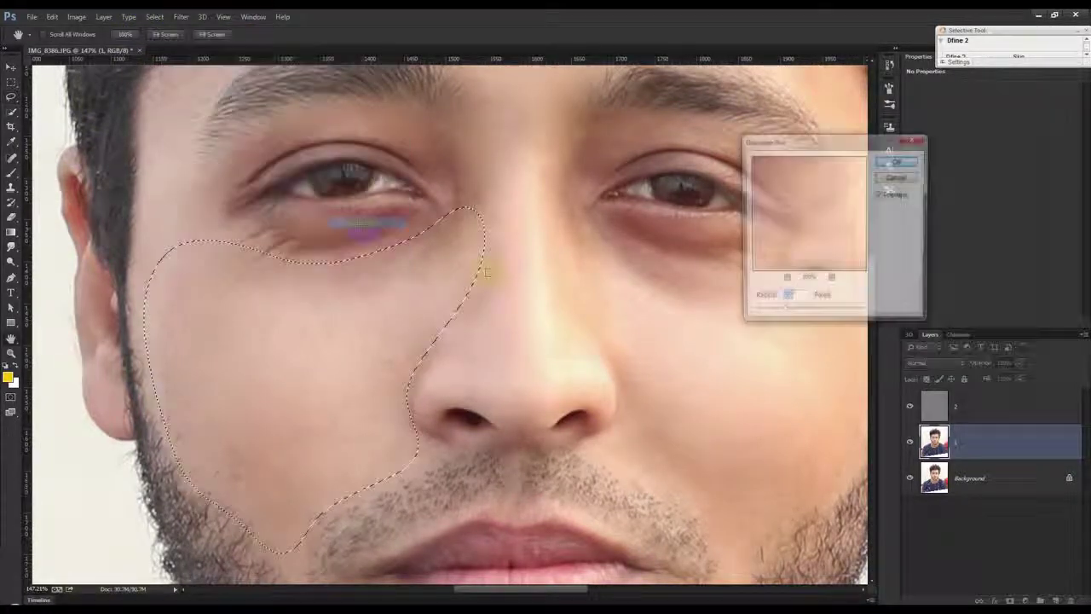
{"action": "left_click_drag", "start_coordinate": [784, 312], "coordinate": [817, 312]}
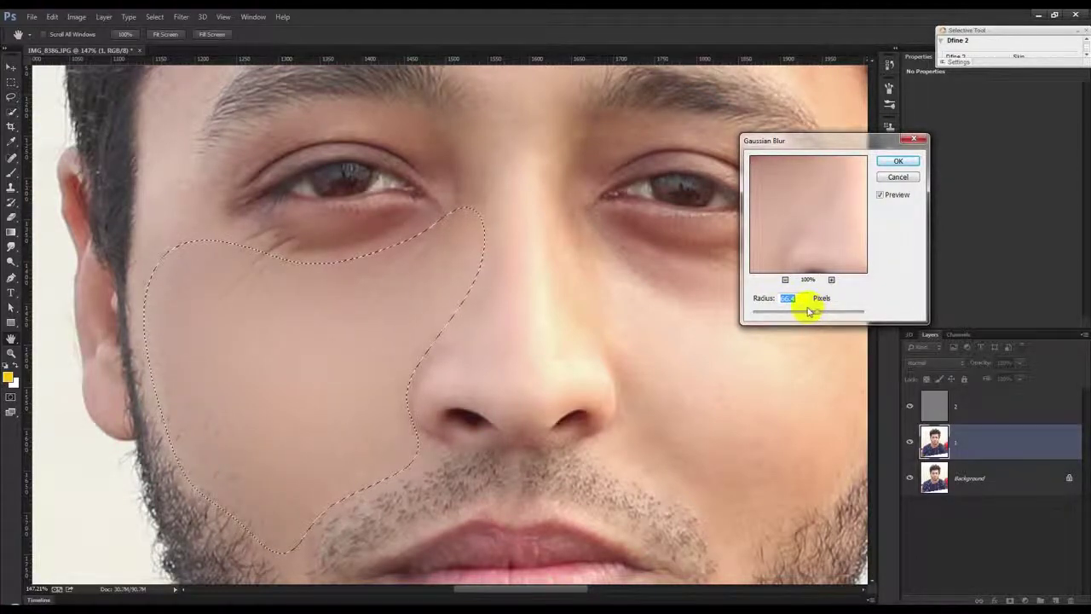
{"action": "left_click_drag", "start_coordinate": [813, 314], "coordinate": [802, 316]}
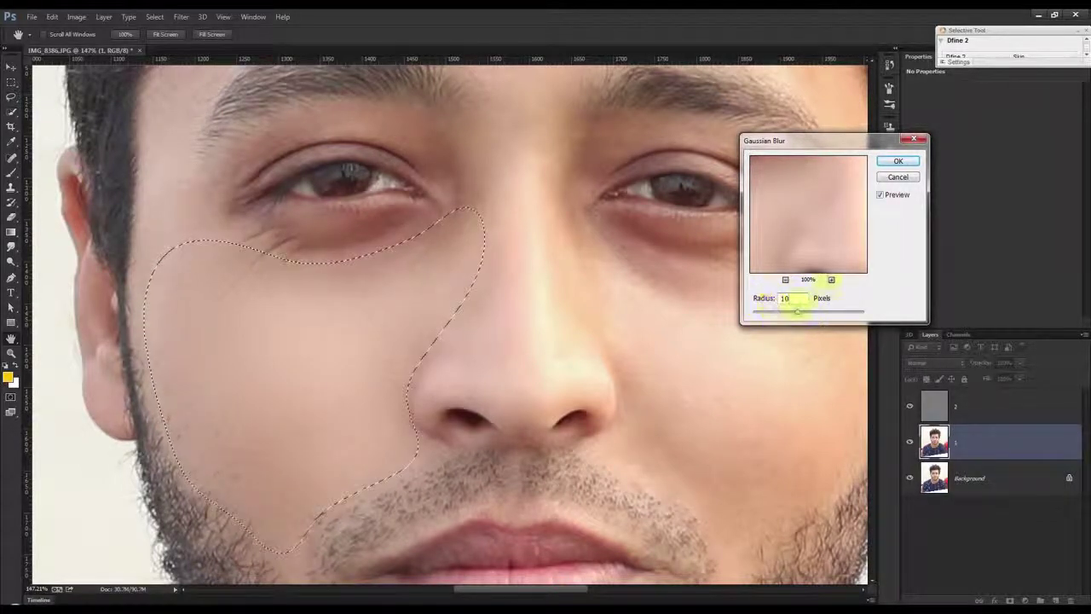
{"action": "left_click", "coordinate": [891, 164]}
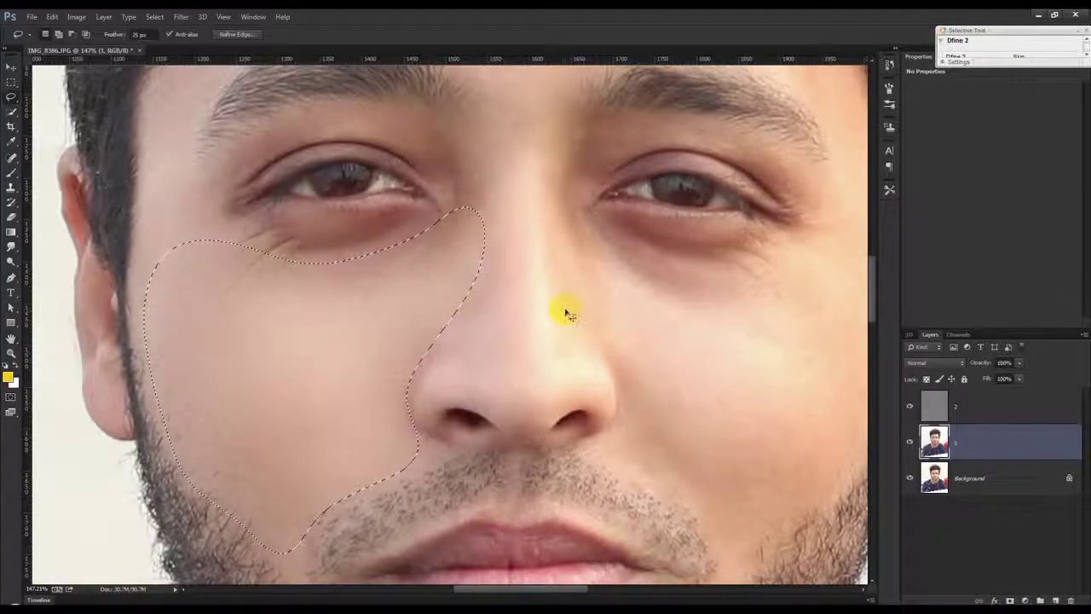
{"action": "key", "text": "ctrl+d"}
{"action": "key", "text": "ctrl+shift+s"}
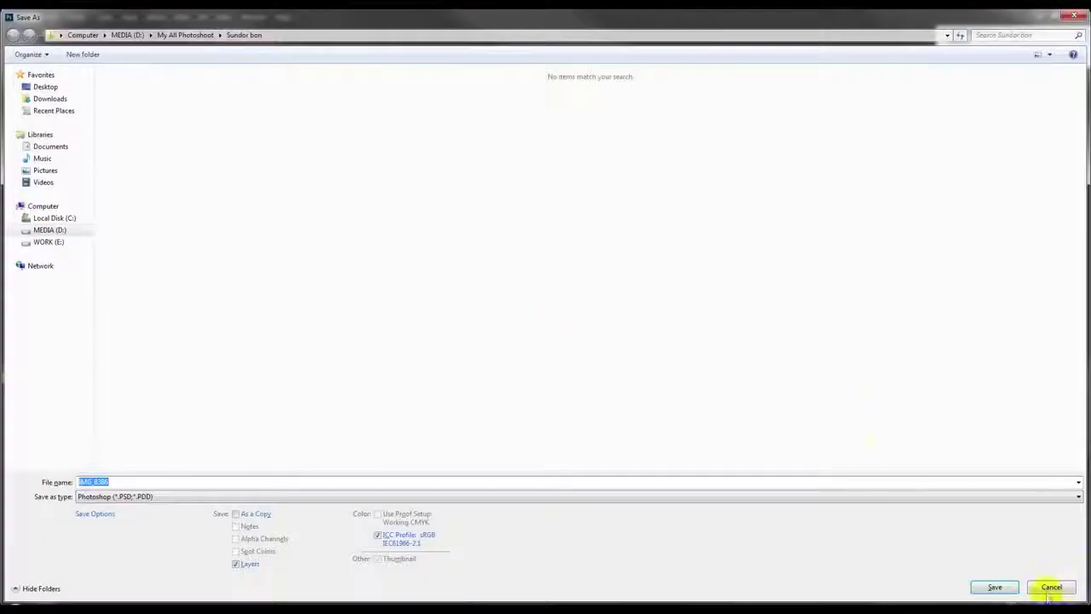
Cancel Save As and review the History panel, staying on the latest state
{"action": "left_click", "coordinate": [1050, 586]}
{"action": "left_click", "coordinate": [889, 75]}
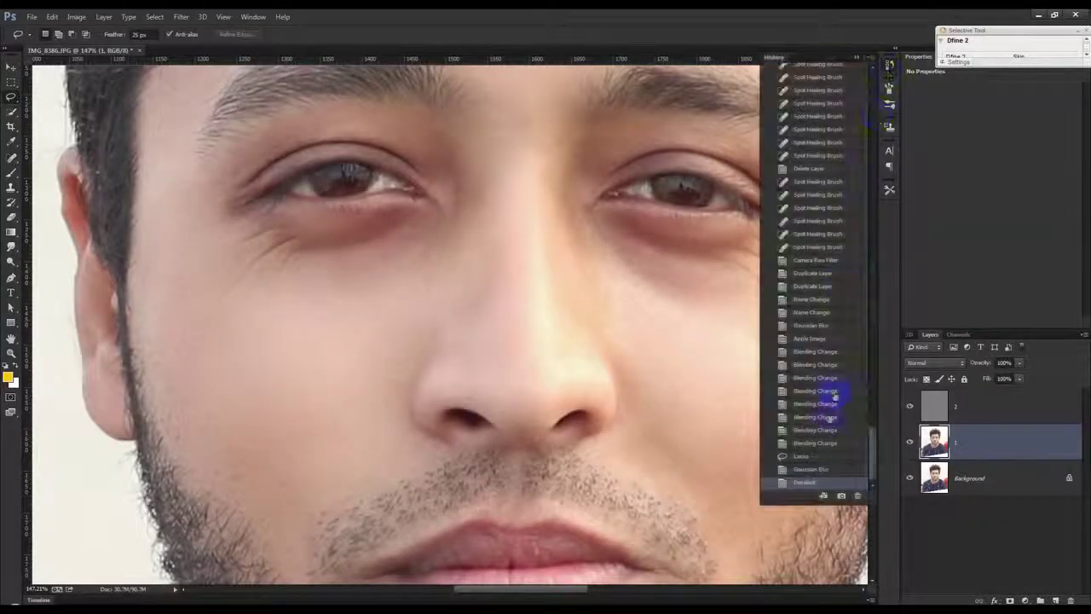
{"action": "left_click", "coordinate": [806, 443]}
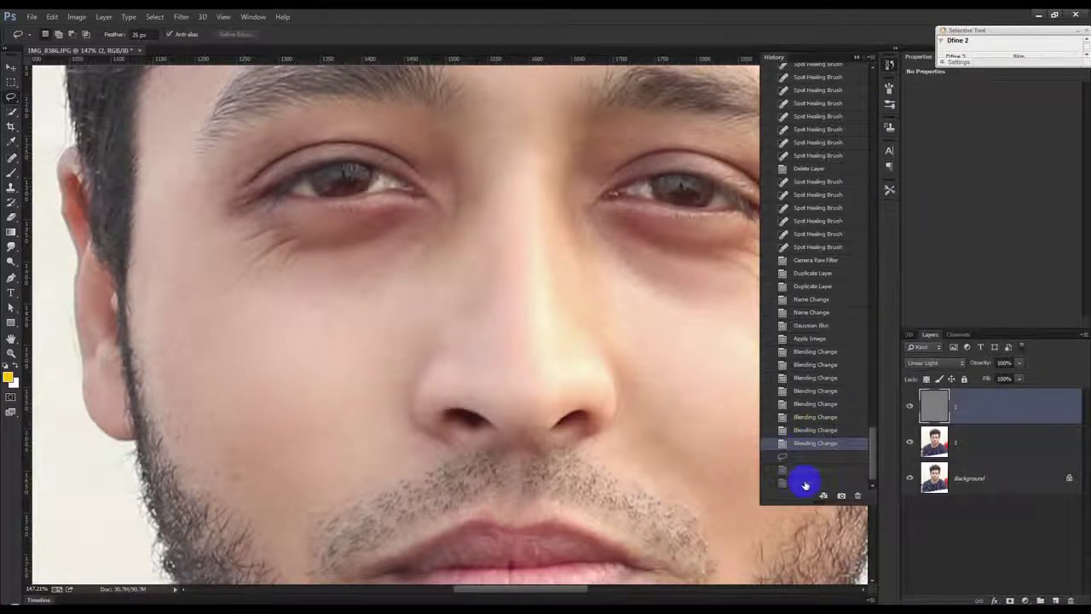
{"action": "left_click", "coordinate": [805, 482]}
{"action": "left_click", "coordinate": [858, 57]}
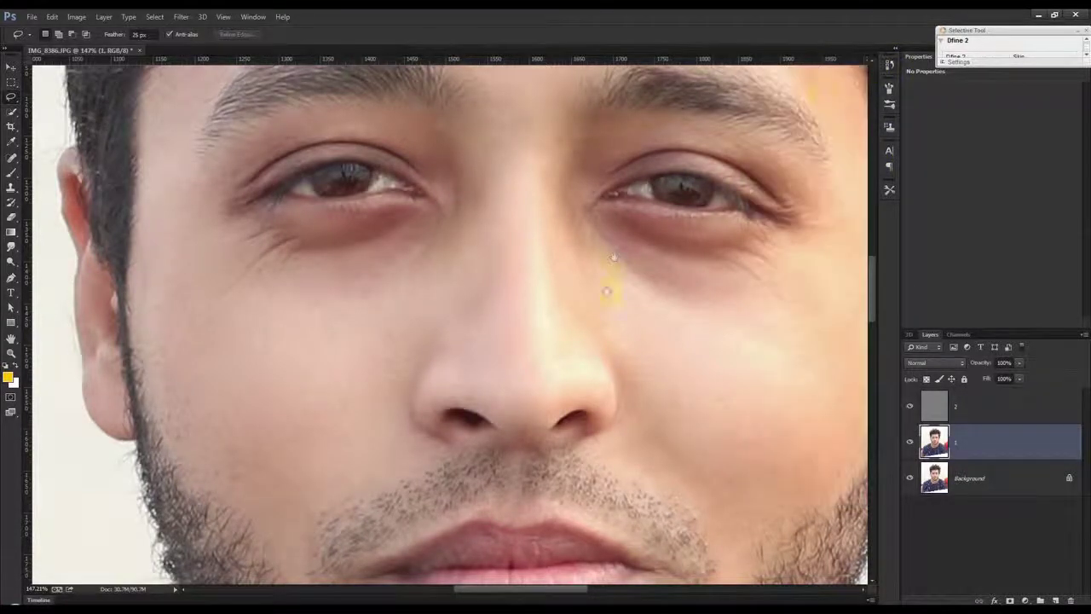
Lasso the right cheek, reapply the Gaussian Blur, and deselect
{"action": "left_click_drag", "start_coordinate": [614, 256], "coordinate": [483, 172]}
{"action": "left_click_drag", "start_coordinate": [444, 87], "coordinate": [499, 265]}
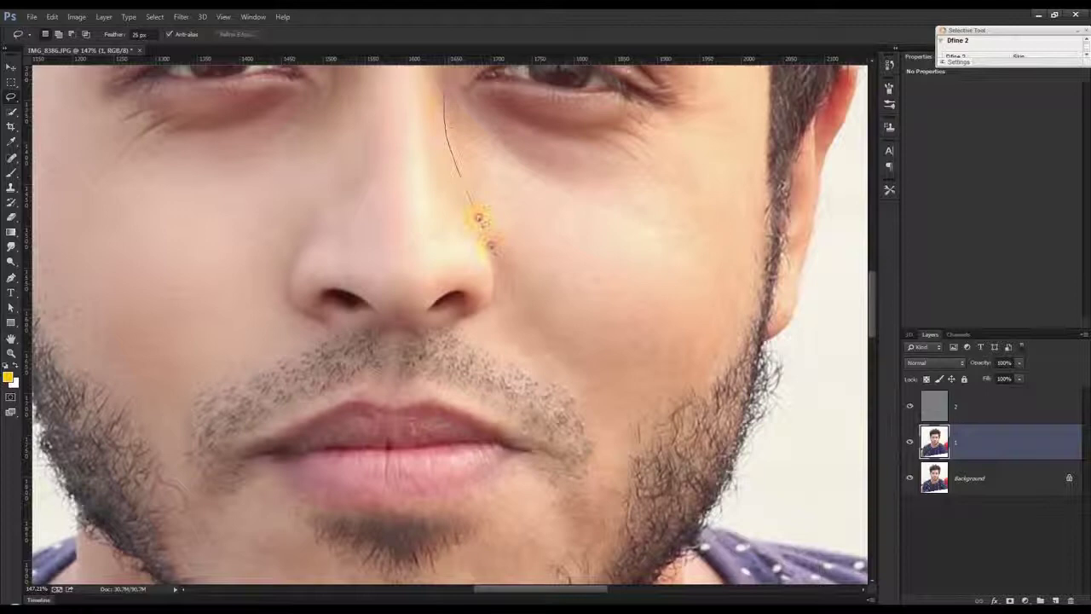
{"action": "mouse_move", "coordinate": [479, 322]}
{"action": "left_mouse_down"}
{"action": "mouse_move", "coordinate": [499, 353]}
{"action": "mouse_move", "coordinate": [568, 390]}
{"action": "mouse_move", "coordinate": [598, 482]}
{"action": "left_mouse_up"}
{"action": "mouse_move", "coordinate": [643, 412]}
{"action": "left_mouse_down"}
{"action": "mouse_move", "coordinate": [715, 370]}
{"action": "mouse_move", "coordinate": [754, 267]}
{"action": "mouse_move", "coordinate": [768, 153]}
{"action": "mouse_move", "coordinate": [701, 118]}
{"action": "left_mouse_up"}
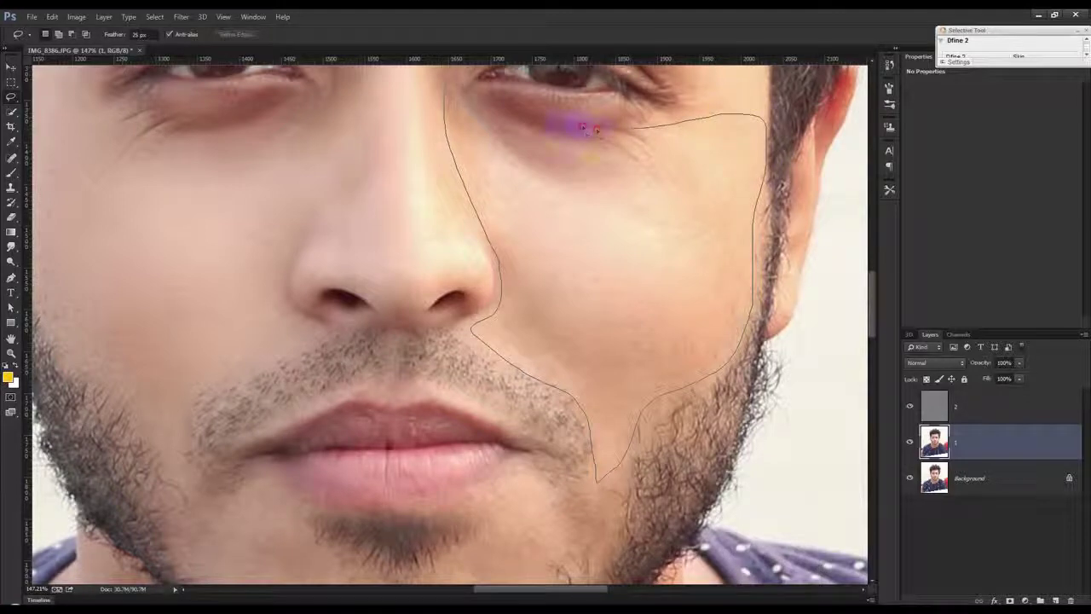
{"action": "left_click_drag", "start_coordinate": [502, 106], "coordinate": [463, 97]}
{"action": "left_click_drag", "start_coordinate": [585, 183], "coordinate": [504, 207]}
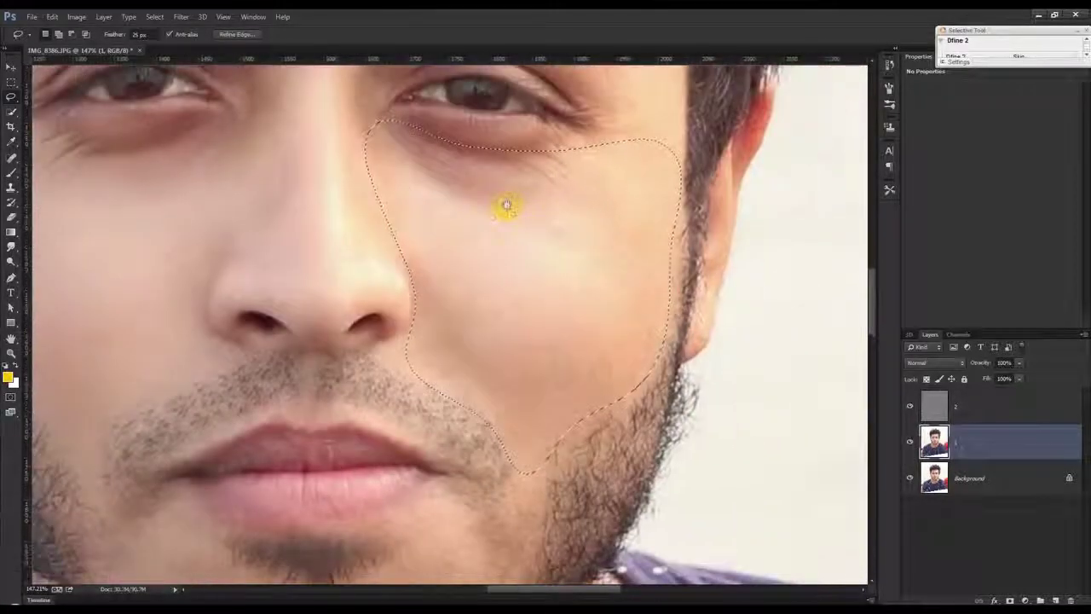
{"action": "left_click", "coordinate": [181, 17]}
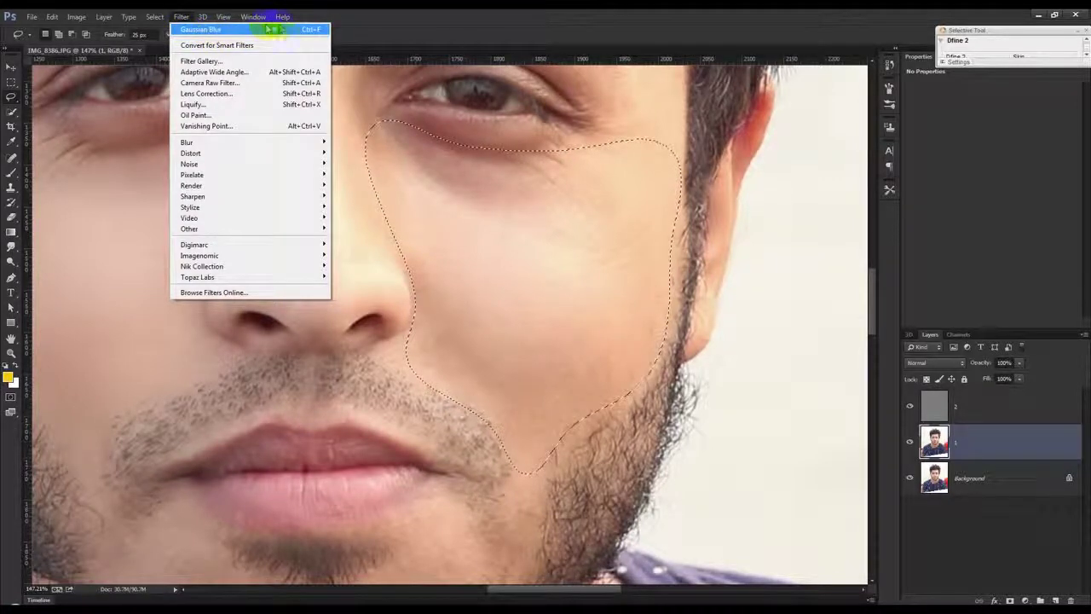
{"action": "left_click", "coordinate": [274, 31]}
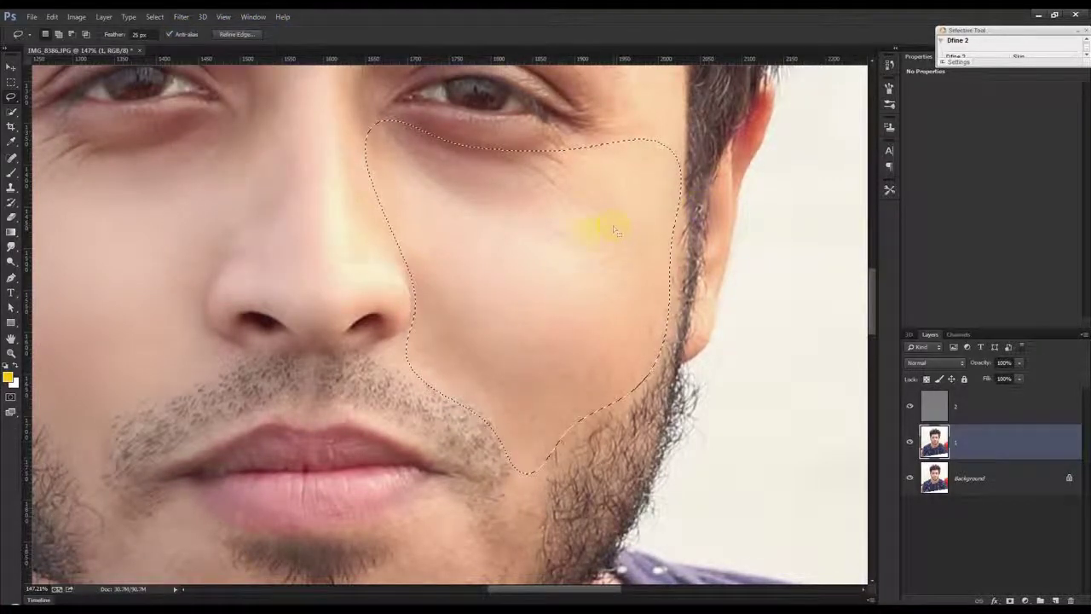
{"action": "key", "text": "ctrl+d"}
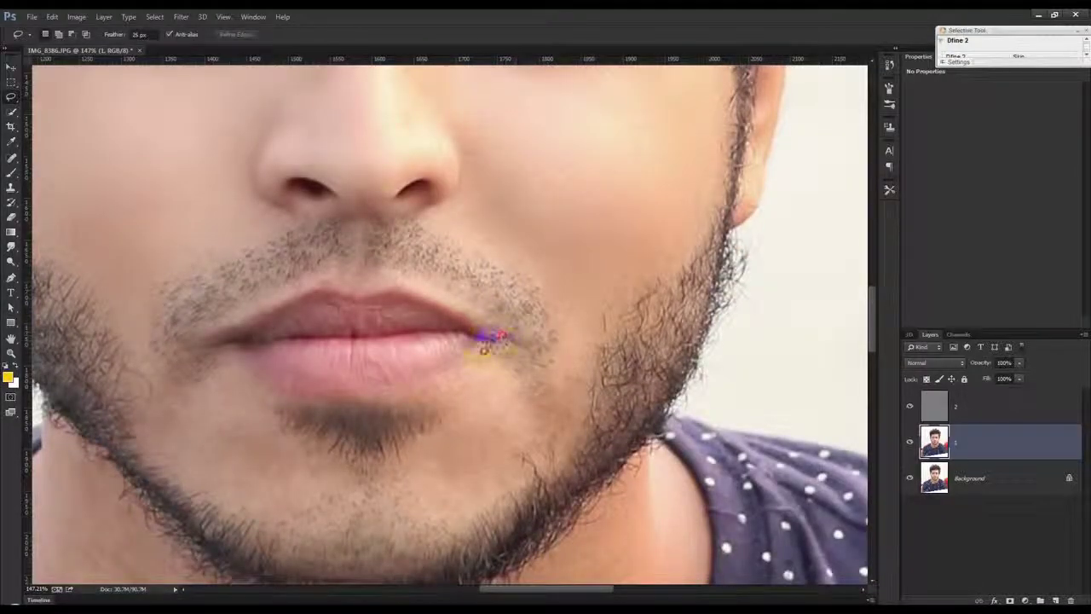
Lasso the chin below the lip corner and reapply the blur with Ctrl+F
{"action": "left_click_drag", "start_coordinate": [412, 446], "coordinate": [480, 503]}
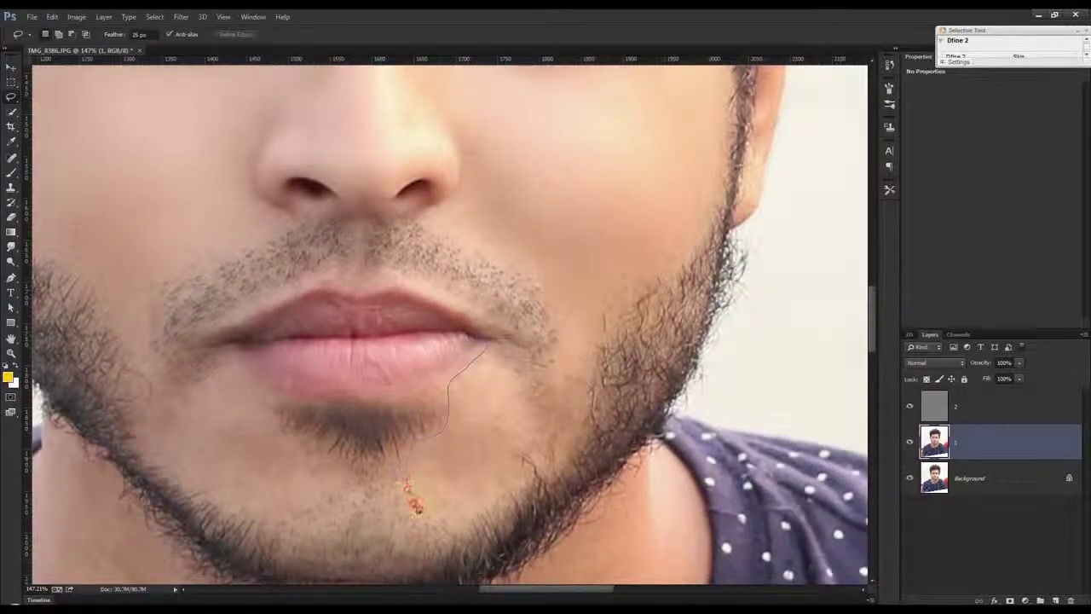
{"action": "mouse_move", "coordinate": [515, 442]}
{"action": "left_mouse_down"}
{"action": "mouse_move", "coordinate": [562, 415]}
{"action": "mouse_move", "coordinate": [577, 341]}
{"action": "mouse_move", "coordinate": [543, 359]}
{"action": "mouse_move", "coordinate": [488, 360]}
{"action": "left_mouse_up"}
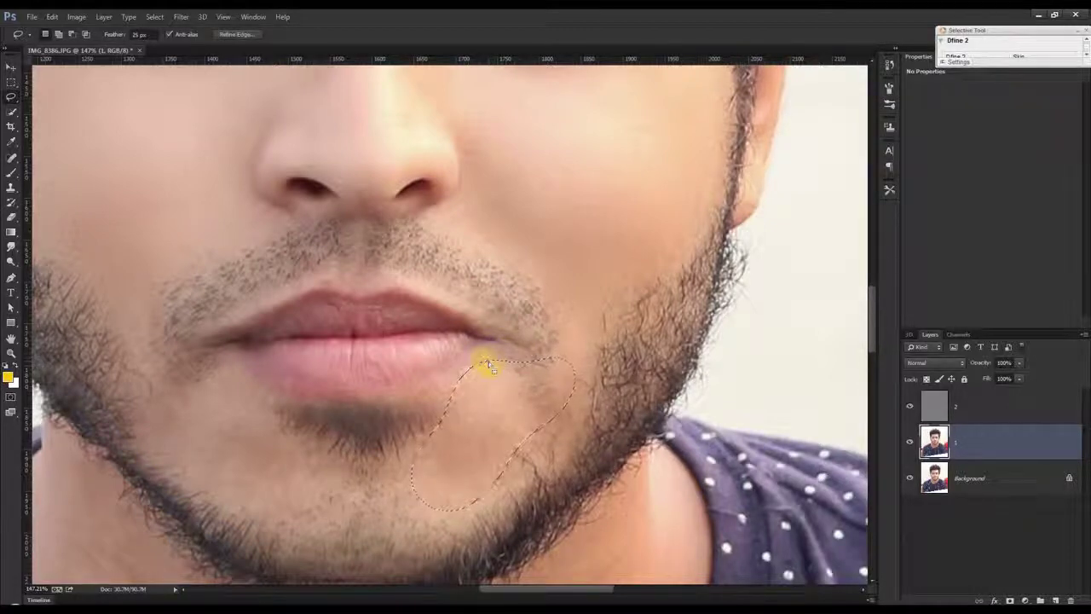
{"action": "key", "text": "ctrl+f"}
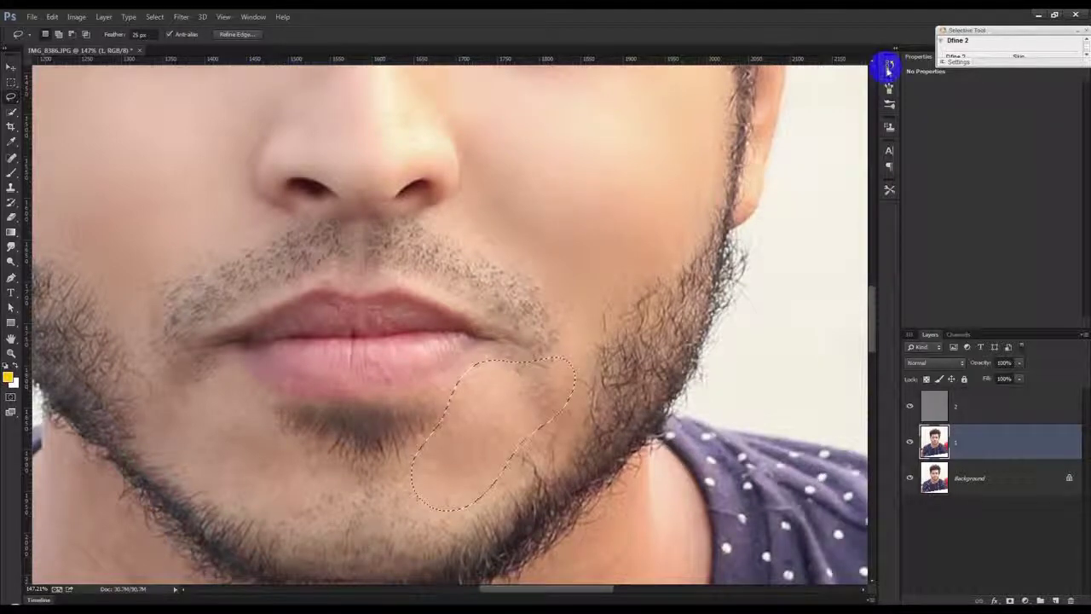
{"action": "left_click", "coordinate": [890, 69]}
{"action": "left_click", "coordinate": [890, 68]}
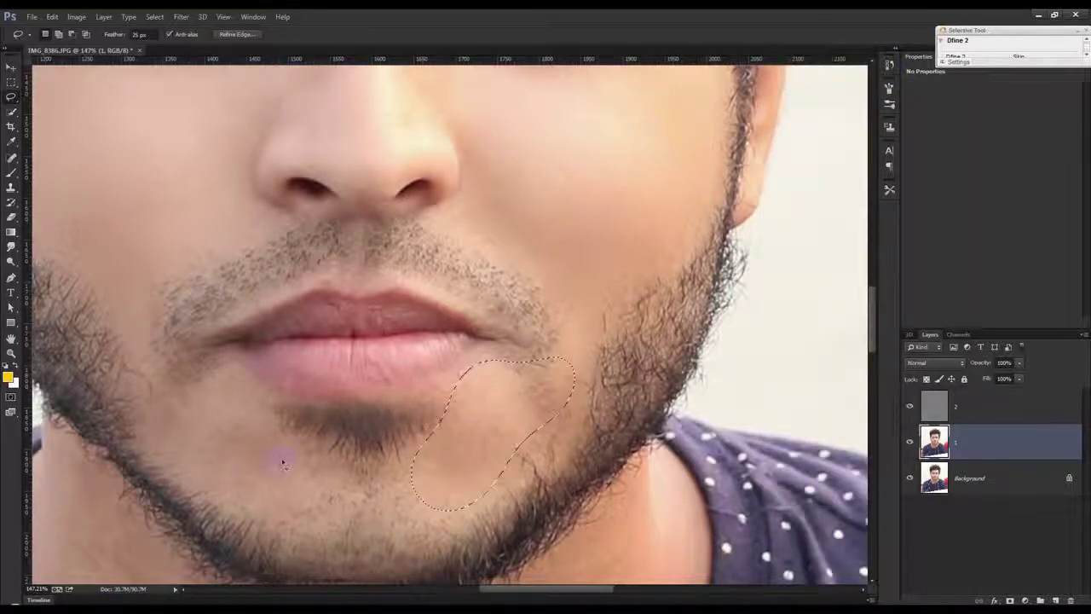
Outline the left chin and the skin beside the nose, clearing each selection
{"action": "left_click_drag", "start_coordinate": [156, 347], "coordinate": [181, 378]}
{"action": "left_click_drag", "start_coordinate": [348, 485], "coordinate": [345, 480]}
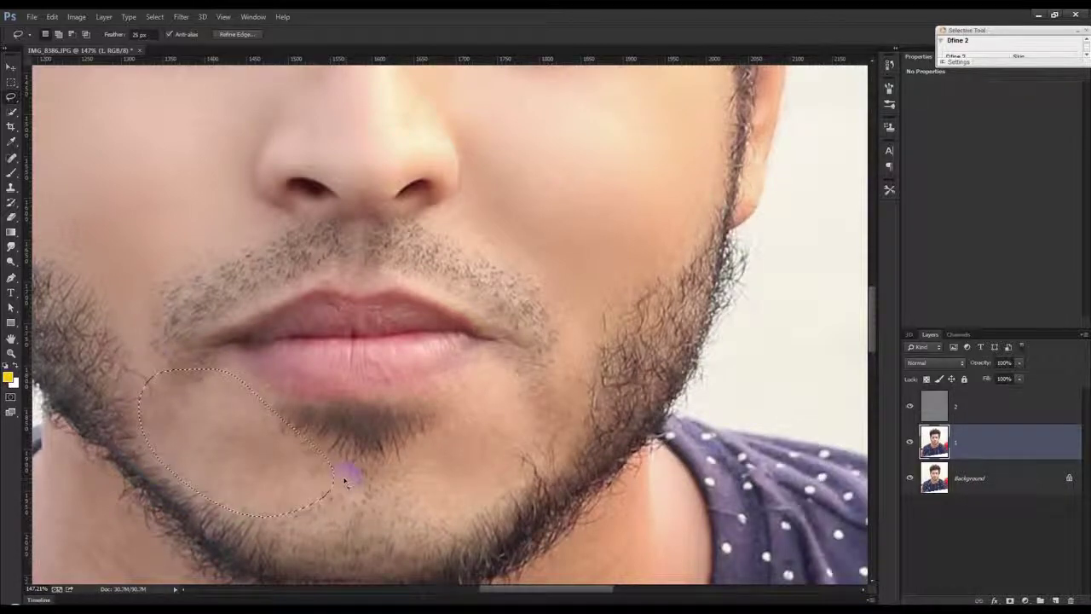
{"action": "left_click", "coordinate": [427, 313]}
{"action": "scroll", "coordinate": [555, 312], "scroll_direction": "up", "scroll_amount": 2}
{"action": "scroll", "coordinate": [535, 300], "scroll_direction": "up", "scroll_amount": 4}
{"action": "mouse_move", "coordinate": [502, 422]}
{"action": "left_mouse_down"}
{"action": "mouse_move", "coordinate": [420, 258]}
{"action": "mouse_move", "coordinate": [456, 170]}
{"action": "left_mouse_up"}
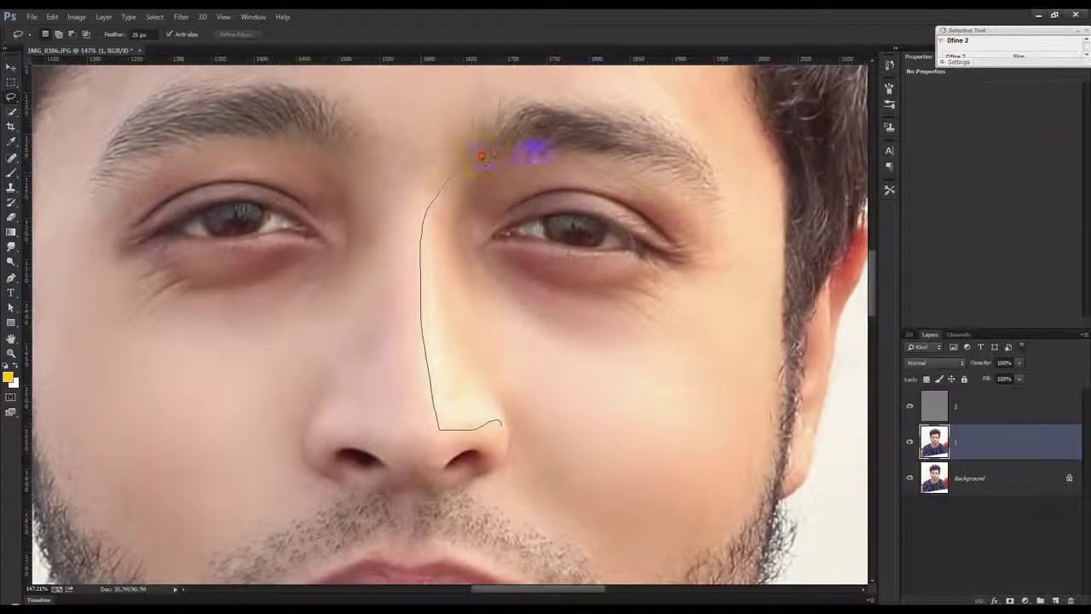
{"action": "left_click_drag", "start_coordinate": [537, 281], "coordinate": [475, 416]}
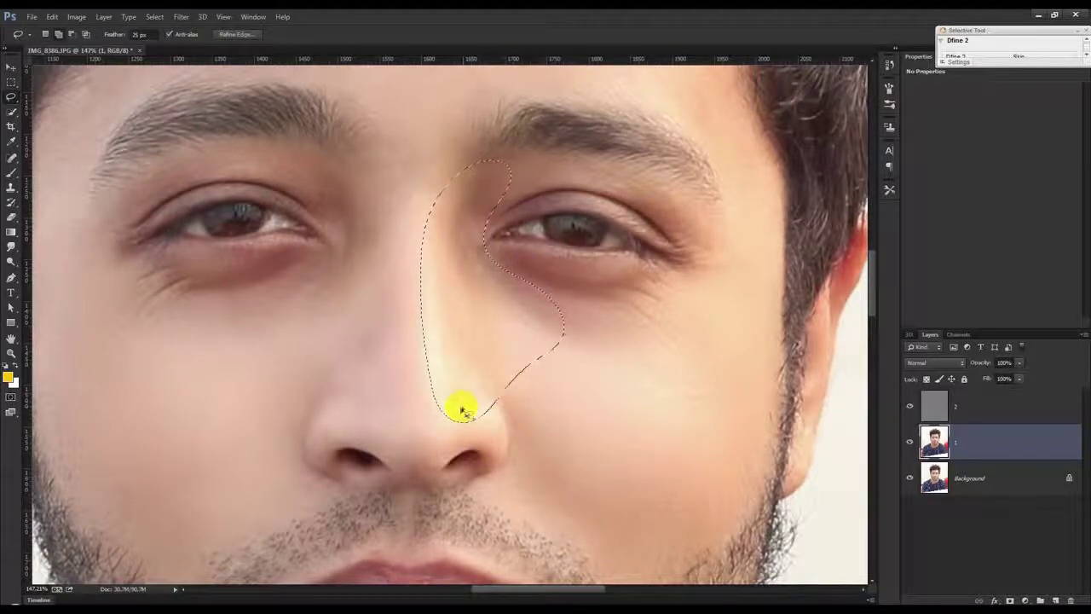
{"action": "left_click", "coordinate": [559, 390]}
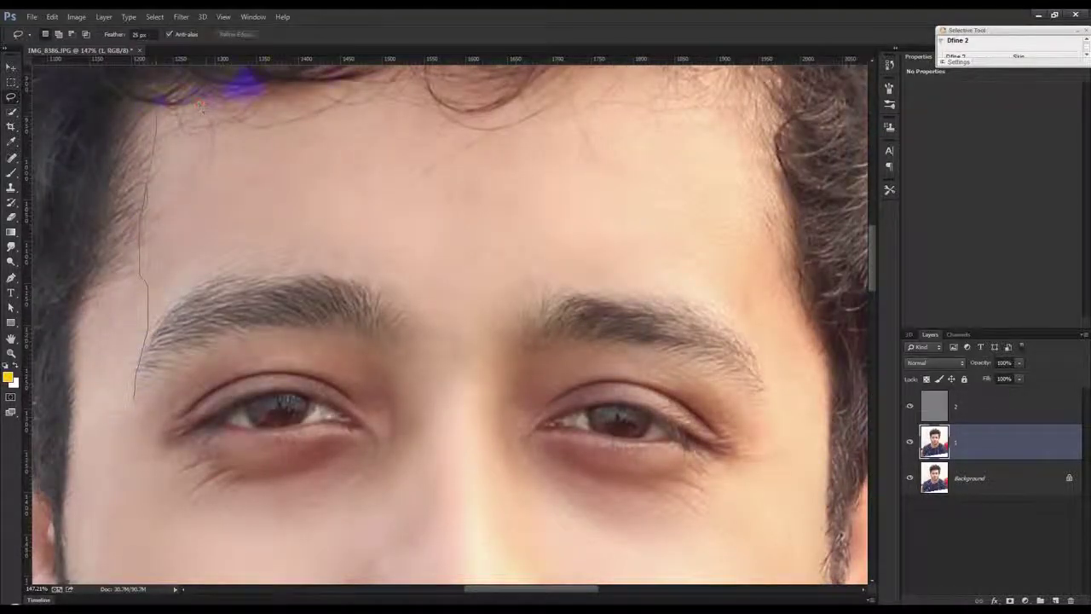
Make feathered lasso selections over the forehead, then around the left and right eyes
{"action": "mouse_move", "coordinate": [372, 75]}
{"action": "left_mouse_down"}
{"action": "mouse_move", "coordinate": [738, 112]}
{"action": "mouse_move", "coordinate": [799, 287]}
{"action": "mouse_move", "coordinate": [726, 316]}
{"action": "mouse_move", "coordinate": [353, 264]}
{"action": "mouse_move", "coordinate": [200, 273]}
{"action": "mouse_move", "coordinate": [145, 360]}
{"action": "left_mouse_up"}
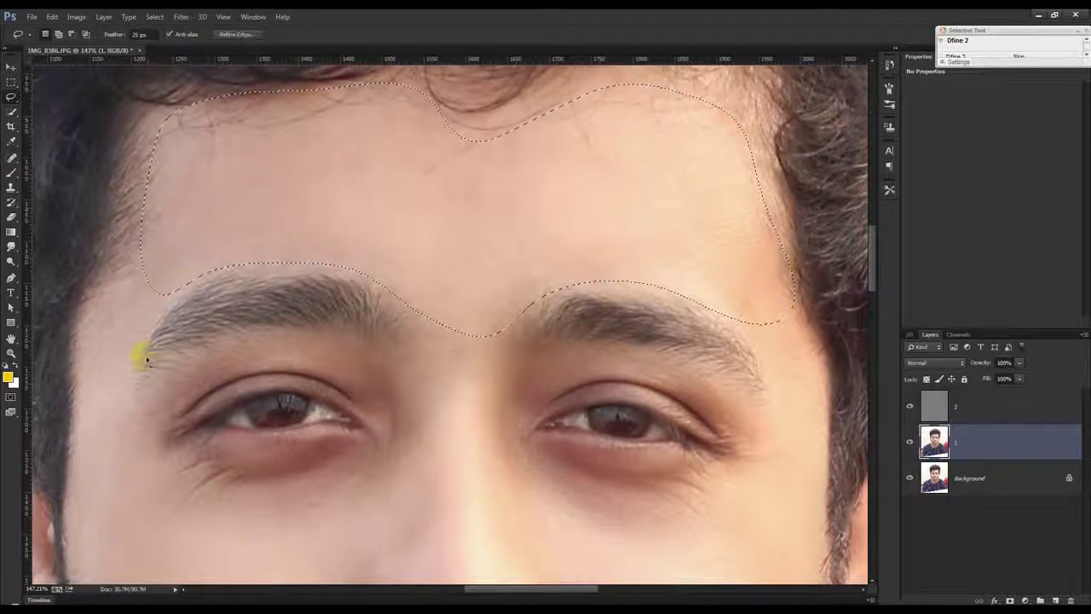
{"action": "key", "text": "ctrl+d"}
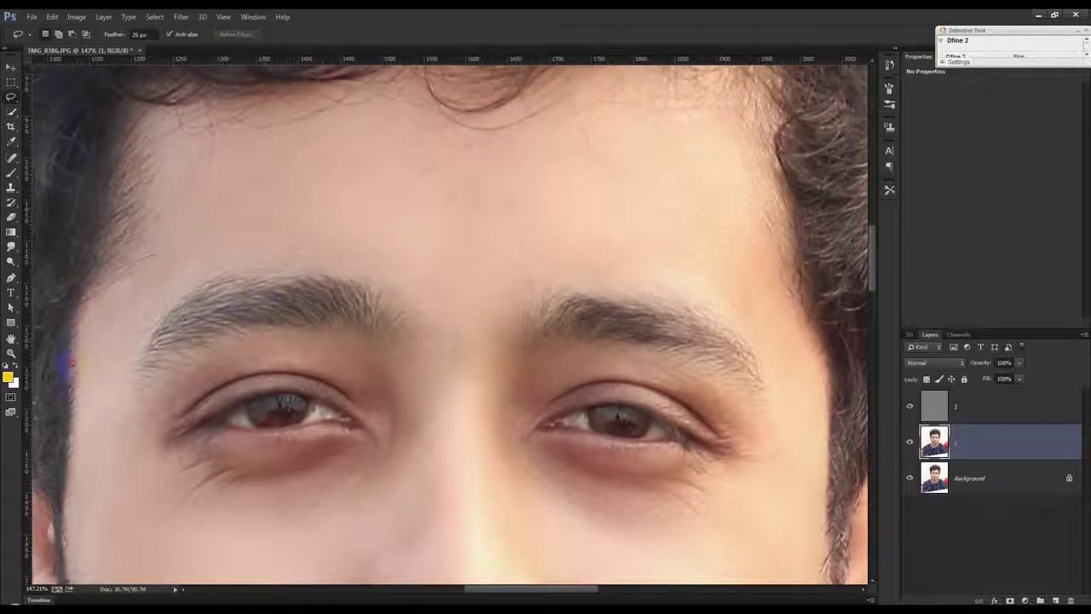
{"action": "left_click_drag", "start_coordinate": [134, 371], "coordinate": [180, 275]}
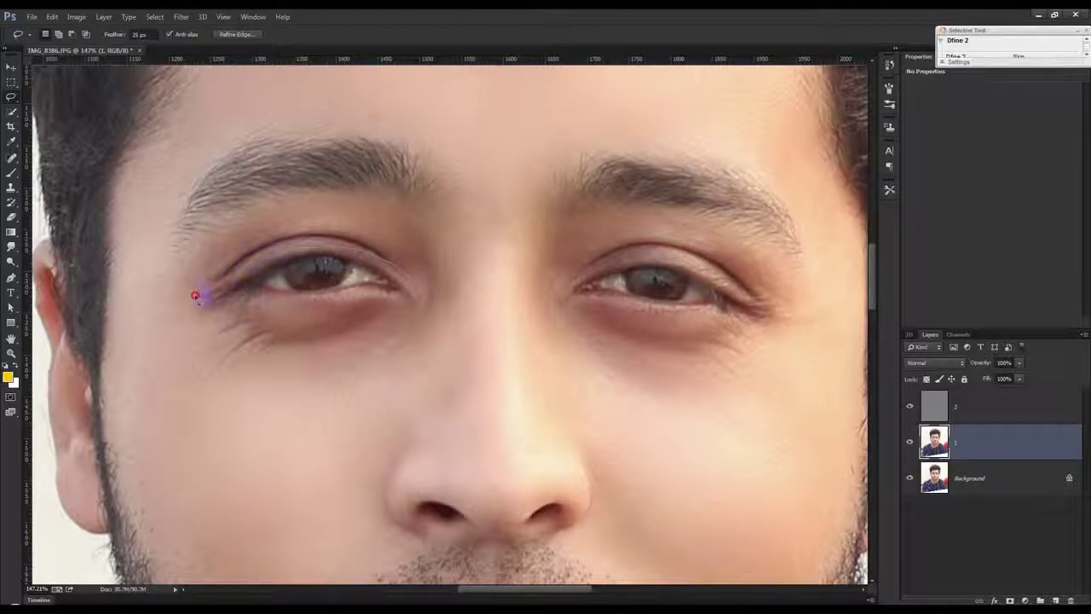
{"action": "left_click_drag", "start_coordinate": [456, 357], "coordinate": [403, 300]}
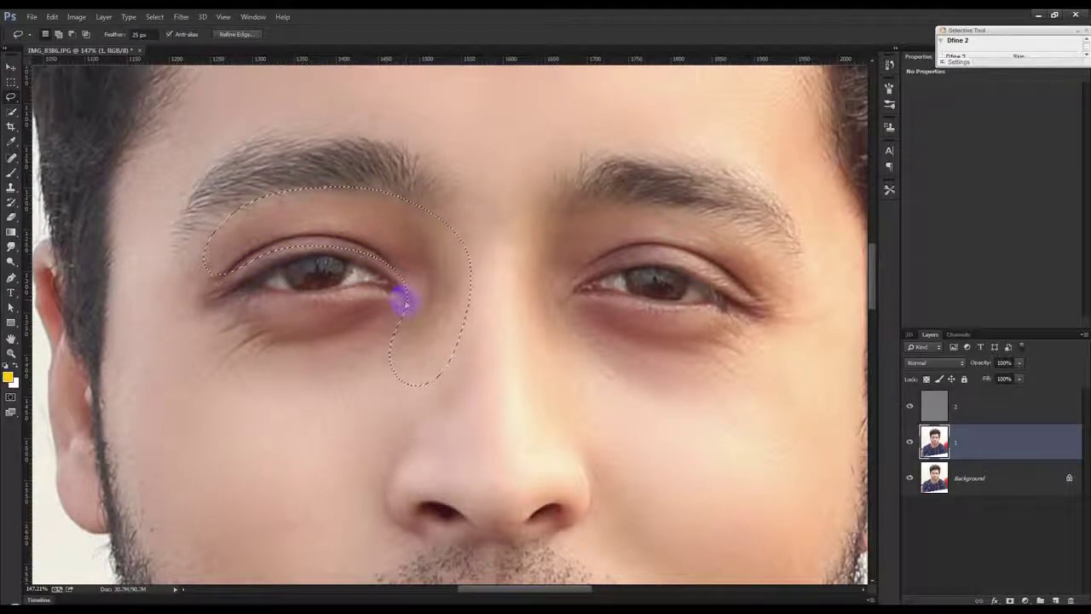
{"action": "left_click_drag", "start_coordinate": [560, 334], "coordinate": [519, 252]}
{"action": "mouse_move", "coordinate": [733, 220]}
{"action": "left_mouse_down"}
{"action": "mouse_move", "coordinate": [813, 276]}
{"action": "mouse_move", "coordinate": [828, 336]}
{"action": "mouse_move", "coordinate": [589, 250]}
{"action": "mouse_move", "coordinate": [565, 316]}
{"action": "left_mouse_up"}
{"action": "left_click", "coordinate": [636, 322]}
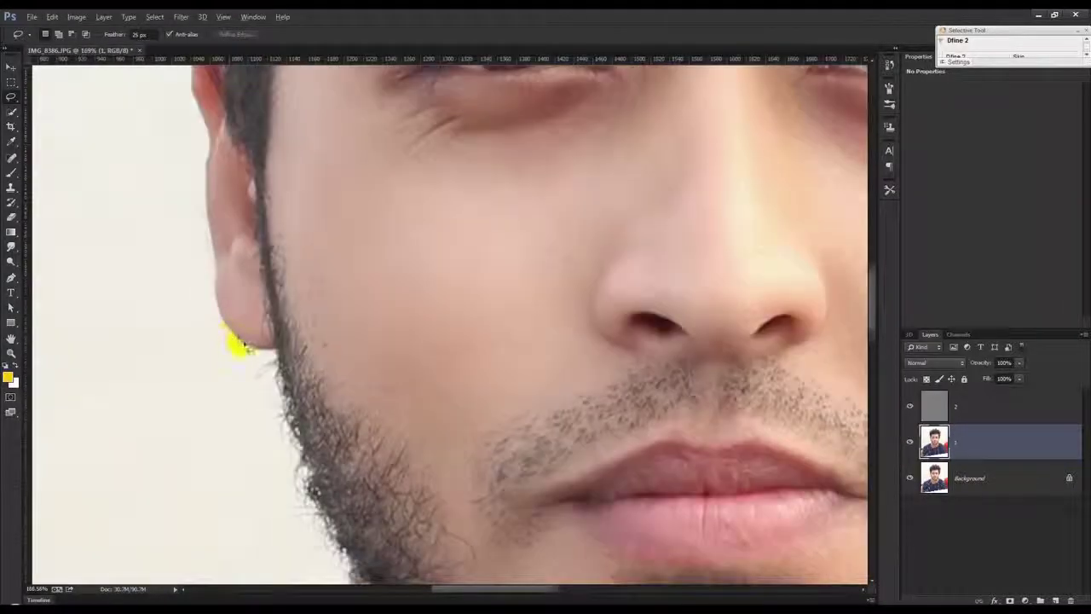
Lasso along the ear edge, dismissing the 50% warning, then along the jaw and neck
{"action": "left_click_drag", "start_coordinate": [236, 341], "coordinate": [256, 345]}
{"action": "key", "text": "Return"}
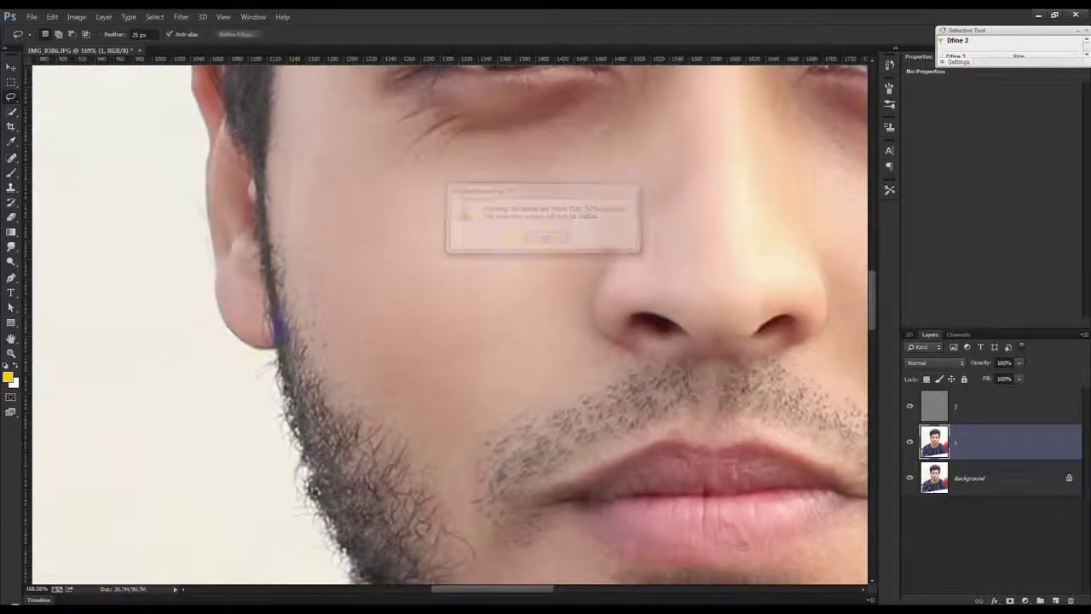
{"action": "mouse_move", "coordinate": [253, 346]}
{"action": "left_mouse_down"}
{"action": "mouse_move", "coordinate": [217, 321]}
{"action": "mouse_move", "coordinate": [205, 236]}
{"action": "mouse_move", "coordinate": [214, 178]}
{"action": "left_mouse_up"}
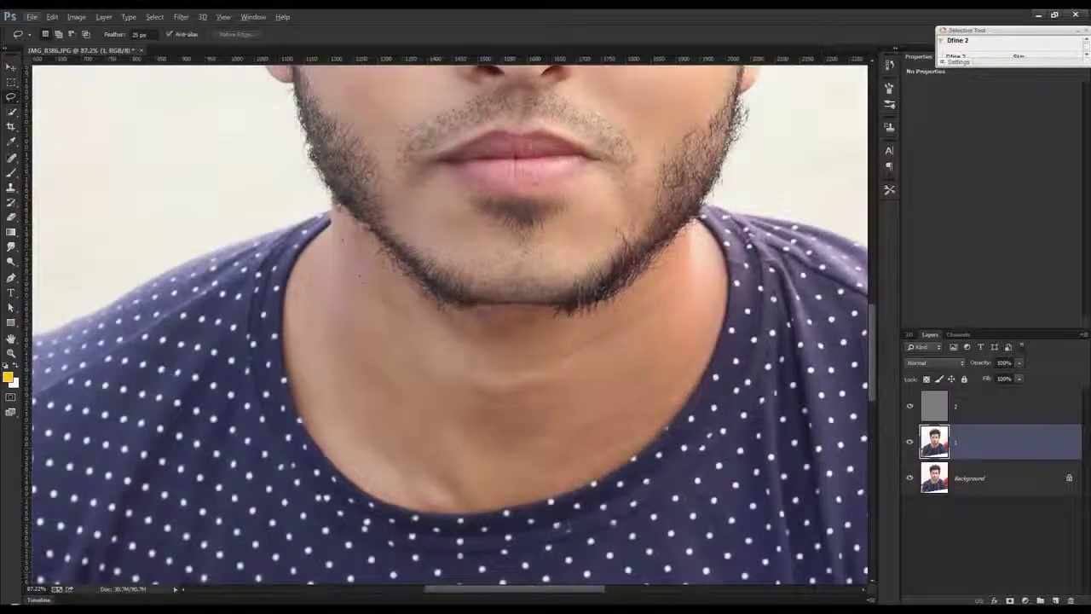
{"action": "left_click_drag", "start_coordinate": [336, 205], "coordinate": [344, 333]}
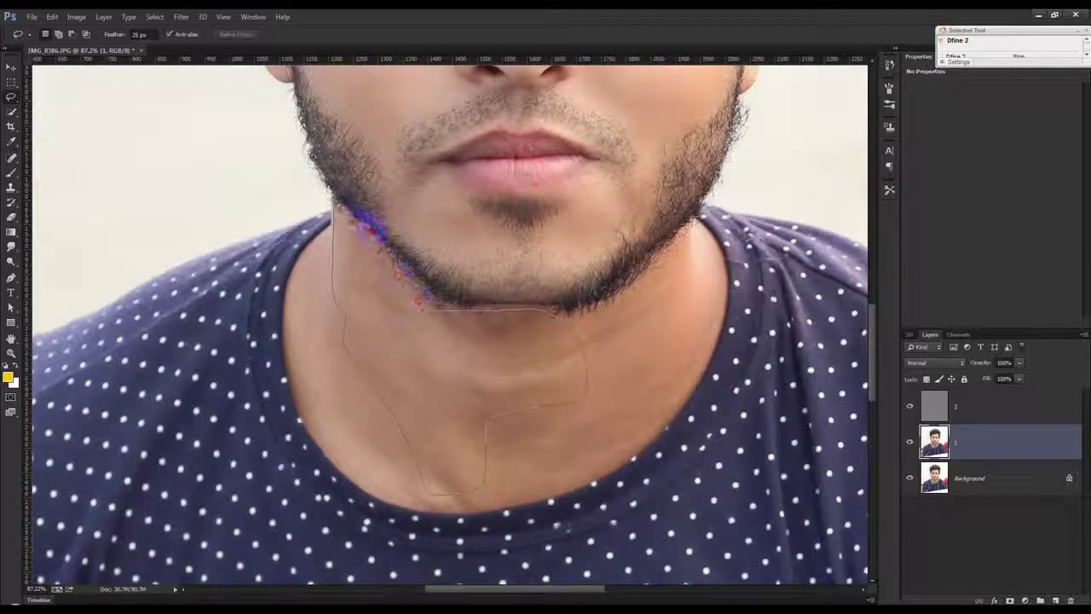
{"action": "left_click_drag", "start_coordinate": [346, 231], "coordinate": [341, 235]}
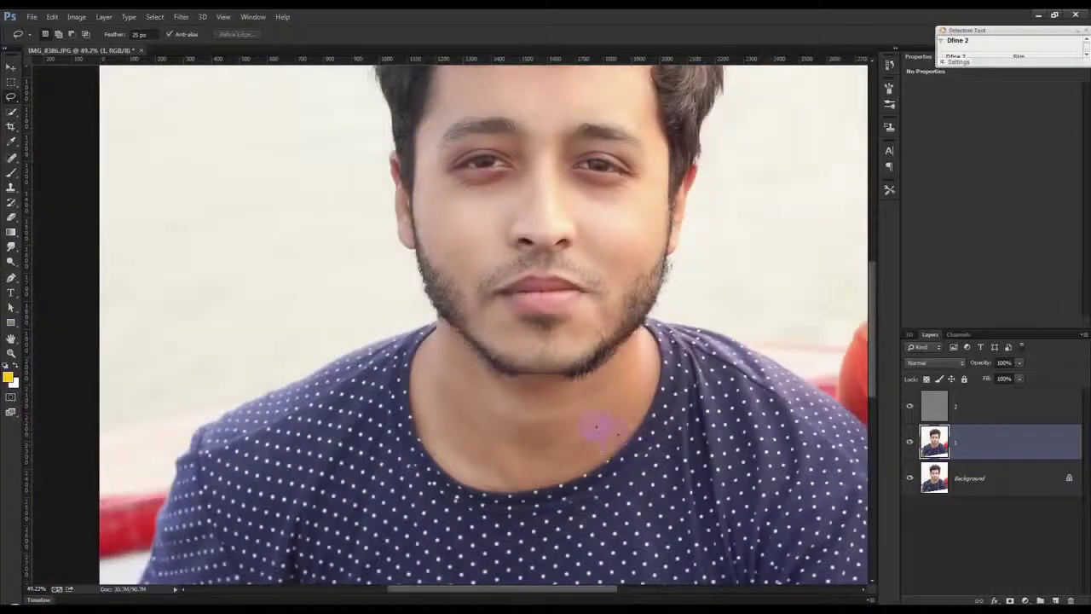
{"action": "scroll", "coordinate": [589, 427], "scroll_direction": "down", "scroll_amount": 2}
{"action": "scroll", "coordinate": [587, 429], "scroll_direction": "down", "scroll_amount": 2}
{"action": "scroll", "coordinate": [555, 249], "scroll_direction": "up", "scroll_amount": 2}
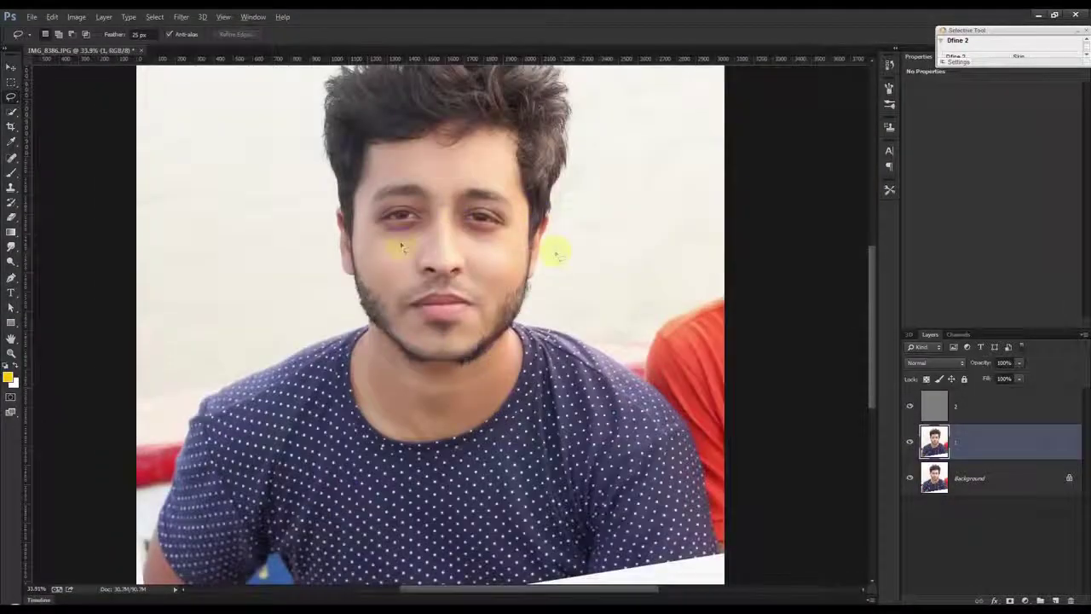
{"action": "scroll", "coordinate": [456, 247], "scroll_direction": "up", "scroll_amount": 3}
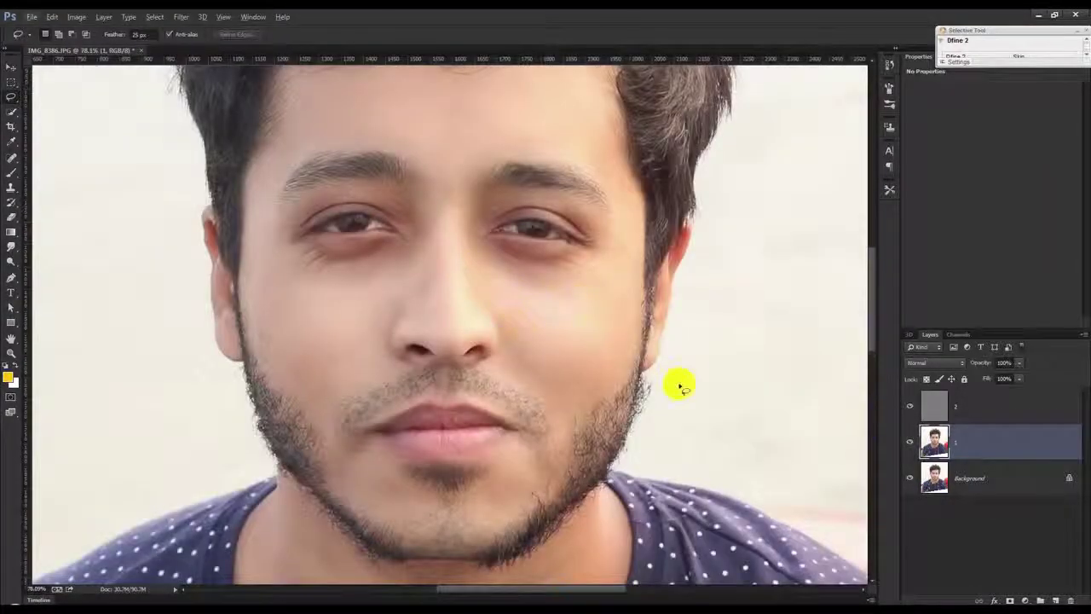
Select Layer 2, Layer 1 and Background and merge them into a single Background layer
{"action": "left_click", "coordinate": [965, 411], "text": "shift"}
{"action": "left_click", "coordinate": [978, 474], "text": "shift"}
{"action": "key", "text": "ctrl+e"}
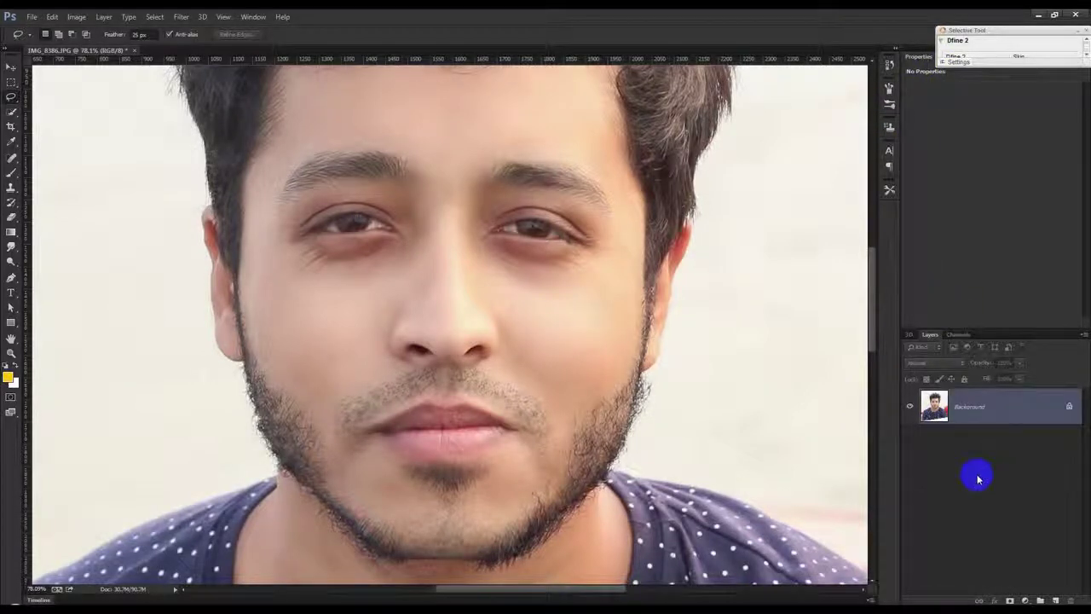
{"action": "key", "text": "ctrl+z"}
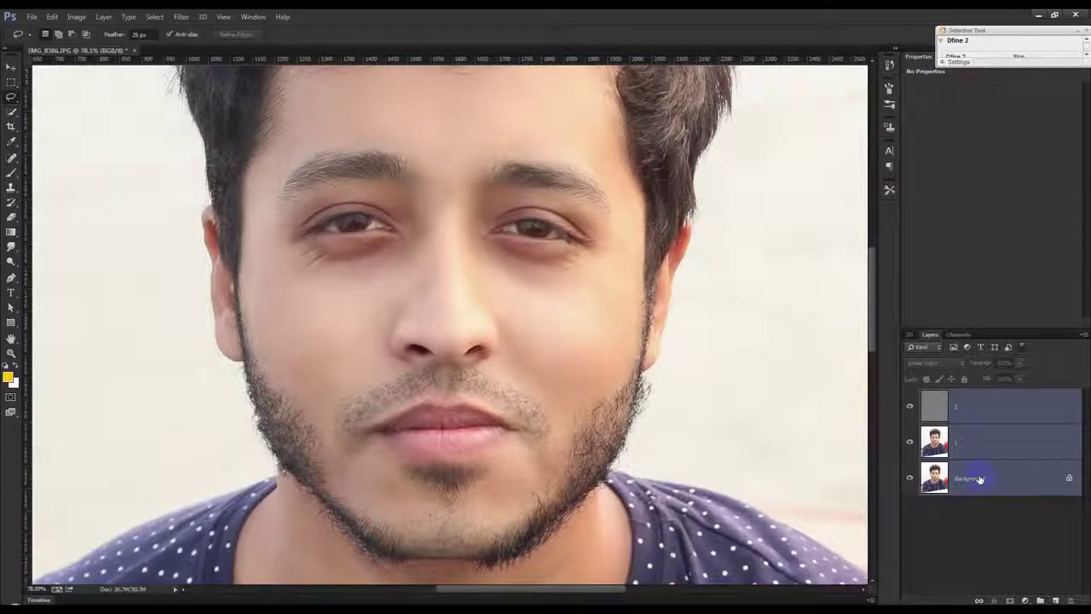
{"action": "right_click", "coordinate": [972, 440]}
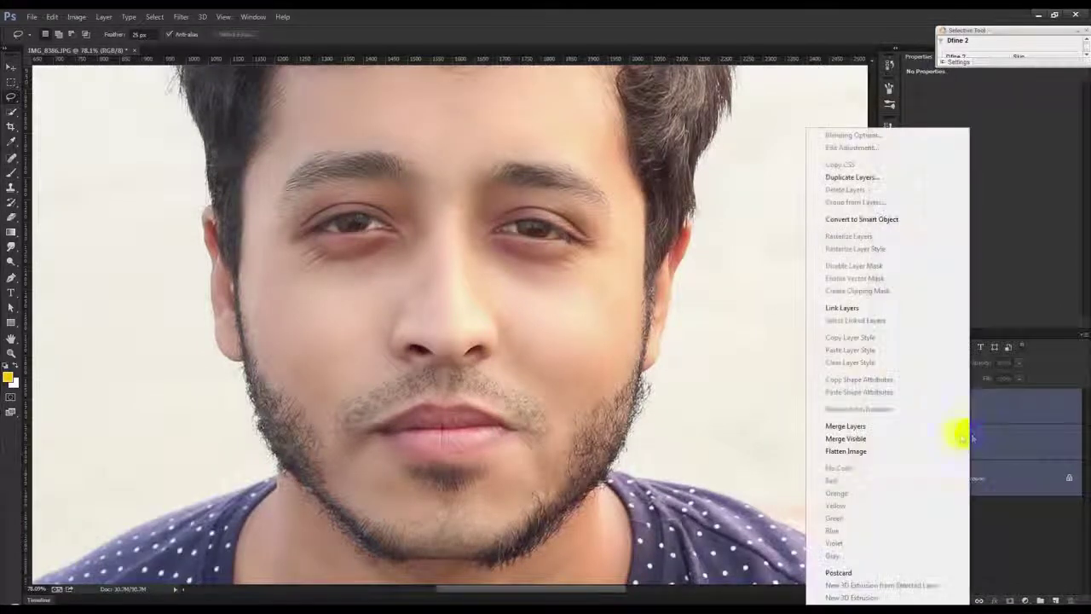
{"action": "left_click", "coordinate": [870, 426]}
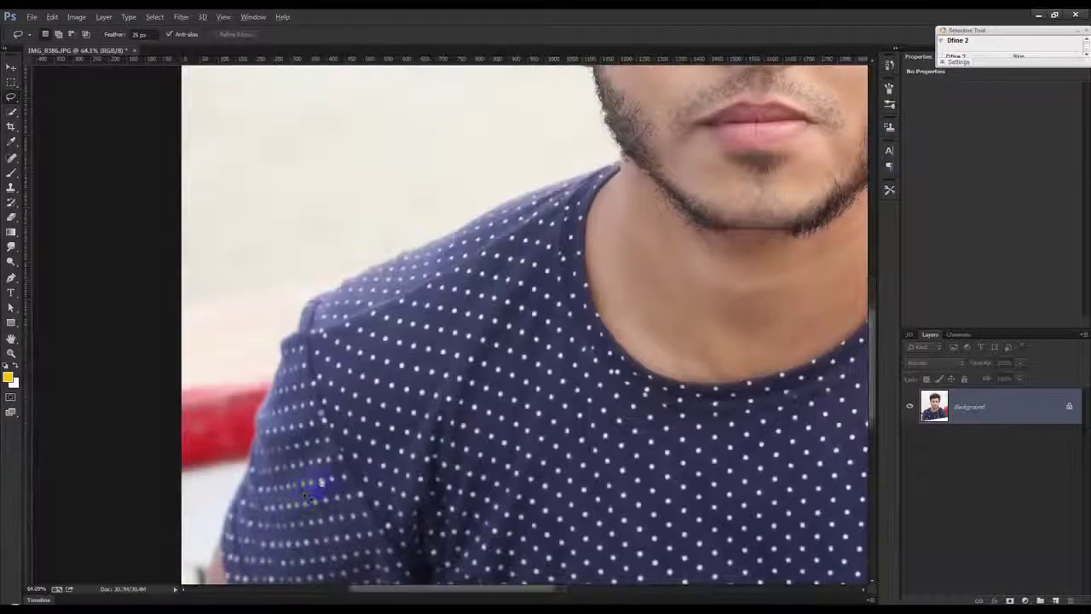
Switch to the Pen tool and place path anchors up the edge of the ear
{"action": "scroll", "coordinate": [524, 324], "scroll_direction": "down", "scroll_amount": 3}
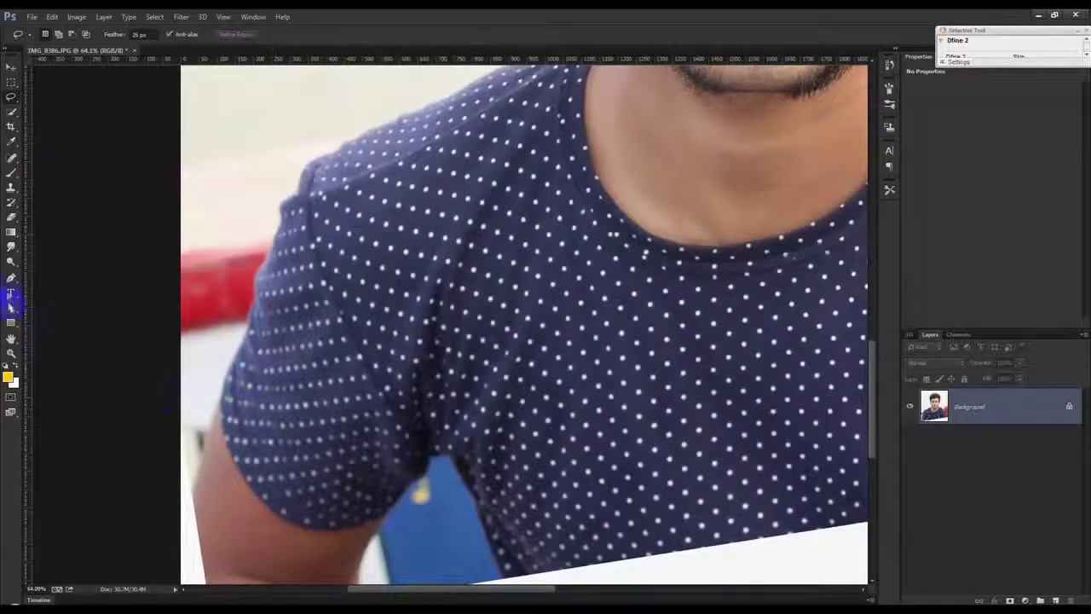
{"action": "left_click", "coordinate": [9, 282]}
{"action": "scroll", "coordinate": [168, 520], "scroll_direction": "up", "scroll_amount": 2}
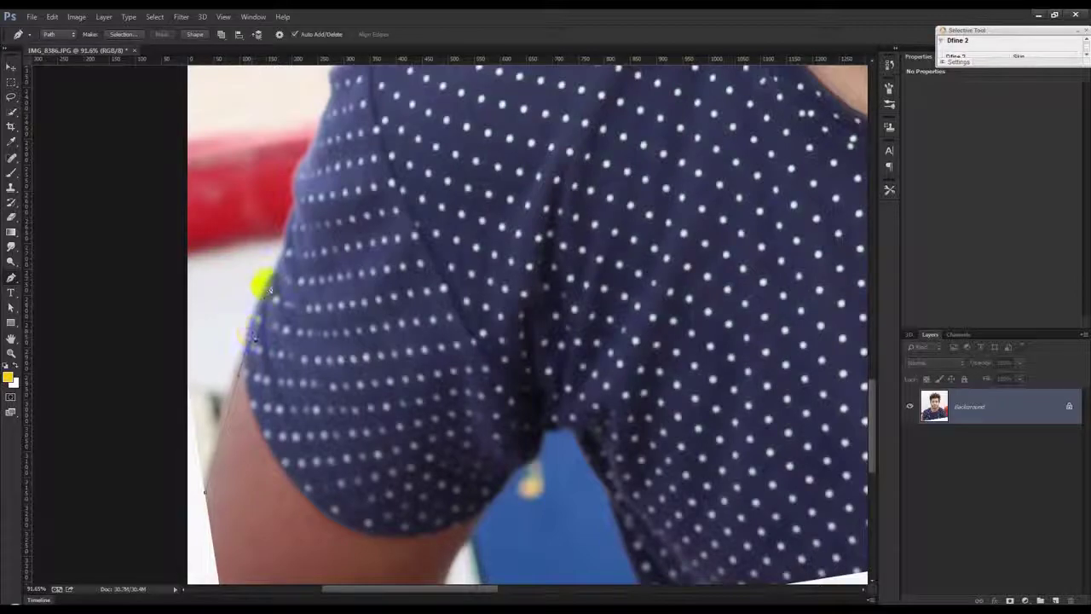
{"action": "scroll", "coordinate": [287, 254], "scroll_direction": "up", "scroll_amount": 3}
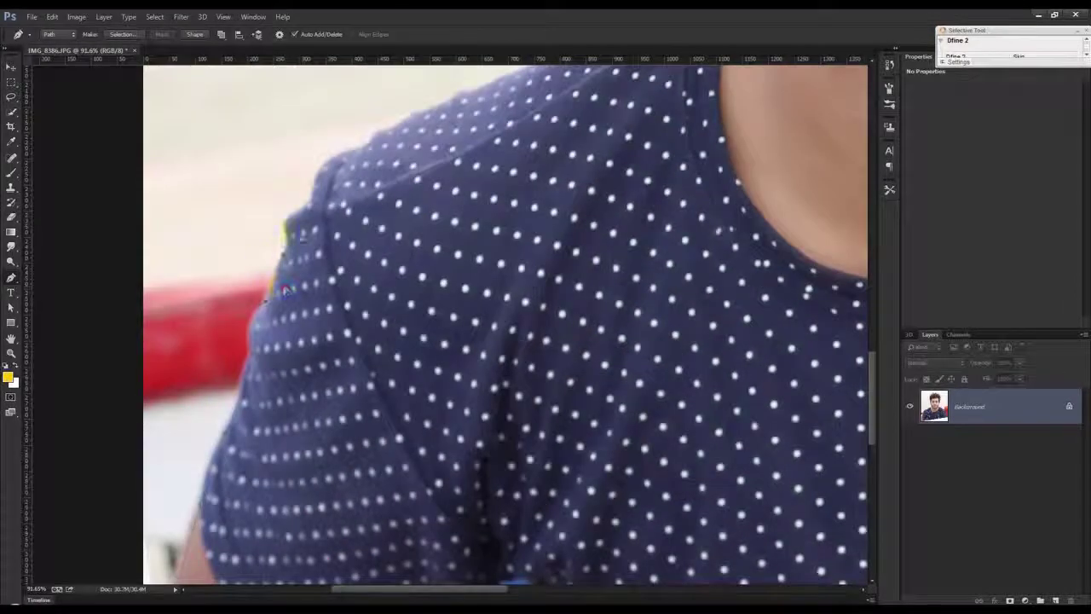
{"action": "scroll", "coordinate": [358, 143], "scroll_direction": "up", "scroll_amount": 3}
{"action": "scroll", "coordinate": [477, 165], "scroll_direction": "up", "scroll_amount": 1}
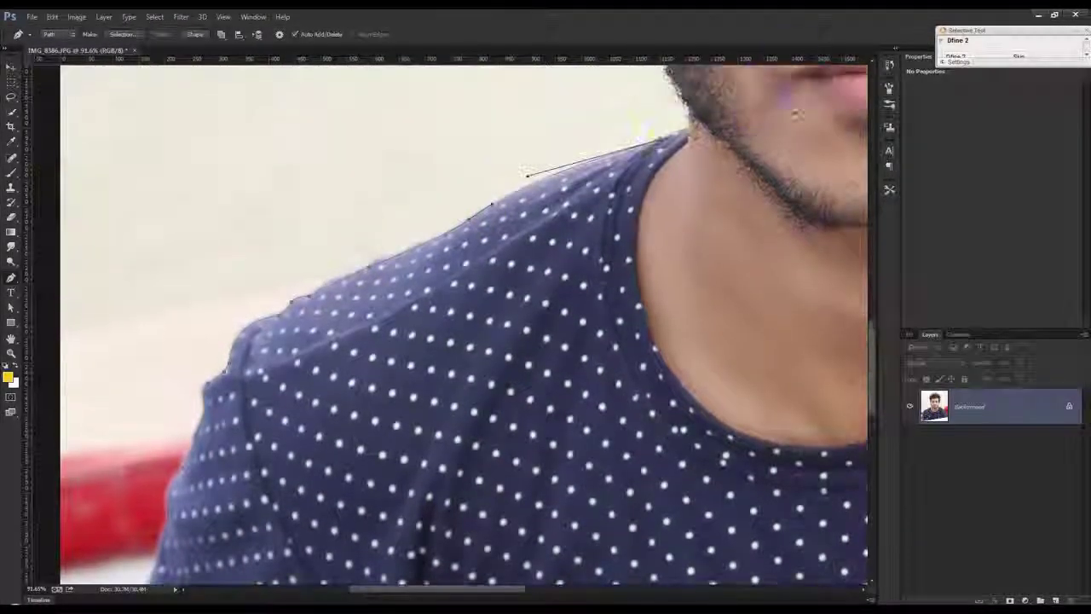
{"action": "scroll", "coordinate": [407, 341], "scroll_direction": "up", "scroll_amount": 1}
{"action": "scroll", "coordinate": [408, 341], "scroll_direction": "up", "scroll_amount": 1}
{"action": "scroll", "coordinate": [287, 261], "scroll_direction": "up", "scroll_amount": 3}
{"action": "left_click", "coordinate": [298, 262]}
{"action": "left_click", "coordinate": [297, 195]}
{"action": "left_click", "coordinate": [290, 157]}
Continue the path around the hair, beard, shoulders and shirt to complete the outline
{"action": "scroll", "coordinate": [284, 129], "scroll_direction": "up", "scroll_amount": 3}
{"action": "scroll", "coordinate": [287, 219], "scroll_direction": "up", "scroll_amount": 3}
{"action": "scroll", "coordinate": [402, 341], "scroll_direction": "up", "scroll_amount": 2}
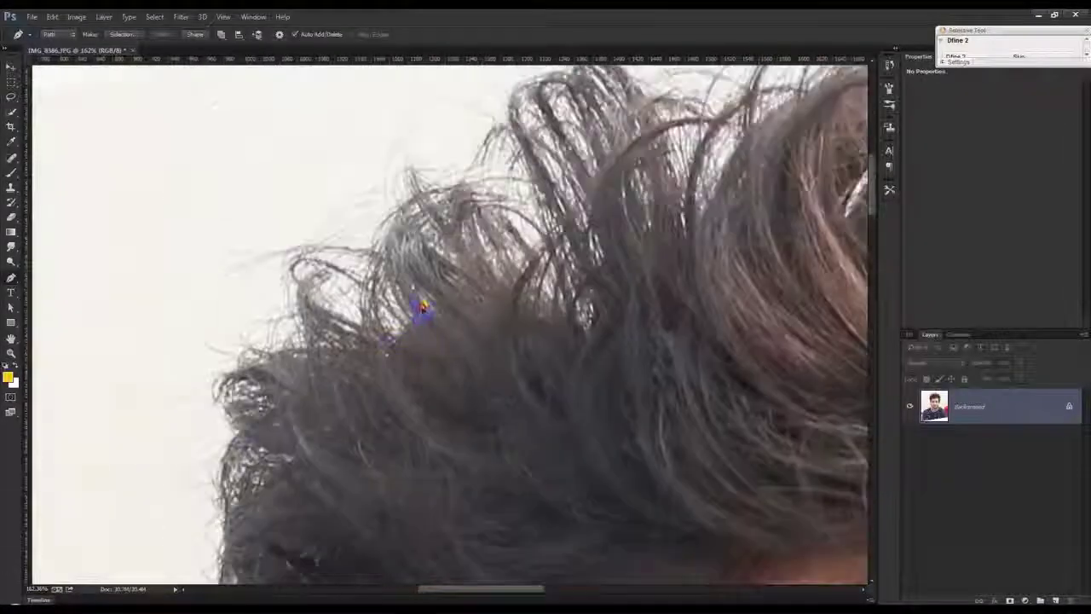
{"action": "scroll", "coordinate": [429, 300], "scroll_direction": "right", "scroll_amount": 3}
{"action": "scroll", "coordinate": [565, 312], "scroll_direction": "right", "scroll_amount": 3}
{"action": "scroll", "coordinate": [585, 528], "scroll_direction": "down", "scroll_amount": 3}
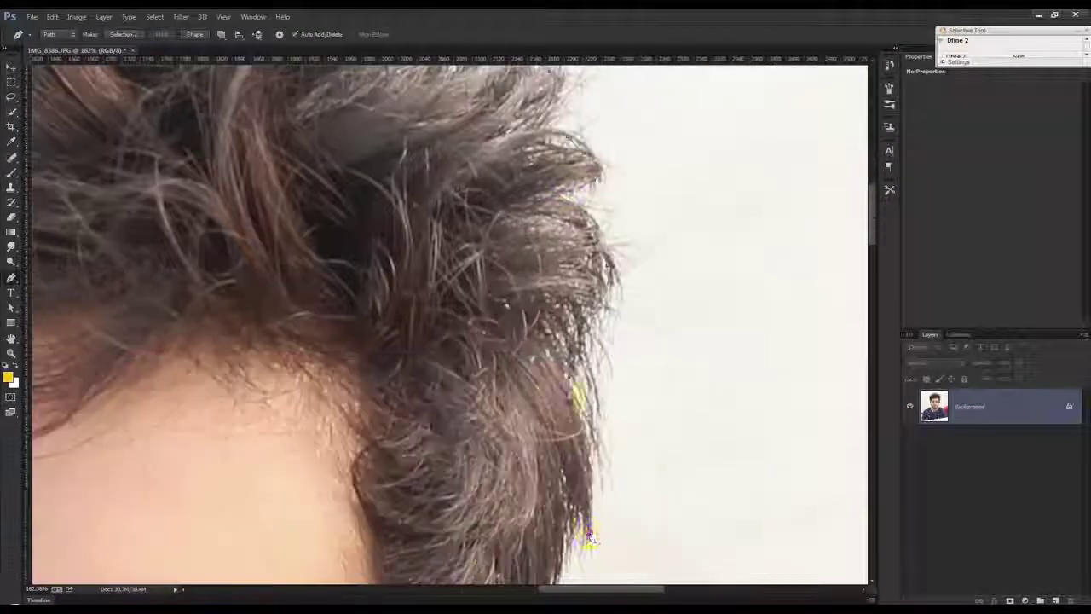
{"action": "scroll", "coordinate": [474, 443], "scroll_direction": "down", "scroll_amount": 3}
{"action": "scroll", "coordinate": [474, 443], "scroll_direction": "down", "scroll_amount": 3}
{"action": "scroll", "coordinate": [390, 402], "scroll_direction": "down", "scroll_amount": 3}
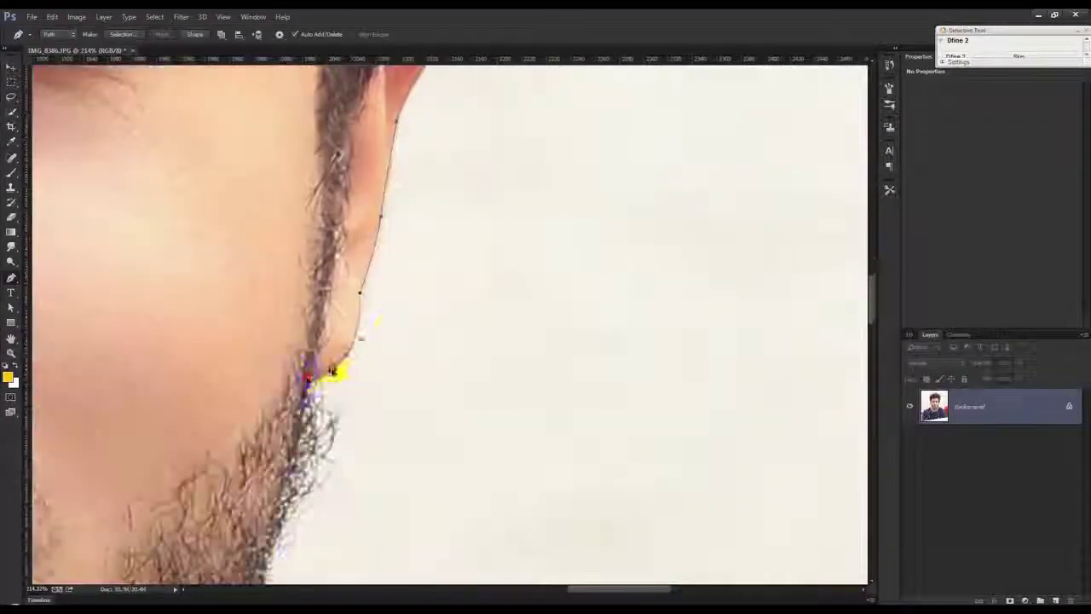
{"action": "scroll", "coordinate": [341, 366], "scroll_direction": "up", "scroll_amount": 2}
{"action": "scroll", "coordinate": [532, 475], "scroll_direction": "down", "scroll_amount": 3}
{"action": "scroll", "coordinate": [316, 341], "scroll_direction": "right", "scroll_amount": 3}
{"action": "scroll", "coordinate": [361, 127], "scroll_direction": "down", "scroll_amount": 2}
{"action": "scroll", "coordinate": [584, 499], "scroll_direction": "right", "scroll_amount": 3}
{"action": "scroll", "coordinate": [589, 463], "scroll_direction": "down", "scroll_amount": 3}
{"action": "scroll", "coordinate": [486, 457], "scroll_direction": "left", "scroll_amount": 5}
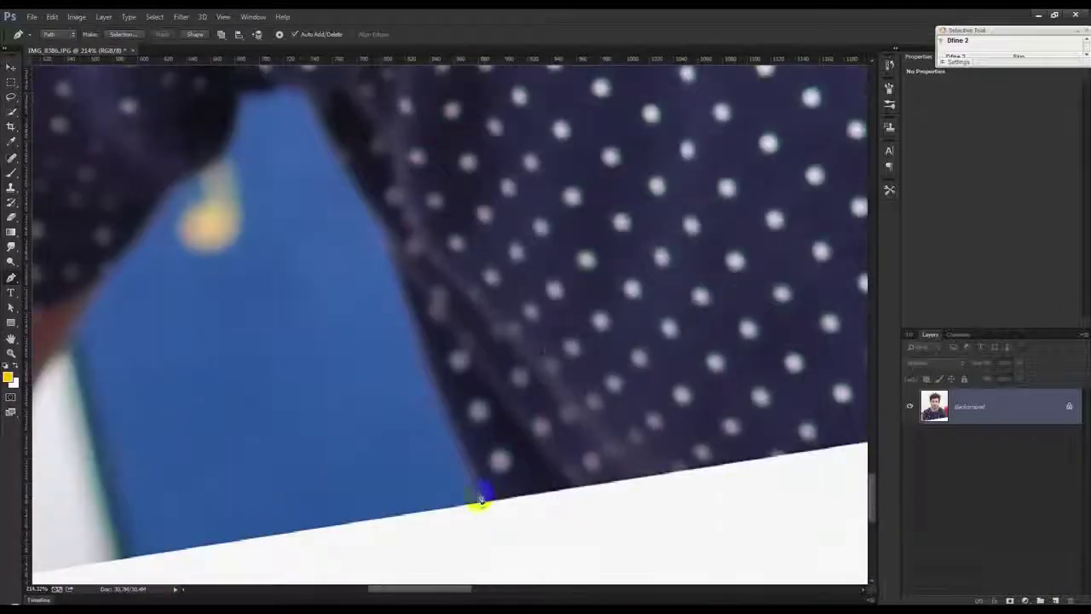
{"action": "scroll", "coordinate": [324, 517], "scroll_direction": "left", "scroll_amount": 5}
{"action": "scroll", "coordinate": [329, 546], "scroll_direction": "left", "scroll_amount": 5}
{"action": "scroll", "coordinate": [519, 504], "scroll_direction": "left", "scroll_amount": 2}
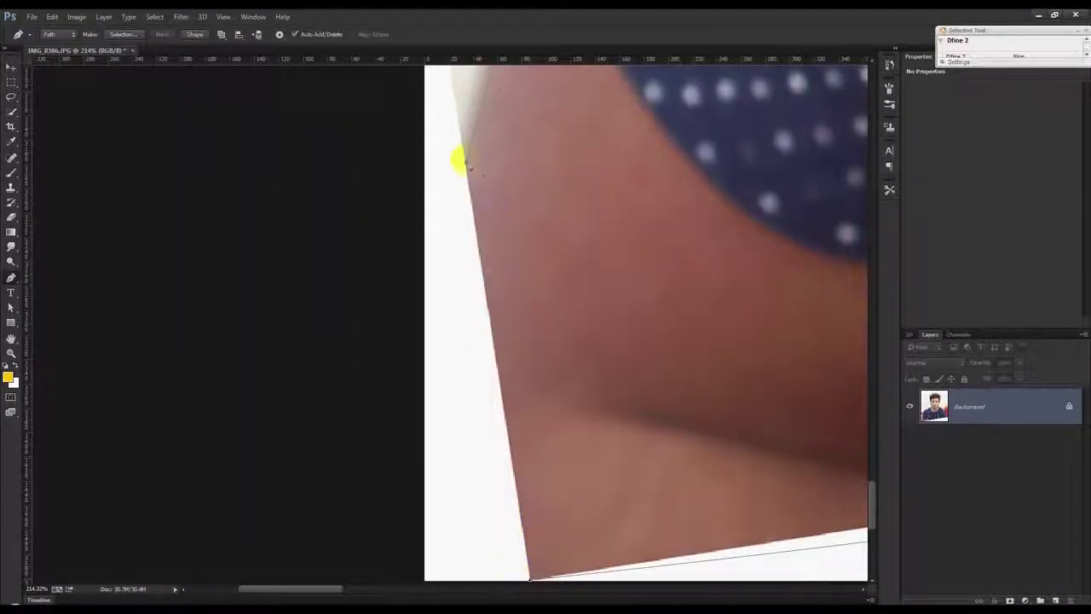
{"action": "scroll", "coordinate": [468, 174], "scroll_direction": "down", "scroll_amount": 3}
{"action": "scroll", "coordinate": [461, 167], "scroll_direction": "down", "scroll_amount": 2}
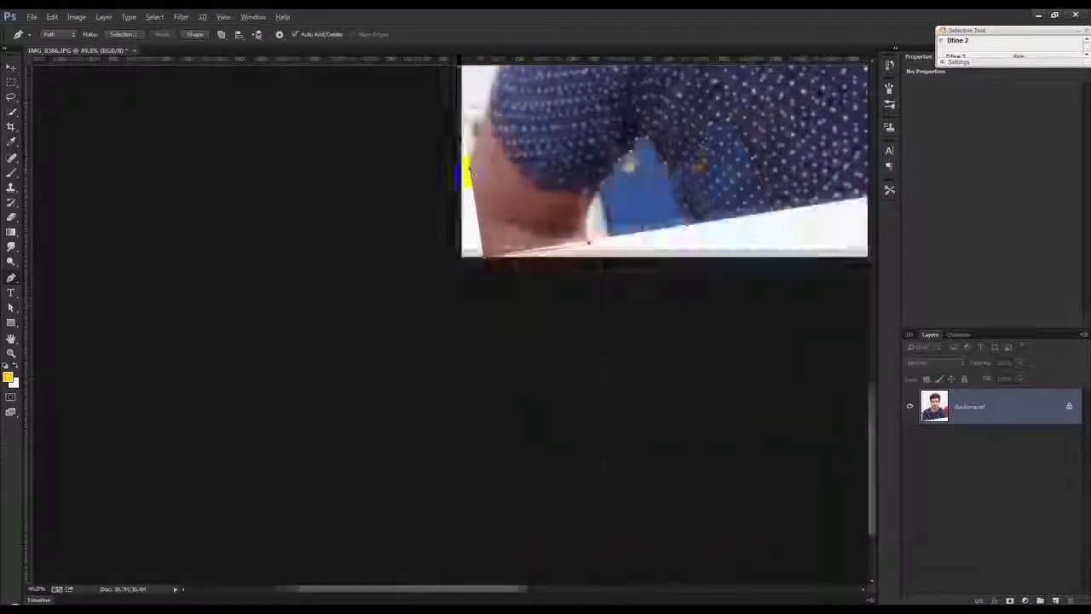
{"action": "scroll", "coordinate": [475, 176], "scroll_direction": "down", "scroll_amount": 3}
{"action": "scroll", "coordinate": [463, 236], "scroll_direction": "up", "scroll_amount": 1}
{"action": "right_click", "coordinate": [503, 242]}
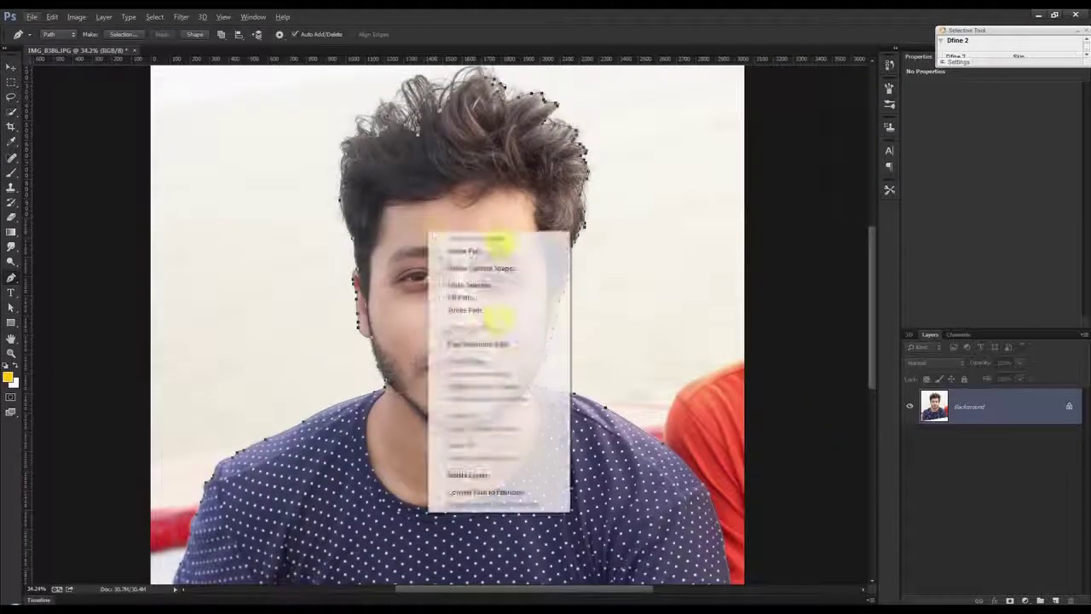
Convert the path to a selection and check the marquee and lasso feather settings
{"action": "left_click", "coordinate": [472, 285]}
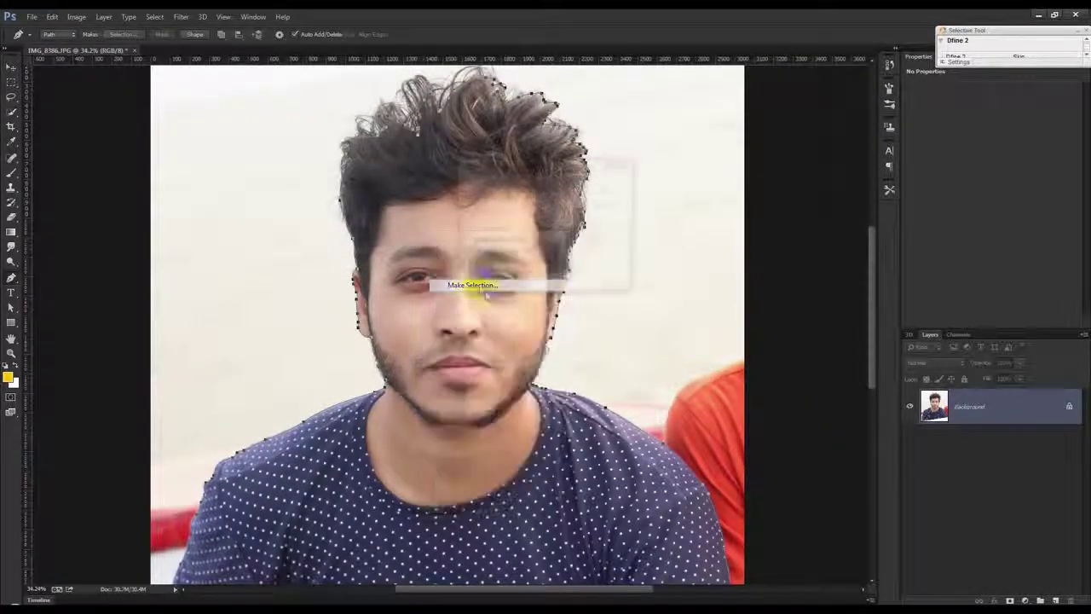
{"action": "left_click", "coordinate": [601, 187]}
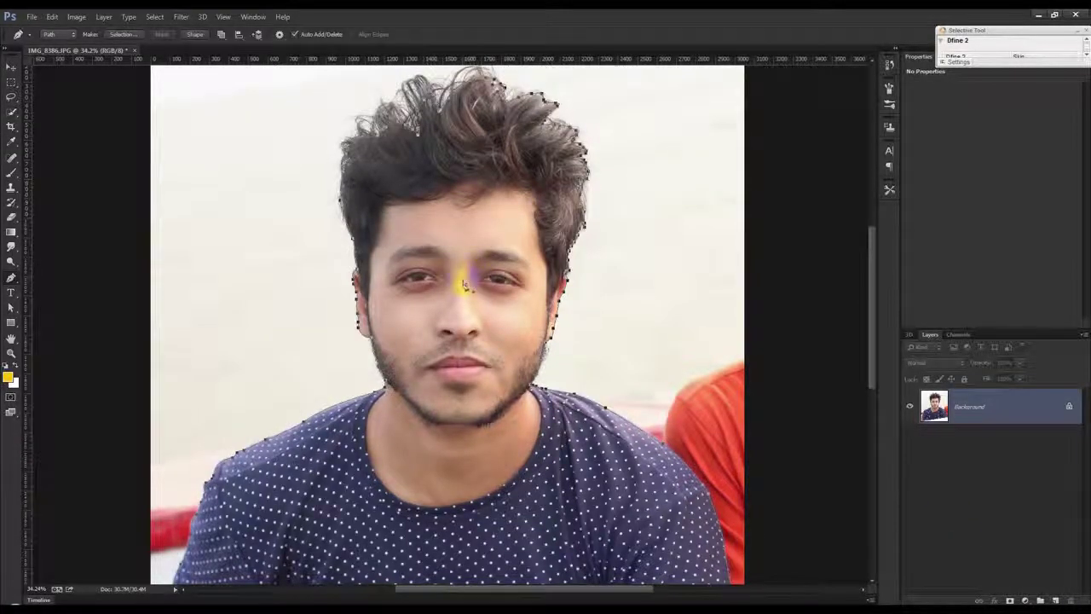
{"action": "left_click", "coordinate": [11, 82]}
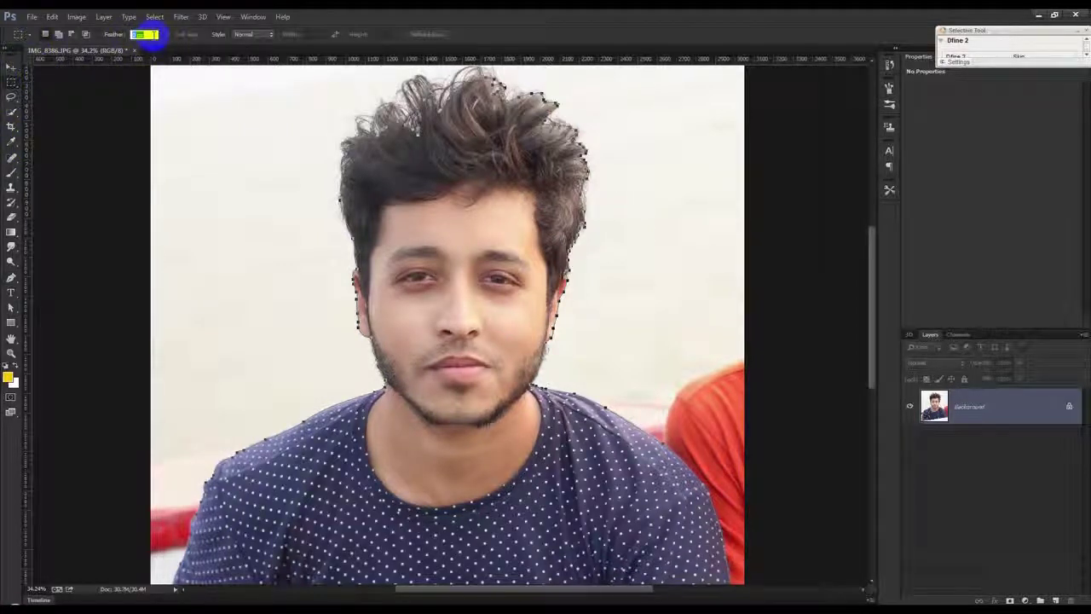
{"action": "left_click", "coordinate": [11, 97]}
{"action": "left_click", "coordinate": [141, 35]}
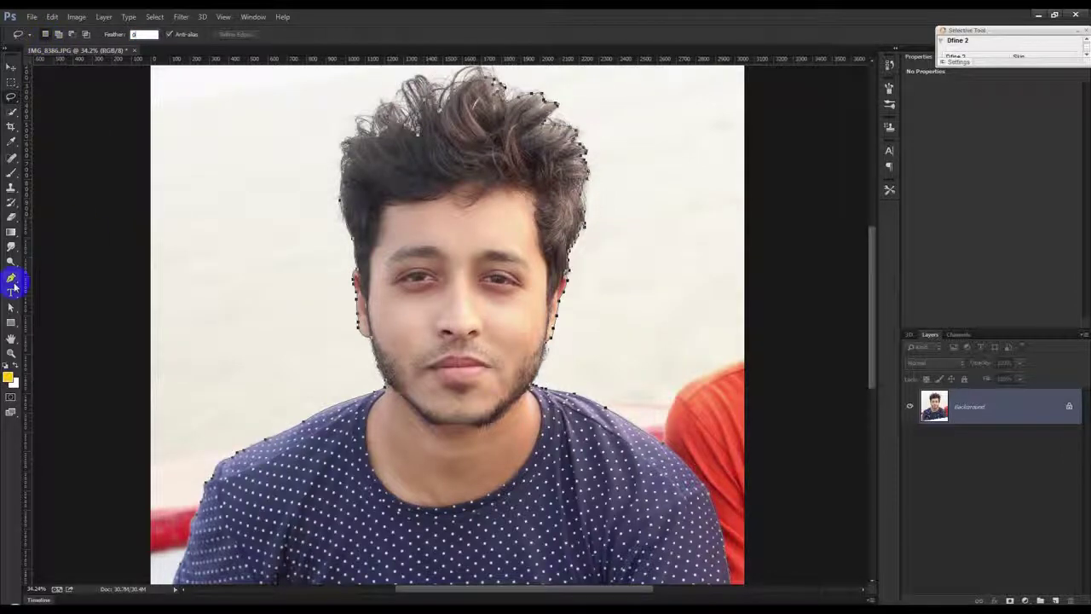
Load the traced path as a selection again and add a layer mask hiding the background
{"action": "left_click", "coordinate": [12, 281]}
{"action": "right_click", "coordinate": [546, 281]}
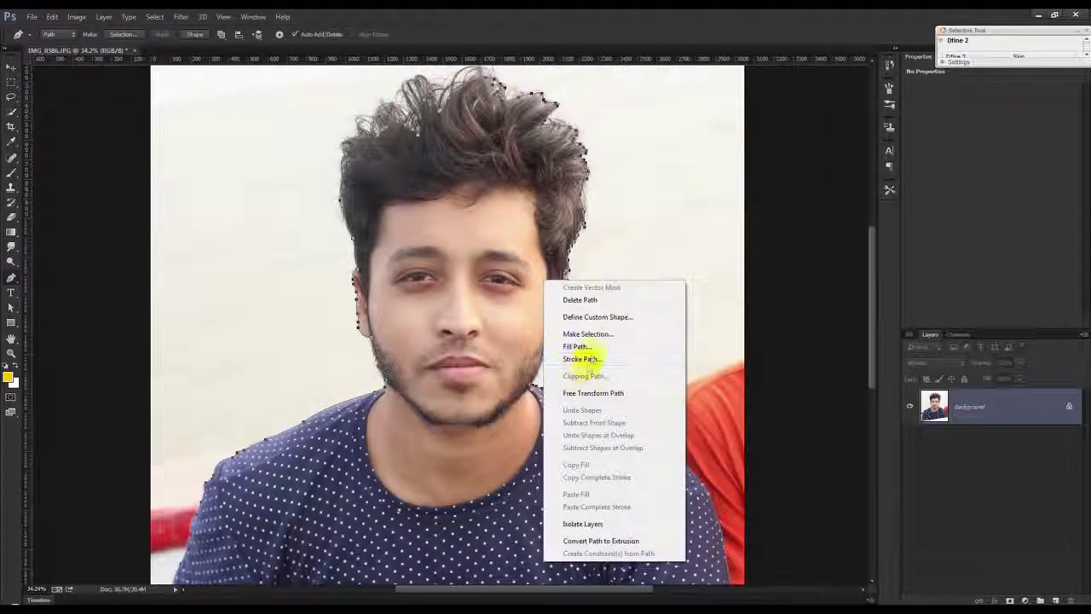
{"action": "left_click", "coordinate": [586, 335]}
{"action": "left_click", "coordinate": [605, 188]}
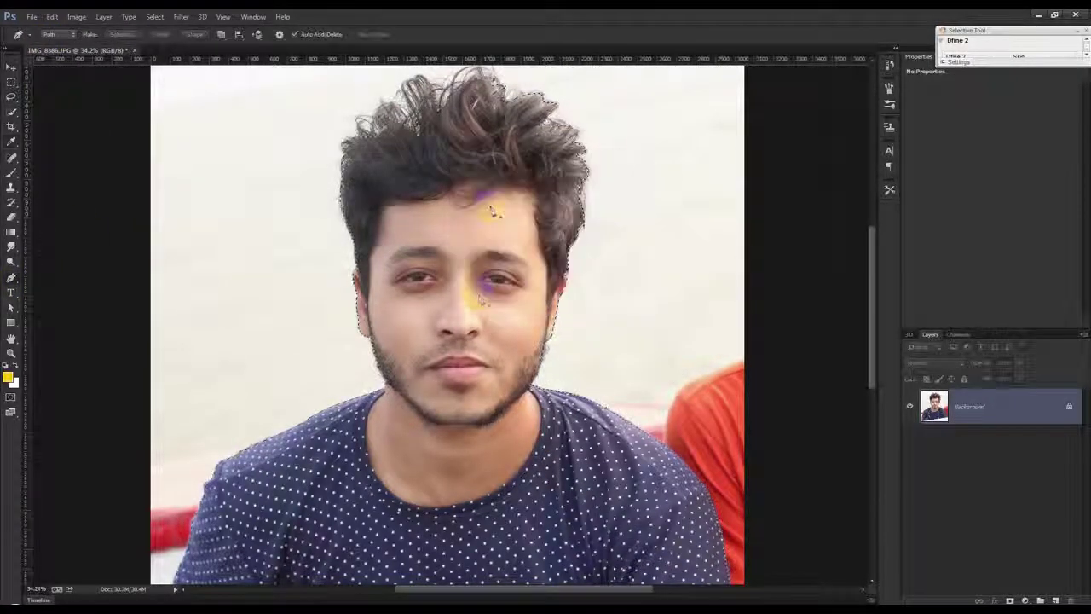
{"action": "left_click", "coordinate": [1012, 600]}
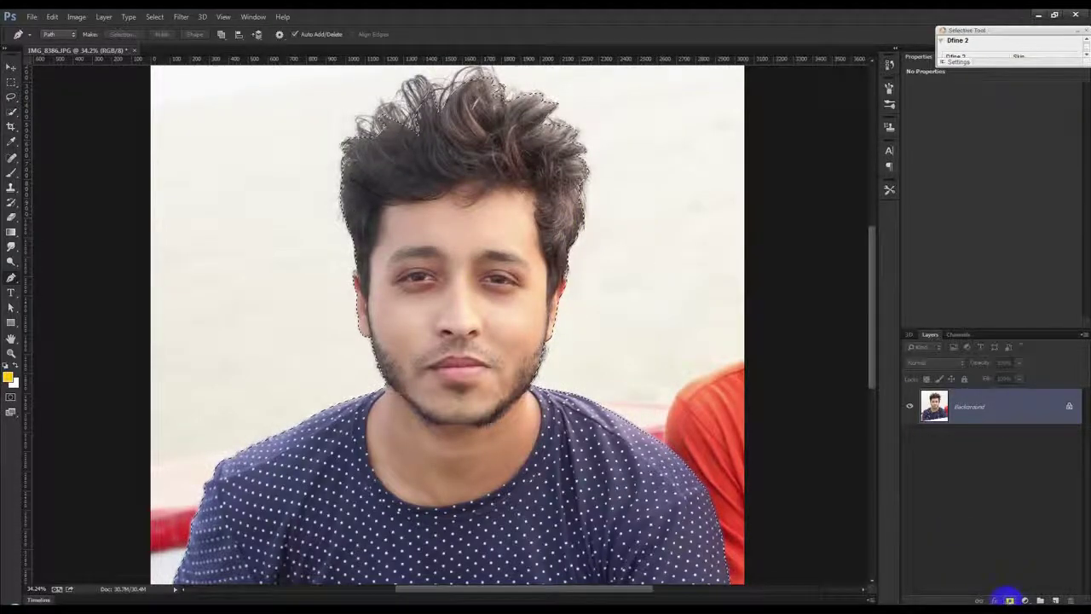
{"action": "scroll", "coordinate": [397, 122], "scroll_direction": "up", "scroll_amount": 2}
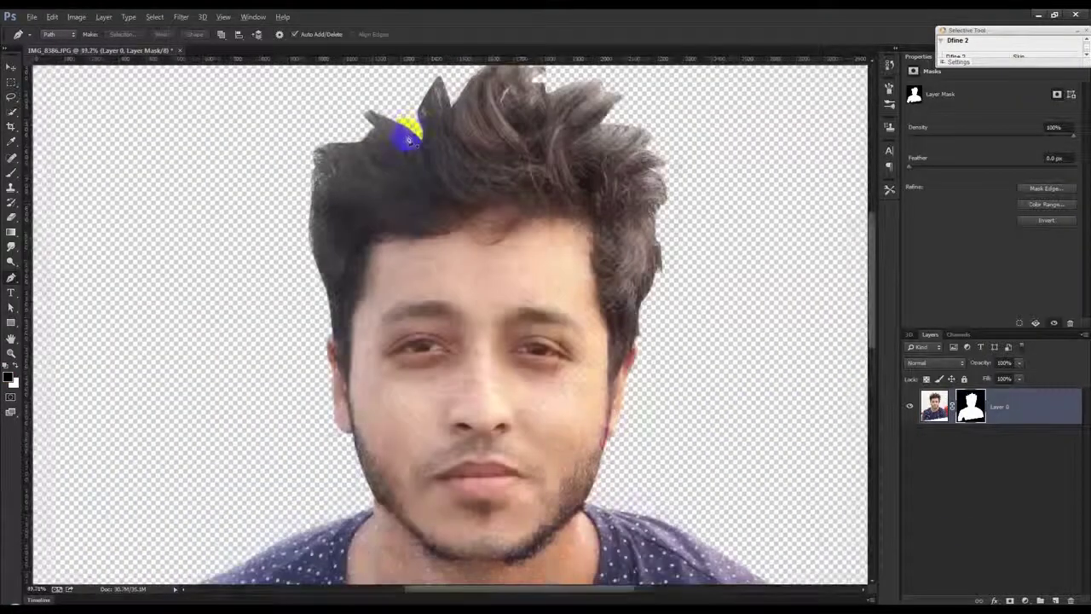
Open Refine Mask on the portrait's layer mask and set the refine brush size
{"action": "scroll", "coordinate": [402, 153], "scroll_direction": "up", "scroll_amount": 2}
{"action": "scroll", "coordinate": [458, 207], "scroll_direction": "up", "scroll_amount": 1}
{"action": "left_click", "coordinate": [972, 416]}
{"action": "right_click", "coordinate": [975, 432]}
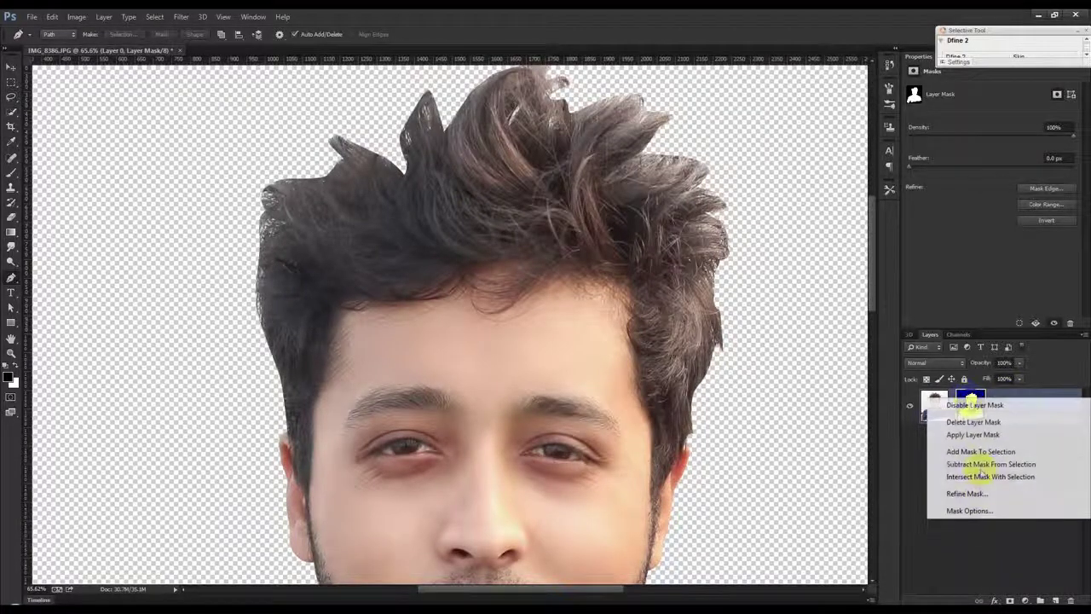
{"action": "left_click", "coordinate": [968, 498]}
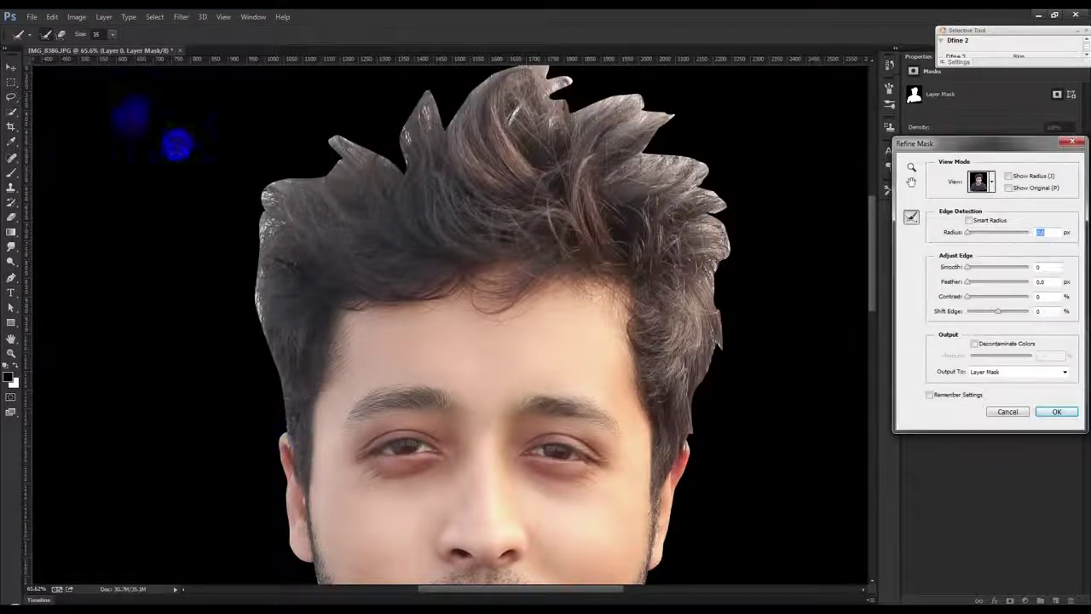
{"action": "left_click", "coordinate": [124, 40]}
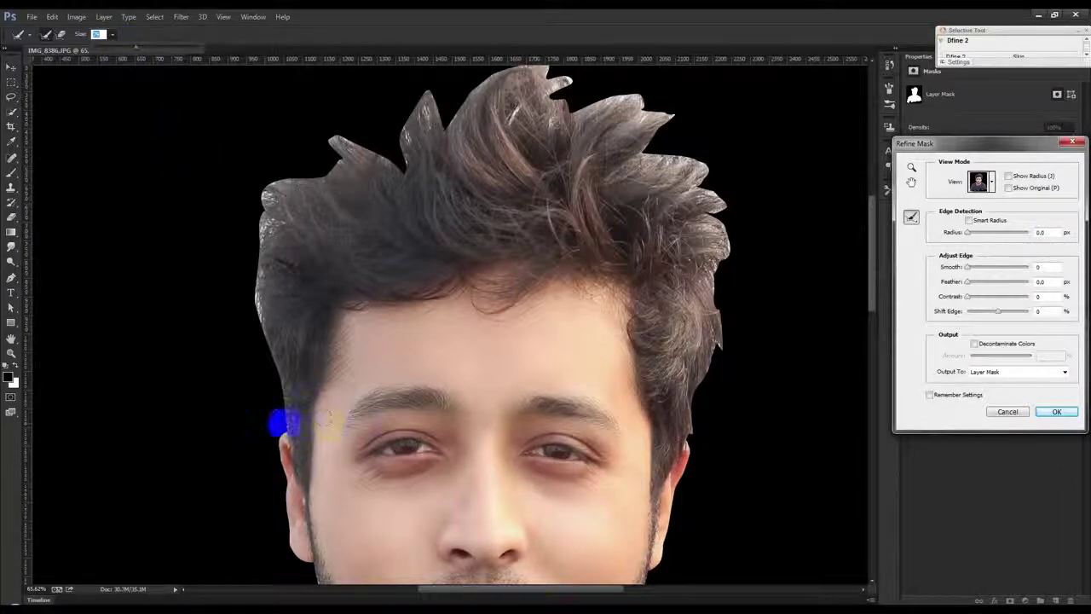
{"action": "left_click", "coordinate": [278, 418]}
Paint refine strokes along the left temple, ear, left hairline and top hair strands
{"action": "mouse_move", "coordinate": [275, 415]}
{"action": "left_mouse_down"}
{"action": "mouse_move", "coordinate": [240, 309]}
{"action": "mouse_move", "coordinate": [260, 247]}
{"action": "left_mouse_up"}
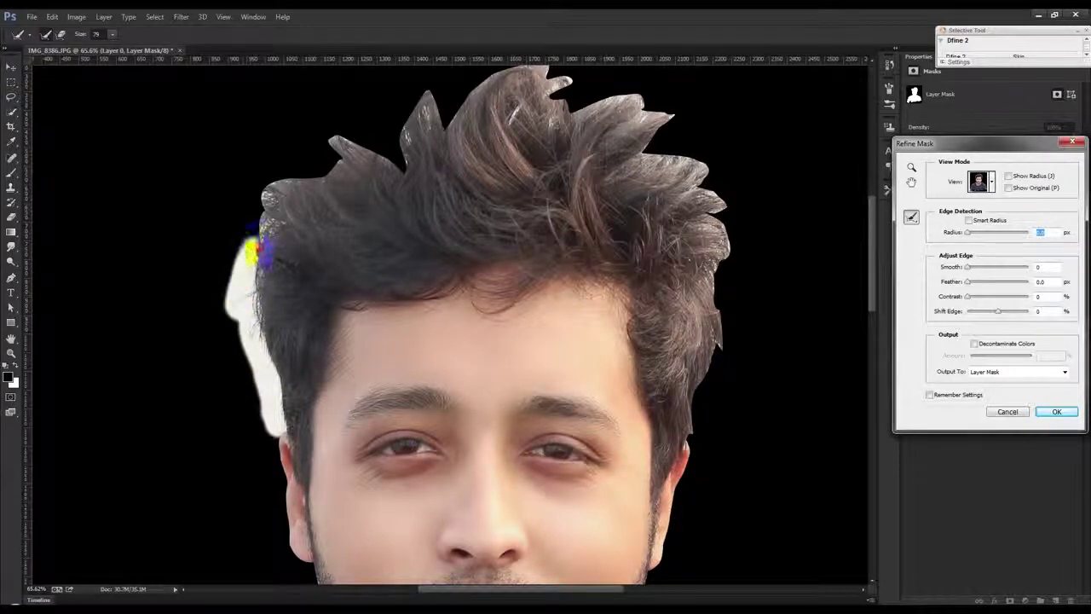
{"action": "mouse_move", "coordinate": [285, 198]}
{"action": "left_mouse_down"}
{"action": "mouse_move", "coordinate": [256, 176]}
{"action": "mouse_move", "coordinate": [305, 127]}
{"action": "mouse_move", "coordinate": [328, 155]}
{"action": "mouse_move", "coordinate": [356, 99]}
{"action": "mouse_move", "coordinate": [373, 102]}
{"action": "mouse_move", "coordinate": [395, 155]}
{"action": "left_mouse_up"}
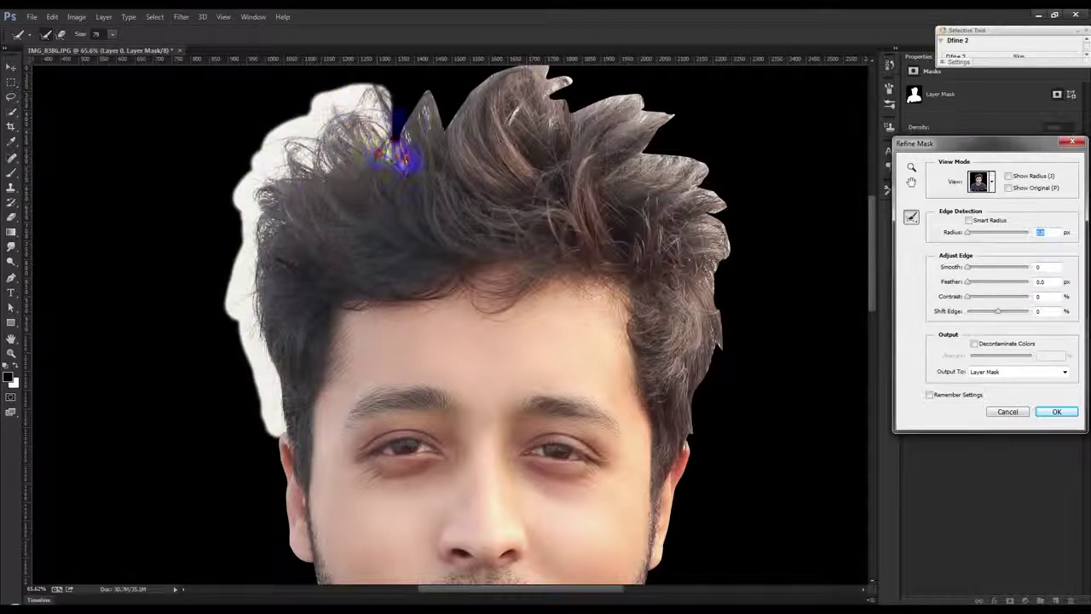
{"action": "mouse_move", "coordinate": [382, 88]}
{"action": "left_mouse_down"}
{"action": "mouse_move", "coordinate": [415, 87]}
{"action": "mouse_move", "coordinate": [408, 53]}
{"action": "mouse_move", "coordinate": [446, 110]}
{"action": "mouse_move", "coordinate": [480, 73]}
{"action": "mouse_move", "coordinate": [435, 75]}
{"action": "left_mouse_up"}
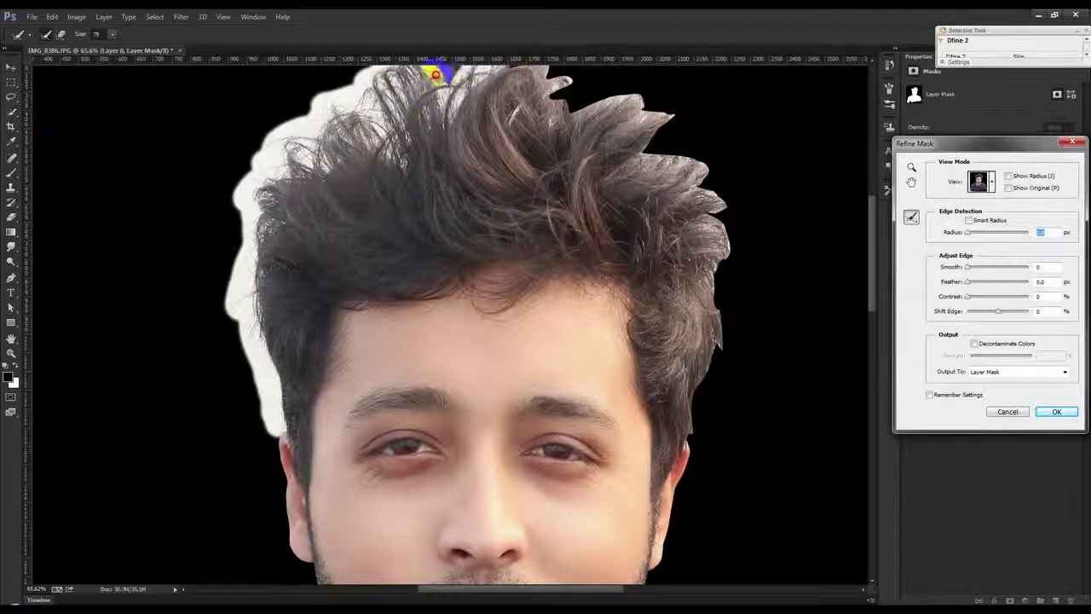
{"action": "scroll", "coordinate": [480, 122], "scroll_direction": "up", "scroll_amount": 3}
{"action": "scroll", "coordinate": [446, 244], "scroll_direction": "up", "scroll_amount": 2}
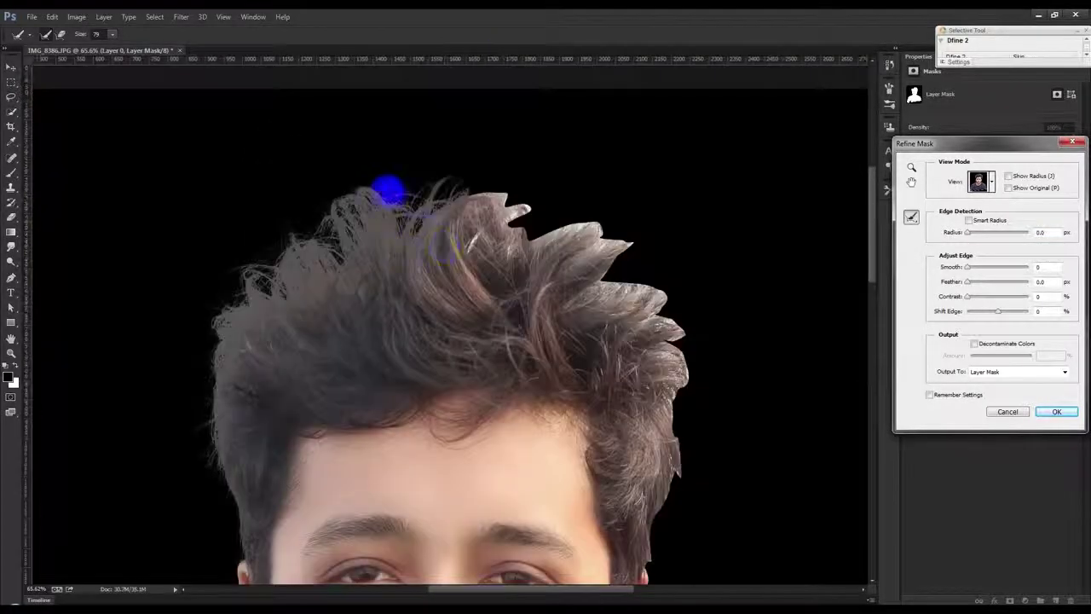
{"action": "mouse_move", "coordinate": [386, 192]}
{"action": "left_mouse_down"}
{"action": "mouse_move", "coordinate": [353, 183]}
{"action": "mouse_move", "coordinate": [455, 178]}
{"action": "mouse_move", "coordinate": [438, 199]}
{"action": "mouse_move", "coordinate": [473, 155]}
{"action": "mouse_move", "coordinate": [511, 218]}
{"action": "mouse_move", "coordinate": [633, 241]}
{"action": "mouse_move", "coordinate": [613, 271]}
{"action": "mouse_move", "coordinate": [674, 309]}
{"action": "mouse_move", "coordinate": [667, 340]}
{"action": "mouse_move", "coordinate": [686, 345]}
{"action": "left_mouse_up"}
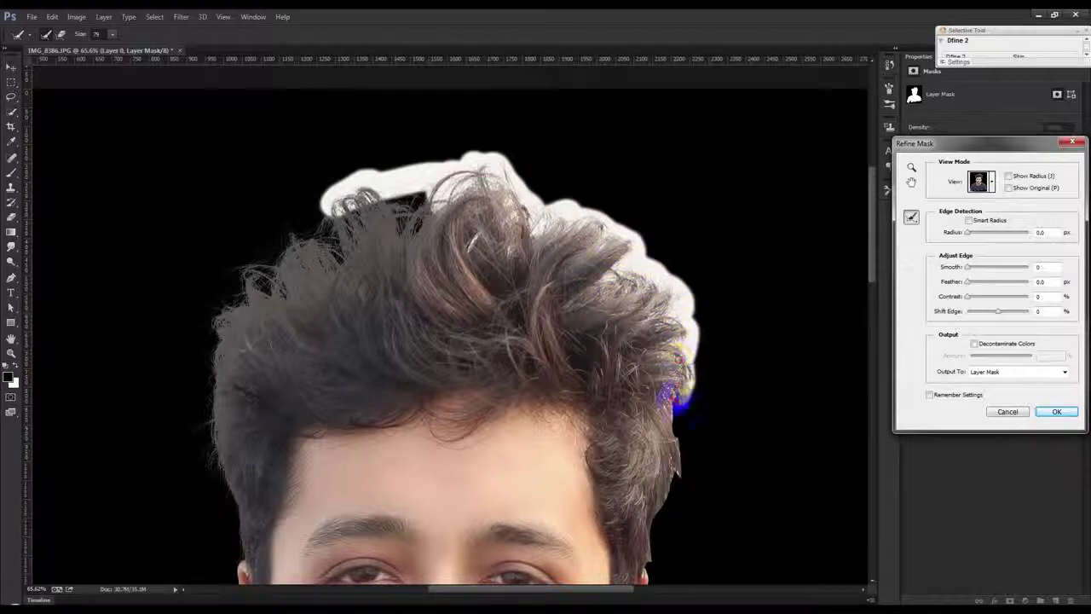
Paint Refine Radius strokes over the top strands and down the hair's right edge
{"action": "left_click_drag", "start_coordinate": [692, 394], "coordinate": [681, 324]}
{"action": "left_click_drag", "start_coordinate": [653, 372], "coordinate": [583, 322]}
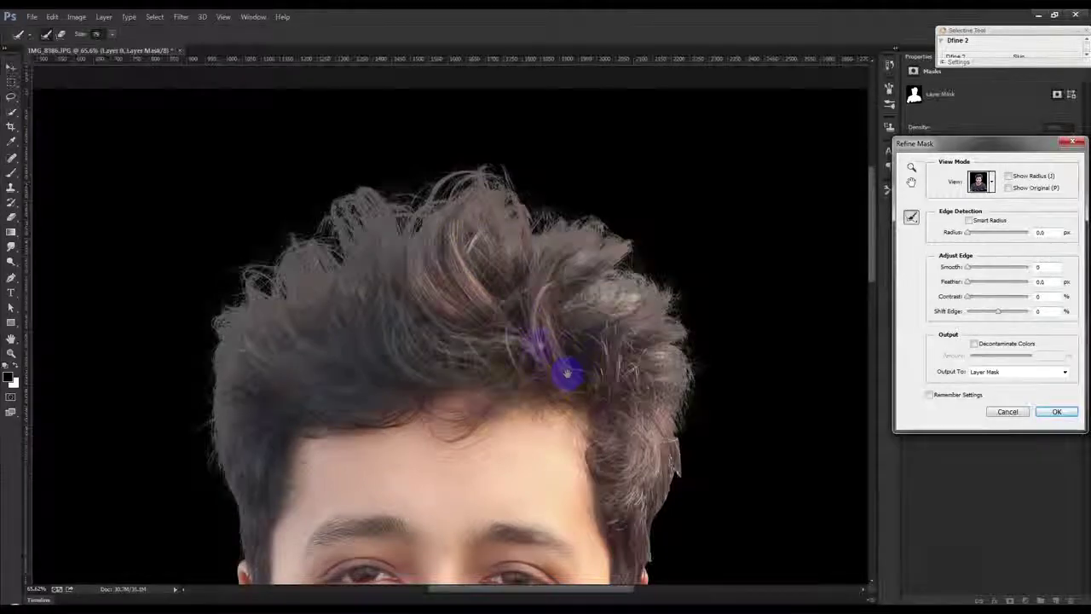
{"action": "left_click_drag", "start_coordinate": [568, 373], "coordinate": [451, 228]}
{"action": "left_click_drag", "start_coordinate": [561, 273], "coordinate": [538, 427]}
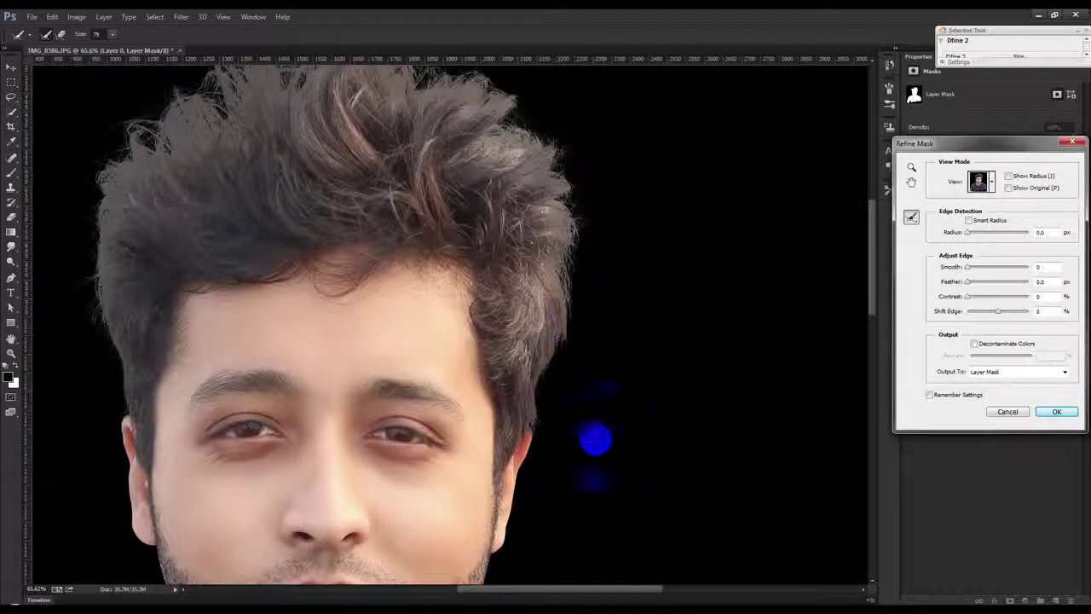
{"action": "scroll", "coordinate": [565, 450], "scroll_direction": "up", "scroll_amount": 3}
Paint refine strokes along the hair beside the ear and the beard on both jaws
{"action": "left_click_drag", "start_coordinate": [520, 377], "coordinate": [535, 401]}
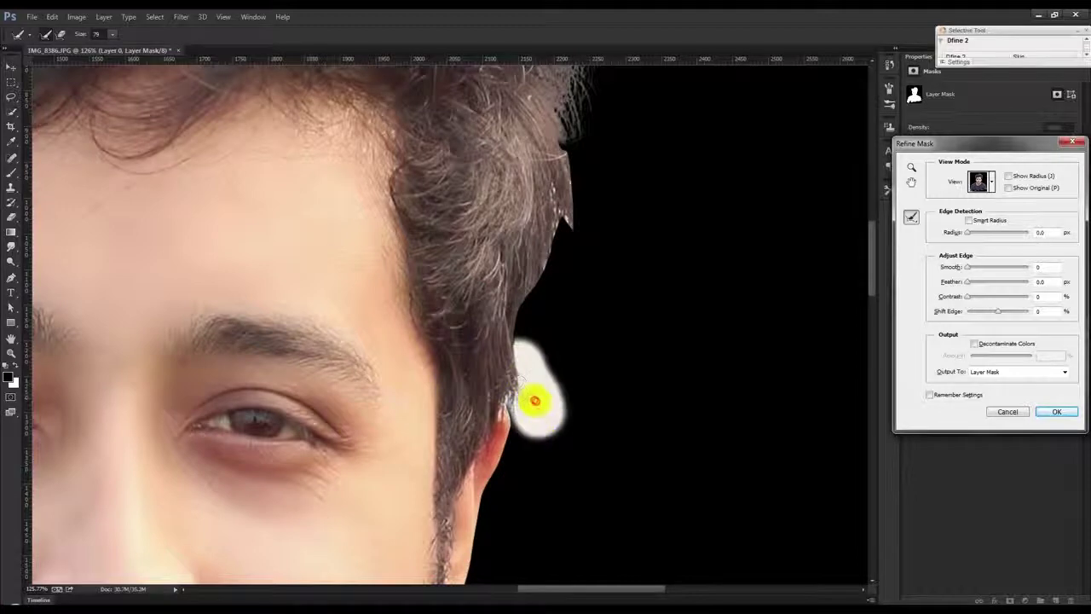
{"action": "left_click_drag", "start_coordinate": [535, 401], "coordinate": [571, 128]}
{"action": "scroll", "coordinate": [580, 316], "scroll_direction": "down", "scroll_amount": 2}
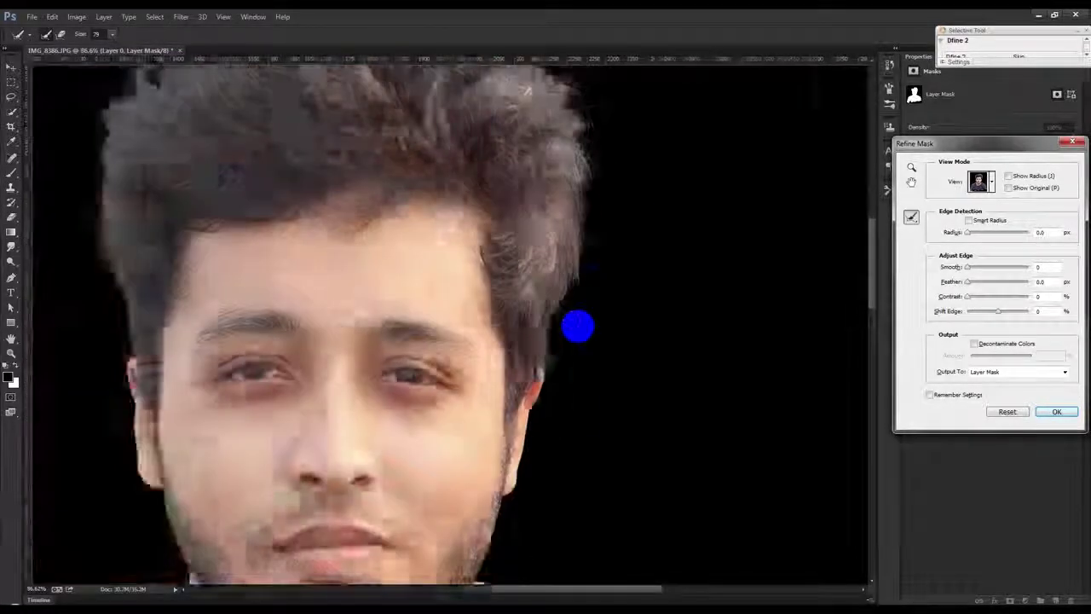
{"action": "scroll", "coordinate": [577, 324], "scroll_direction": "down", "scroll_amount": 1}
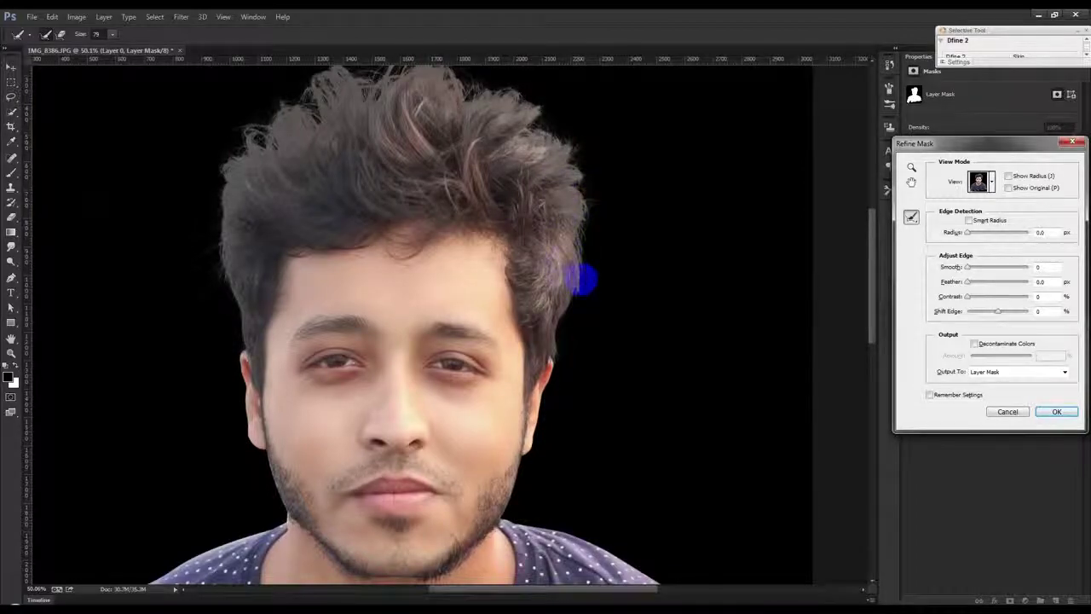
{"action": "scroll", "coordinate": [519, 370], "scroll_direction": "down", "scroll_amount": 1}
{"action": "scroll", "coordinate": [531, 384], "scroll_direction": "up", "scroll_amount": 1}
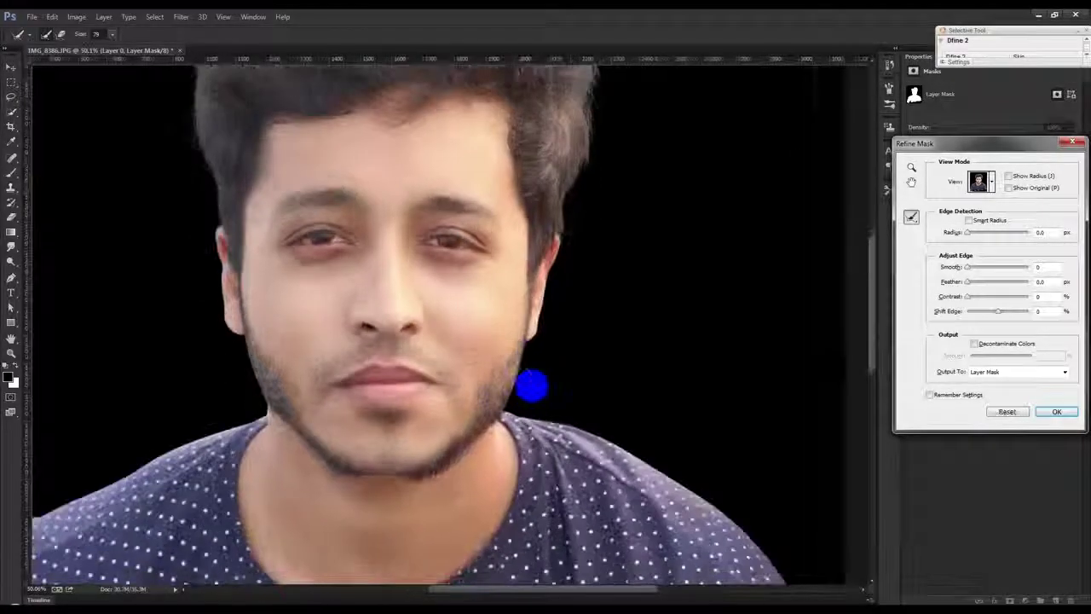
{"action": "scroll", "coordinate": [535, 294], "scroll_direction": "up", "scroll_amount": 3}
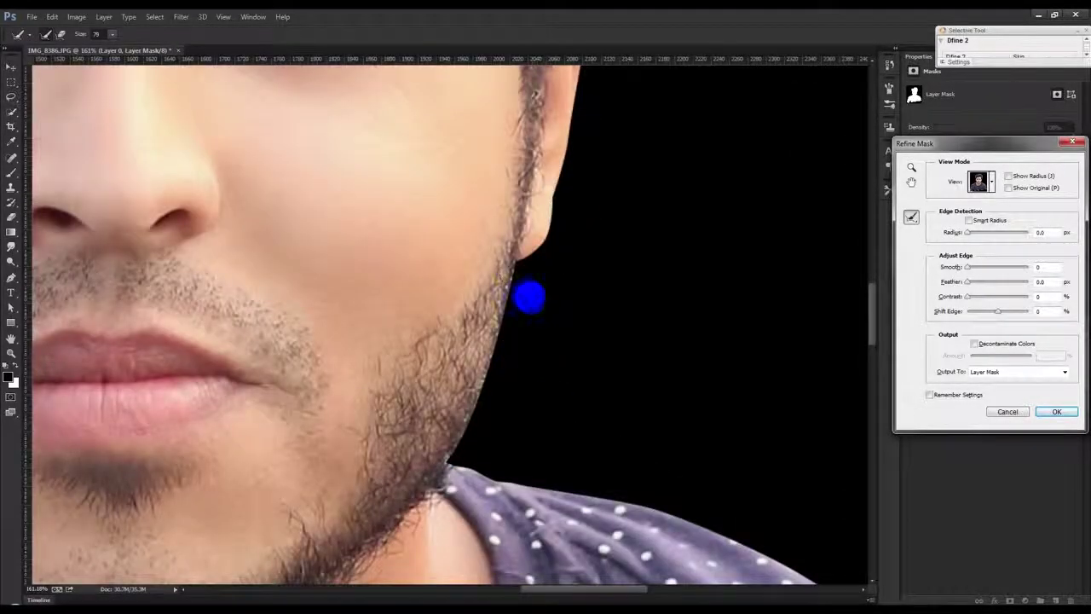
{"action": "left_click", "coordinate": [526, 275]}
{"action": "mouse_move", "coordinate": [526, 275]}
{"action": "left_mouse_down"}
{"action": "mouse_move", "coordinate": [465, 446]}
{"action": "mouse_move", "coordinate": [526, 294]}
{"action": "mouse_move", "coordinate": [521, 260]}
{"action": "mouse_move", "coordinate": [554, 353]}
{"action": "left_mouse_up"}
{"action": "scroll", "coordinate": [602, 341], "scroll_direction": "left", "scroll_amount": 10}
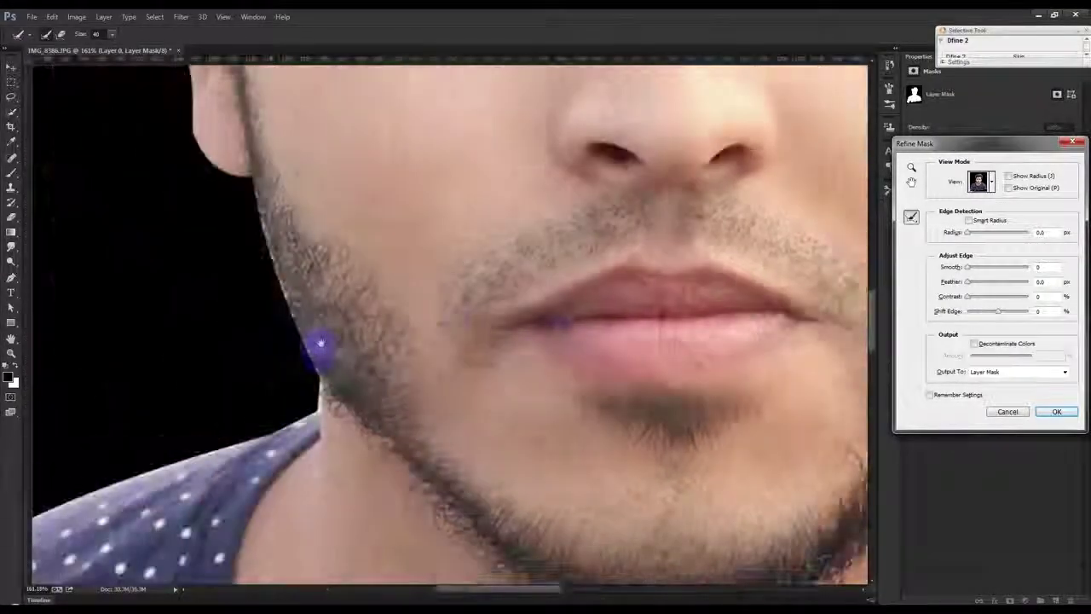
{"action": "mouse_move", "coordinate": [310, 391]}
{"action": "left_mouse_down"}
{"action": "mouse_move", "coordinate": [268, 304]}
{"action": "mouse_move", "coordinate": [247, 197]}
{"action": "mouse_move", "coordinate": [285, 361]}
{"action": "left_mouse_up"}
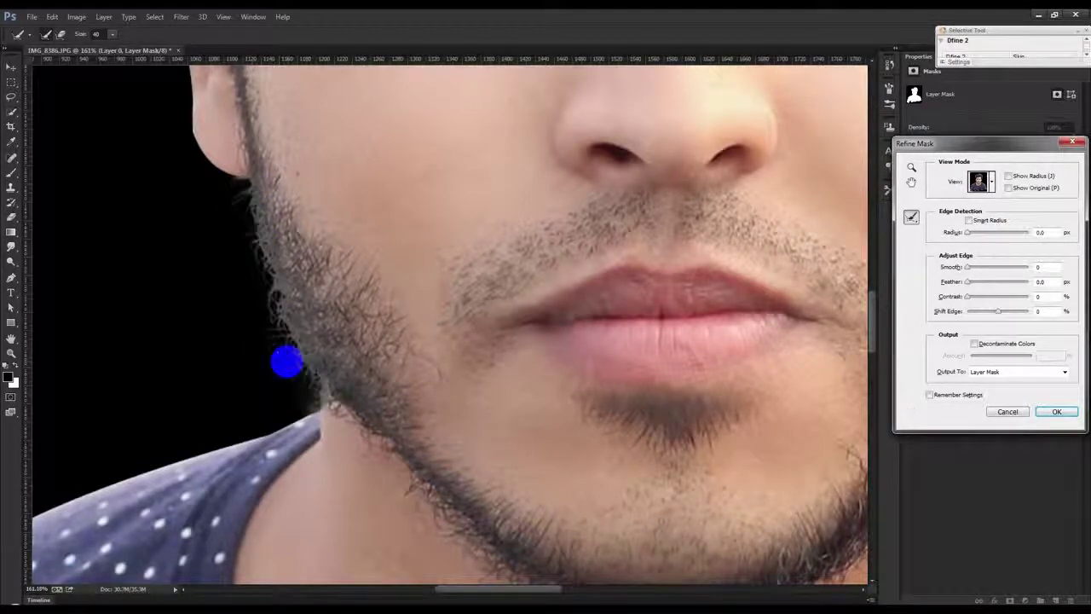
Set Contrast to 5 and Shift Edge to +5, then apply the refined mask
{"action": "scroll", "coordinate": [287, 361], "scroll_direction": "down", "scroll_amount": 3}
{"action": "scroll", "coordinate": [286, 361], "scroll_direction": "down", "scroll_amount": 3}
{"action": "scroll", "coordinate": [286, 361], "scroll_direction": "down", "scroll_amount": 3}
{"action": "scroll", "coordinate": [286, 362], "scroll_direction": "down", "scroll_amount": 2}
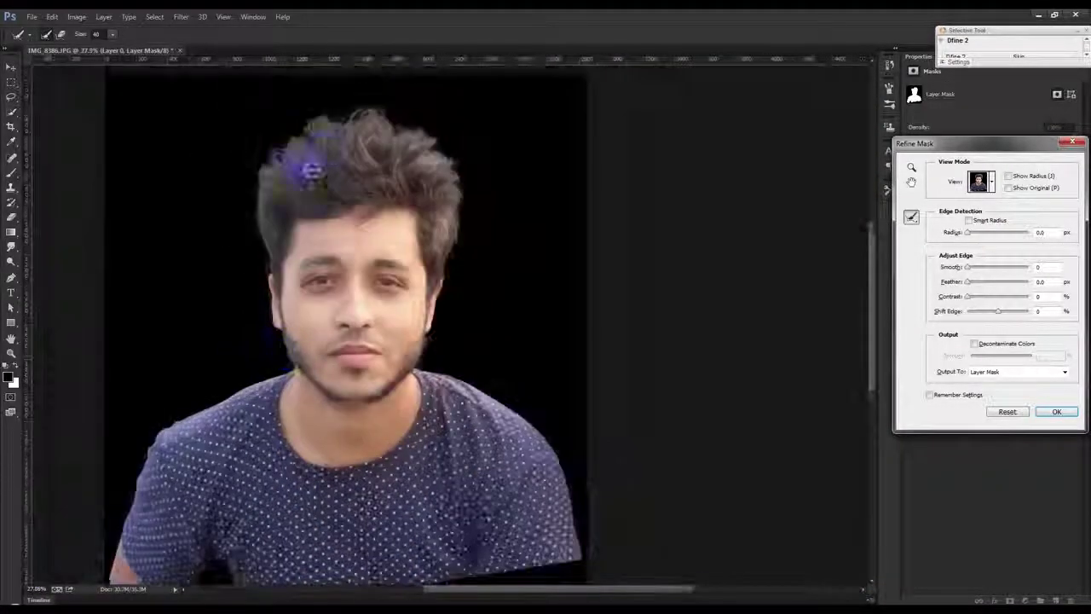
{"action": "scroll", "coordinate": [312, 171], "scroll_direction": "up", "scroll_amount": 2}
{"action": "scroll", "coordinate": [329, 147], "scroll_direction": "up", "scroll_amount": 2}
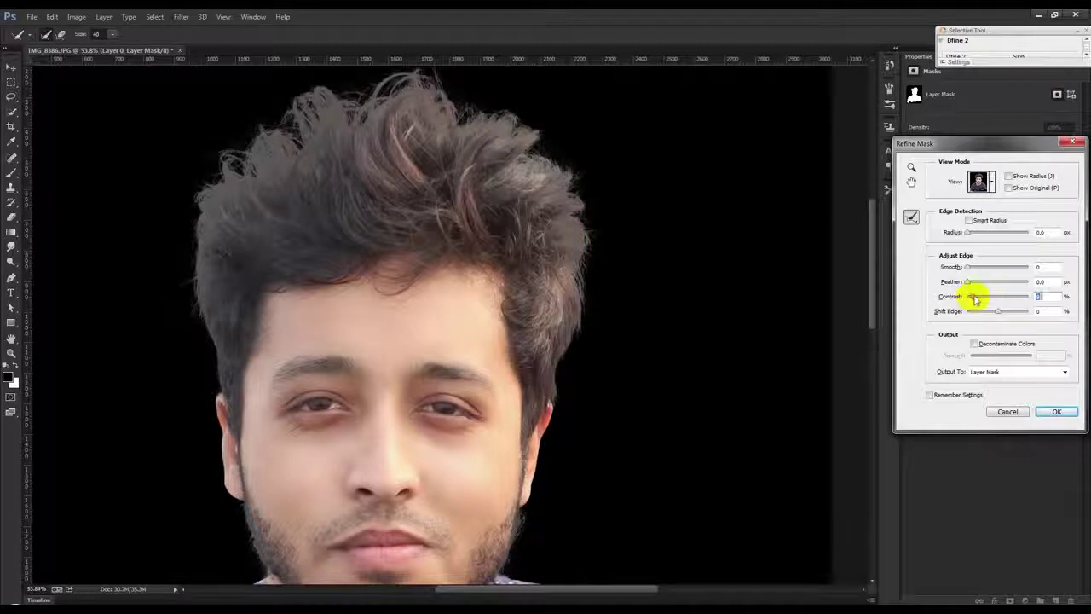
{"action": "type", "text": "11"}
{"action": "key", "text": "Tab"}
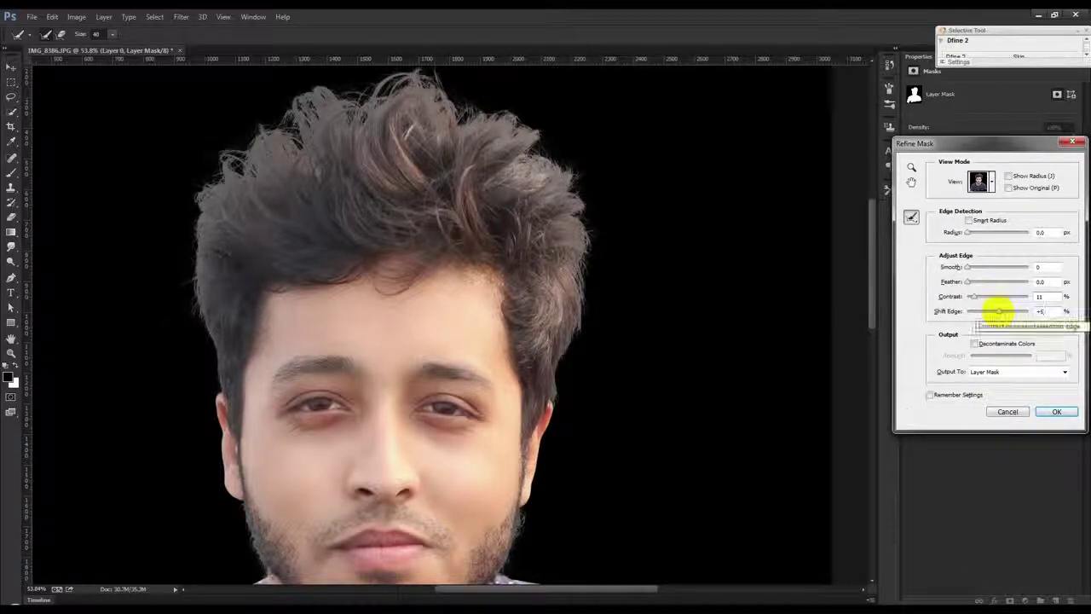
{"action": "key", "text": "shift+Tab"}
{"action": "type", "text": "5"}
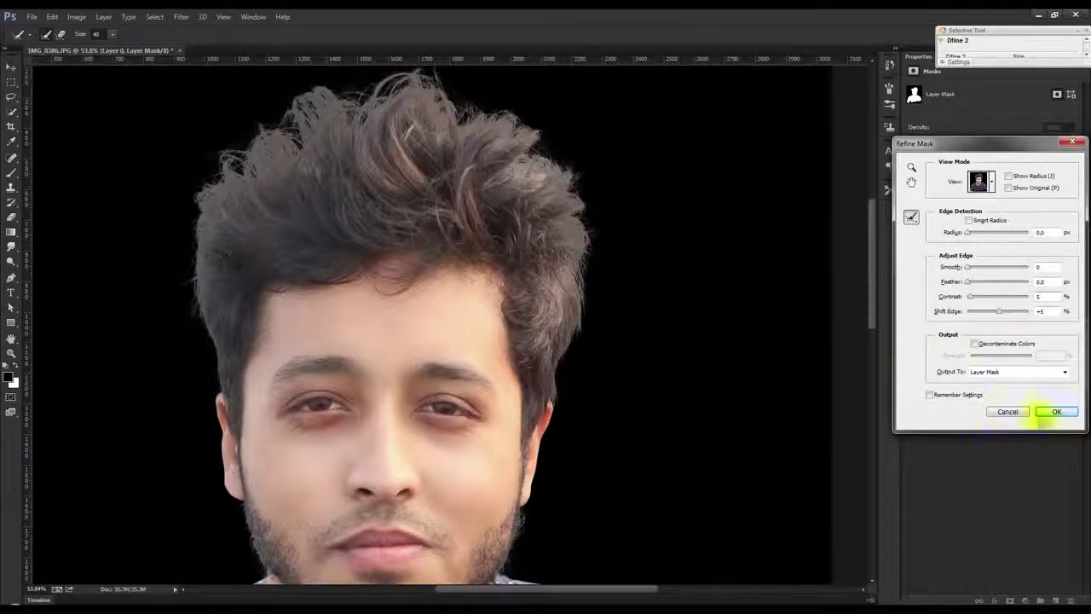
{"action": "left_click", "coordinate": [1053, 417]}
{"action": "key", "text": "p"}
{"action": "key", "text": "ctrl+minus"}
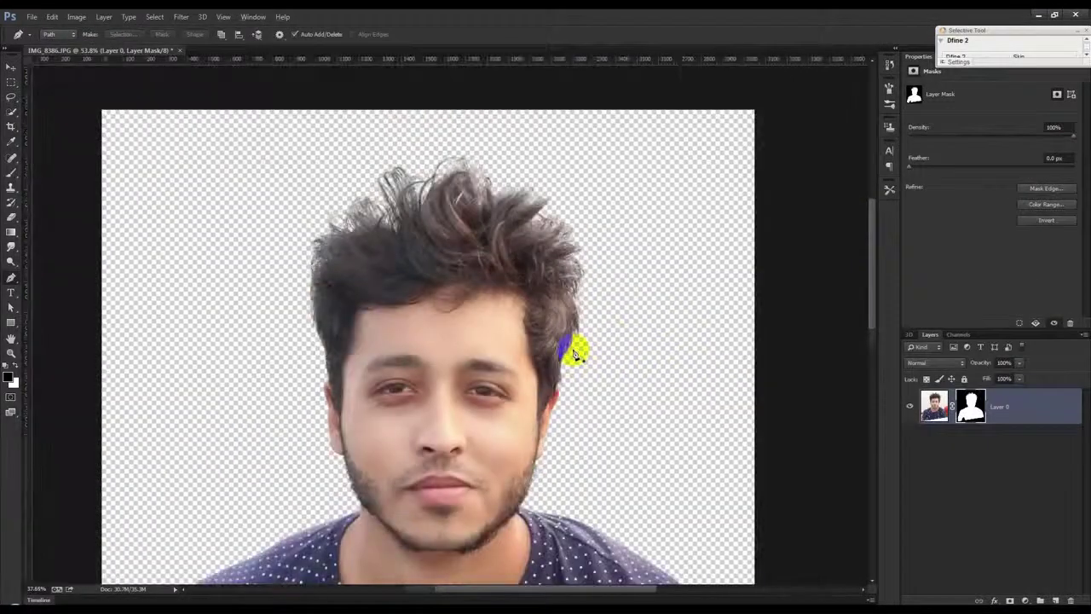
Create a new document using the 3000 px × 2000 px size preset
{"action": "key", "text": "ctrl+minus"}
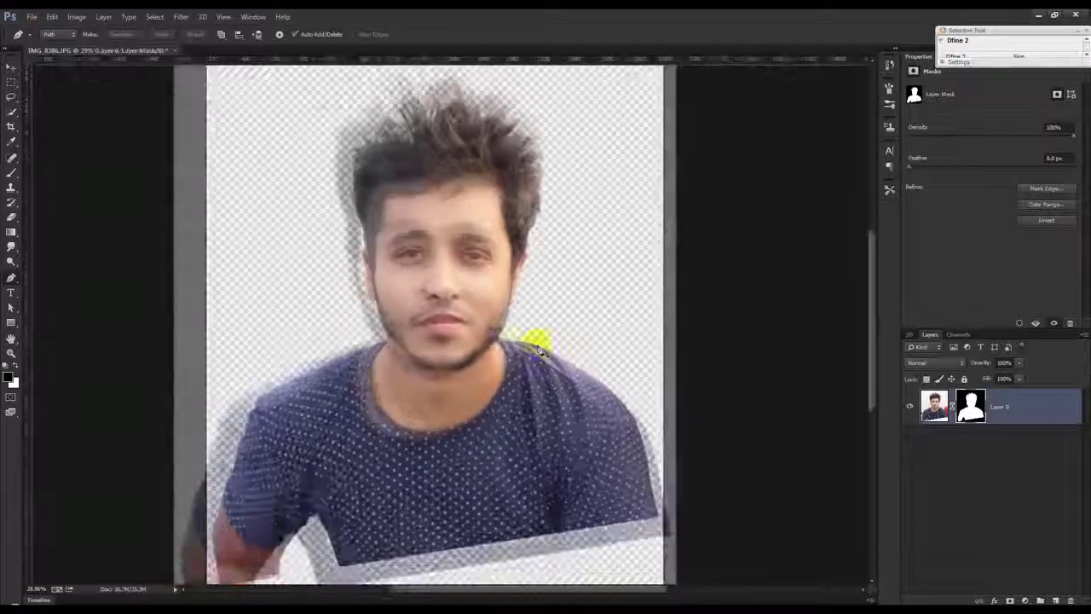
{"action": "left_click", "coordinate": [35, 17]}
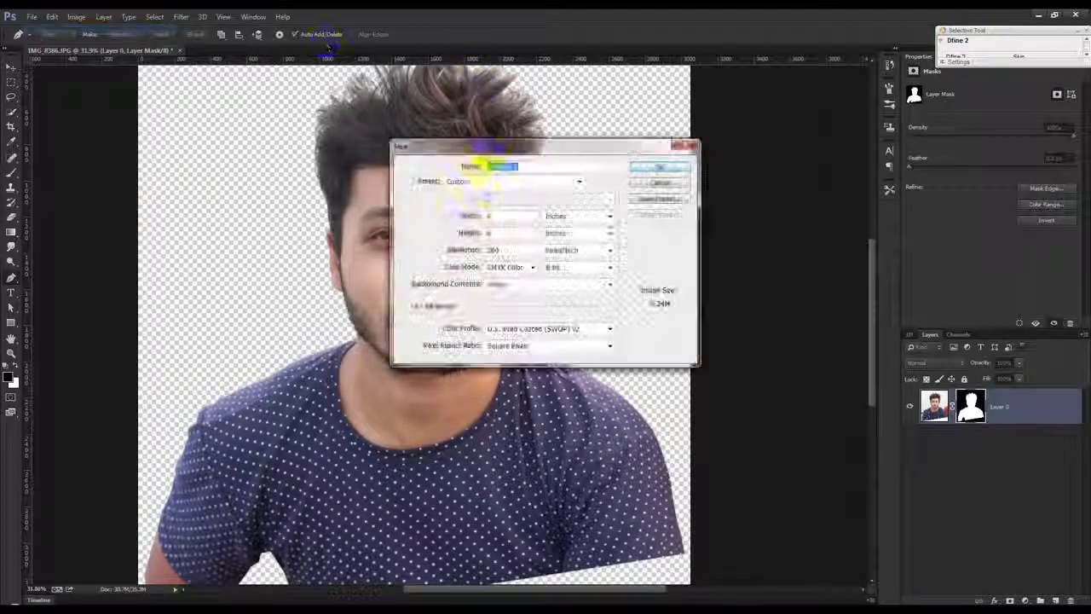
{"action": "left_click", "coordinate": [493, 181]}
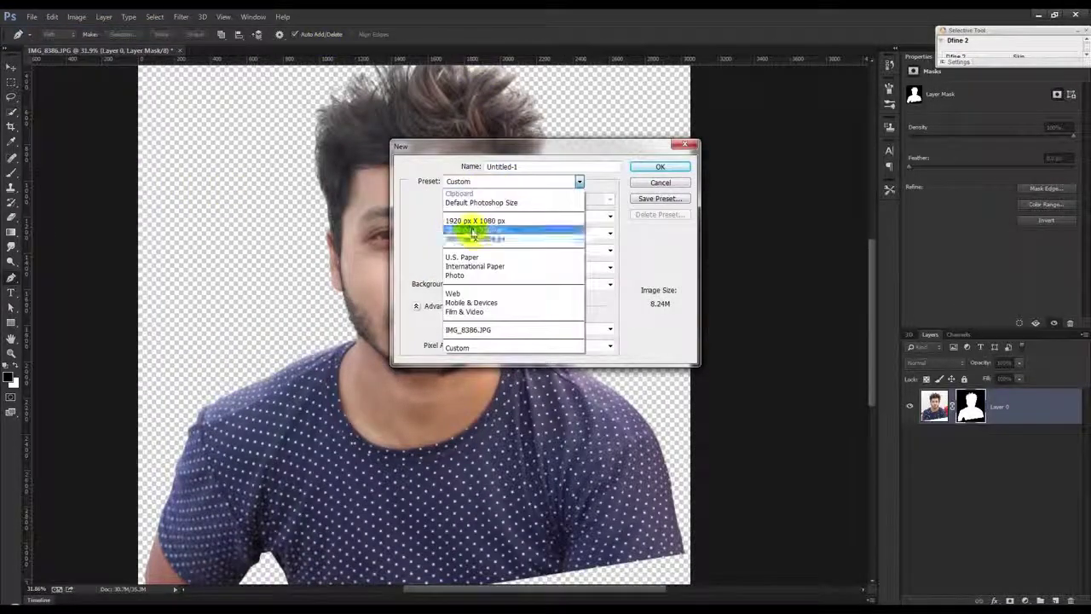
{"action": "left_click", "coordinate": [464, 231]}
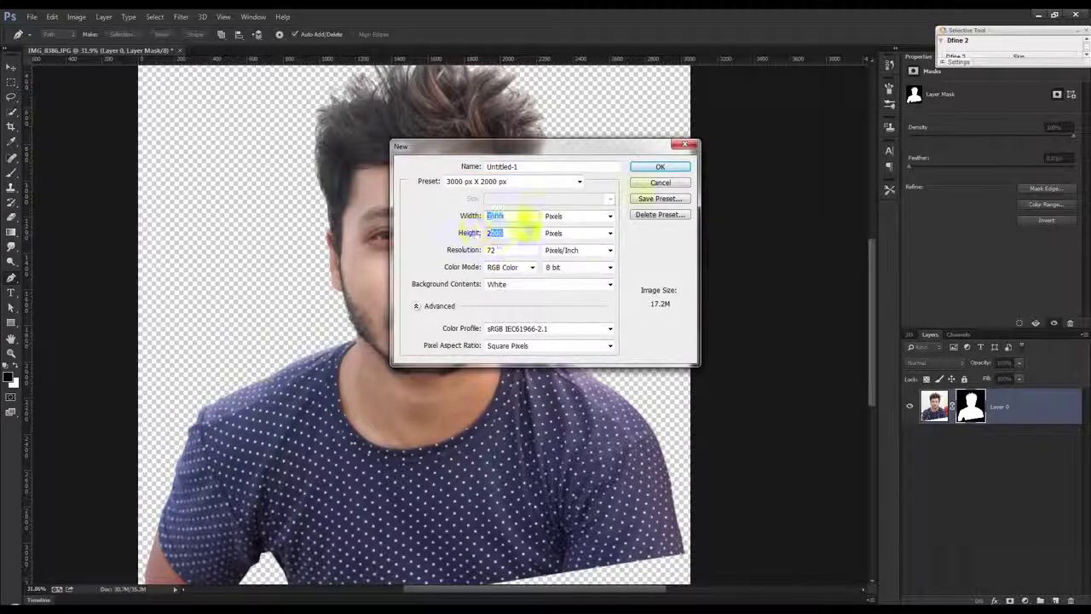
{"action": "left_click", "coordinate": [660, 166]}
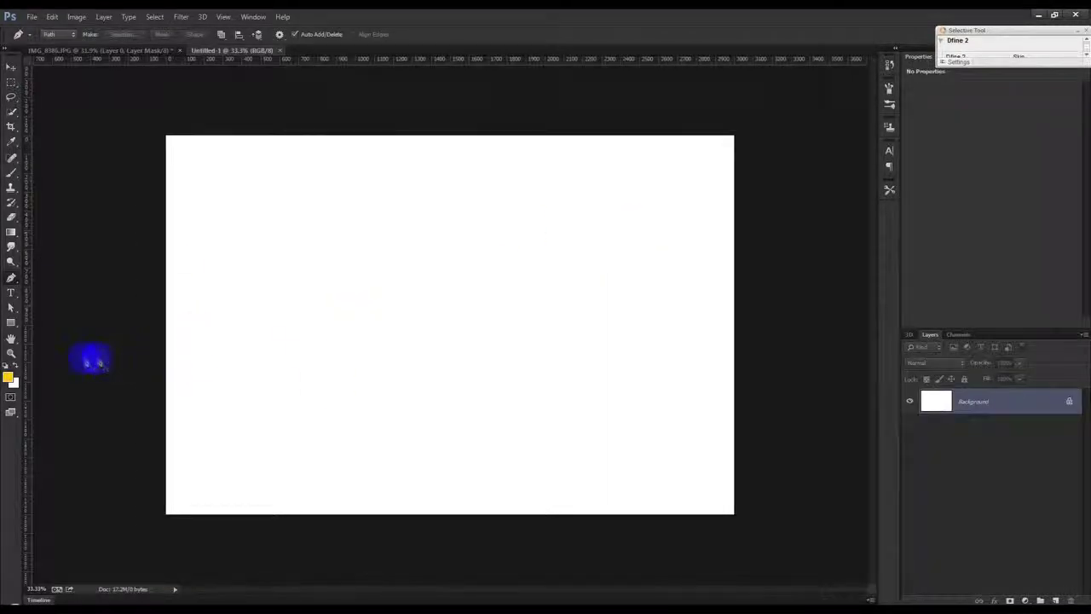
Set the foreground colour to yellow and fill the new canvas's Background with it
{"action": "left_click", "coordinate": [8, 376]}
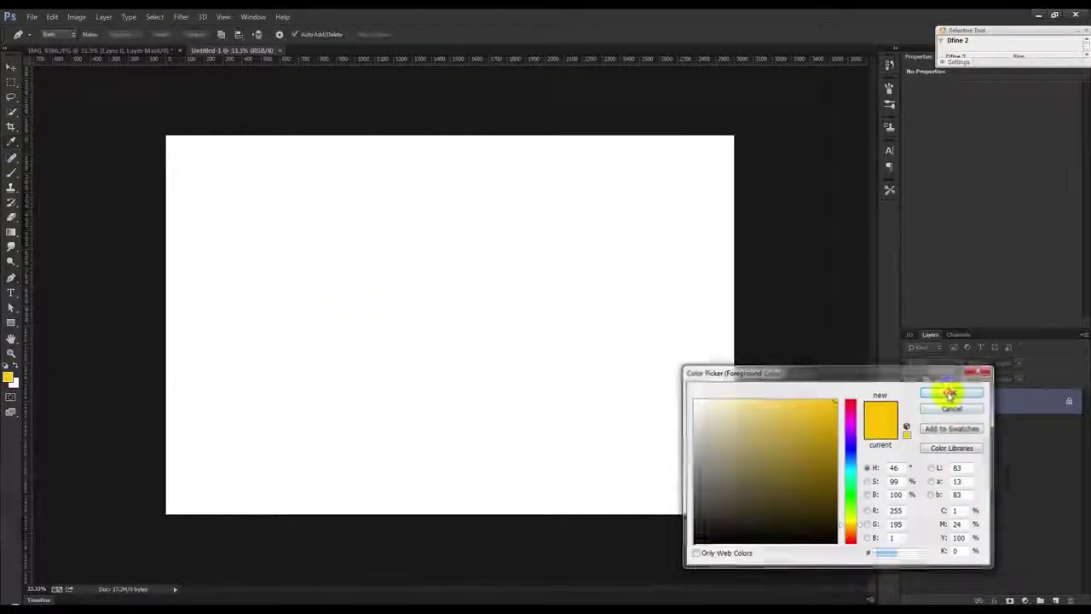
{"action": "left_click", "coordinate": [951, 391]}
{"action": "key", "text": "alt+BackSpace"}
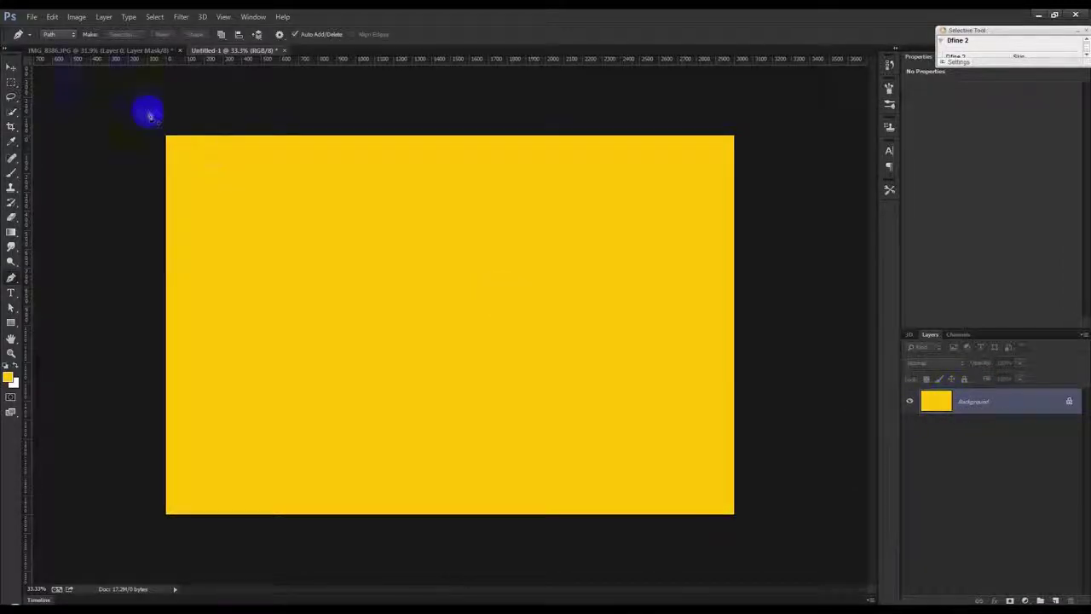
{"action": "left_click", "coordinate": [11, 68]}
{"action": "left_click", "coordinate": [73, 51]}
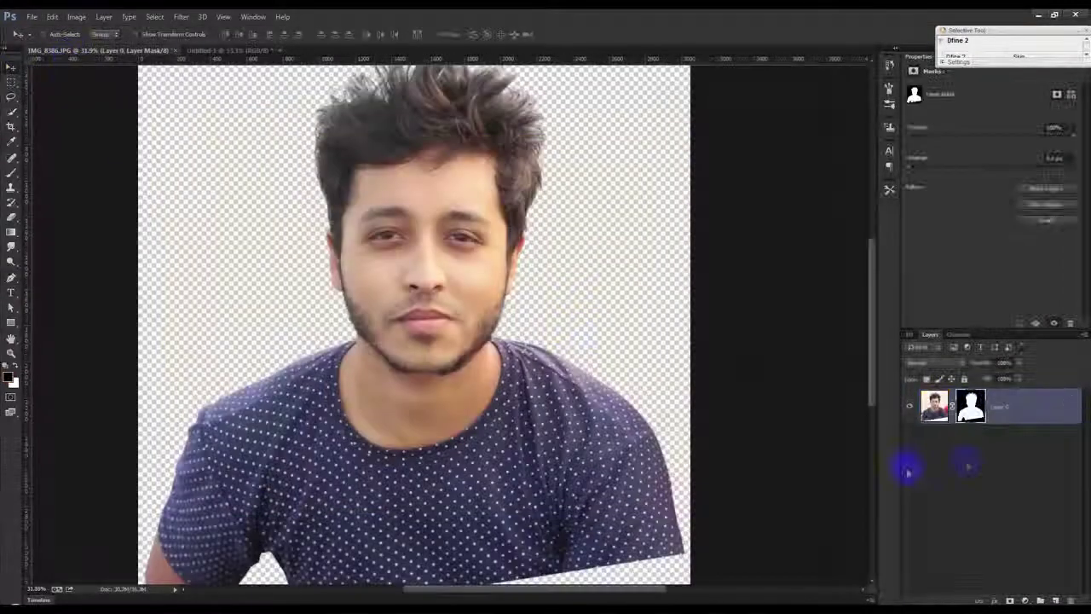
Drag the portrait into the yellow document, make Layer 1 a smart object and lower it
{"action": "mouse_move", "coordinate": [415, 176]}
{"action": "left_mouse_down"}
{"action": "mouse_move", "coordinate": [243, 67]}
{"action": "mouse_move", "coordinate": [390, 182]}
{"action": "left_mouse_up"}
{"action": "right_click", "coordinate": [1036, 403]}
{"action": "left_click", "coordinate": [926, 219]}
{"action": "mouse_move", "coordinate": [520, 307]}
{"action": "left_mouse_down"}
{"action": "mouse_move", "coordinate": [520, 327]}
{"action": "mouse_move", "coordinate": [405, 341]}
{"action": "left_mouse_up"}
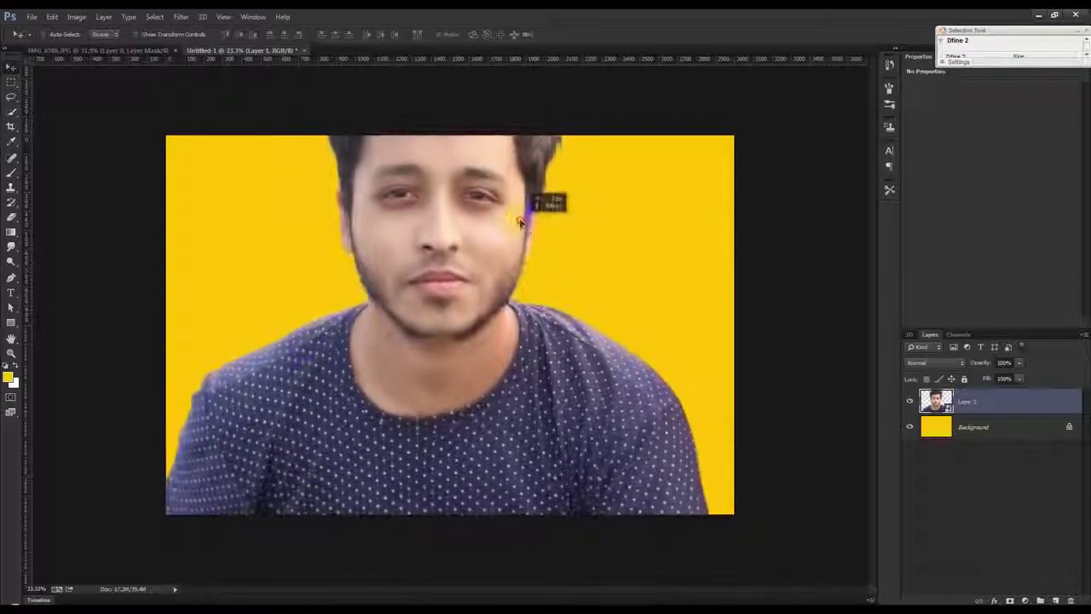
{"action": "scroll", "coordinate": [444, 358], "scroll_direction": "down", "scroll_amount": 2}
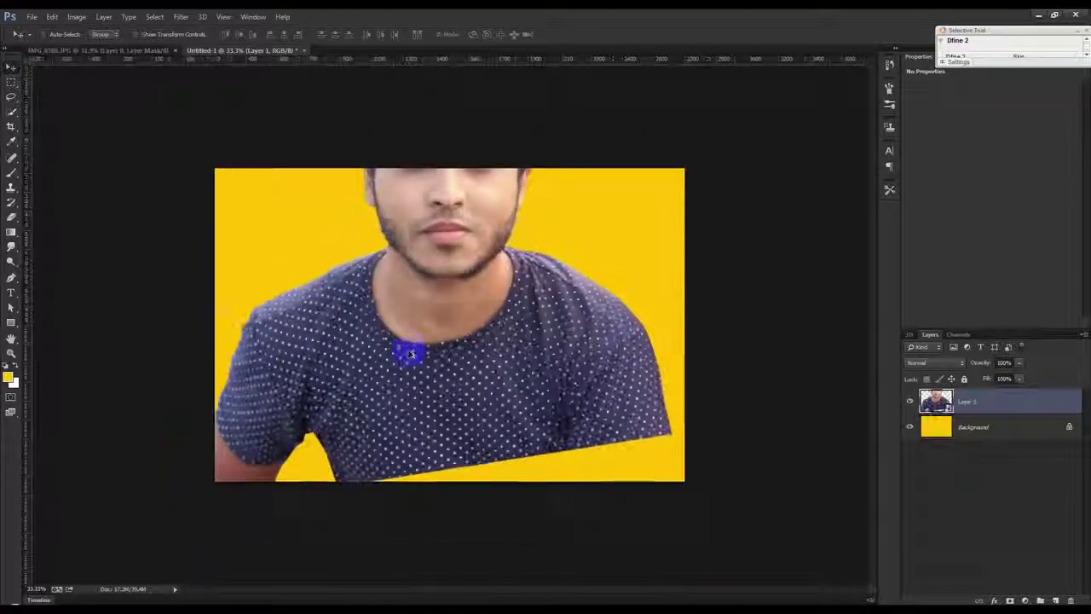
Scale the portrait to about 81% and duplicate it as Layer 1 copy
{"action": "key", "text": "ctrl+t"}
{"action": "left_click_drag", "start_coordinate": [673, 504], "coordinate": [630, 453]}
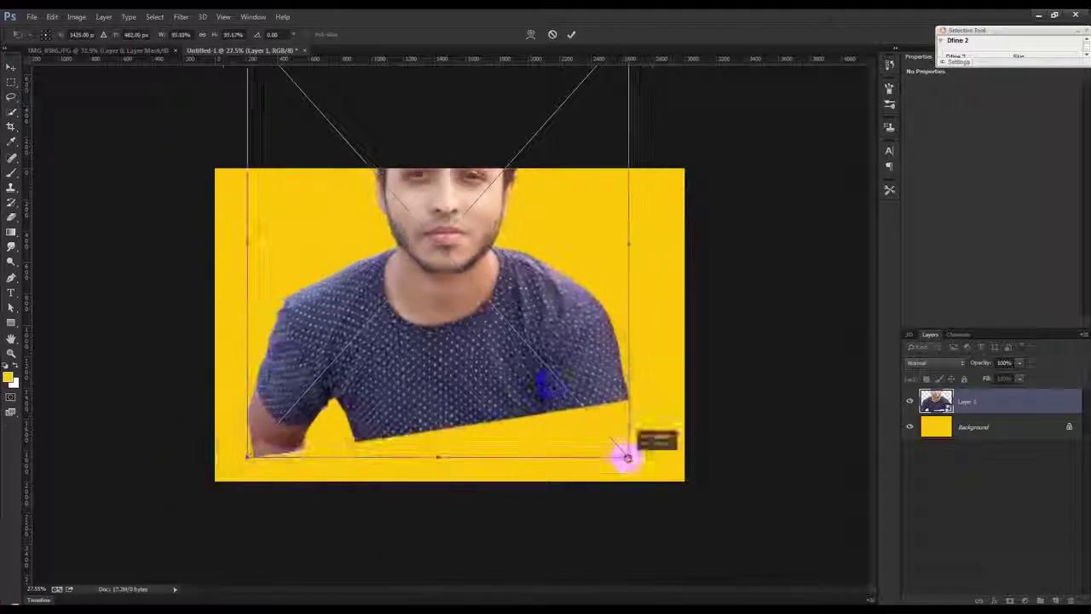
{"action": "left_click", "coordinate": [572, 36]}
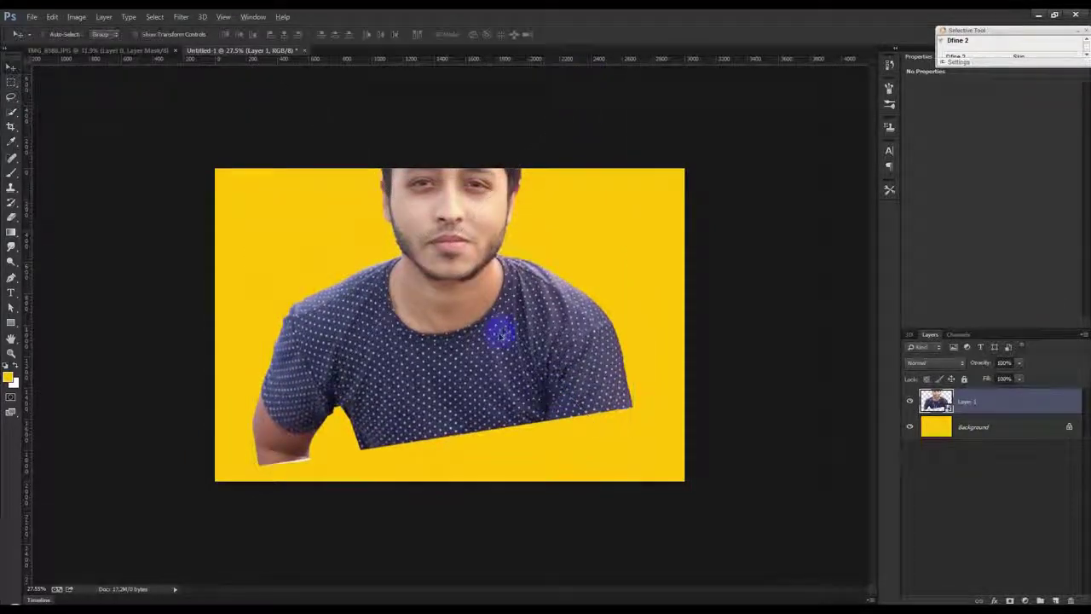
{"action": "key", "text": "ctrl+plus"}
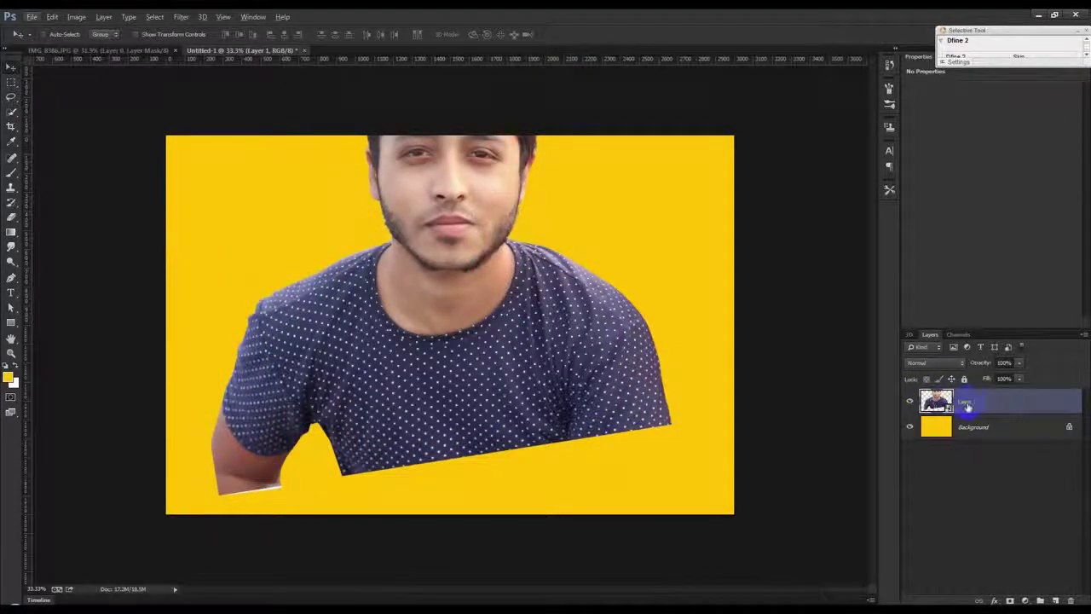
{"action": "key", "text": "ctrl+j"}
{"action": "key", "text": "ctrl+t"}
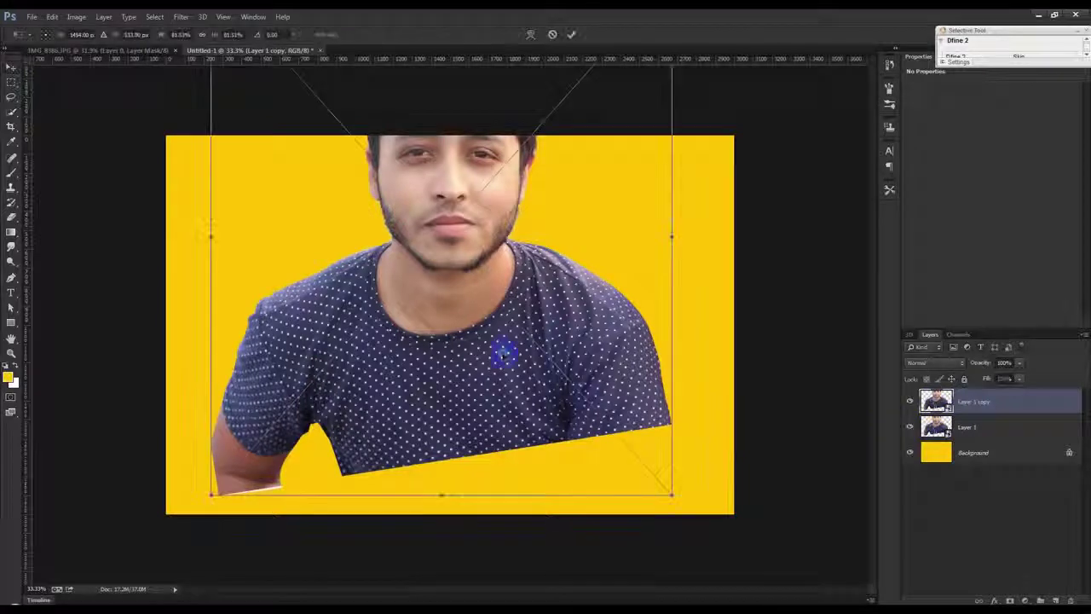
Flip the duplicate horizontally and offset it right at 58% opacity, then commit
{"action": "right_click", "coordinate": [570, 354]}
{"action": "left_click", "coordinate": [586, 511]}
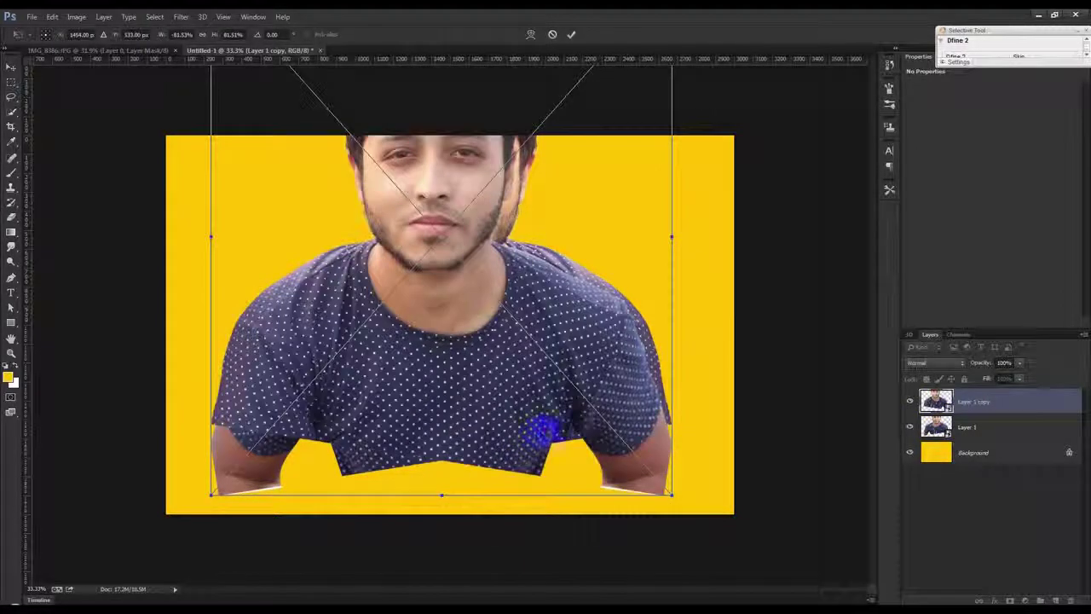
{"action": "left_click_drag", "start_coordinate": [538, 427], "coordinate": [561, 432]}
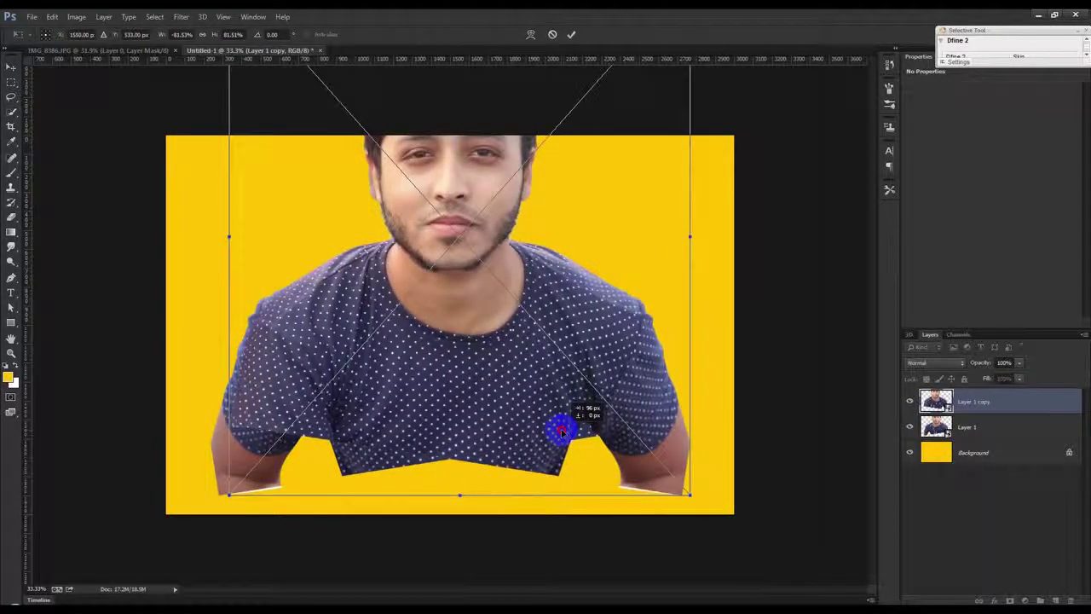
{"action": "left_click_drag", "start_coordinate": [980, 365], "coordinate": [955, 360]}
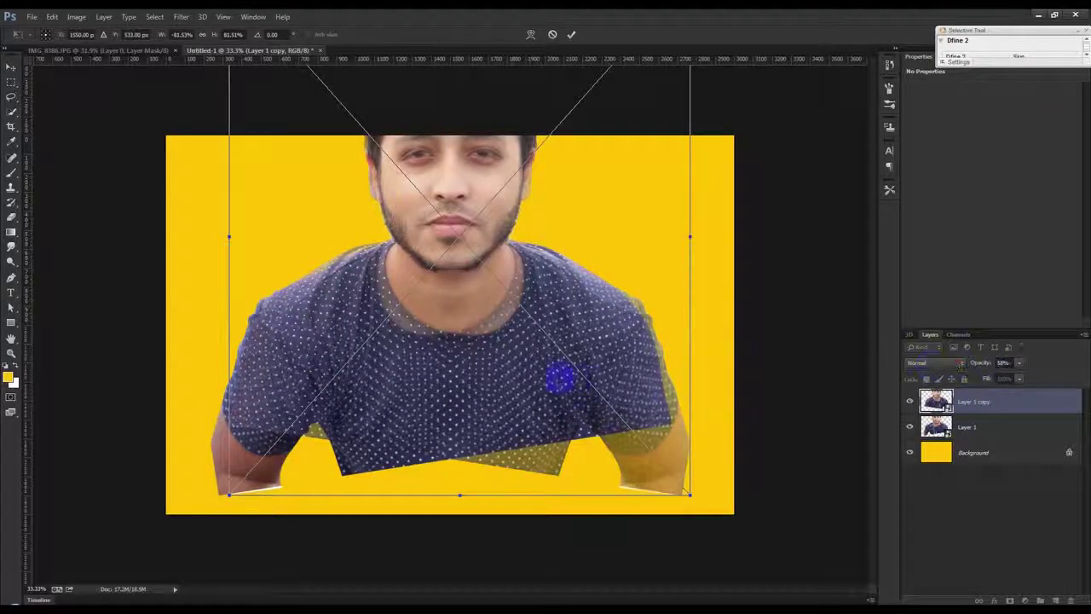
{"action": "scroll", "coordinate": [556, 381], "scroll_direction": "up", "scroll_amount": 2}
{"action": "mouse_move", "coordinate": [556, 381]}
{"action": "left_mouse_down"}
{"action": "mouse_move", "coordinate": [573, 375]}
{"action": "mouse_move", "coordinate": [563, 376]}
{"action": "left_mouse_up"}
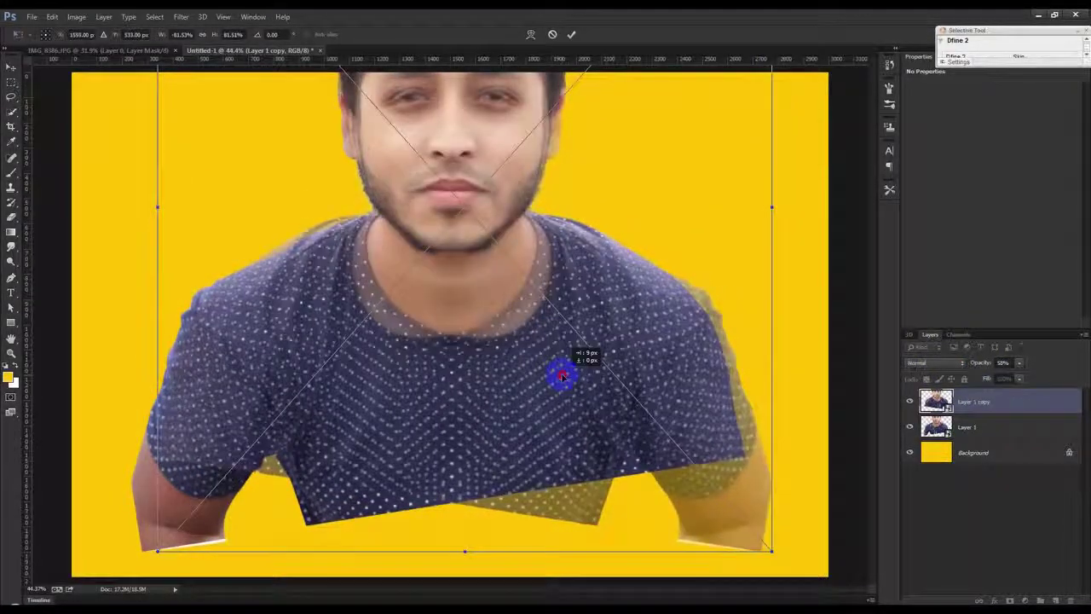
{"action": "left_click", "coordinate": [566, 38]}
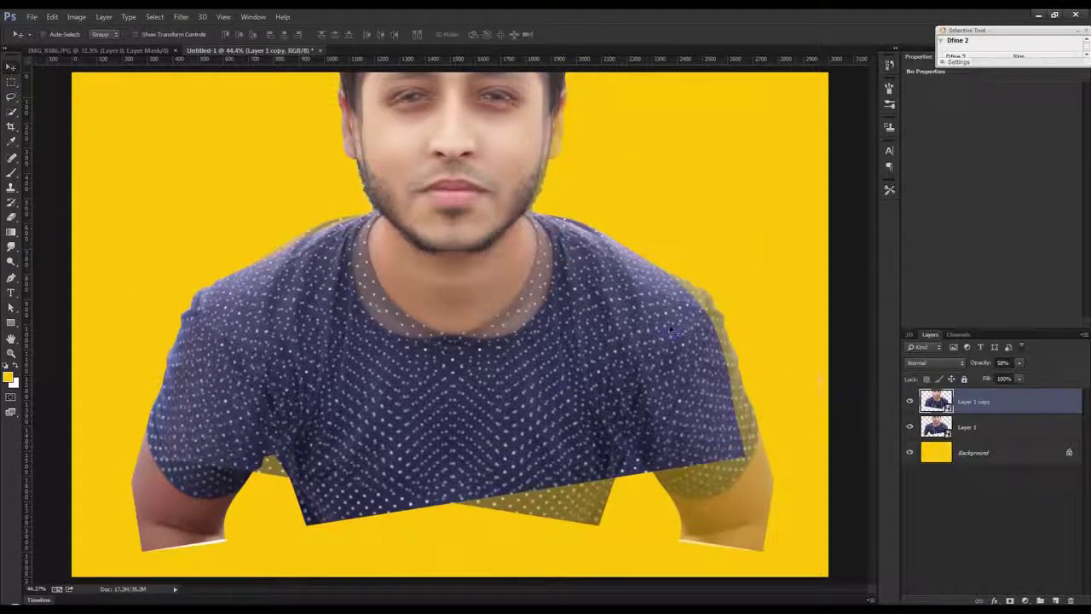
Fine-tune the mirrored copy's position, restore 100% opacity and add a layer mask
{"action": "mouse_move", "coordinate": [635, 322]}
{"action": "left_mouse_down"}
{"action": "mouse_move", "coordinate": [621, 312]}
{"action": "mouse_move", "coordinate": [628, 322]}
{"action": "left_mouse_up"}
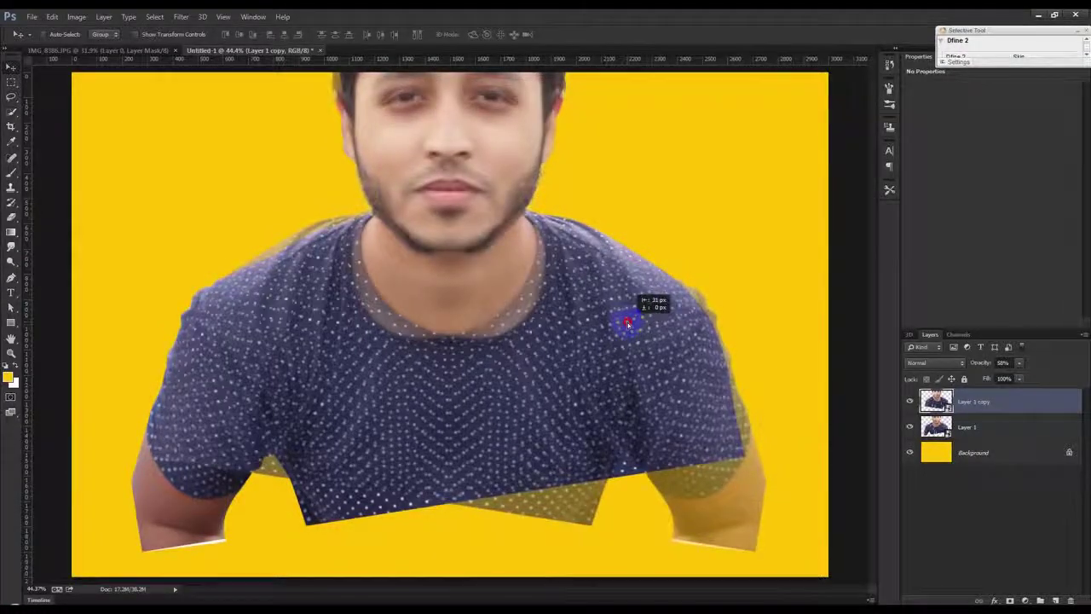
{"action": "left_click_drag", "start_coordinate": [627, 323], "coordinate": [621, 321]}
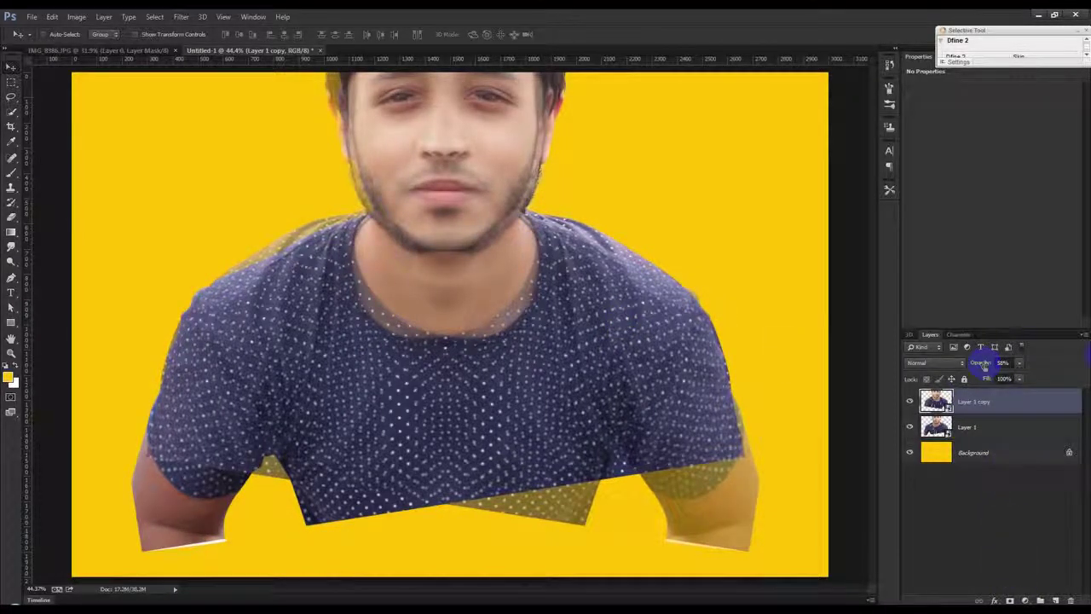
{"action": "left_click_drag", "start_coordinate": [983, 364], "coordinate": [1023, 368]}
{"action": "left_click", "coordinate": [1010, 599]}
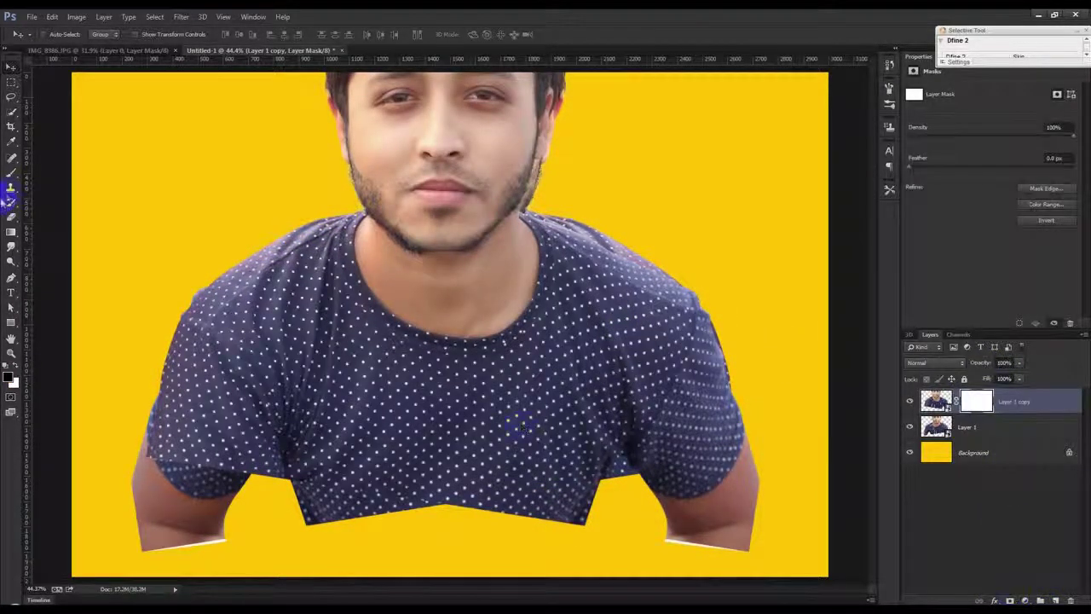
Paint black on Layer 1 copy's mask over the shirt hem and left jaw, brush size 1200
{"action": "left_click", "coordinate": [11, 173]}
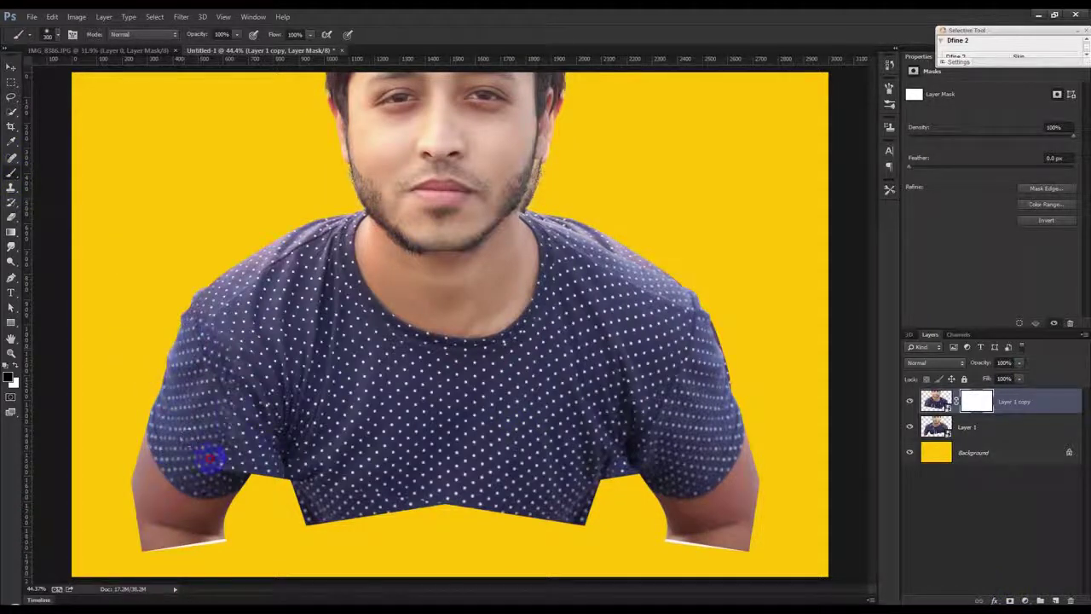
{"action": "mouse_move", "coordinate": [283, 463]}
{"action": "left_mouse_down"}
{"action": "mouse_move", "coordinate": [487, 526]}
{"action": "mouse_move", "coordinate": [584, 531]}
{"action": "mouse_move", "coordinate": [575, 492]}
{"action": "mouse_move", "coordinate": [596, 465]}
{"action": "mouse_move", "coordinate": [604, 487]}
{"action": "mouse_move", "coordinate": [502, 503]}
{"action": "left_mouse_up"}
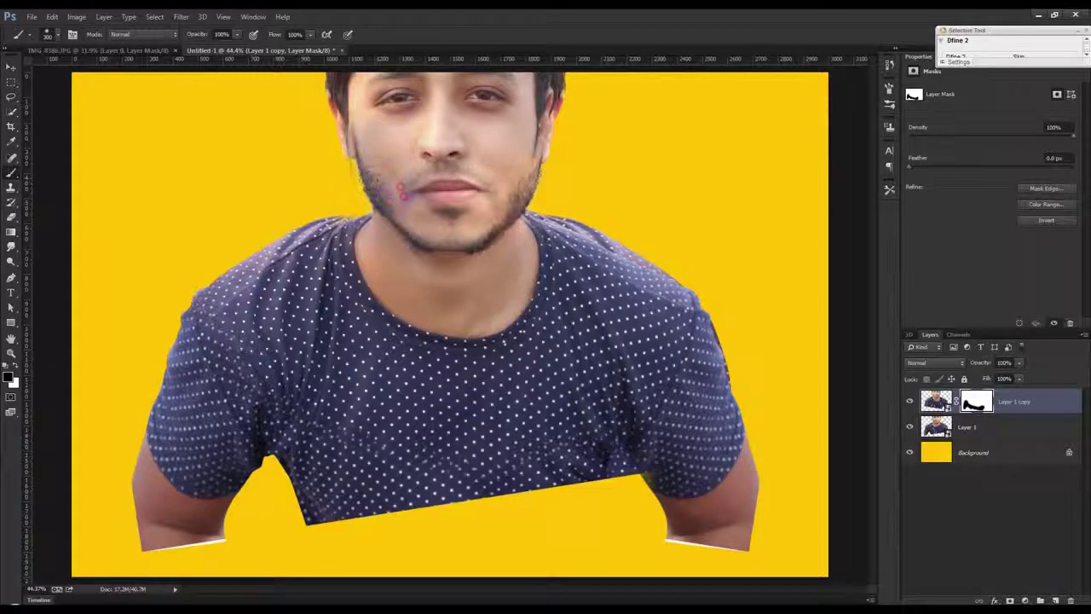
{"action": "left_click_drag", "start_coordinate": [379, 201], "coordinate": [298, 226]}
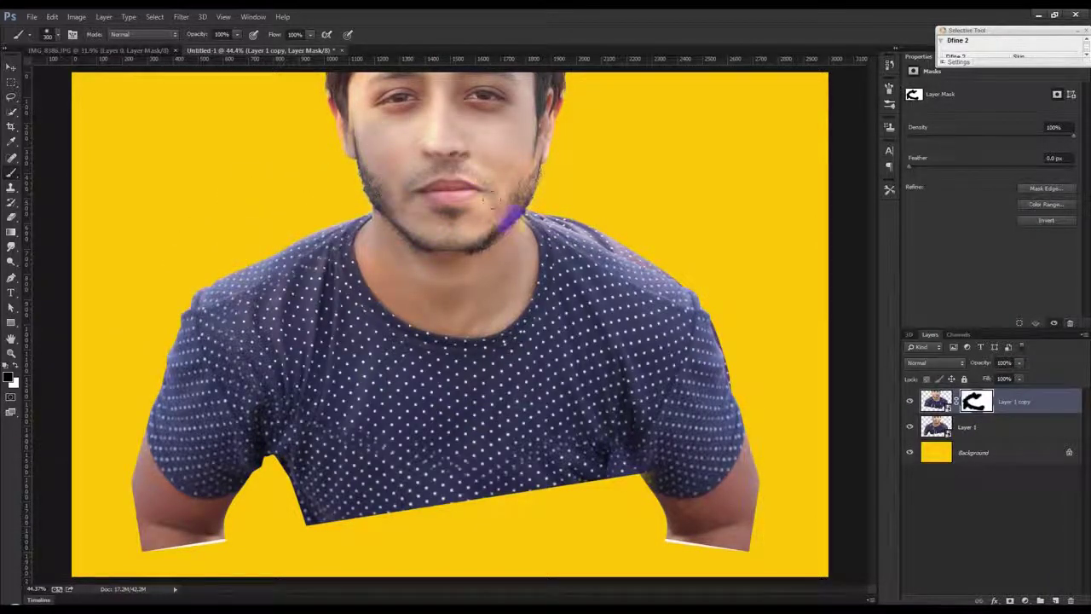
{"action": "scroll", "coordinate": [452, 343], "scroll_direction": "down", "scroll_amount": 3}
{"action": "left_click_drag", "start_coordinate": [486, 134], "coordinate": [537, 137]}
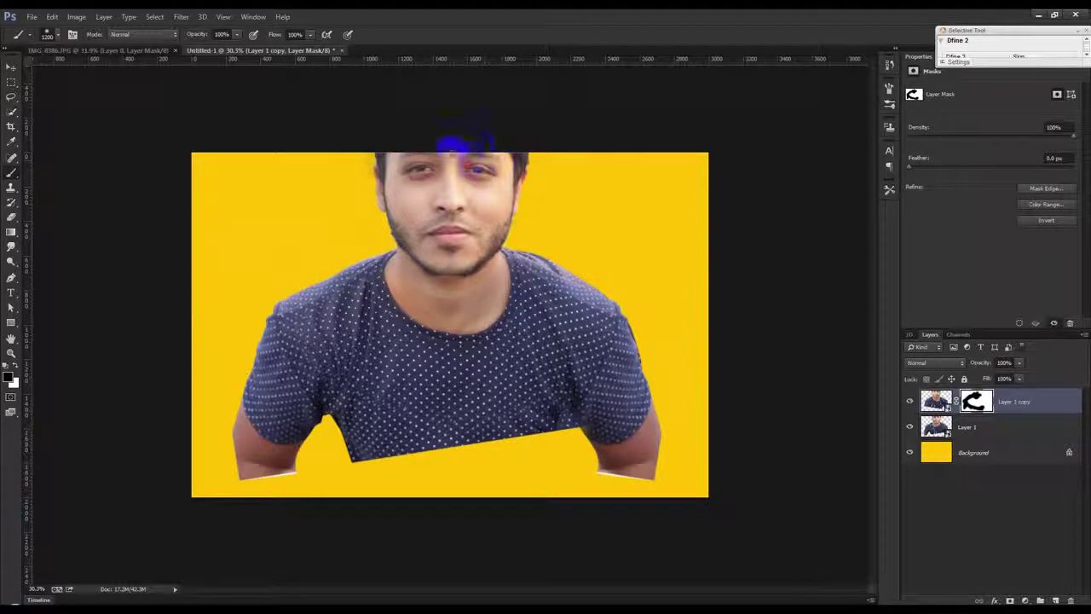
{"action": "left_click", "coordinate": [12, 65]}
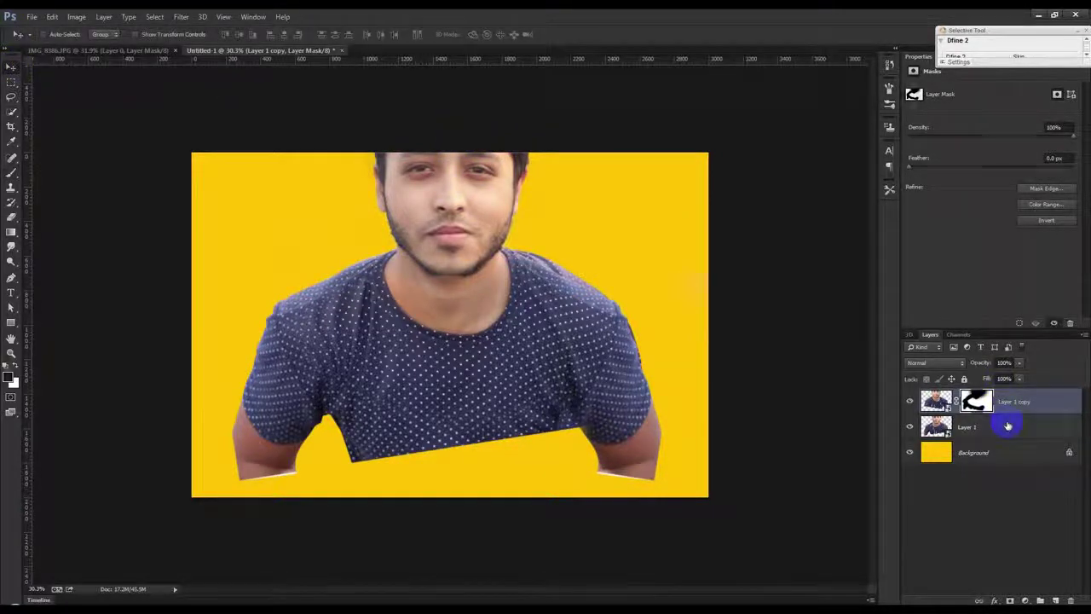
Move both portrait layers down together so the full hair shows on the canvas
{"action": "left_click", "coordinate": [1003, 426], "text": "shift"}
{"action": "left_click_drag", "start_coordinate": [673, 245], "coordinate": [671, 347]}
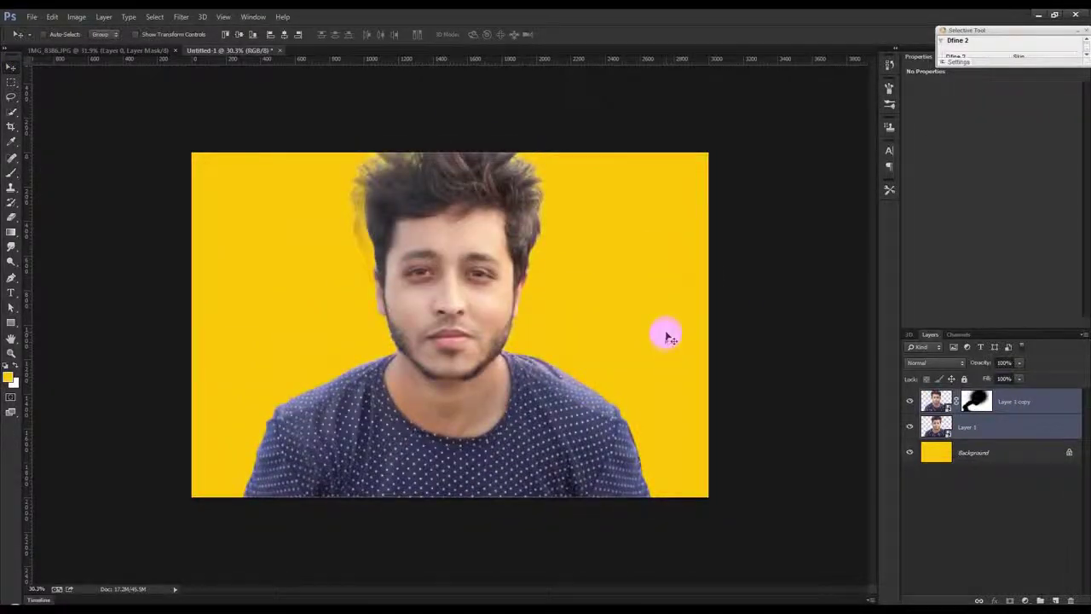
{"action": "scroll", "coordinate": [635, 362], "scroll_direction": "up", "scroll_amount": 2}
{"action": "scroll", "coordinate": [607, 370], "scroll_direction": "up", "scroll_amount": 2}
{"action": "scroll", "coordinate": [586, 367], "scroll_direction": "up", "scroll_amount": 1}
{"action": "scroll", "coordinate": [477, 341], "scroll_direction": "up", "scroll_amount": 1}
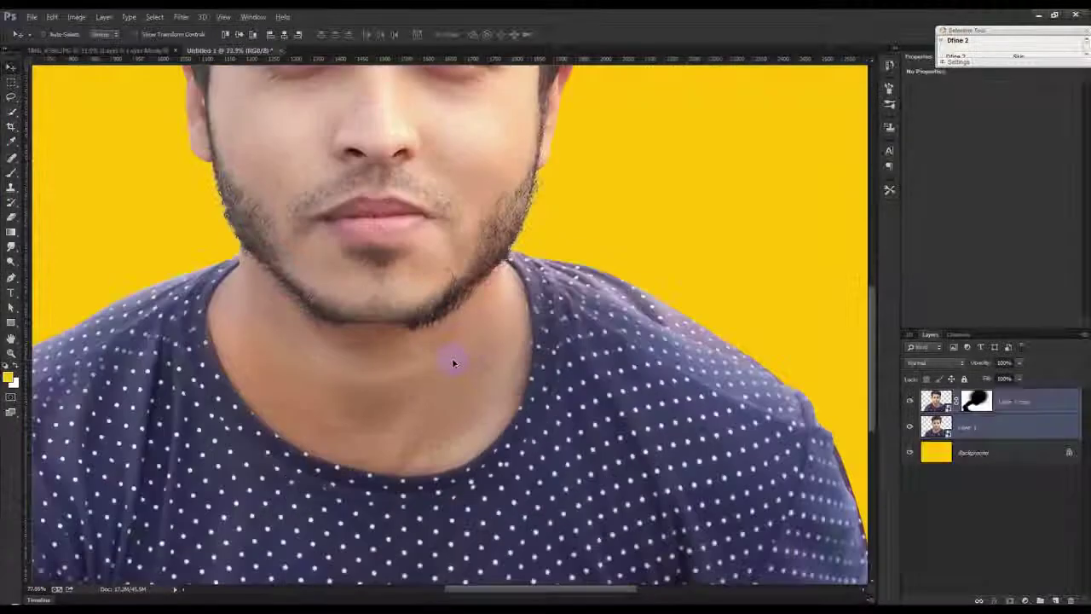
Fill Layer 1 copy's mask with black to hide the mirrored copy
{"action": "left_click", "coordinate": [977, 400]}
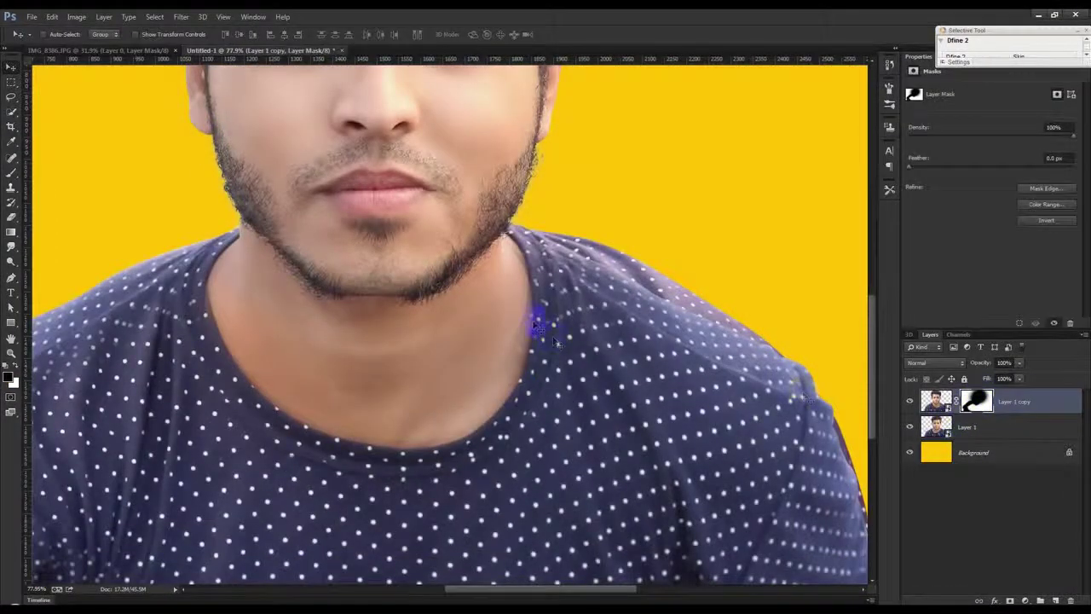
{"action": "scroll", "coordinate": [538, 324], "scroll_direction": "down", "scroll_amount": 3}
{"action": "scroll", "coordinate": [543, 320], "scroll_direction": "down", "scroll_amount": 1}
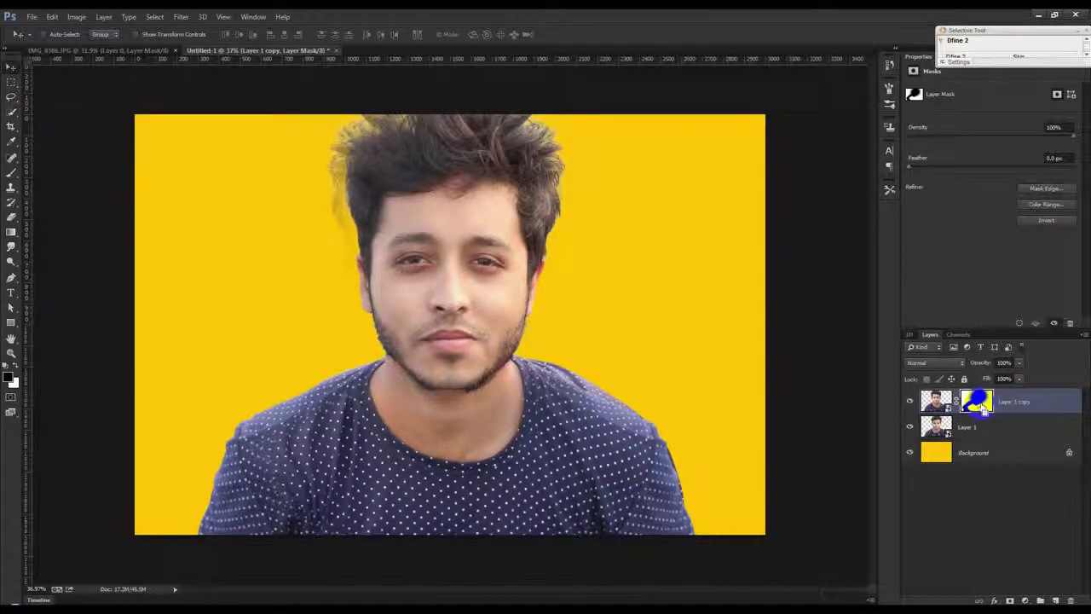
{"action": "key", "text": "ctrl+alt+z"}
{"action": "key", "text": "ctrl+alt+z"}
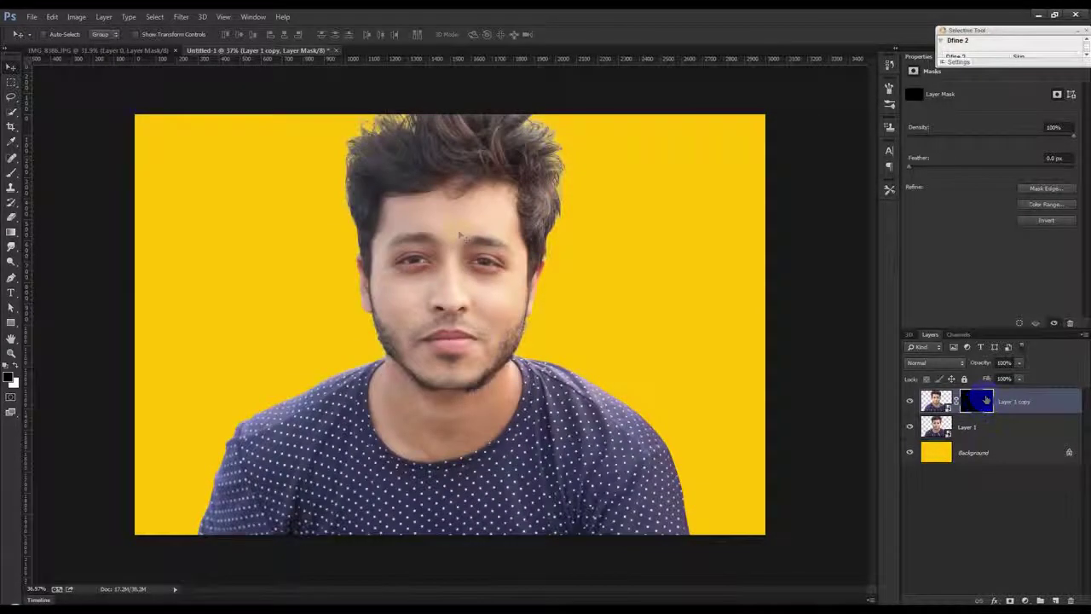
Paint white with the Brush on the mask to reveal the copy's right shoulder
{"action": "left_click", "coordinate": [11, 171]}
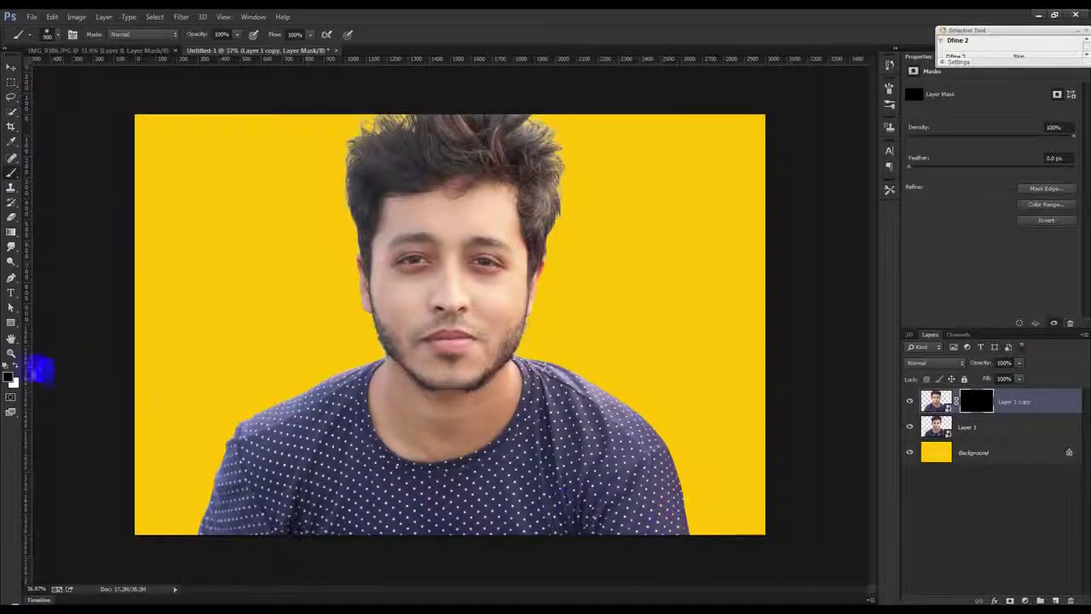
{"action": "left_click", "coordinate": [14, 365]}
{"action": "mouse_move", "coordinate": [683, 541]}
{"action": "left_mouse_down"}
{"action": "mouse_move", "coordinate": [676, 419]}
{"action": "mouse_move", "coordinate": [611, 387]}
{"action": "left_mouse_up"}
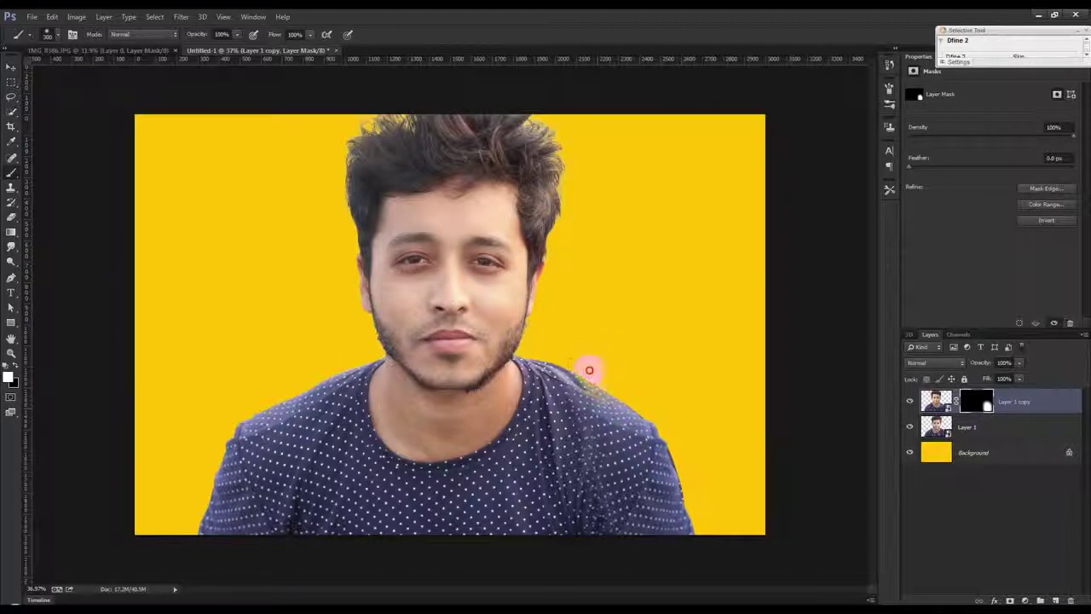
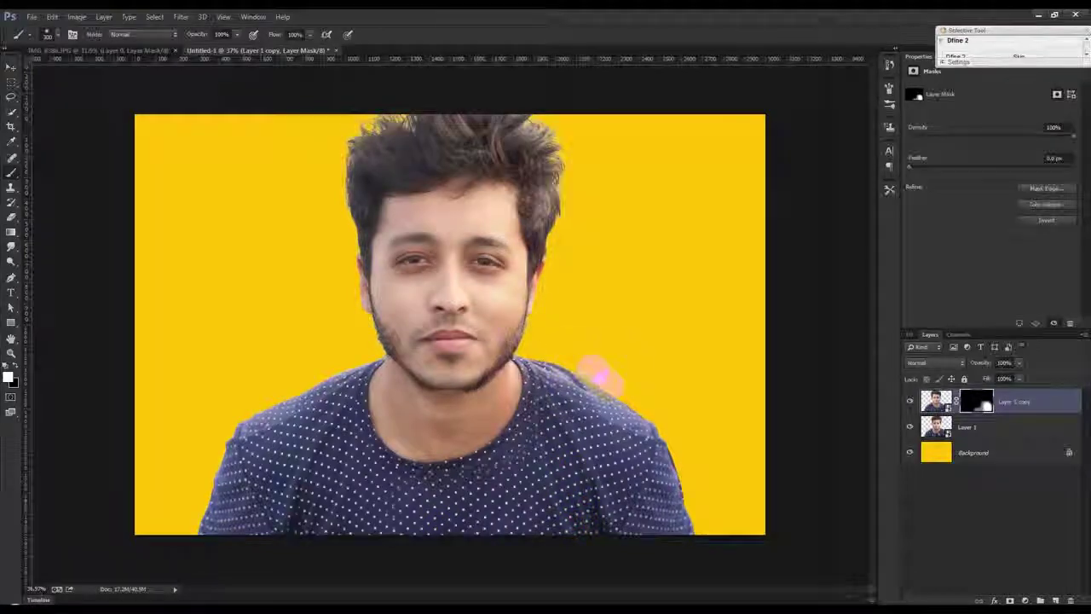
Add a layer mask to Layer 1 and mask out the right shoulder edge with a smaller brush
{"action": "scroll", "coordinate": [597, 366], "scroll_direction": "up", "scroll_amount": 3}
{"action": "left_click", "coordinate": [961, 428]}
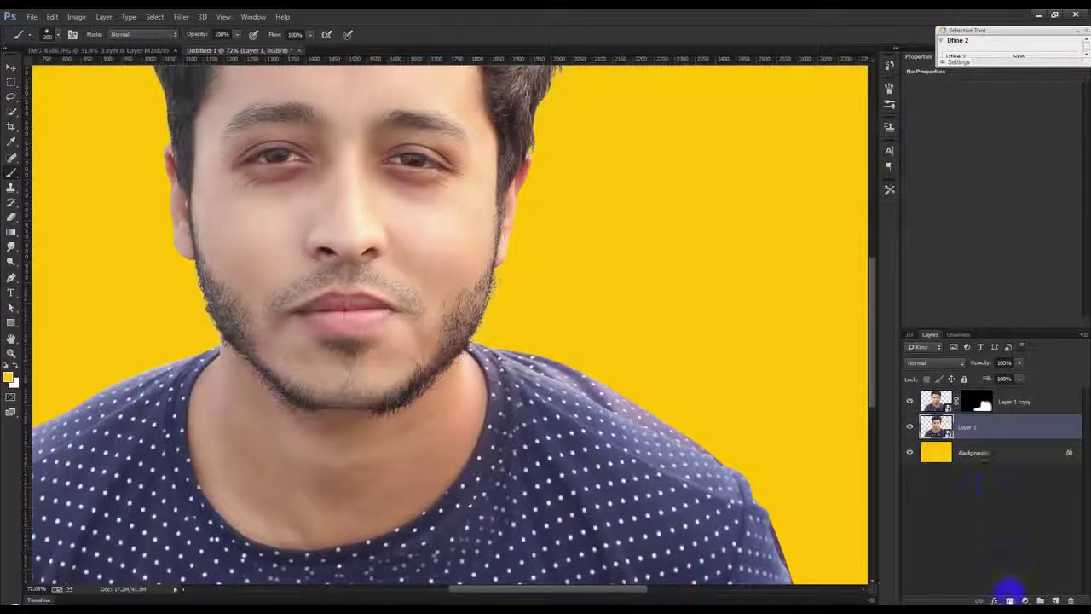
{"action": "left_click", "coordinate": [1010, 600]}
{"action": "scroll", "coordinate": [655, 459], "scroll_direction": "up", "scroll_amount": 1}
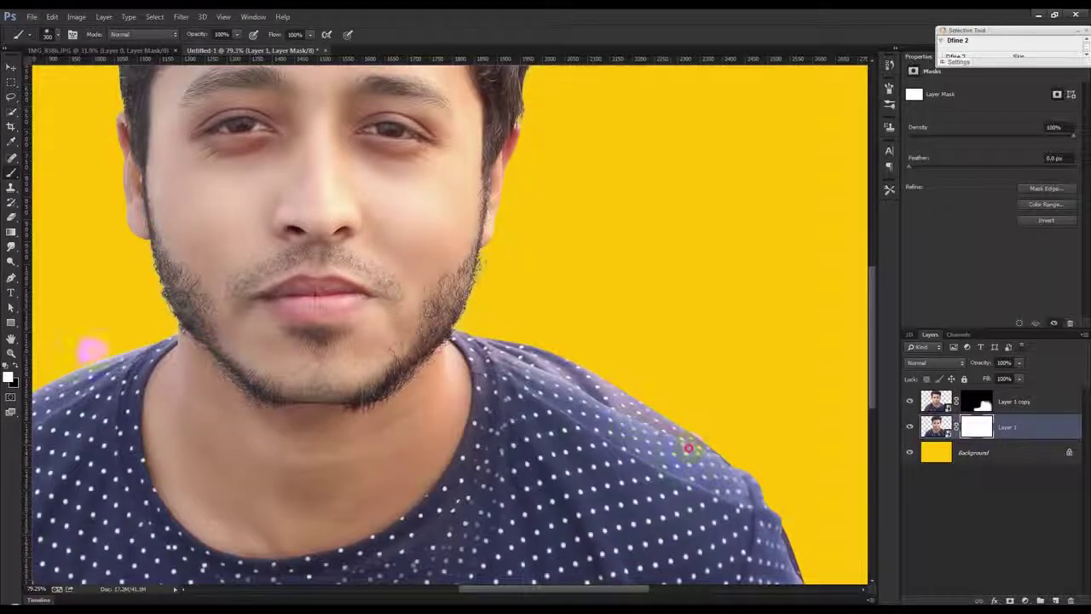
{"action": "left_click_drag", "start_coordinate": [597, 388], "coordinate": [716, 456]}
{"action": "mouse_move", "coordinate": [787, 520]}
{"action": "left_mouse_down"}
{"action": "mouse_move", "coordinate": [687, 401]}
{"action": "mouse_move", "coordinate": [740, 525]}
{"action": "left_mouse_up"}
{"action": "left_click_drag", "start_coordinate": [645, 366], "coordinate": [688, 458]}
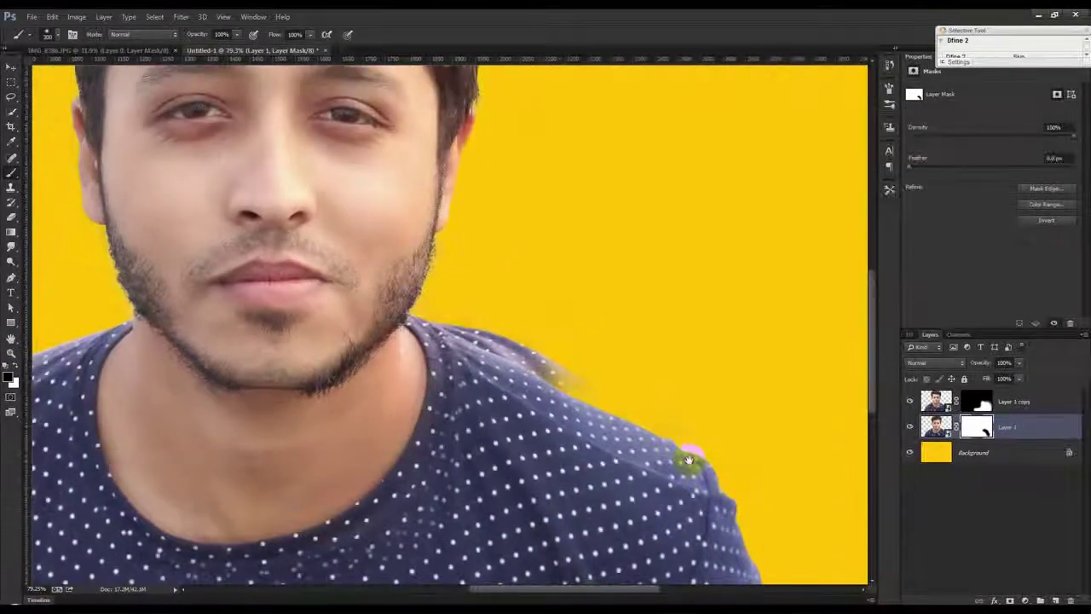
{"action": "key", "text": "bracketleft"}
{"action": "key", "text": "bracketleft"}
{"action": "key", "text": "bracketleft"}
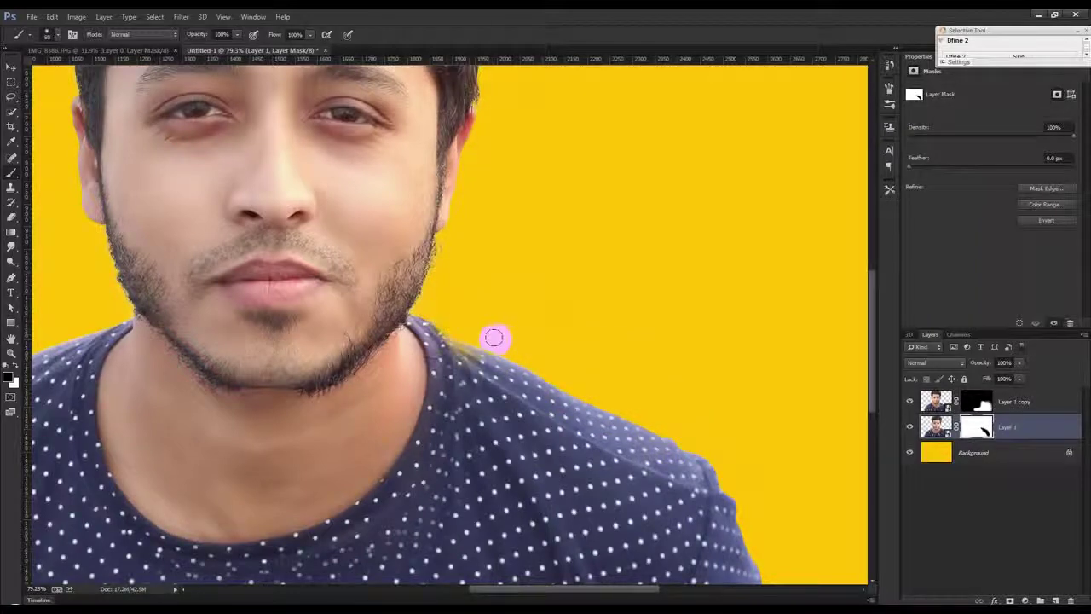
Paint away the green fringe on the shoulder in Layer 1 copy's mask
{"action": "left_click", "coordinate": [977, 402]}
{"action": "scroll", "coordinate": [410, 388], "scroll_direction": "up", "scroll_amount": 2}
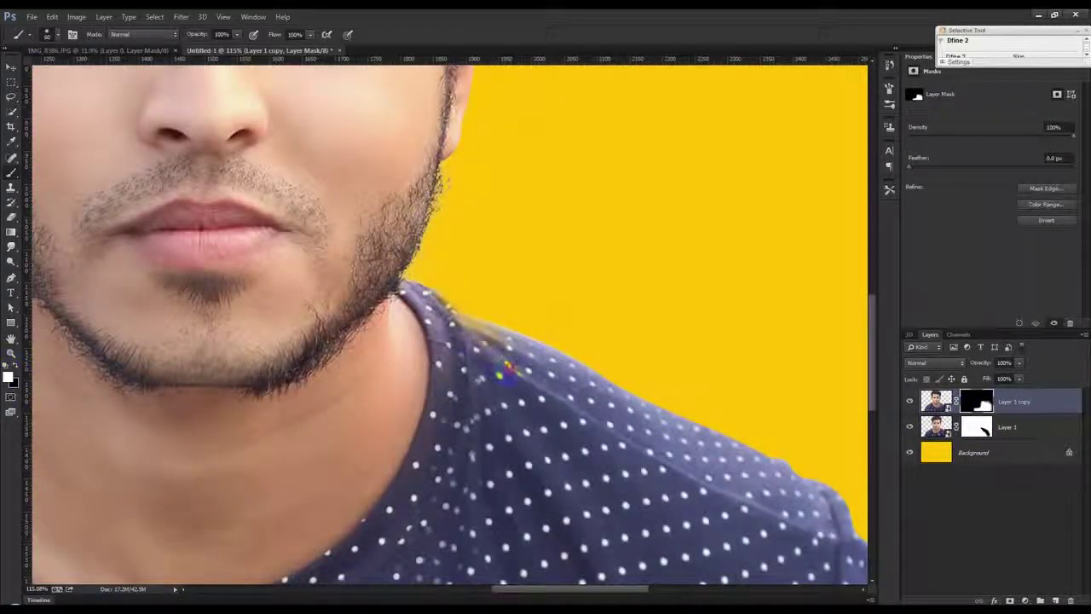
{"action": "left_click_drag", "start_coordinate": [457, 305], "coordinate": [454, 317]}
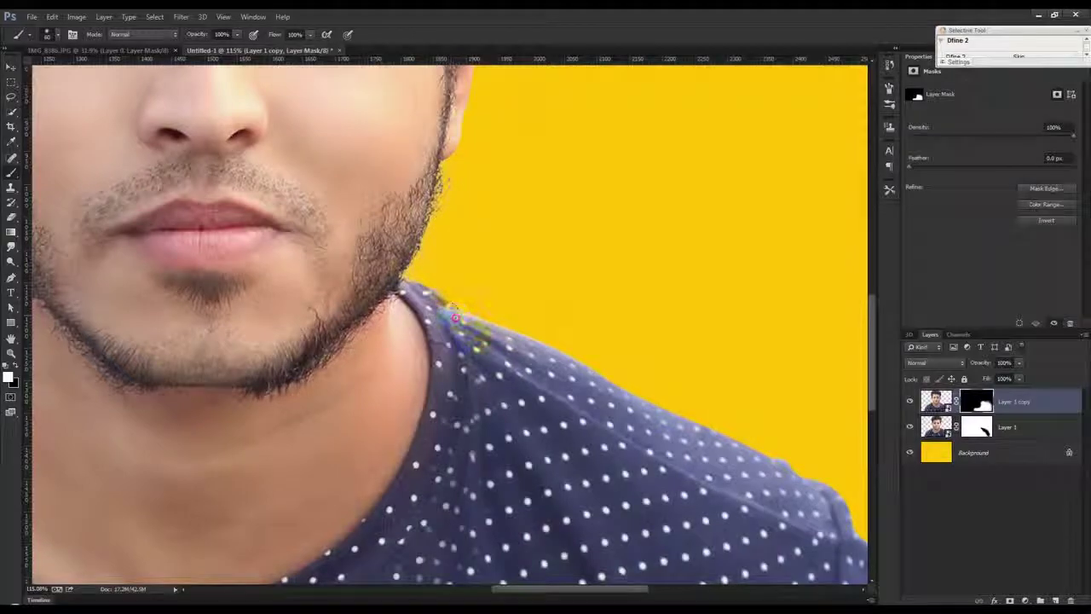
{"action": "scroll", "coordinate": [430, 290], "scroll_direction": "up", "scroll_amount": 2}
{"action": "scroll", "coordinate": [434, 292], "scroll_direction": "up", "scroll_amount": 1}
{"action": "scroll", "coordinate": [439, 294], "scroll_direction": "up", "scroll_amount": 1}
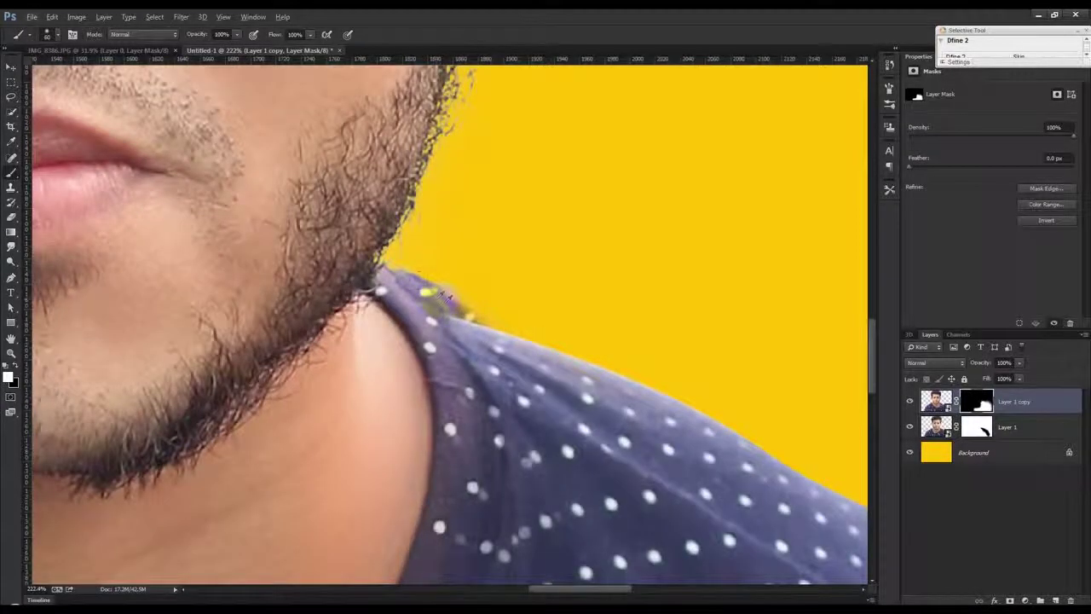
{"action": "scroll", "coordinate": [449, 298], "scroll_direction": "up", "scroll_amount": 1}
Back on Layer 1's mask, remove the green fringe by the jaw using a softer brush preset
{"action": "left_click", "coordinate": [977, 427]}
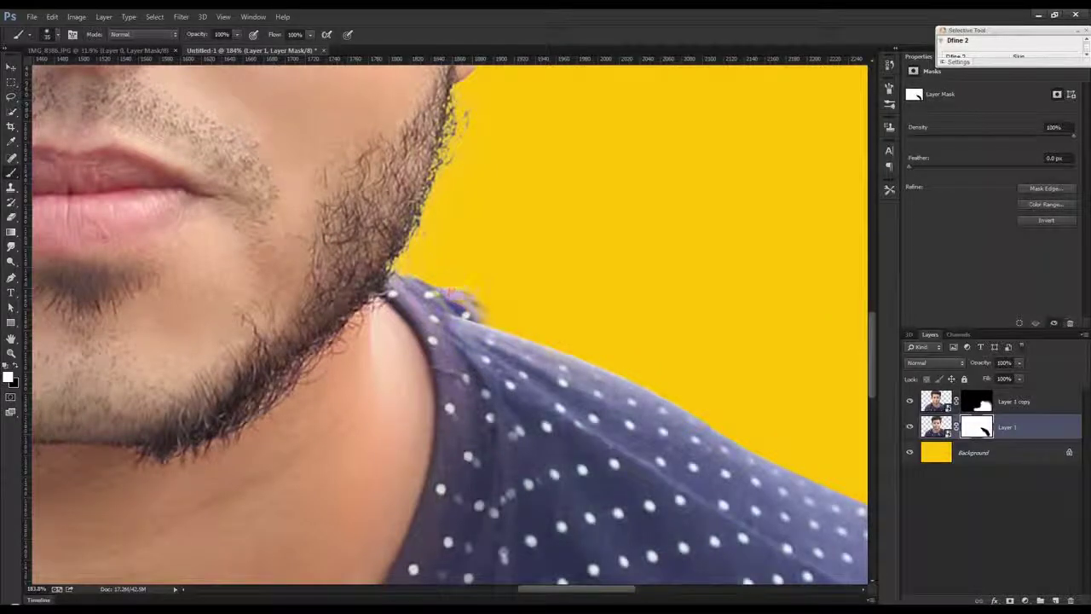
{"action": "left_click", "coordinate": [479, 306]}
{"action": "left_click_drag", "start_coordinate": [436, 280], "coordinate": [472, 315]}
{"action": "right_click", "coordinate": [476, 315]}
{"action": "left_click", "coordinate": [584, 380]}
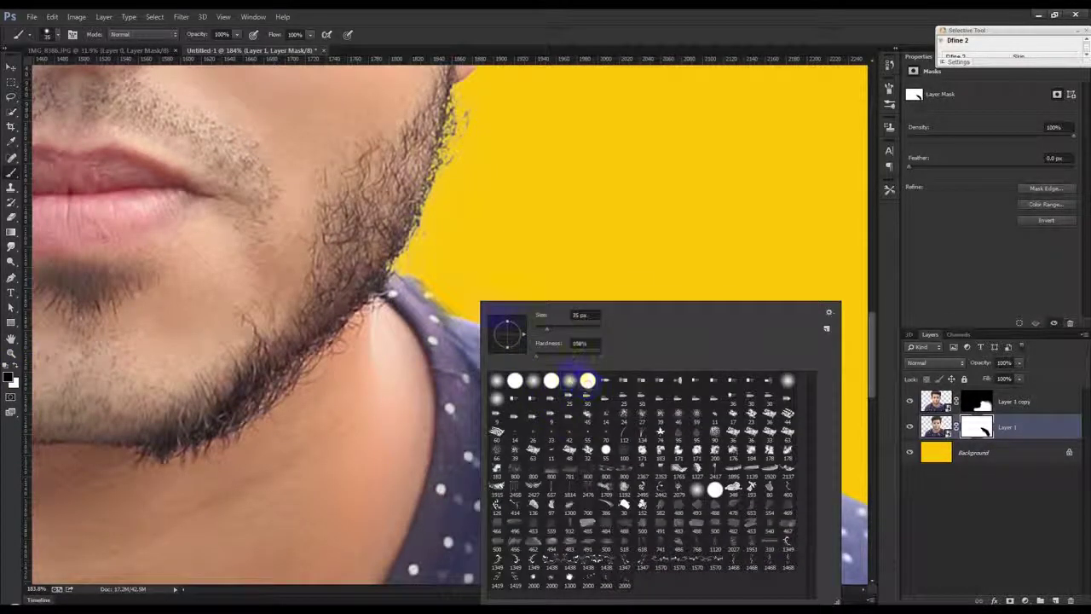
{"action": "left_click", "coordinate": [451, 293]}
{"action": "left_click_drag", "start_coordinate": [451, 293], "coordinate": [448, 296]}
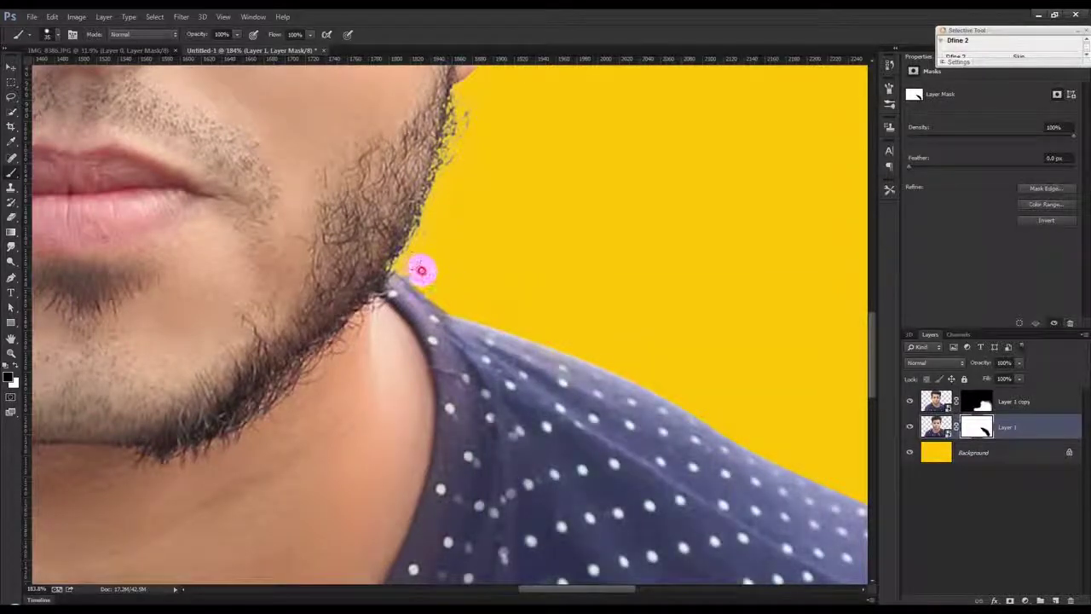
{"action": "mouse_move", "coordinate": [466, 308]}
{"action": "left_mouse_down"}
{"action": "mouse_move", "coordinate": [476, 307]}
{"action": "mouse_move", "coordinate": [429, 274]}
{"action": "mouse_move", "coordinate": [440, 280]}
{"action": "left_mouse_up"}
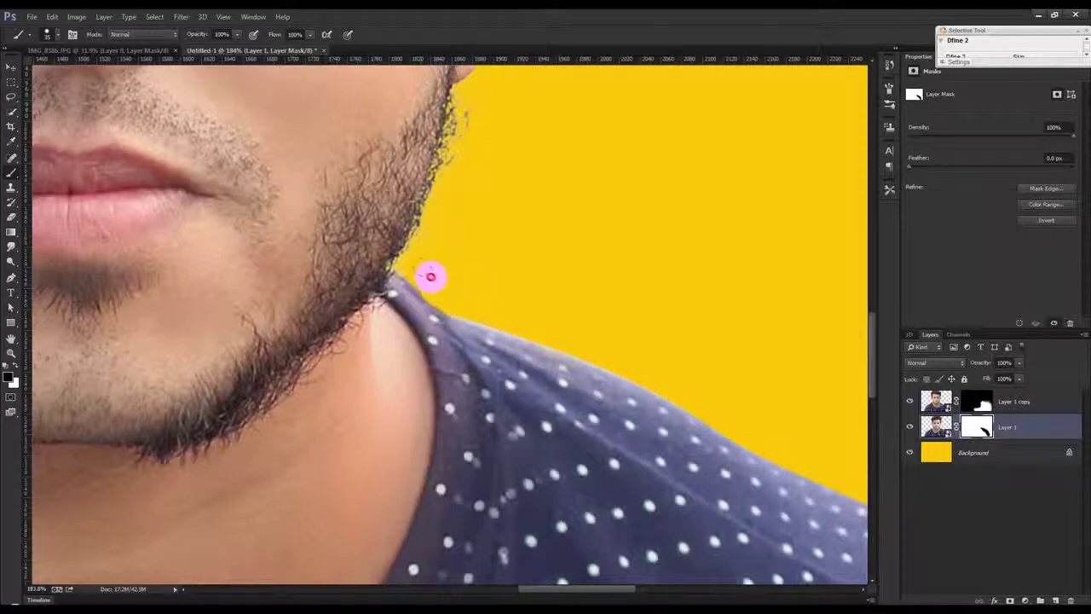
{"action": "scroll", "coordinate": [441, 276], "scroll_direction": "down", "scroll_amount": 6}
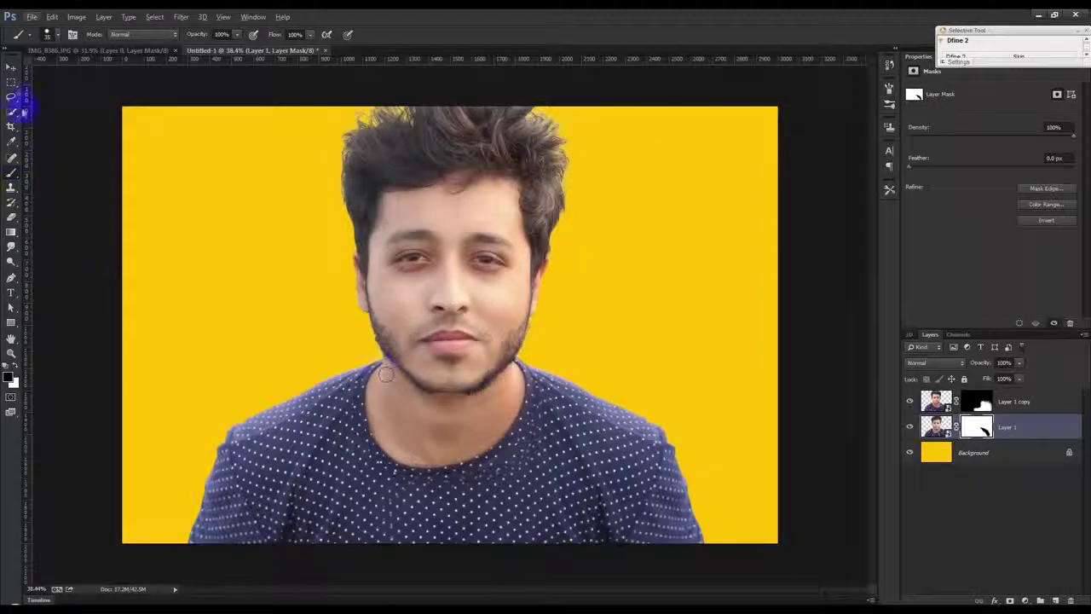
Merge the two portrait layers and scale them proportionally to 90%, moving them down slightly
{"action": "left_click", "coordinate": [11, 67]}
{"action": "left_click", "coordinate": [943, 383]}
{"action": "left_click", "coordinate": [1024, 403], "text": "ctrl"}
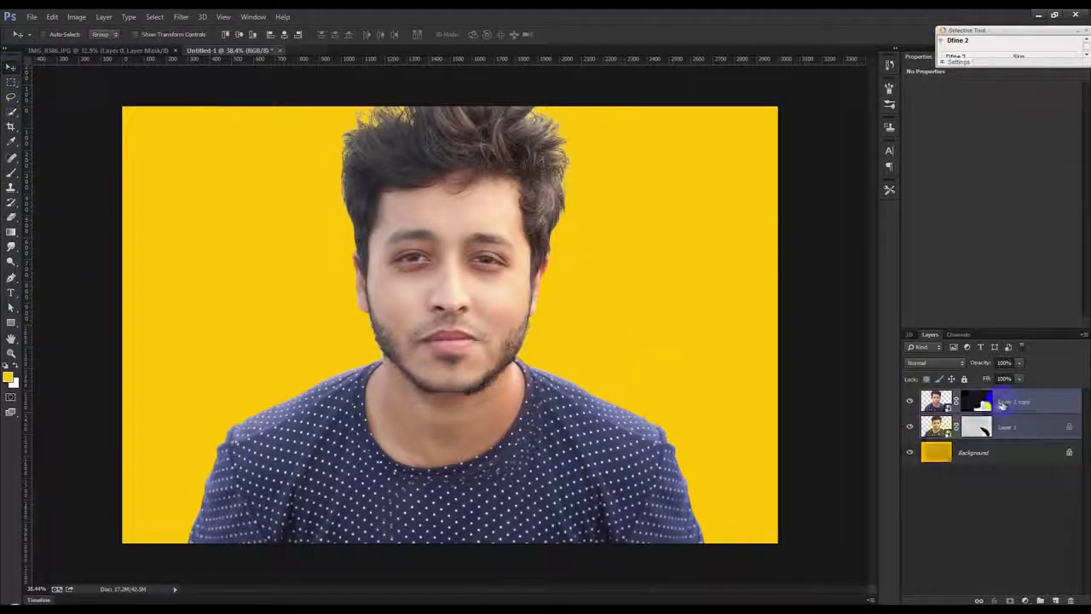
{"action": "key", "text": "ctrl+e"}
{"action": "key", "text": "ctrl+t"}
{"action": "left_click", "coordinate": [200, 35]}
{"action": "left_click_drag", "start_coordinate": [165, 40], "coordinate": [151, 39]}
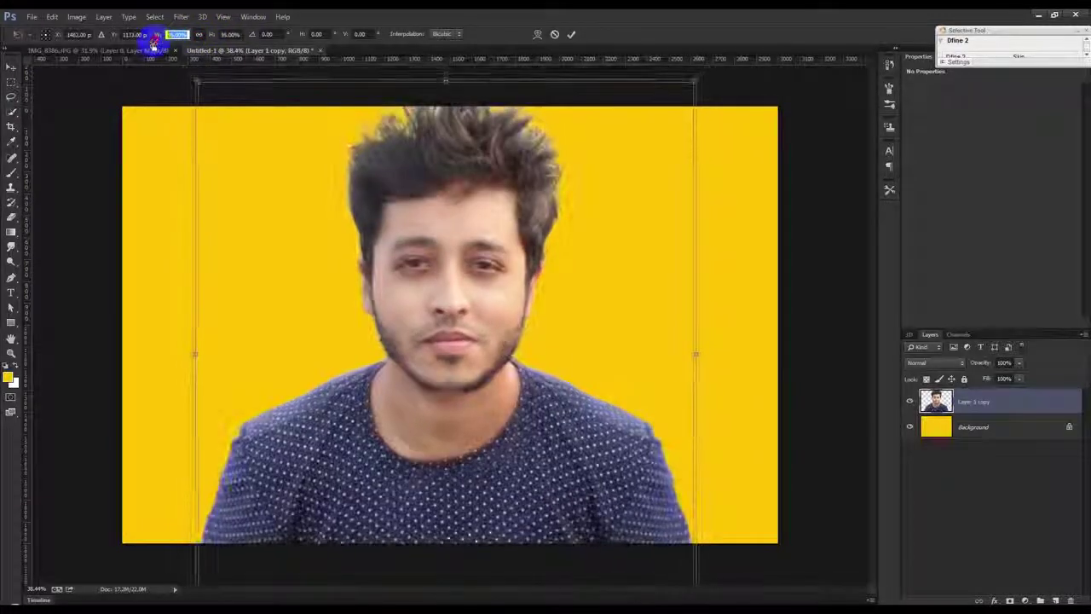
{"action": "type", "text": "90"}
{"action": "left_click_drag", "start_coordinate": [459, 297], "coordinate": [458, 317]}
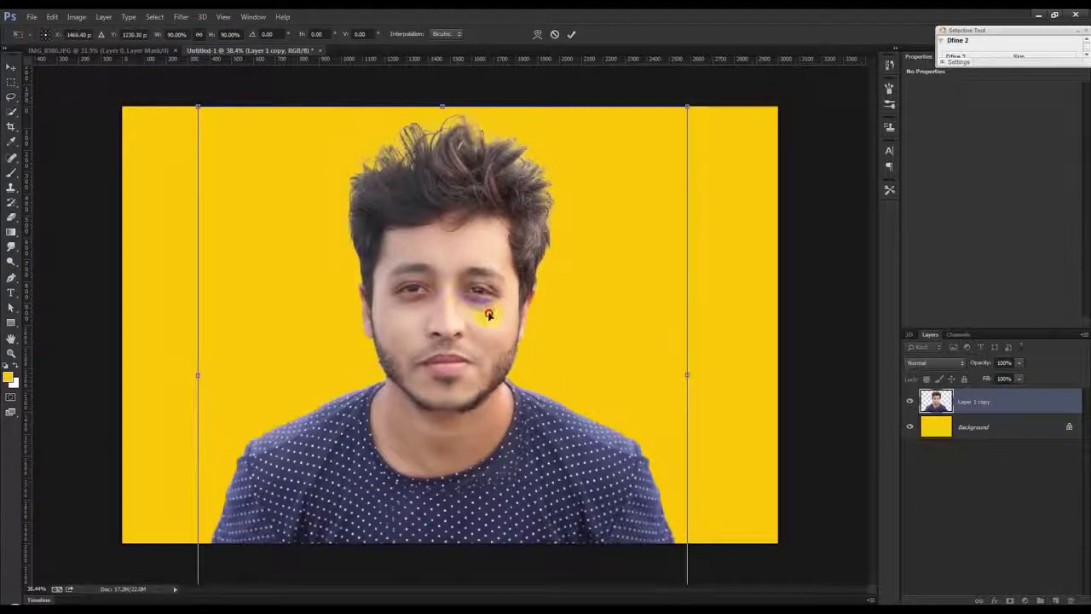
{"action": "left_click", "coordinate": [572, 36]}
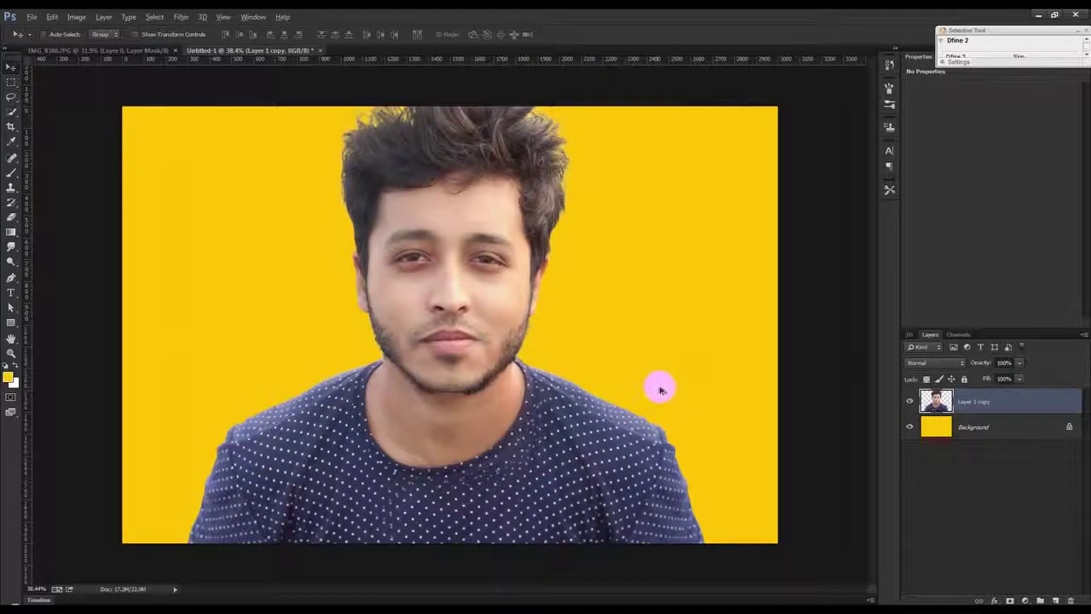
Shift Layer 1 copy about 24 px right, then nudge it a few pixels left
{"action": "left_click", "coordinate": [1052, 401]}
{"action": "left_click_drag", "start_coordinate": [767, 455], "coordinate": [776, 460]}
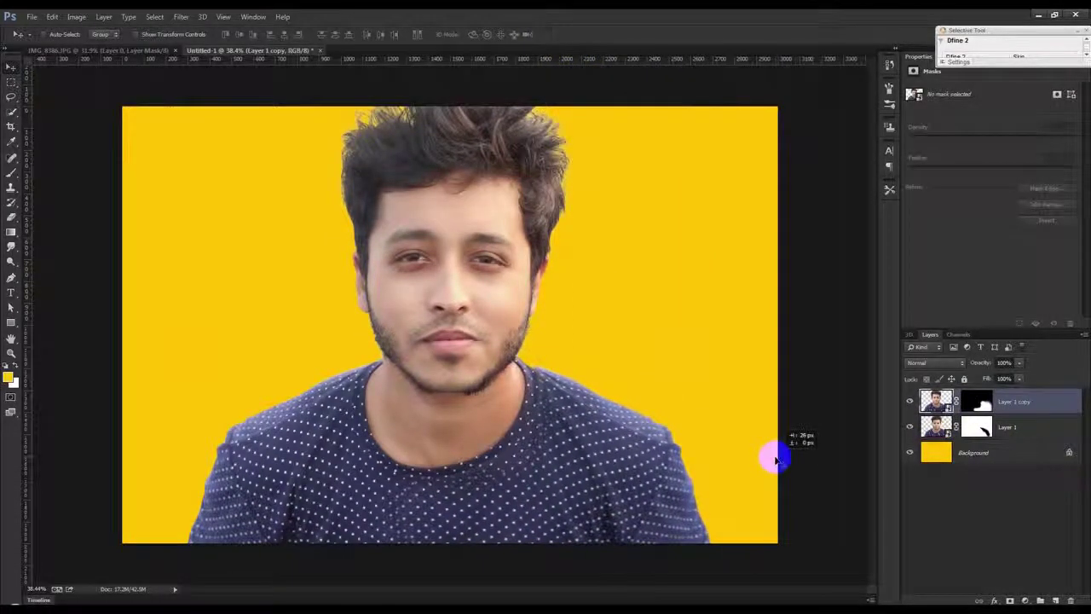
{"action": "key", "text": "shift+Left"}
{"action": "key", "text": "shift+Left"}
On Layer 1 copy's mask, set a soft brush and mask along the collar neckline
{"action": "scroll", "coordinate": [518, 504], "scroll_direction": "up", "scroll_amount": 2}
{"action": "scroll", "coordinate": [485, 512], "scroll_direction": "up", "scroll_amount": 2}
{"action": "scroll", "coordinate": [519, 501], "scroll_direction": "up", "scroll_amount": 2}
{"action": "left_click", "coordinate": [977, 401]}
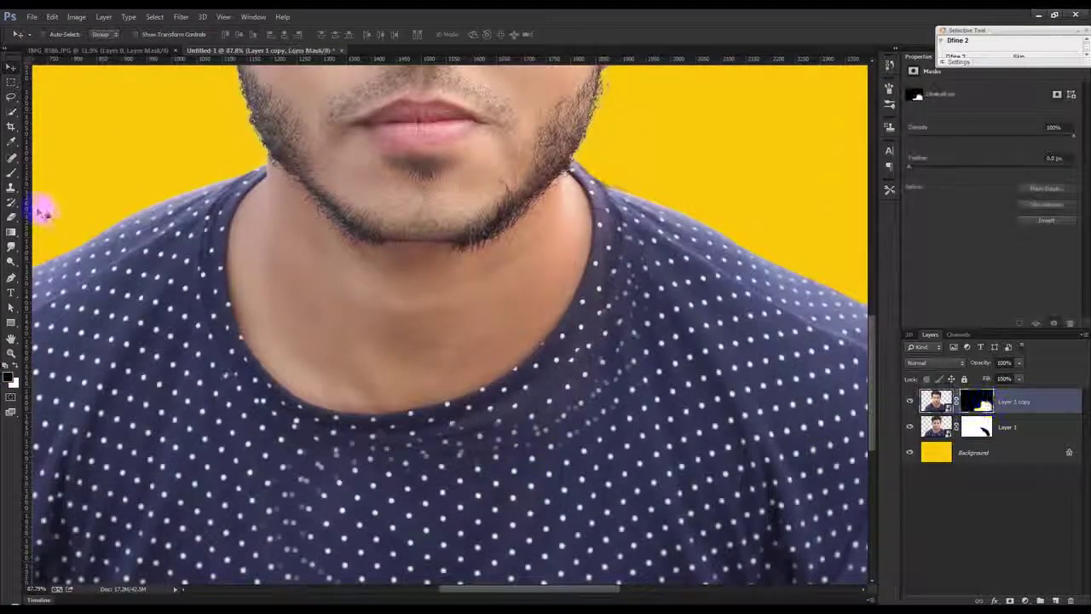
{"action": "left_click", "coordinate": [11, 172]}
{"action": "mouse_move", "coordinate": [442, 428]}
{"action": "left_mouse_down"}
{"action": "mouse_move", "coordinate": [446, 439]}
{"action": "mouse_move", "coordinate": [480, 436]}
{"action": "left_mouse_up"}
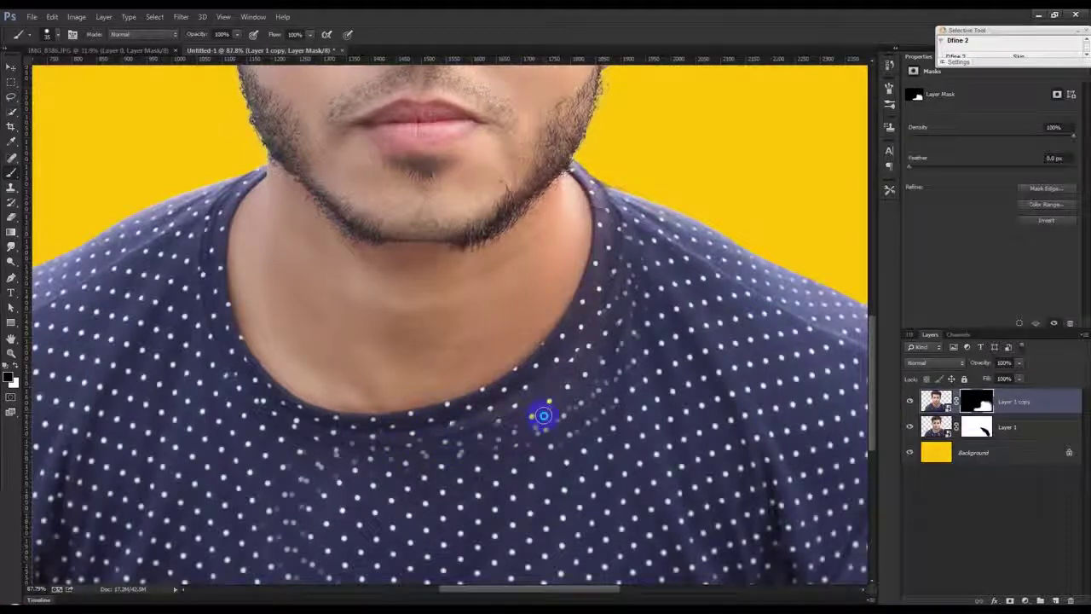
{"action": "right_click", "coordinate": [539, 416]}
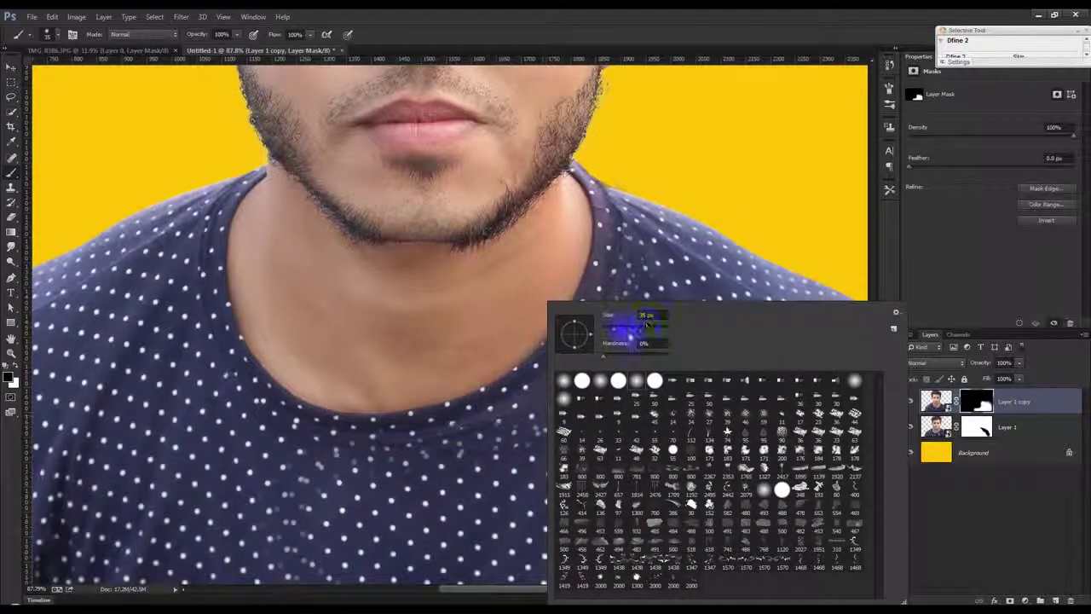
{"action": "left_click", "coordinate": [611, 273]}
Paint the mask down the collar edge, shoulder seam and lower shirt, then fit the image on screen
{"action": "left_click_drag", "start_coordinate": [614, 271], "coordinate": [601, 358]}
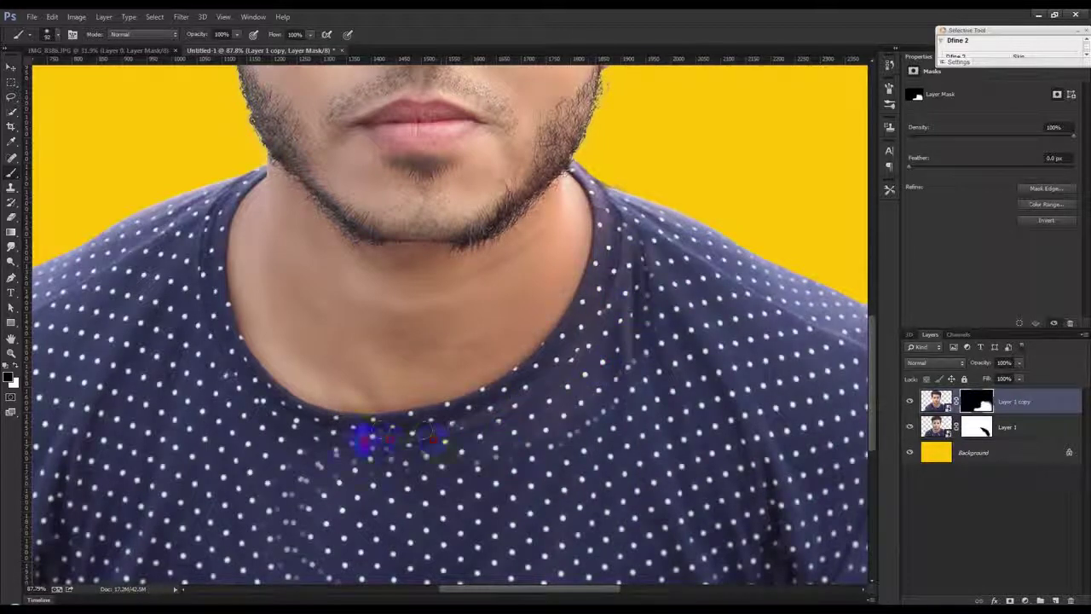
{"action": "left_click_drag", "start_coordinate": [334, 436], "coordinate": [343, 469]}
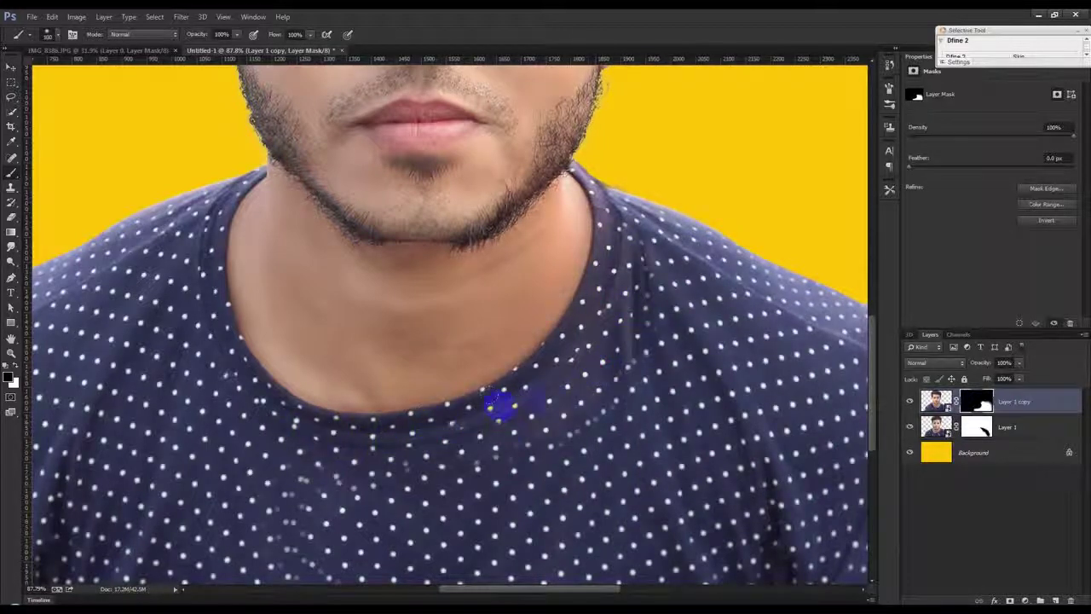
{"action": "mouse_move", "coordinate": [587, 304]}
{"action": "left_mouse_down"}
{"action": "mouse_move", "coordinate": [623, 419]}
{"action": "mouse_move", "coordinate": [687, 516]}
{"action": "mouse_move", "coordinate": [643, 333]}
{"action": "mouse_move", "coordinate": [673, 417]}
{"action": "mouse_move", "coordinate": [604, 304]}
{"action": "left_mouse_up"}
{"action": "mouse_move", "coordinate": [629, 453]}
{"action": "left_mouse_down"}
{"action": "mouse_move", "coordinate": [641, 468]}
{"action": "mouse_move", "coordinate": [558, 353]}
{"action": "left_mouse_up"}
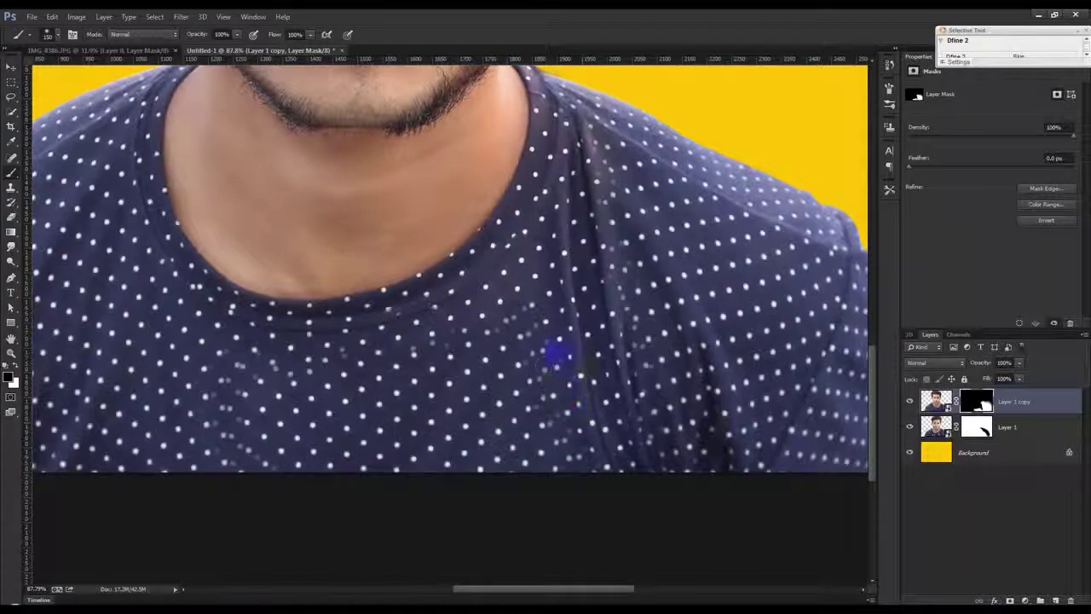
{"action": "mouse_move", "coordinate": [528, 282]}
{"action": "left_mouse_down"}
{"action": "mouse_move", "coordinate": [320, 405]}
{"action": "mouse_move", "coordinate": [550, 390]}
{"action": "left_mouse_up"}
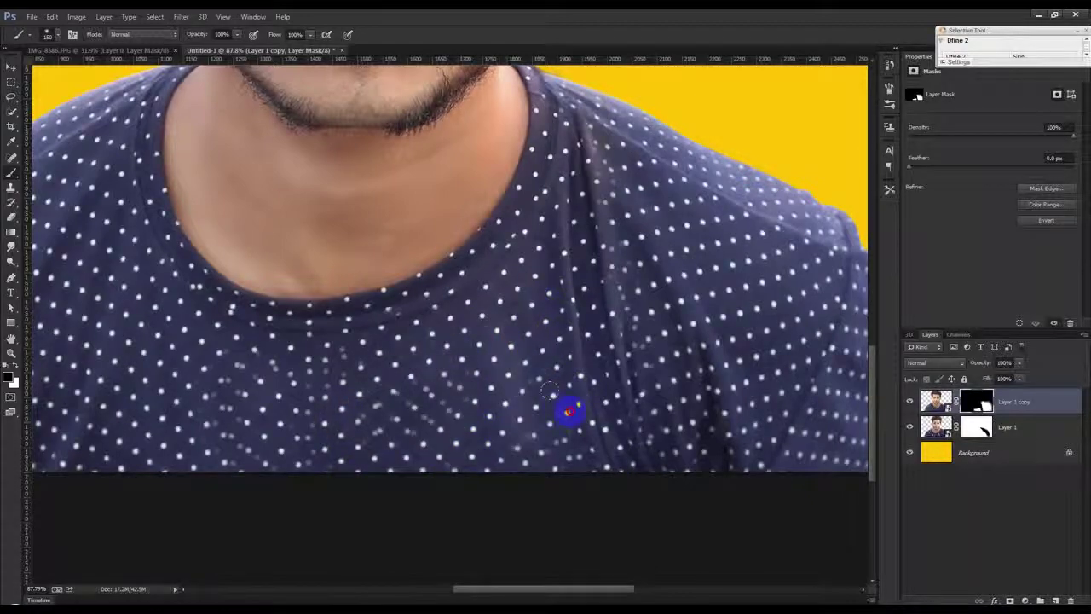
{"action": "key", "text": "ctrl+0"}
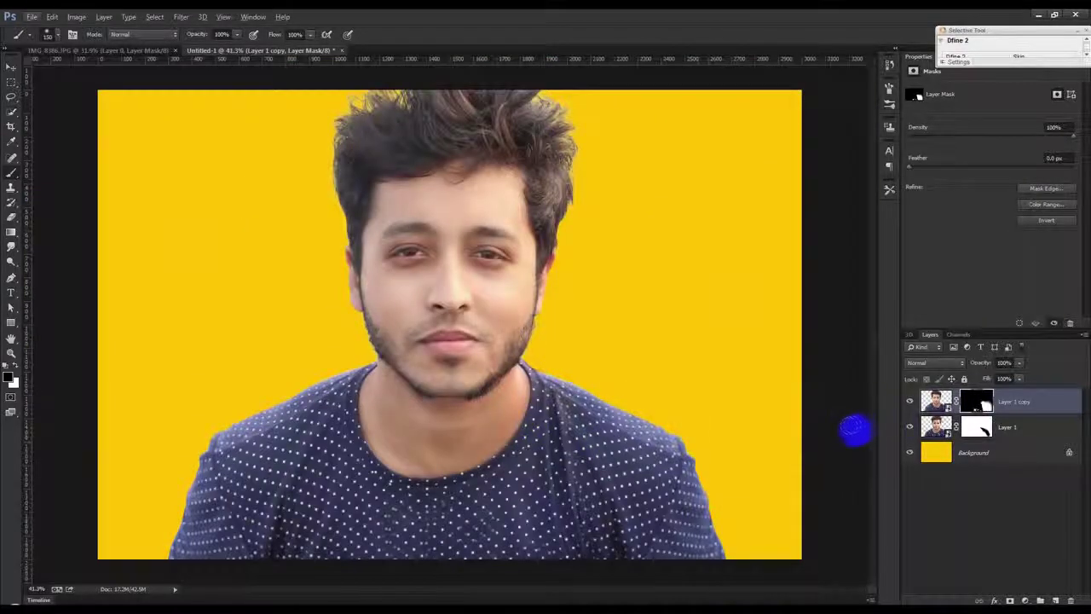
Merge the portrait into a single Layer 1 copy and scale it to about 83%, shirt touching the canvas bottom
{"action": "left_click", "coordinate": [1027, 427], "text": "shift"}
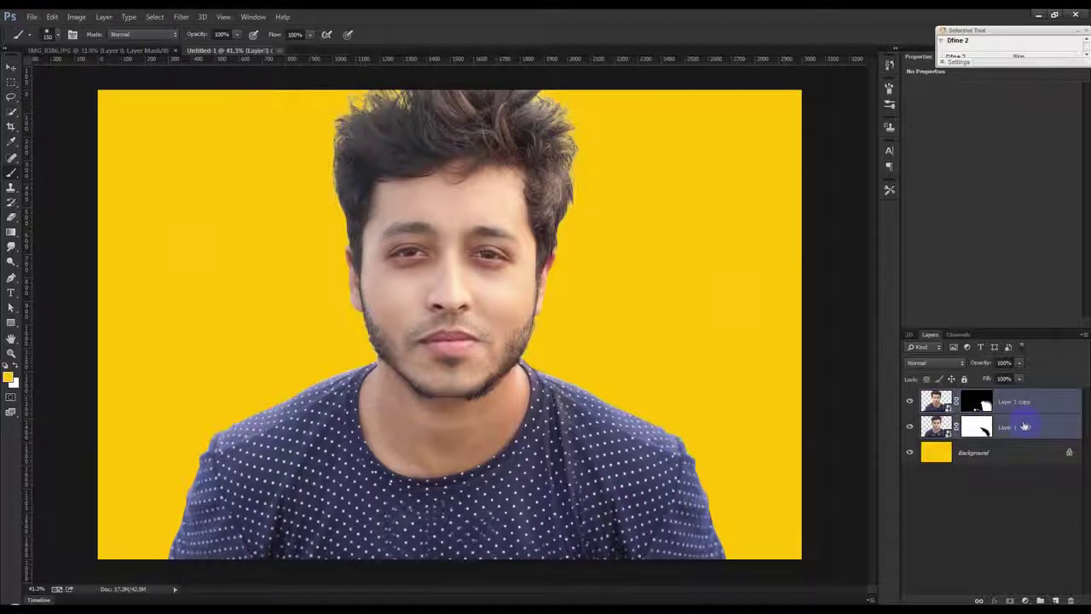
{"action": "key", "text": "ctrl+e"}
{"action": "key", "text": "ctrl+minus"}
{"action": "left_click", "coordinate": [610, 368], "text": "alt"}
{"action": "key", "text": "ctrl+t"}
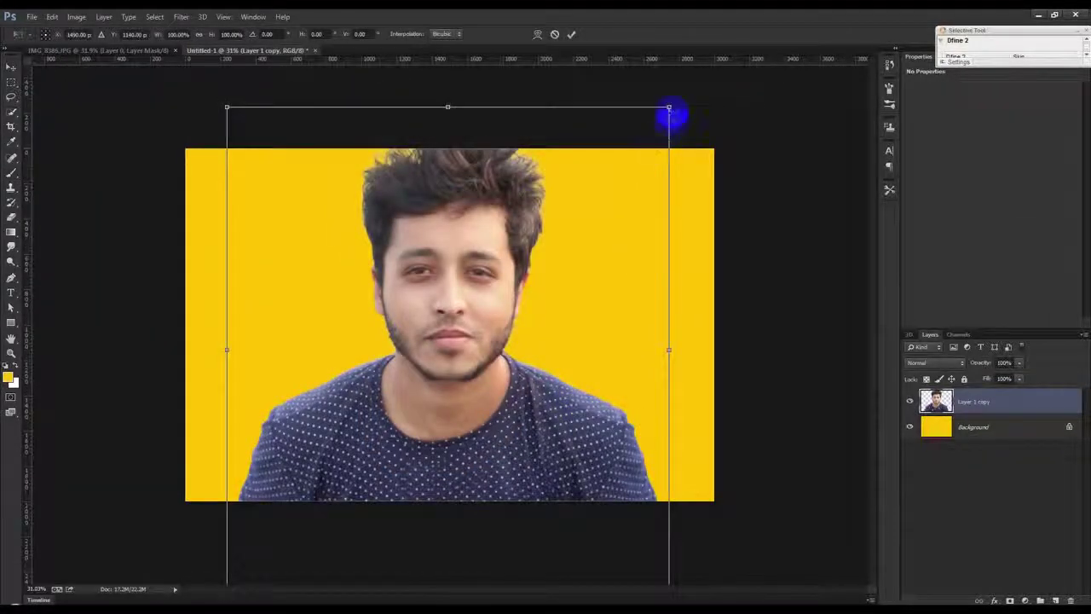
{"action": "left_click_drag", "start_coordinate": [668, 111], "coordinate": [635, 145]}
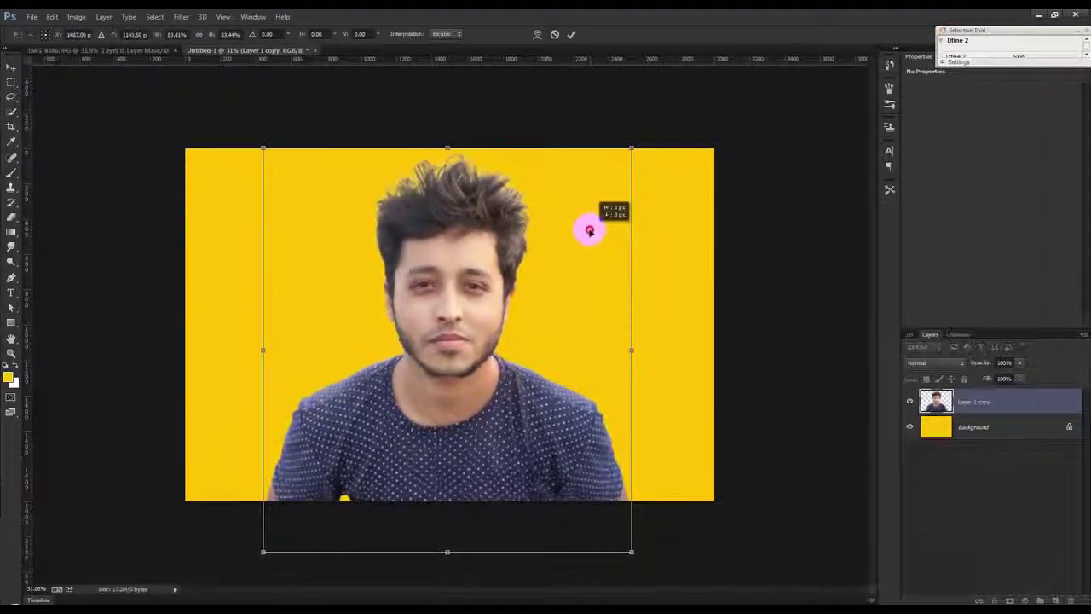
{"action": "left_click_drag", "start_coordinate": [588, 226], "coordinate": [587, 241]}
{"action": "left_click_drag", "start_coordinate": [632, 159], "coordinate": [653, 156]}
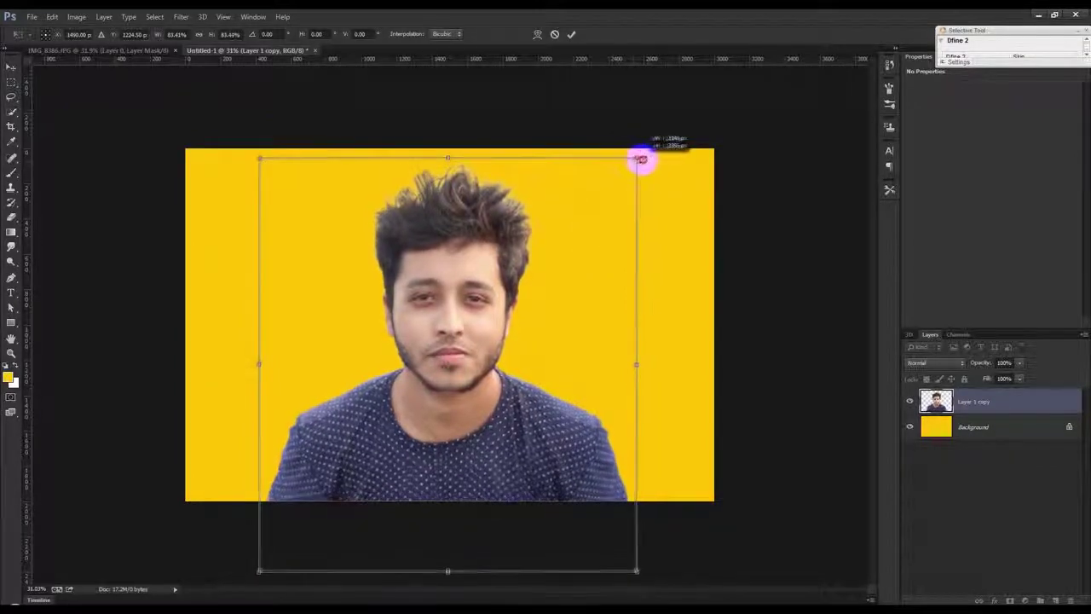
{"action": "left_click", "coordinate": [569, 35]}
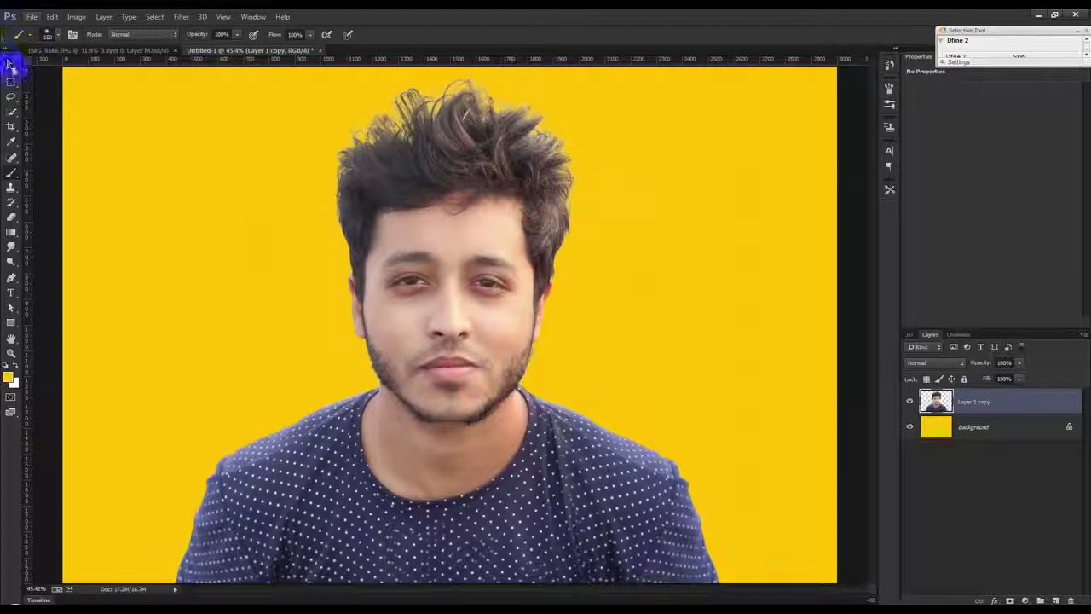
{"action": "left_click", "coordinate": [10, 64]}
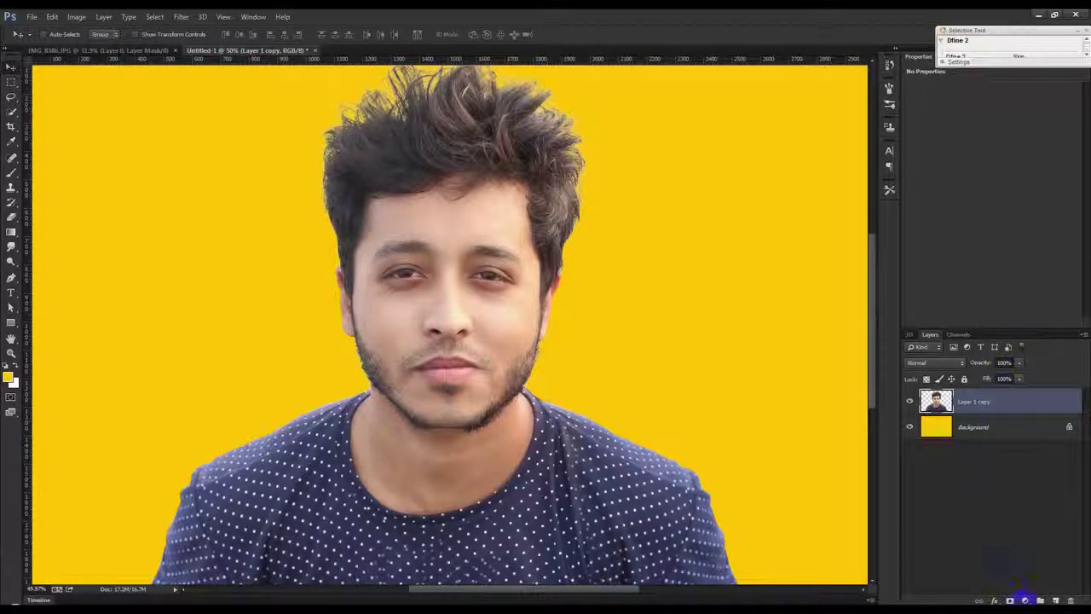
Add a Levels adjustment clipped to Layer 1 copy with input levels 15, 1.06 and 245
{"action": "left_click", "coordinate": [1027, 598]}
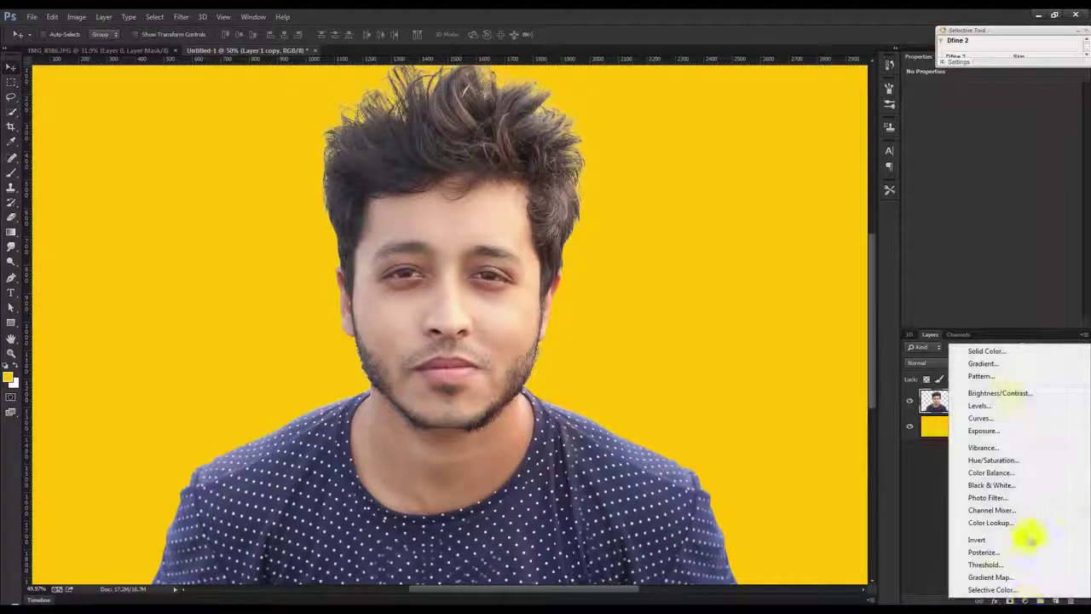
{"action": "left_click", "coordinate": [1018, 402]}
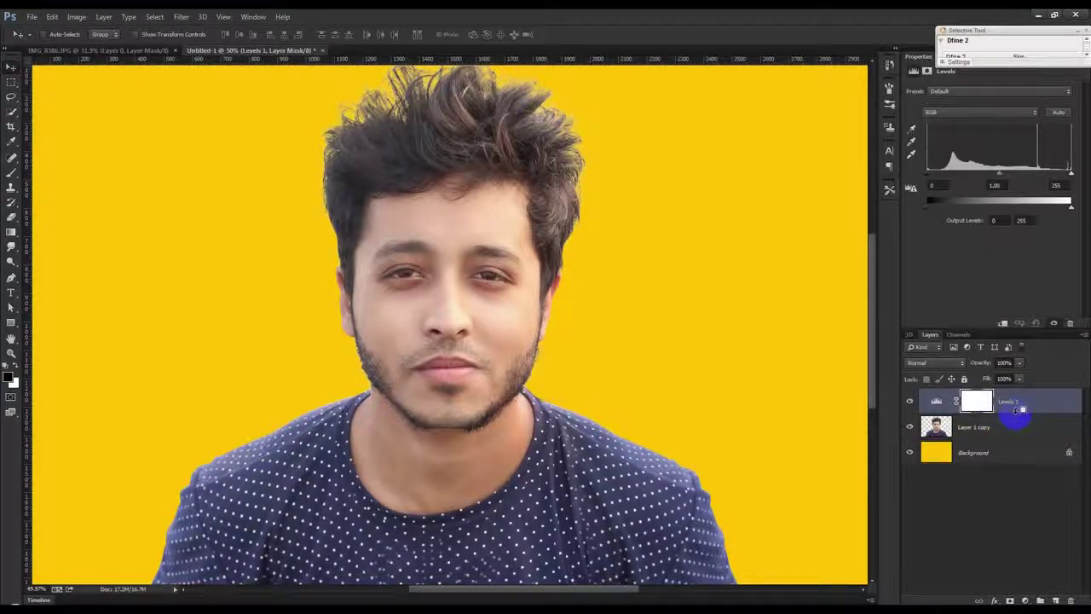
{"action": "left_click", "coordinate": [1015, 409], "text": "alt"}
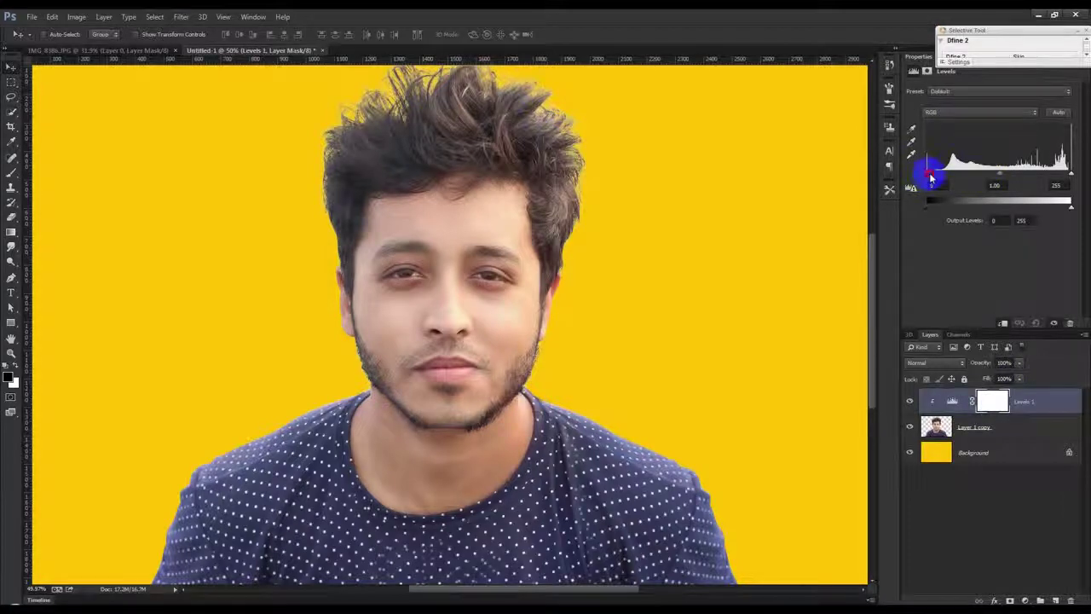
{"action": "left_click_drag", "start_coordinate": [931, 177], "coordinate": [936, 176]}
{"action": "left_click_drag", "start_coordinate": [1071, 174], "coordinate": [1061, 179]}
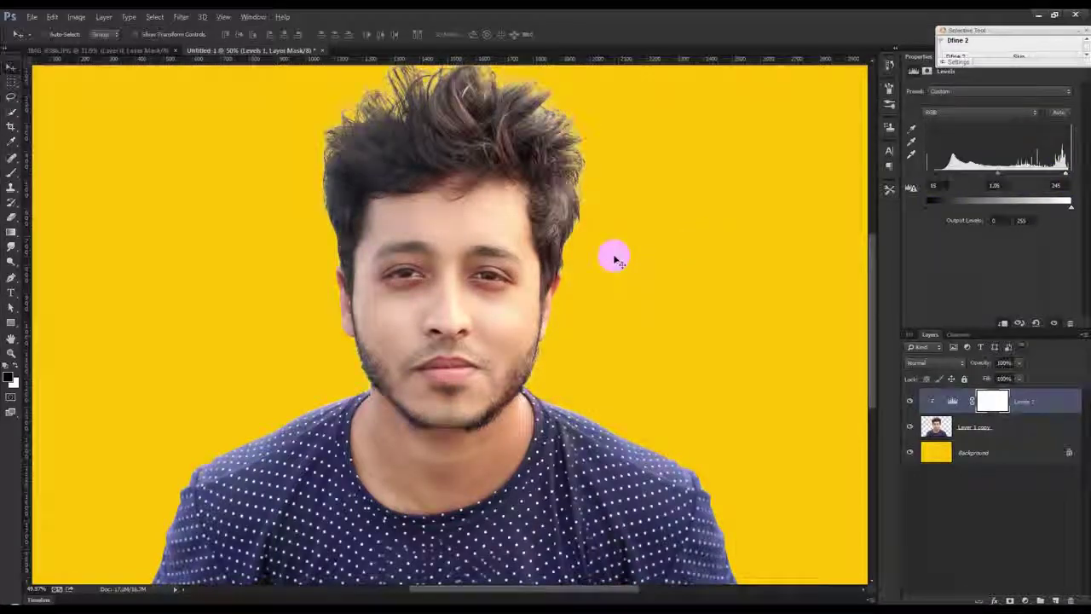
{"action": "scroll", "coordinate": [609, 251], "scroll_direction": "down", "scroll_amount": 2}
{"action": "scroll", "coordinate": [609, 250], "scroll_direction": "up", "scroll_amount": 1}
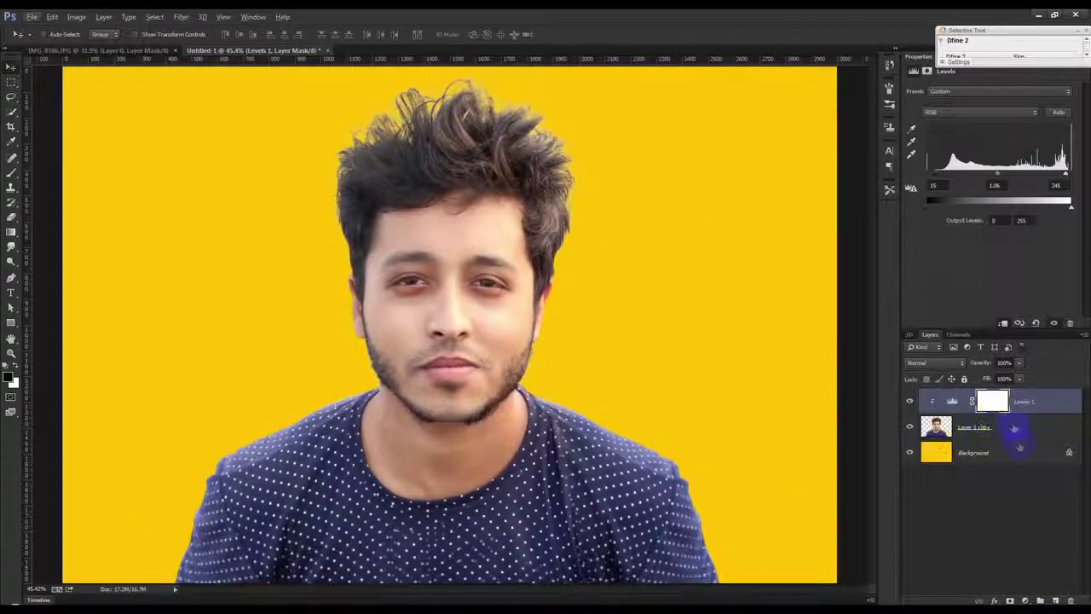
{"action": "left_click", "coordinate": [1025, 600]}
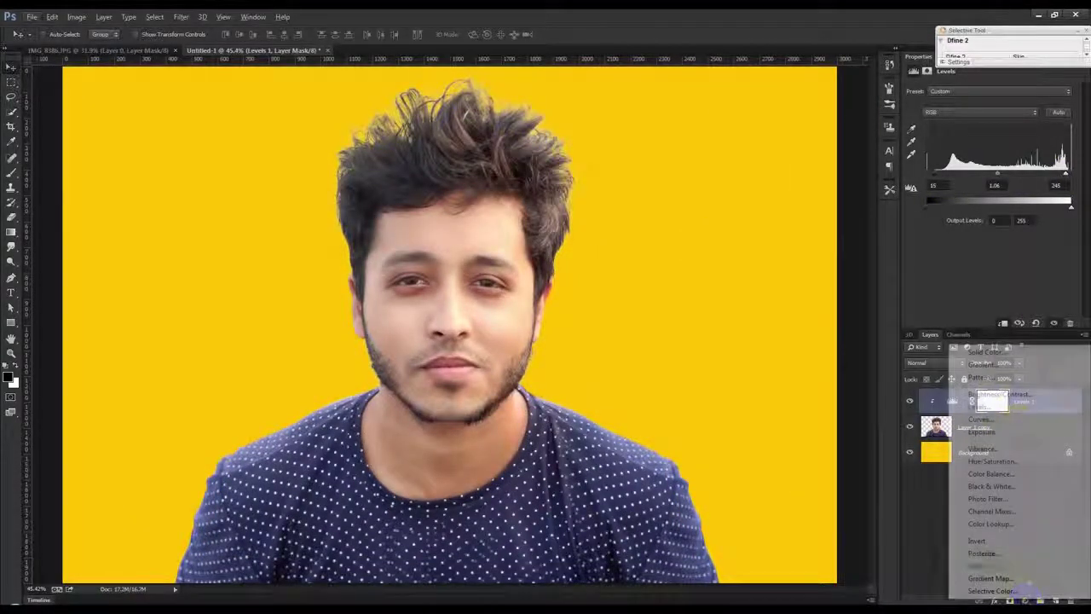
Add a clipped Black & White adjustment below Levels 1, in Soft Light blend mode at 20% opacity
{"action": "left_click", "coordinate": [992, 486]}
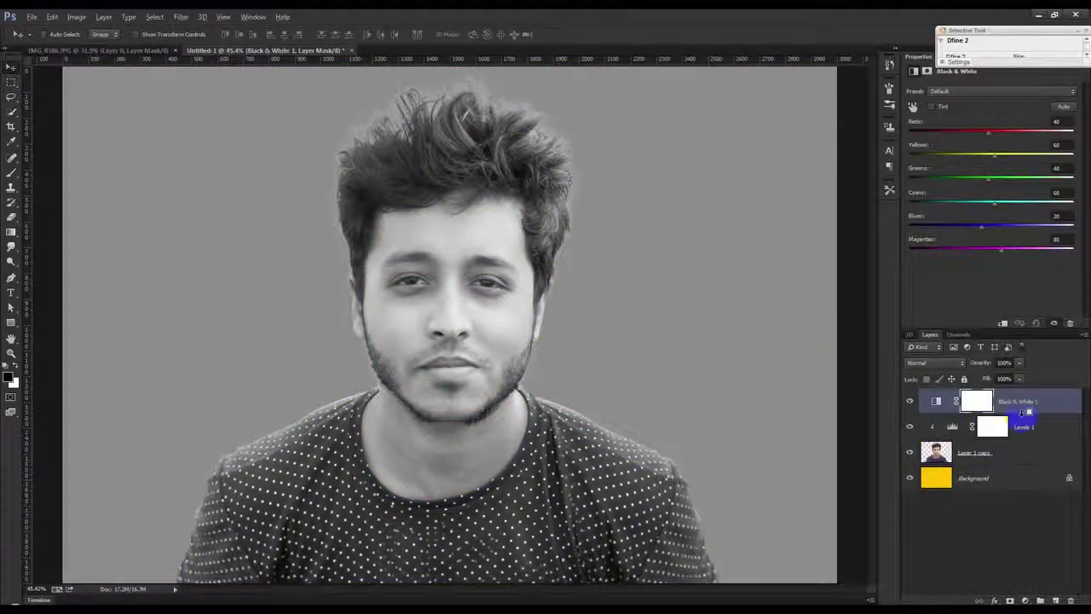
{"action": "left_click", "coordinate": [1023, 414], "text": "alt"}
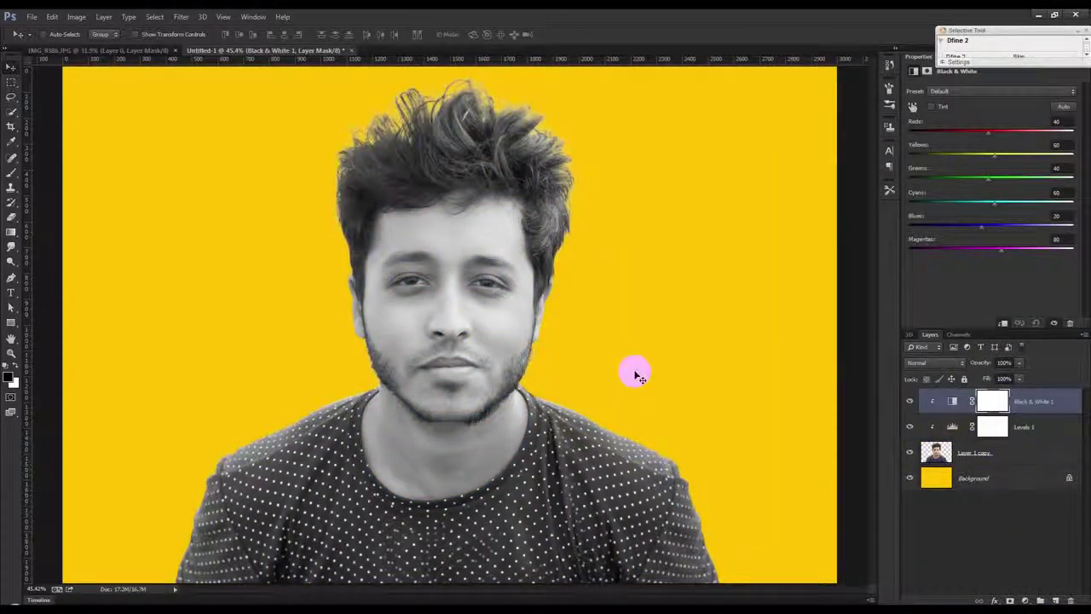
{"action": "left_click", "coordinate": [1023, 424]}
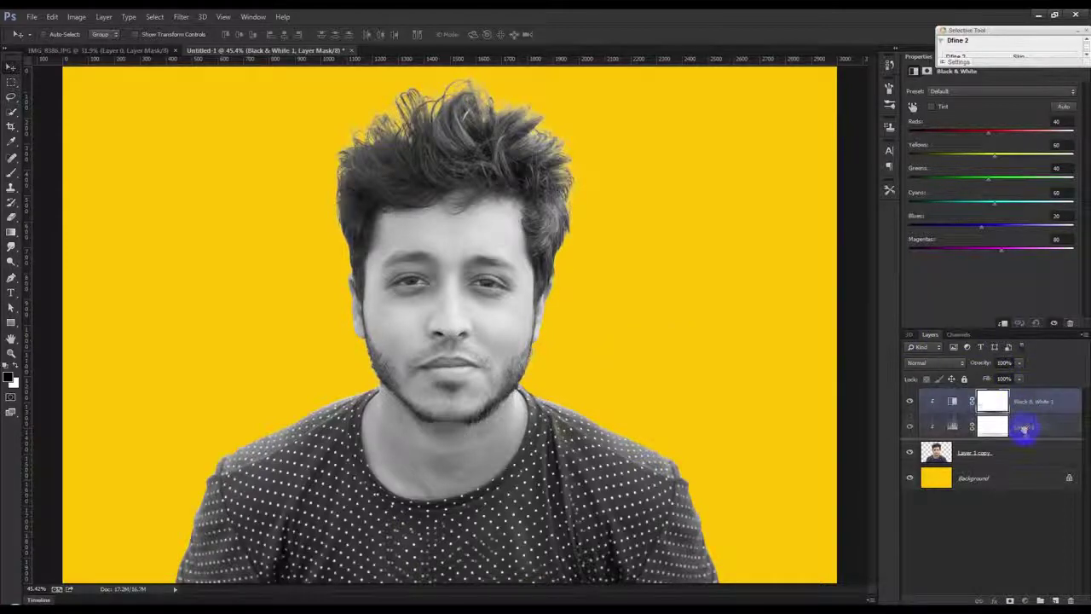
{"action": "left_click_drag", "start_coordinate": [1023, 423], "coordinate": [1023, 430]}
{"action": "left_click", "coordinate": [952, 363]}
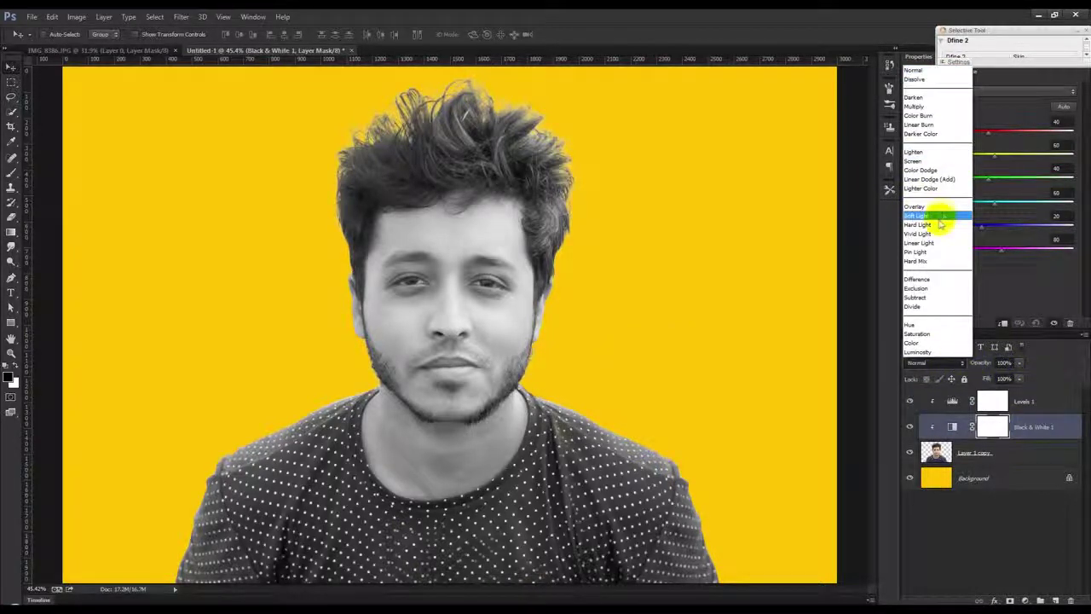
{"action": "left_click", "coordinate": [929, 216]}
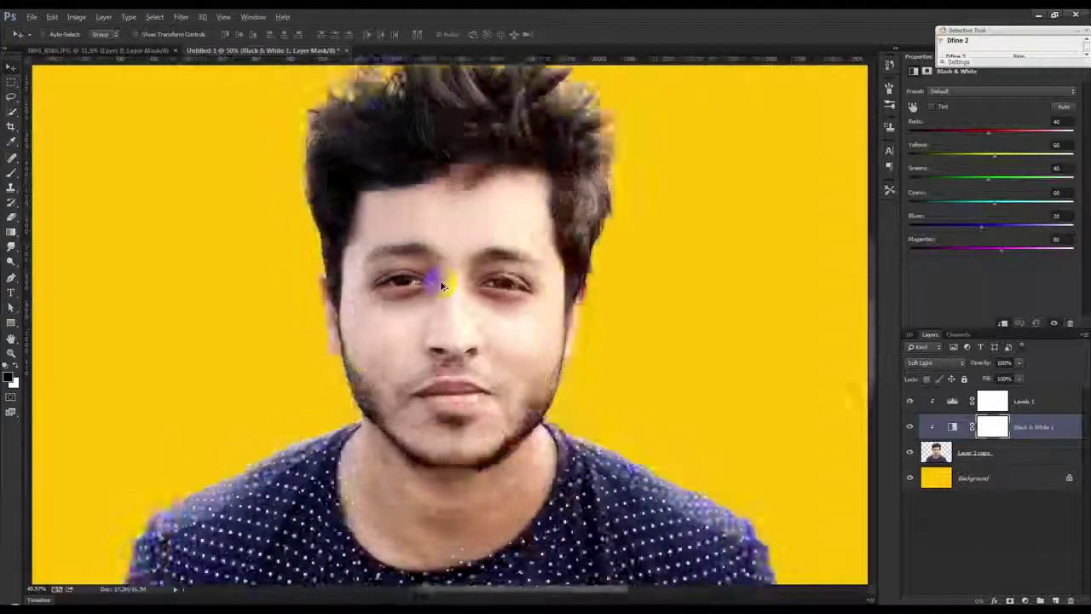
{"action": "scroll", "coordinate": [426, 279], "scroll_direction": "up", "scroll_amount": 5}
{"action": "left_click", "coordinate": [991, 426]}
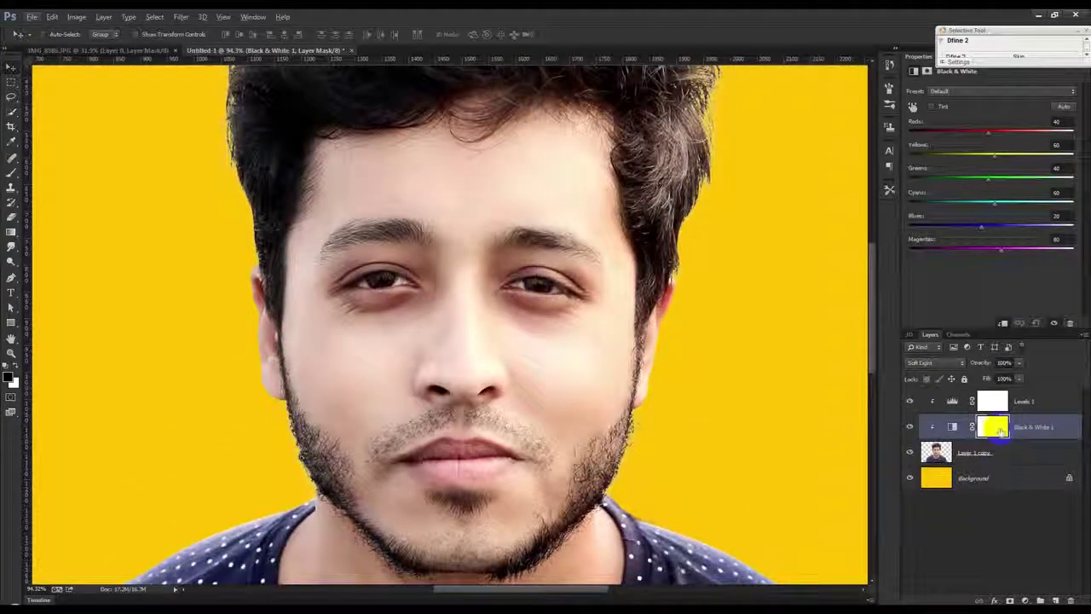
{"action": "key", "text": "2"}
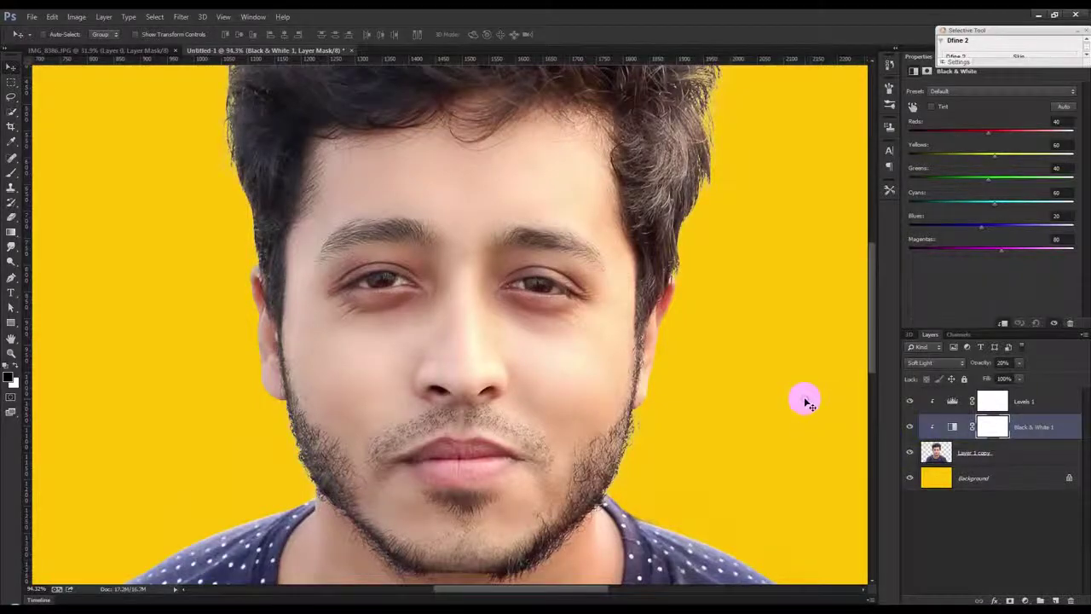
Select the portrait with both adjustments and move it down about 38 px
{"action": "scroll", "coordinate": [806, 401], "scroll_direction": "down", "scroll_amount": 4}
{"action": "scroll", "coordinate": [730, 397], "scroll_direction": "down", "scroll_amount": 1}
{"action": "scroll", "coordinate": [708, 399], "scroll_direction": "up", "scroll_amount": 2}
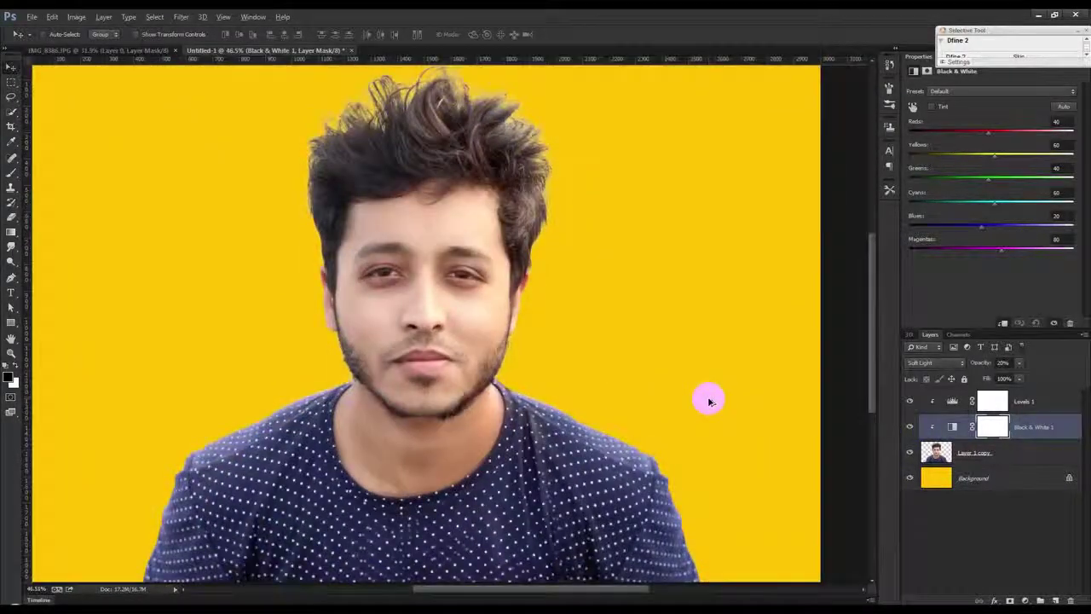
{"action": "scroll", "coordinate": [709, 401], "scroll_direction": "up", "scroll_amount": 1}
{"action": "scroll", "coordinate": [715, 401], "scroll_direction": "down", "scroll_amount": 2}
{"action": "scroll", "coordinate": [717, 402], "scroll_direction": "down", "scroll_amount": 1}
{"action": "scroll", "coordinate": [714, 398], "scroll_direction": "up", "scroll_amount": 1}
{"action": "left_click", "coordinate": [1027, 407]}
{"action": "left_click", "coordinate": [1030, 452], "text": "shift"}
{"action": "left_click_drag", "start_coordinate": [654, 336], "coordinate": [654, 350]}
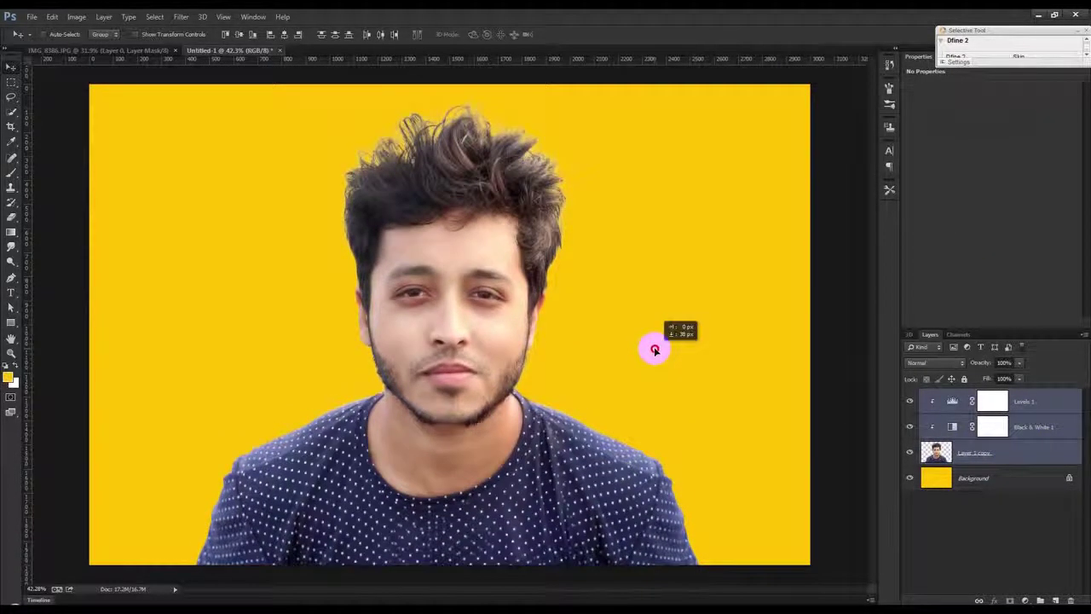
Select the Levels 1 adjustment and lower its opacity to 50%
{"action": "scroll", "coordinate": [653, 349], "scroll_direction": "up", "scroll_amount": 1}
{"action": "scroll", "coordinate": [653, 349], "scroll_direction": "down", "scroll_amount": 1}
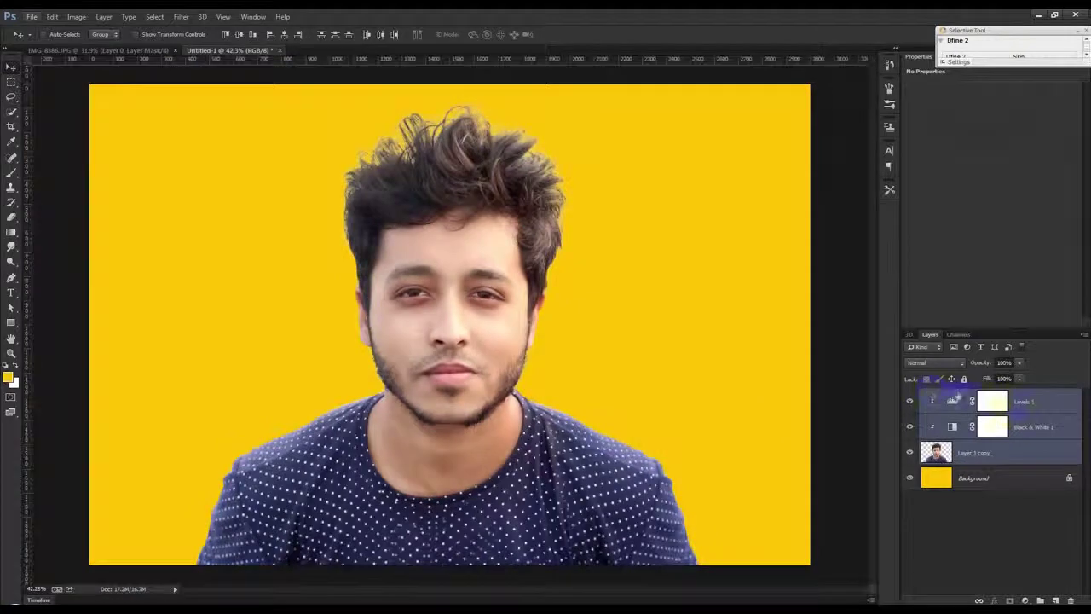
{"action": "left_click", "coordinate": [1027, 428]}
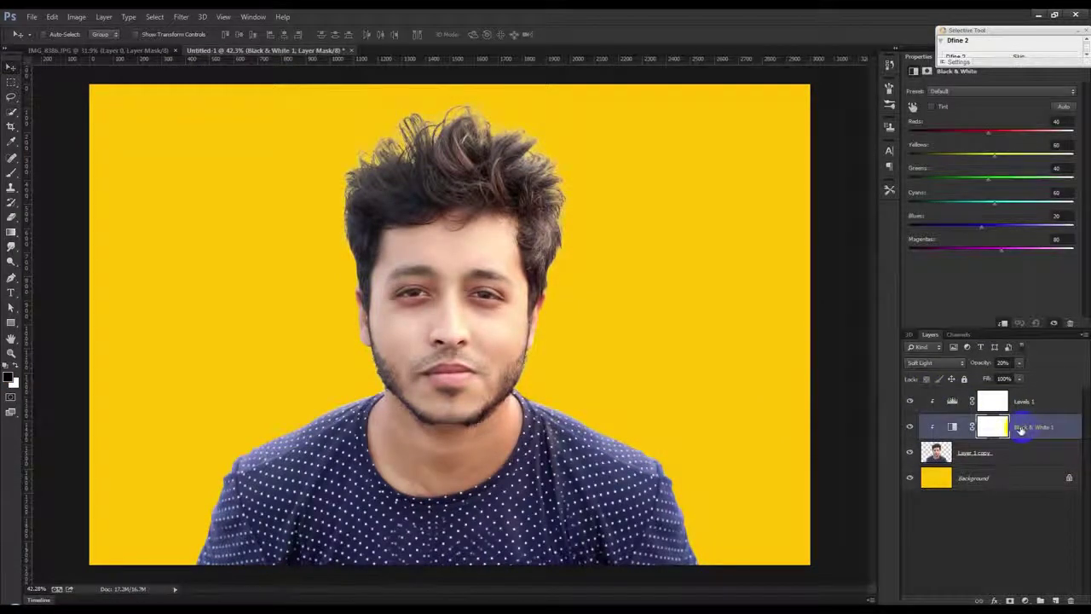
{"action": "left_click", "coordinate": [952, 401]}
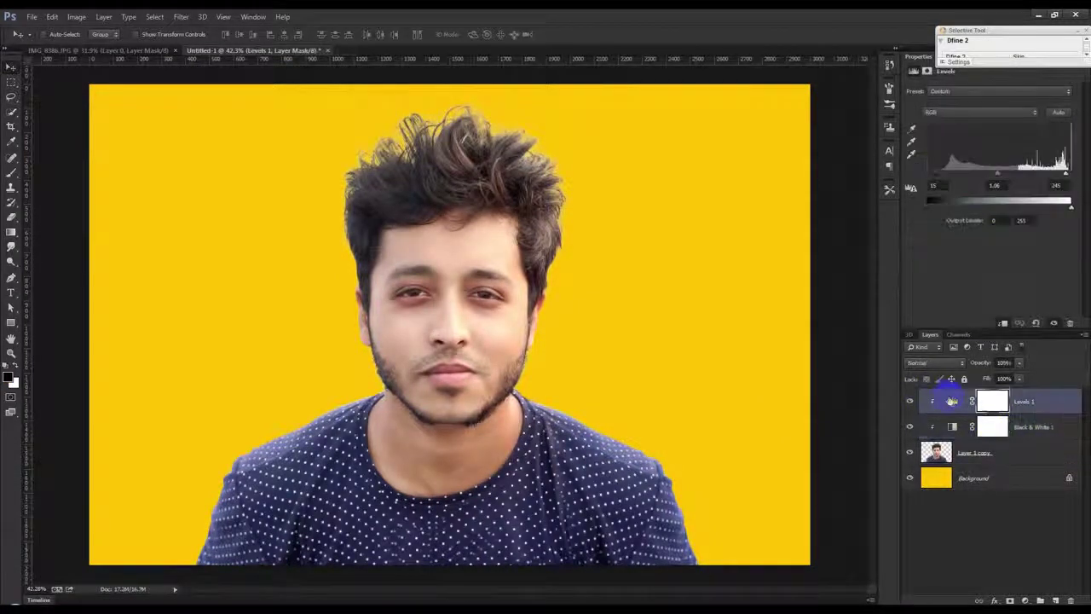
{"action": "key", "text": "5"}
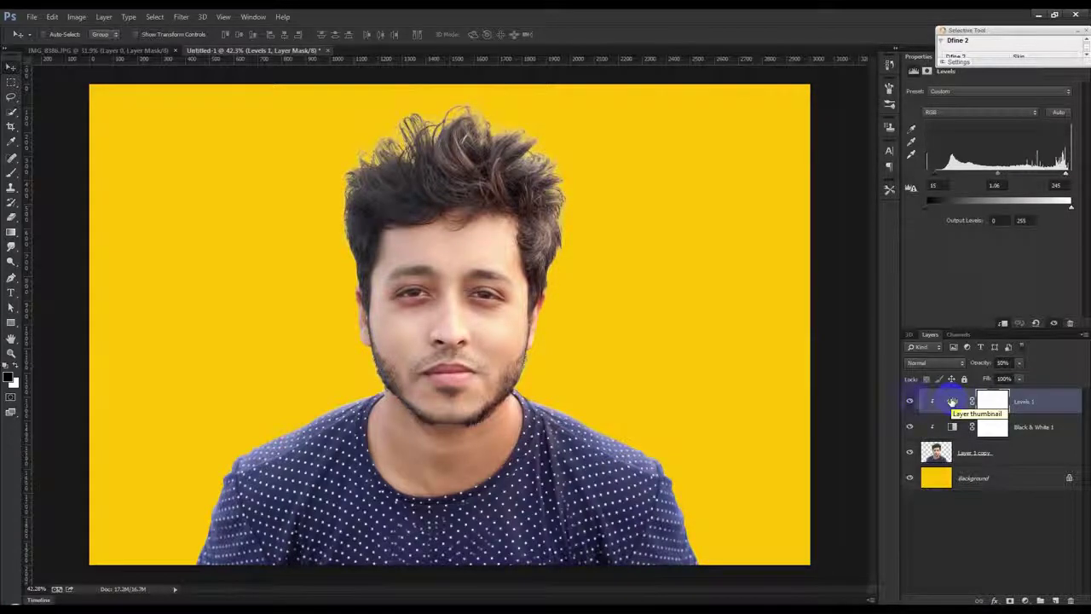
{"action": "scroll", "coordinate": [713, 381], "scroll_direction": "up", "scroll_amount": 1}
{"action": "scroll", "coordinate": [599, 378], "scroll_direction": "down", "scroll_amount": 2}
{"action": "scroll", "coordinate": [598, 378], "scroll_direction": "up", "scroll_amount": 1}
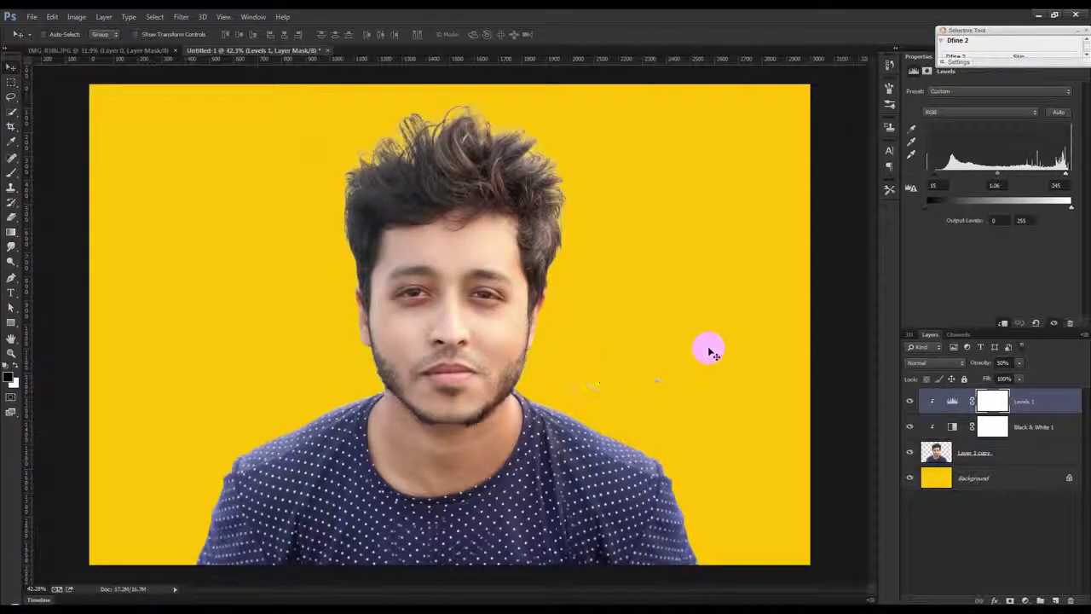
{"action": "left_click", "coordinate": [994, 453]}
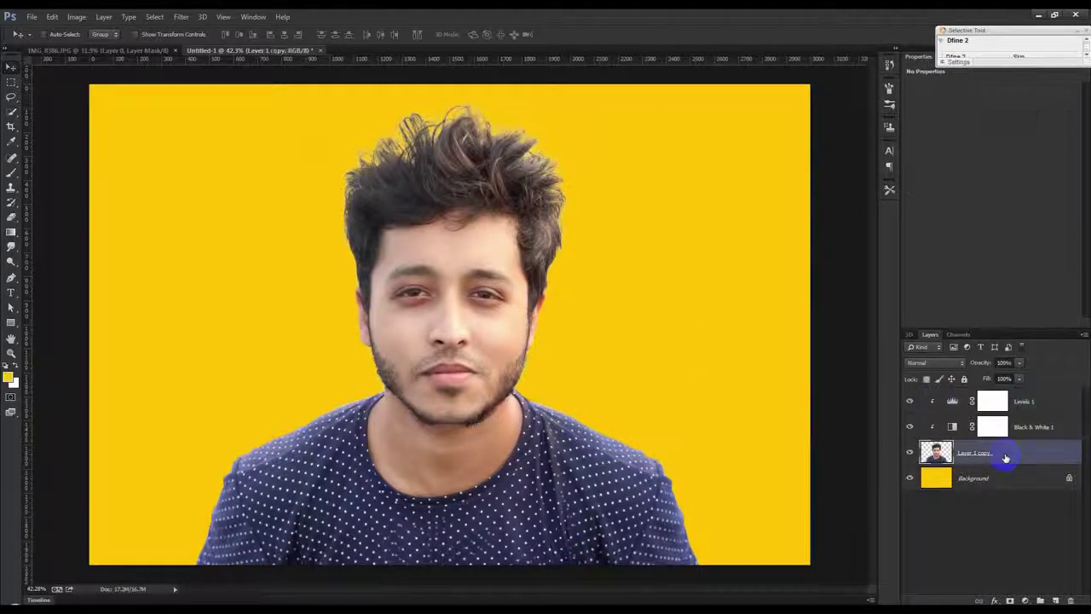
{"action": "left_click", "coordinate": [1030, 402]}
{"action": "left_click", "coordinate": [1011, 600]}
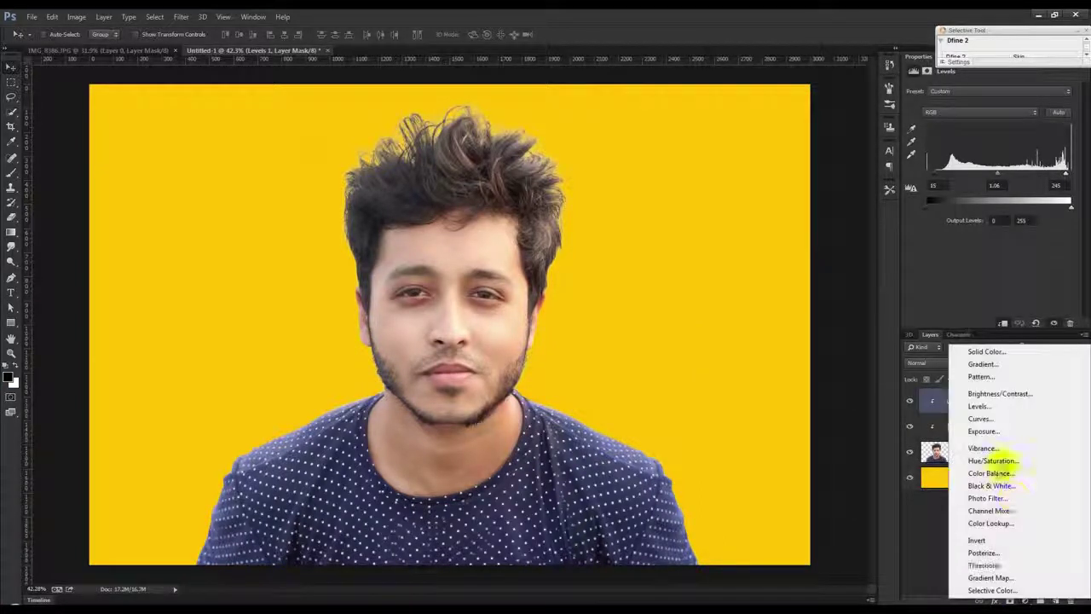
Add a clipped Color Balance warming midtones (red +6), then stamp all visible layers into a merged Layer 1
{"action": "left_click", "coordinate": [999, 471]}
{"action": "left_click", "coordinate": [982, 157]}
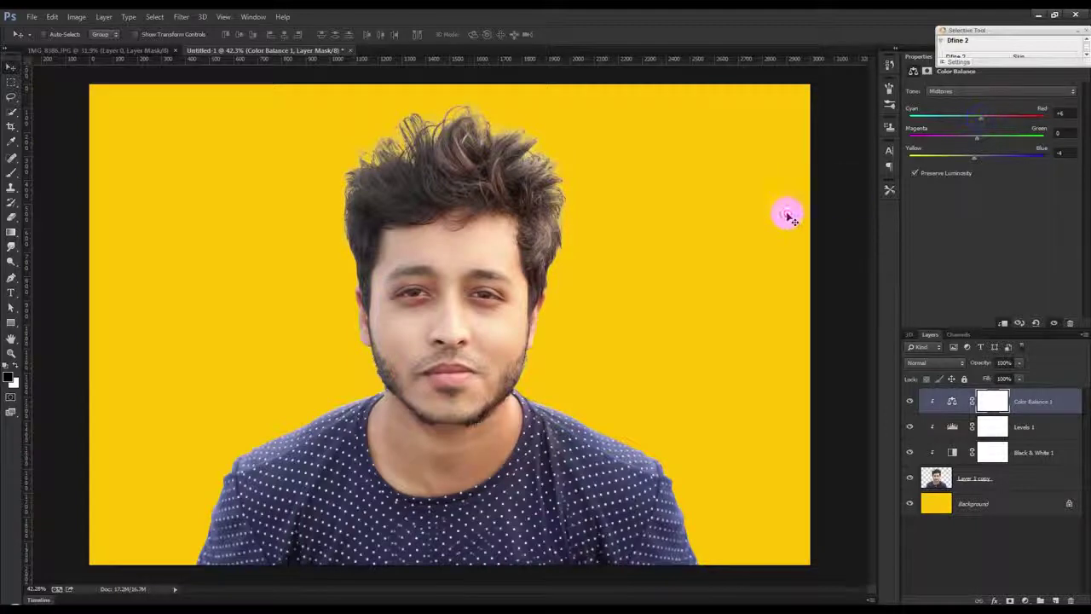
{"action": "scroll", "coordinate": [719, 264], "scroll_direction": "up", "scroll_amount": 1}
{"action": "scroll", "coordinate": [674, 320], "scroll_direction": "down", "scroll_amount": 2}
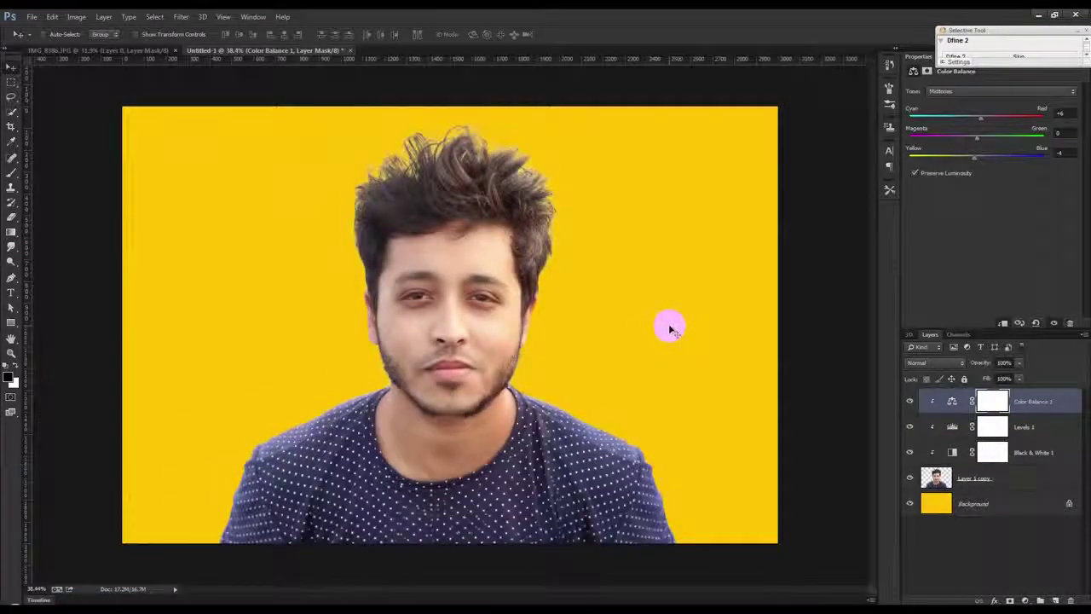
{"action": "key", "text": "ctrl+shift+alt+e"}
{"action": "left_click", "coordinate": [179, 18]}
{"action": "mouse_move", "coordinate": [222, 196]}
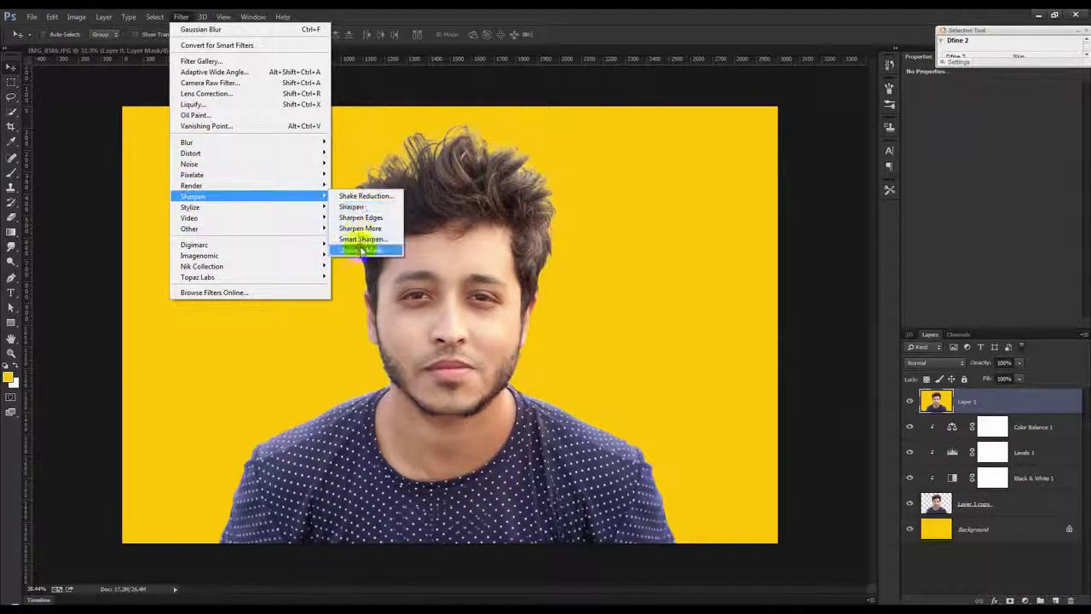
Sharpen the merged Layer 1 with Unsharp Mask: amount 60, radius 3.0 px, threshold 0
{"action": "left_click", "coordinate": [362, 250]}
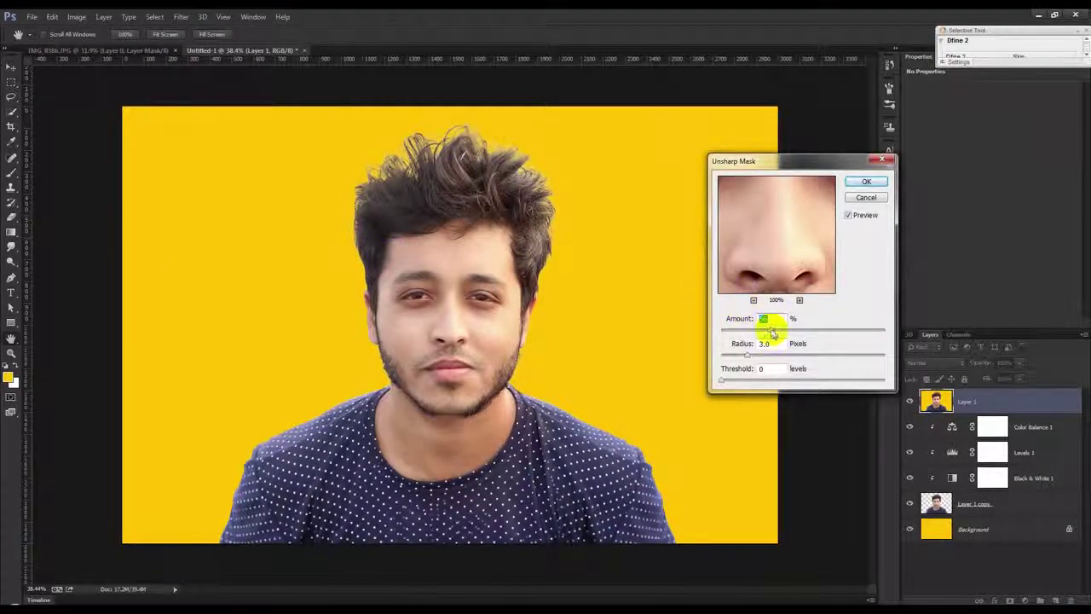
{"action": "type", "text": "60"}
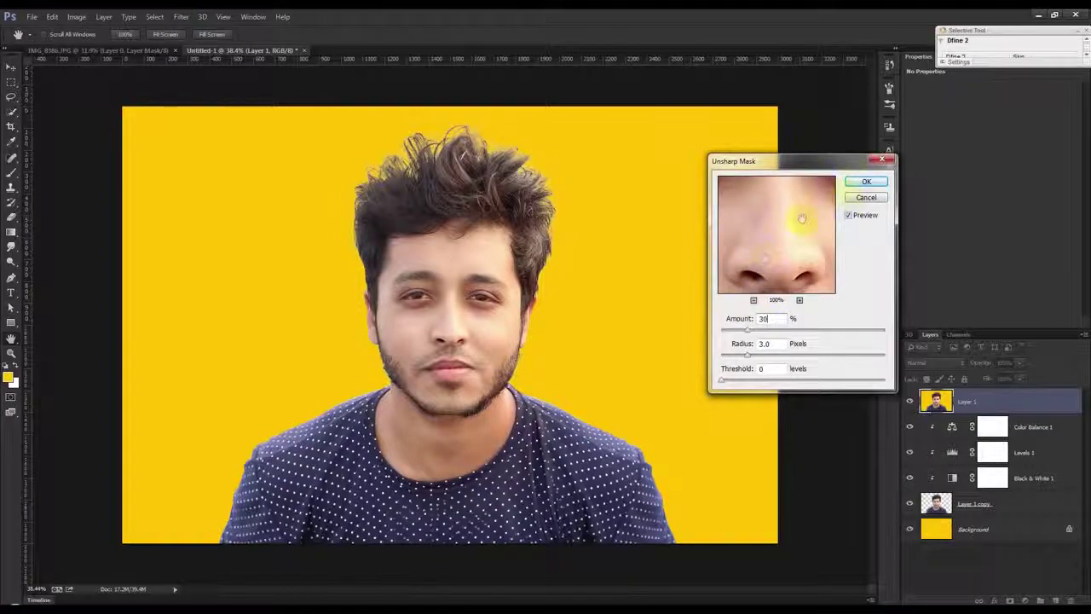
{"action": "left_click", "coordinate": [866, 181]}
{"action": "scroll", "coordinate": [439, 265], "scroll_direction": "up", "scroll_amount": 3}
{"action": "scroll", "coordinate": [439, 265], "scroll_direction": "up", "scroll_amount": 1}
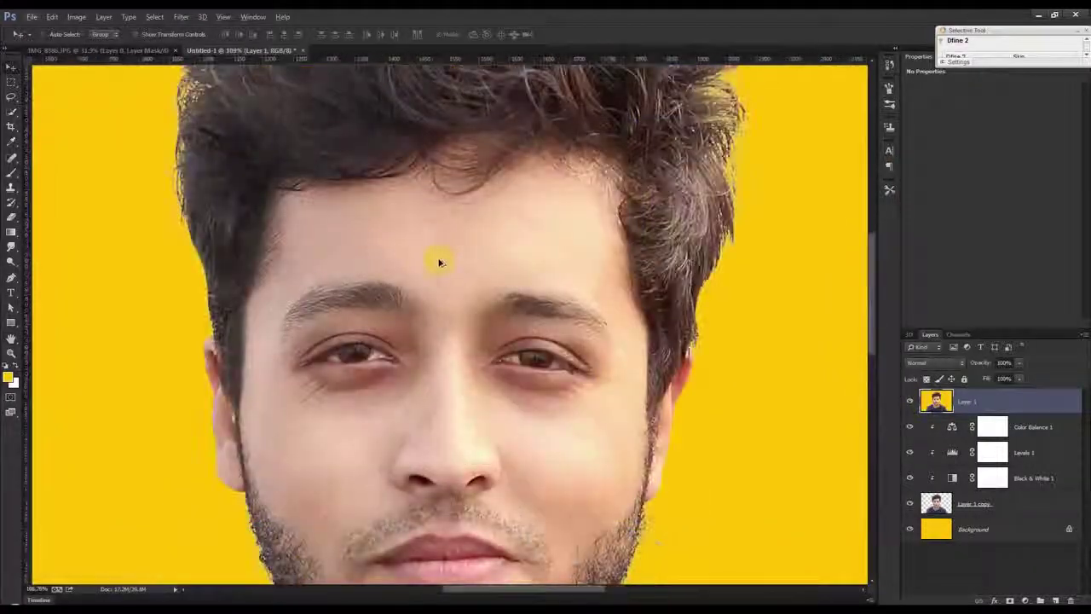
{"action": "scroll", "coordinate": [439, 264], "scroll_direction": "up", "scroll_amount": 1}
{"action": "scroll", "coordinate": [439, 265], "scroll_direction": "up", "scroll_amount": 1}
{"action": "scroll", "coordinate": [439, 262], "scroll_direction": "down", "scroll_amount": 1}
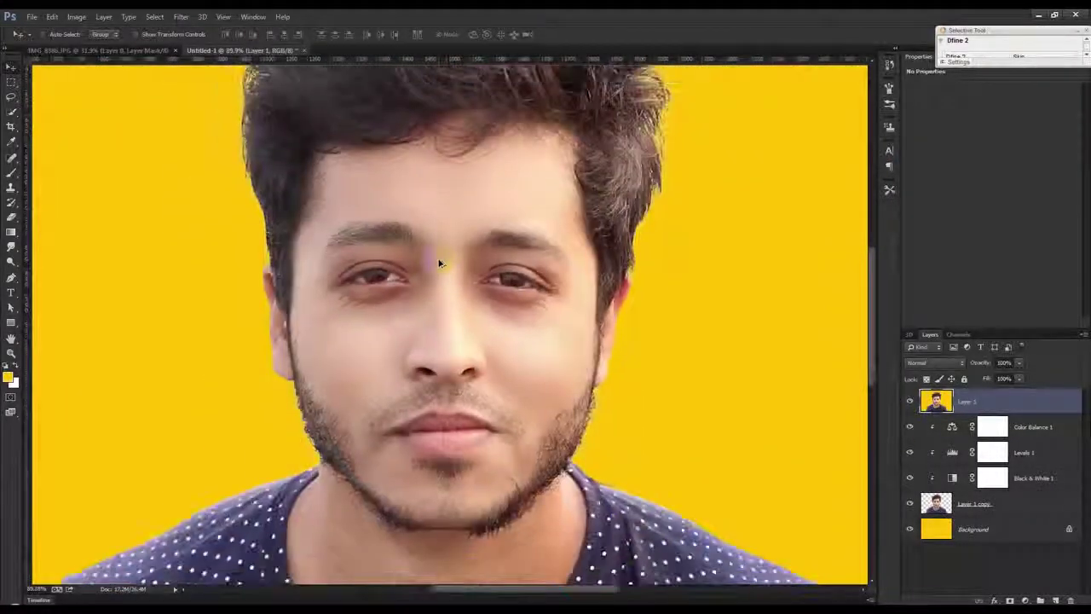
{"action": "scroll", "coordinate": [437, 262], "scroll_direction": "down", "scroll_amount": 1}
{"action": "scroll", "coordinate": [439, 262], "scroll_direction": "down", "scroll_amount": 1}
{"action": "scroll", "coordinate": [465, 280], "scroll_direction": "down", "scroll_amount": 1}
{"action": "scroll", "coordinate": [465, 279], "scroll_direction": "up", "scroll_amount": 1}
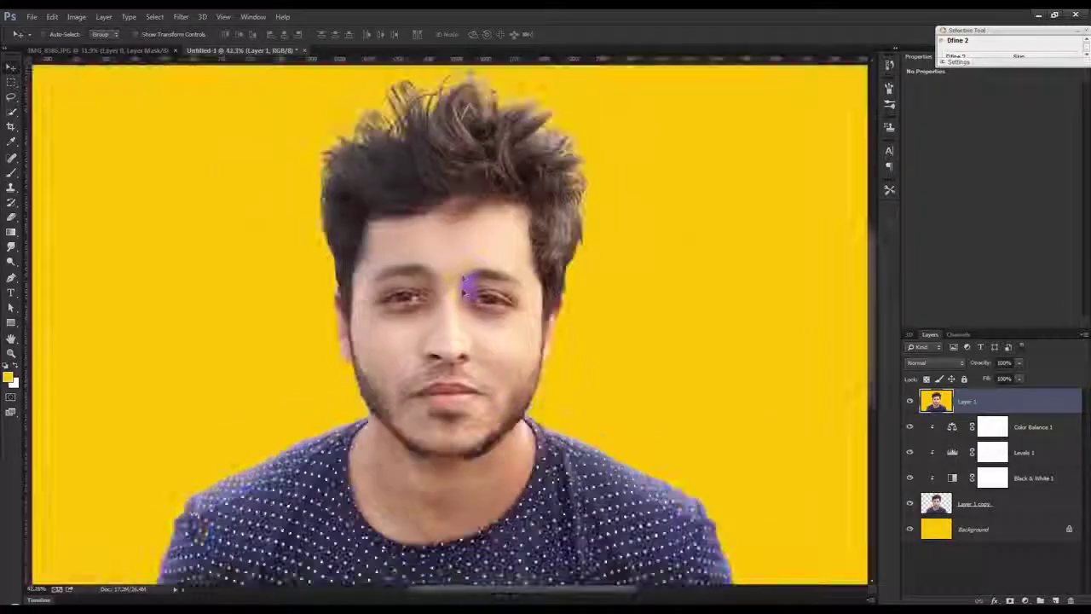
{"action": "scroll", "coordinate": [463, 305], "scroll_direction": "up", "scroll_amount": 1}
{"action": "scroll", "coordinate": [448, 382], "scroll_direction": "up", "scroll_amount": 1}
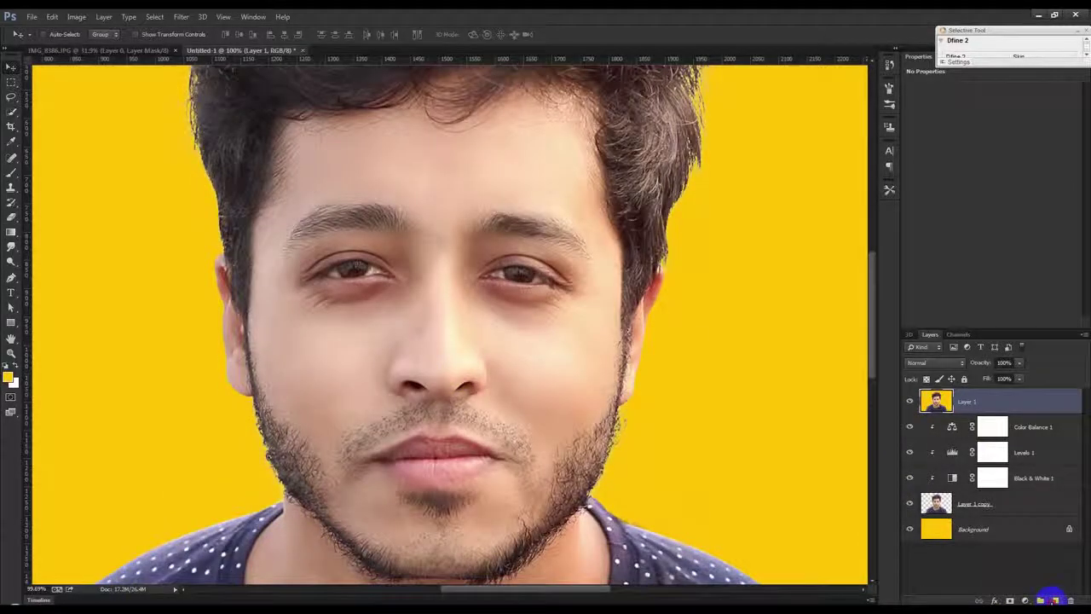
Add a new Layer 2 filled with 50% gray and set it to Overlay blending
{"action": "left_click", "coordinate": [1054, 599]}
{"action": "left_click", "coordinate": [52, 16]}
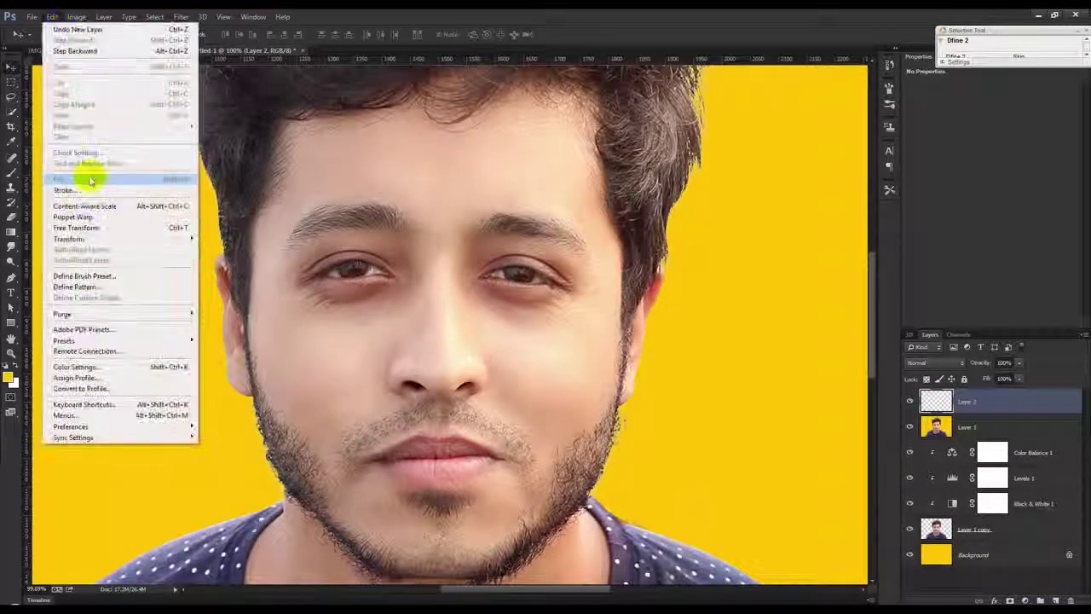
{"action": "left_click", "coordinate": [85, 179]}
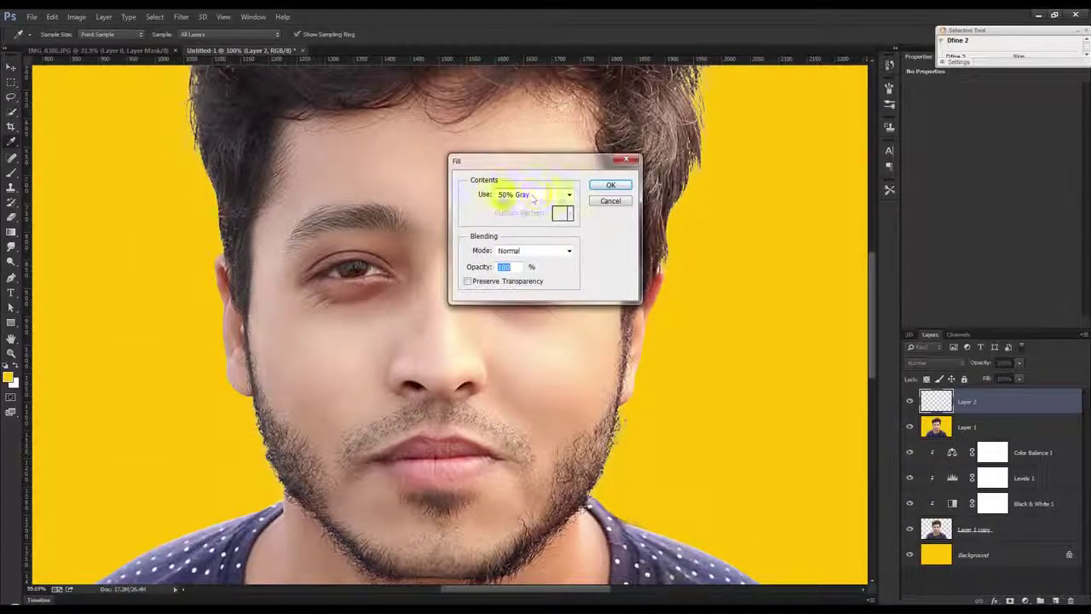
{"action": "left_click", "coordinate": [610, 185]}
{"action": "left_click", "coordinate": [934, 362]}
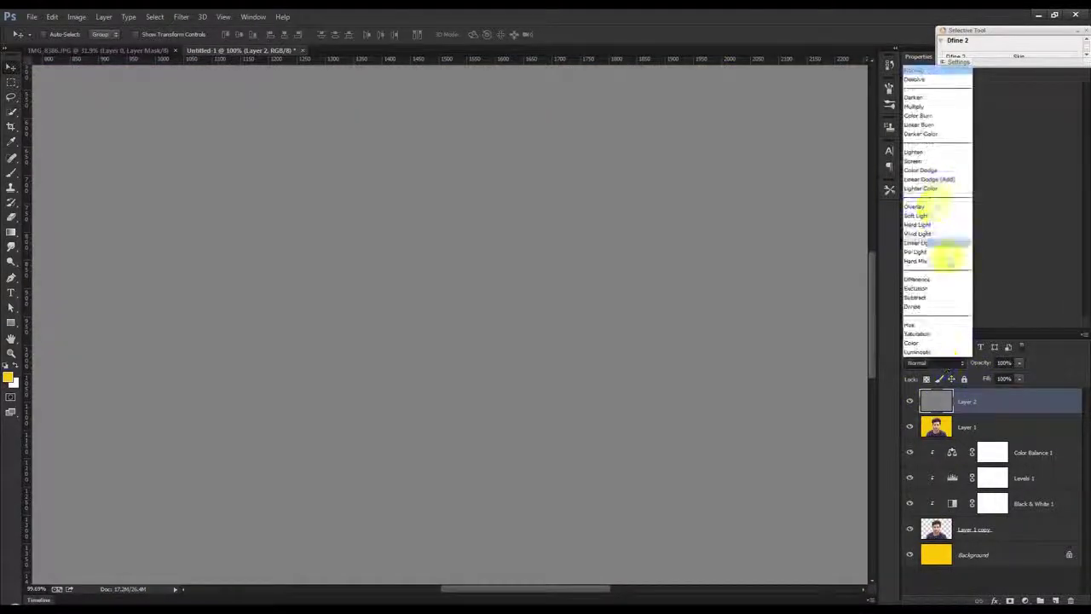
{"action": "left_click", "coordinate": [921, 207]}
{"action": "scroll", "coordinate": [481, 311], "scroll_direction": "up", "scroll_amount": 2}
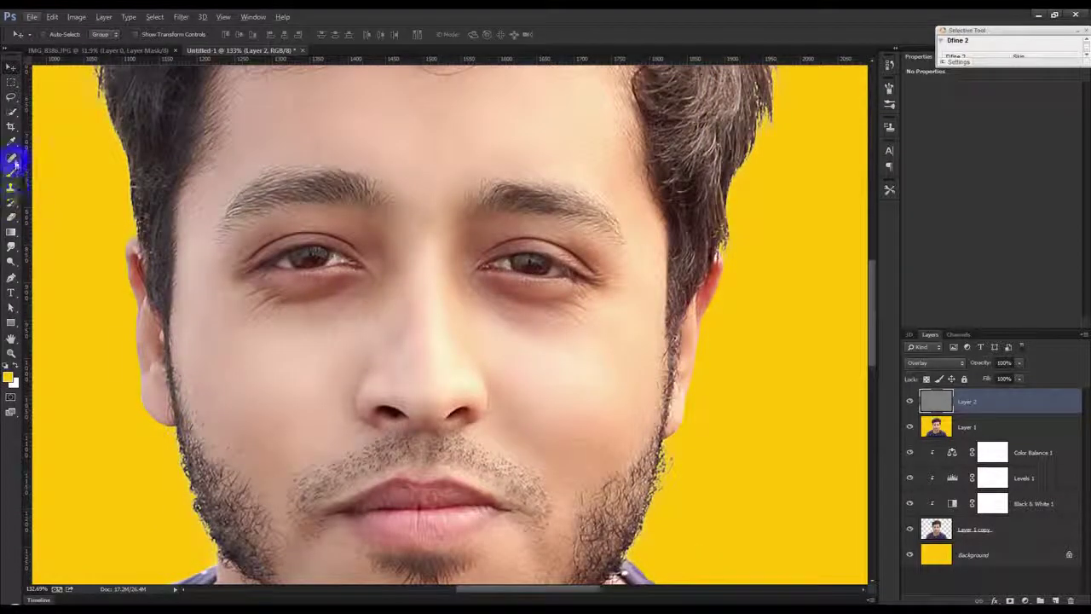
Choose the Dodge tool and lower its exposure for subtle lightening
{"action": "left_click", "coordinate": [9, 262]}
{"action": "right_click", "coordinate": [9, 262]}
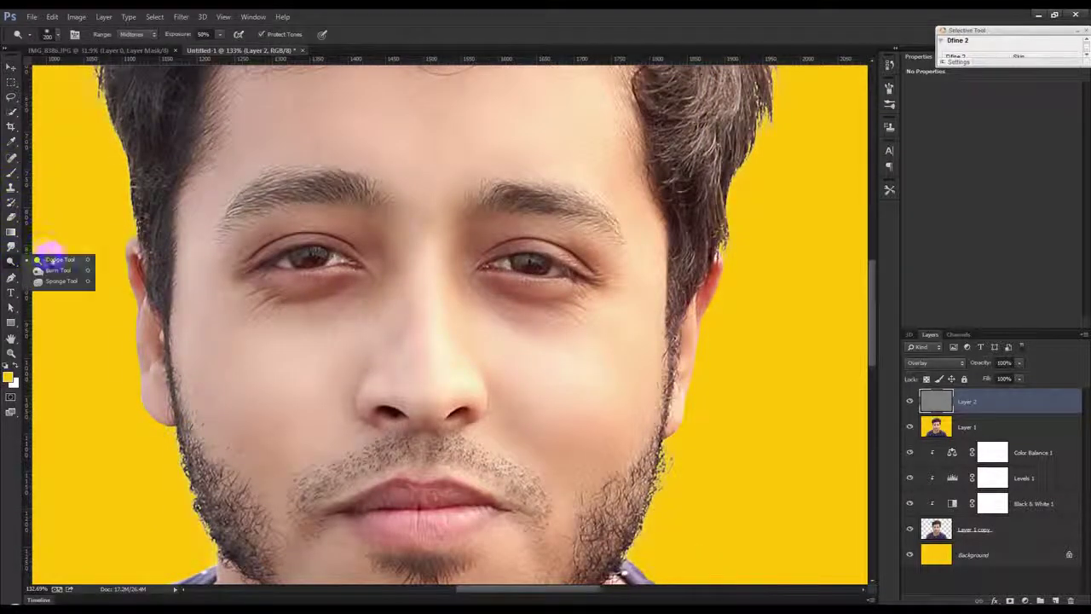
{"action": "left_click", "coordinate": [45, 251]}
{"action": "left_click", "coordinate": [204, 34]}
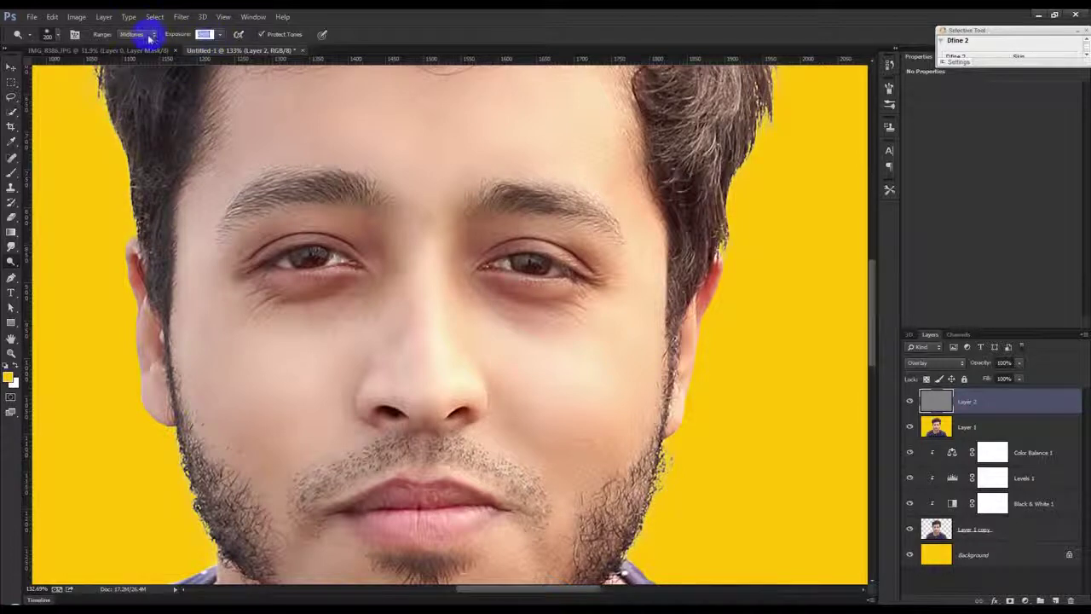
{"action": "type", "text": "5"}
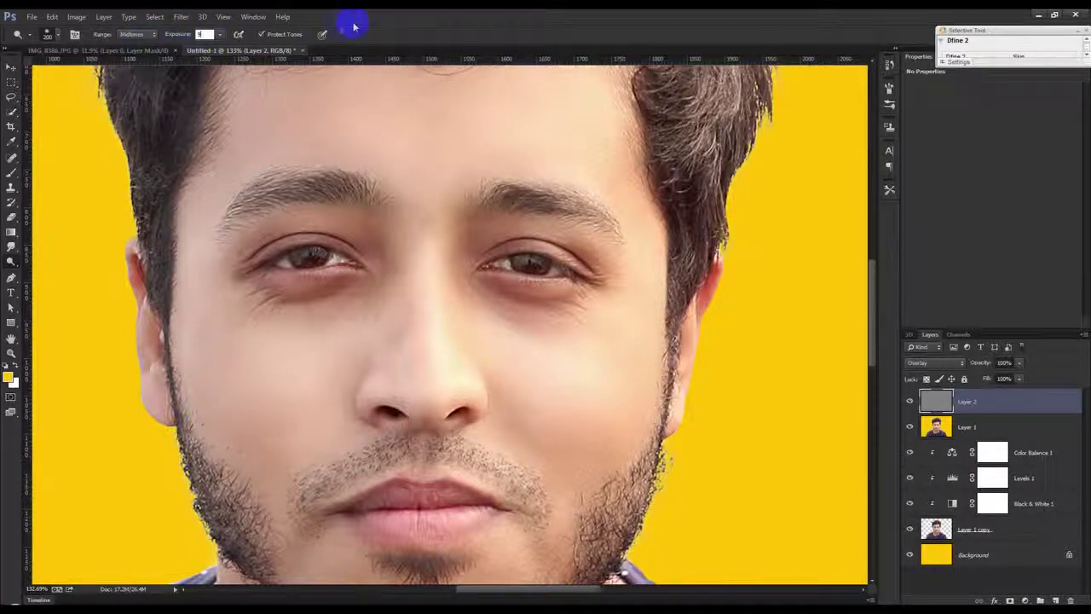
{"action": "left_click", "coordinate": [345, 247]}
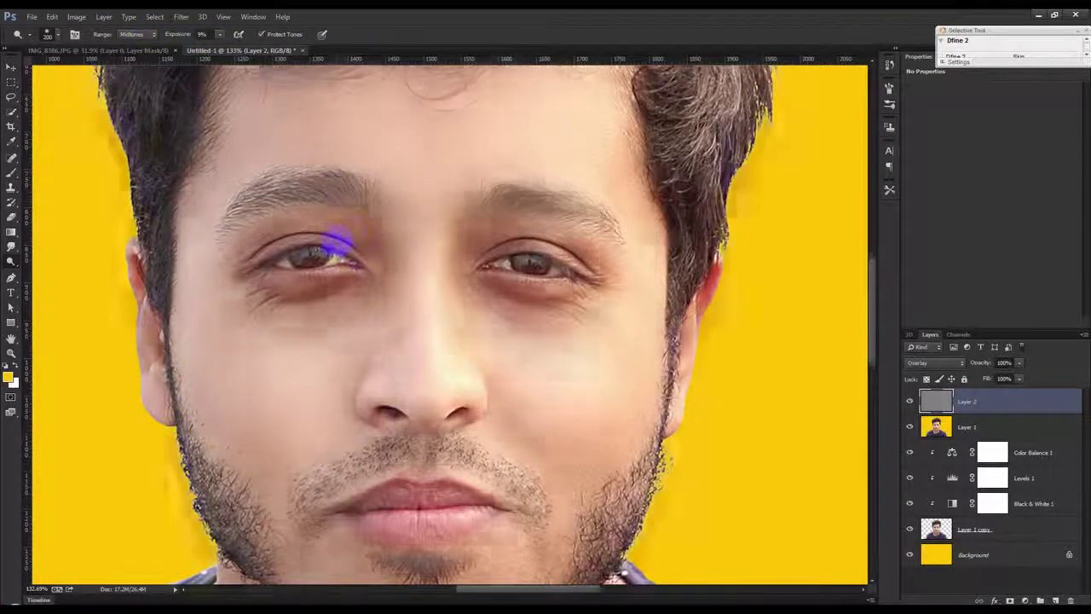
{"action": "scroll", "coordinate": [358, 222], "scroll_direction": "up", "scroll_amount": 2}
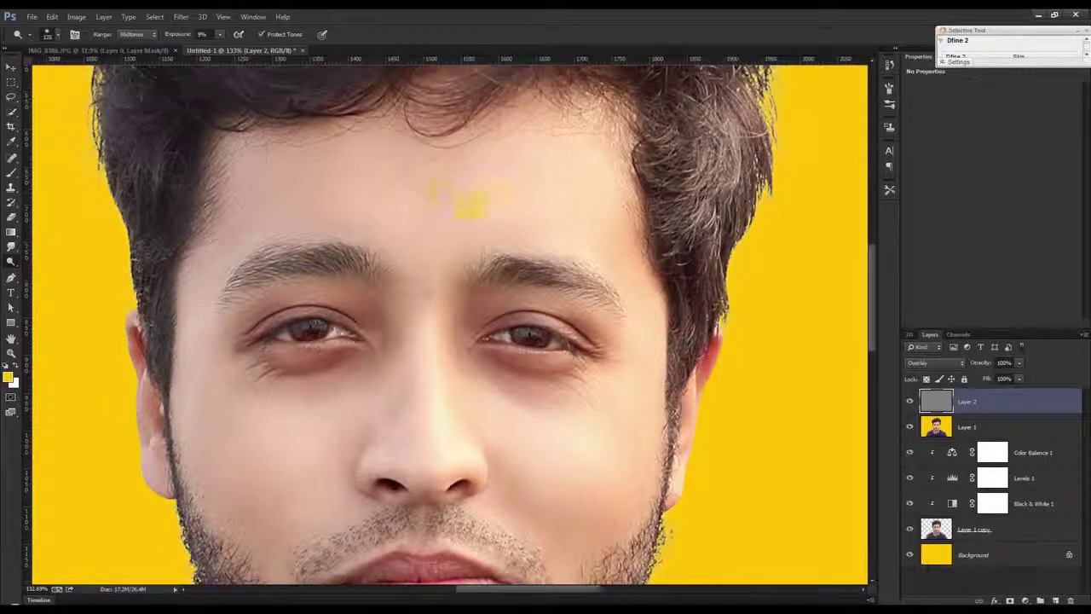
{"action": "scroll", "coordinate": [461, 299], "scroll_direction": "down", "scroll_amount": 2}
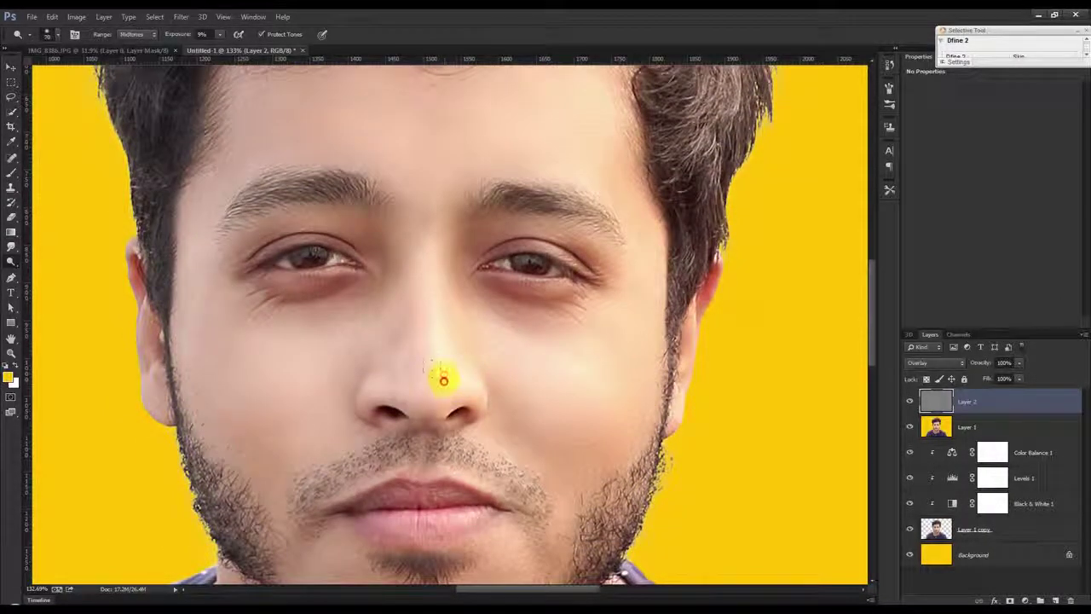
Dodge the nose, both cheeks and the lower lip area
{"action": "left_click_drag", "start_coordinate": [443, 380], "coordinate": [477, 390]}
{"action": "left_click_drag", "start_coordinate": [585, 408], "coordinate": [532, 374]}
{"action": "scroll", "coordinate": [606, 383], "scroll_direction": "down", "scroll_amount": 3}
{"action": "left_click_drag", "start_coordinate": [293, 304], "coordinate": [273, 312]}
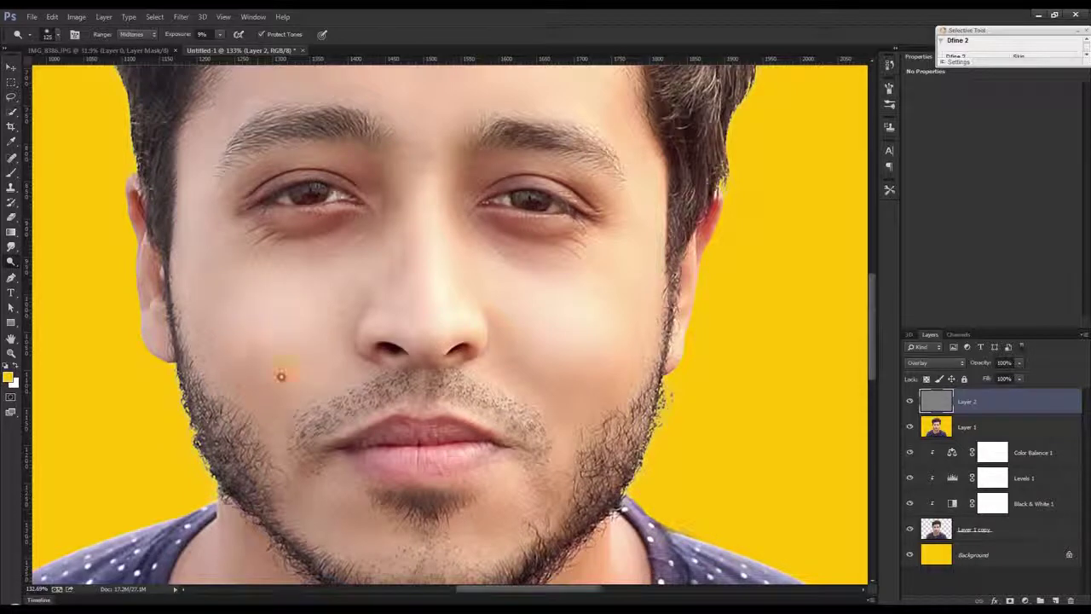
{"action": "scroll", "coordinate": [282, 372], "scroll_direction": "down", "scroll_amount": 3}
{"action": "mouse_move", "coordinate": [474, 389]}
{"action": "left_mouse_down"}
{"action": "mouse_move", "coordinate": [437, 383]}
{"action": "mouse_move", "coordinate": [434, 337]}
{"action": "mouse_move", "coordinate": [338, 368]}
{"action": "left_mouse_up"}
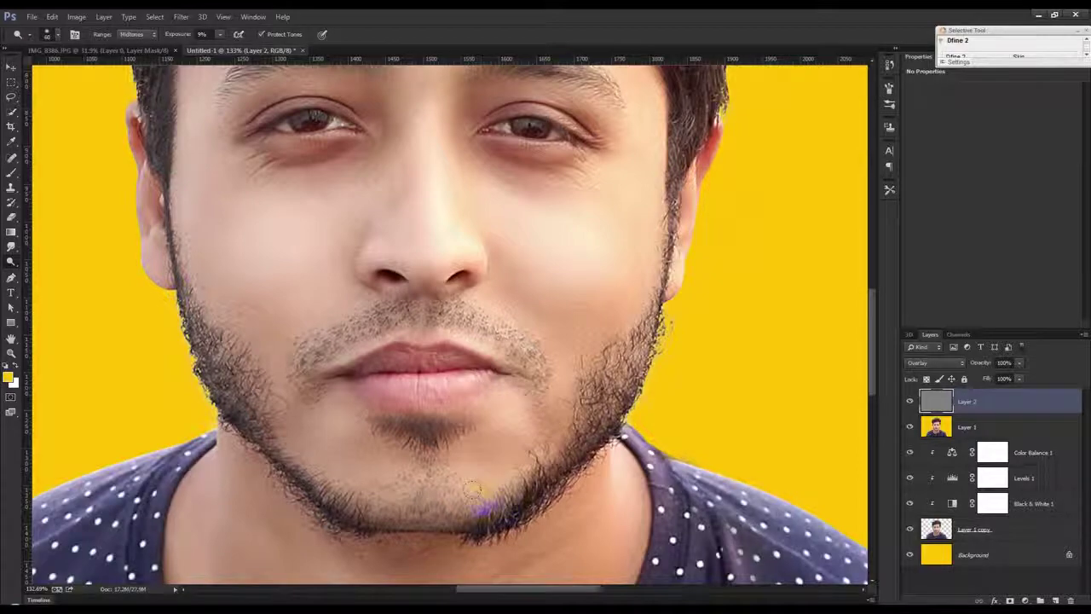
Dodge the nose toward the right nostril and the skin around both eyes
{"action": "scroll", "coordinate": [418, 477], "scroll_direction": "up", "scroll_amount": 2}
{"action": "scroll", "coordinate": [392, 418], "scroll_direction": "up", "scroll_amount": 3}
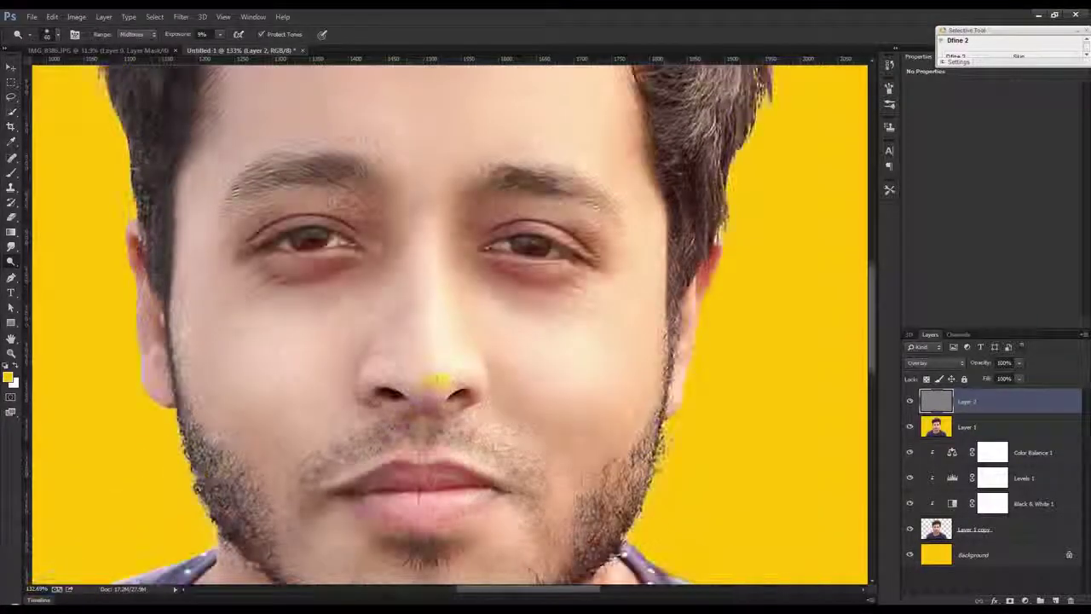
{"action": "left_click_drag", "start_coordinate": [408, 391], "coordinate": [365, 378]}
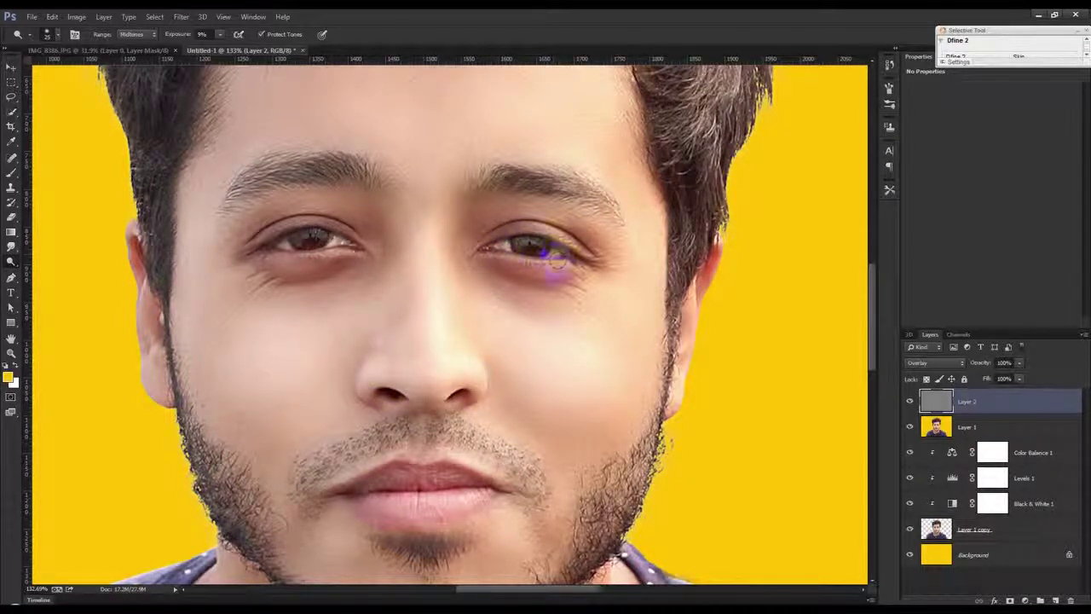
{"action": "mouse_move", "coordinate": [527, 273]}
{"action": "left_mouse_down"}
{"action": "mouse_move", "coordinate": [512, 245]}
{"action": "mouse_move", "coordinate": [590, 241]}
{"action": "left_mouse_up"}
{"action": "mouse_move", "coordinate": [511, 236]}
{"action": "left_mouse_down"}
{"action": "mouse_move", "coordinate": [494, 237]}
{"action": "mouse_move", "coordinate": [581, 251]}
{"action": "mouse_move", "coordinate": [516, 236]}
{"action": "left_mouse_up"}
{"action": "mouse_move", "coordinate": [306, 244]}
{"action": "left_mouse_down"}
{"action": "mouse_move", "coordinate": [313, 261]}
{"action": "mouse_move", "coordinate": [256, 246]}
{"action": "left_mouse_up"}
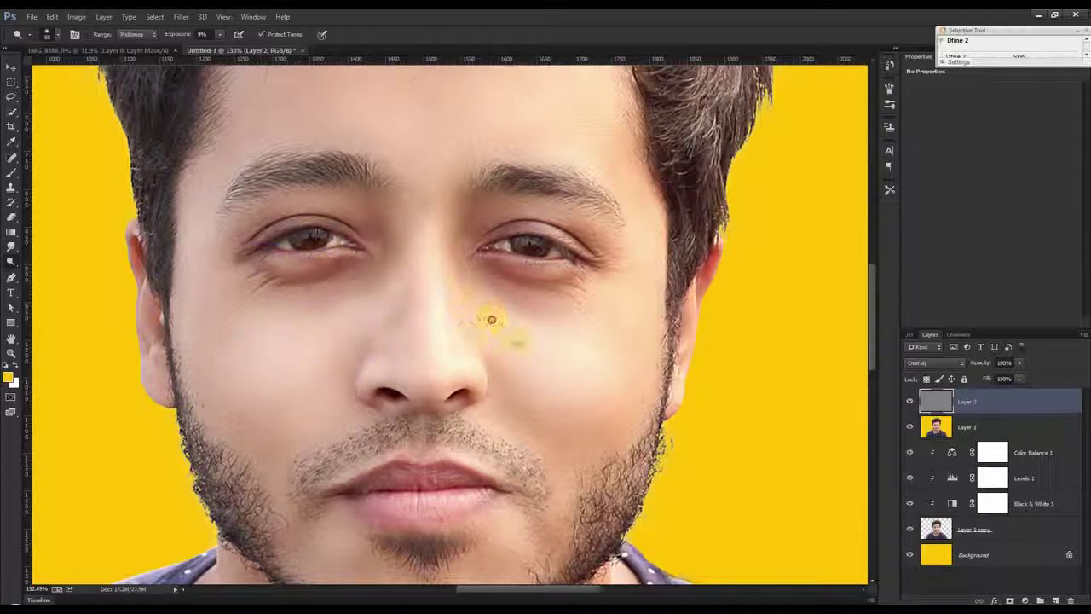
Dodge the skin of the left and right ears
{"action": "scroll", "coordinate": [448, 308], "scroll_direction": "up", "scroll_amount": 2}
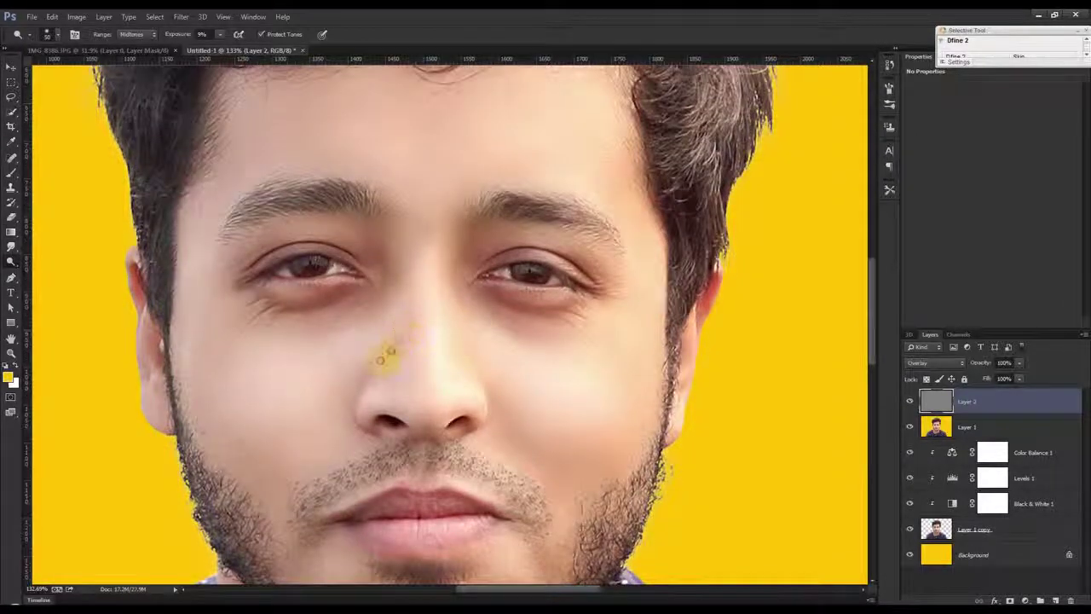
{"action": "scroll", "coordinate": [397, 365], "scroll_direction": "up", "scroll_amount": 2}
{"action": "scroll", "coordinate": [401, 361], "scroll_direction": "up", "scroll_amount": 1}
{"action": "scroll", "coordinate": [277, 321], "scroll_direction": "up", "scroll_amount": 1}
{"action": "scroll", "coordinate": [208, 475], "scroll_direction": "down", "scroll_amount": 1}
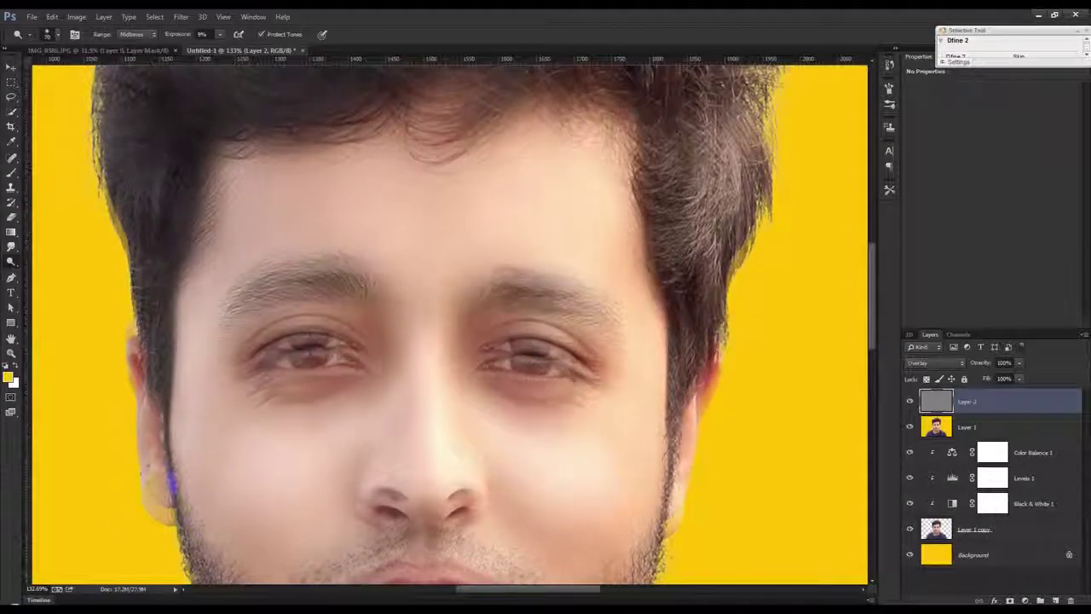
{"action": "mouse_move", "coordinate": [157, 486]}
{"action": "left_mouse_down"}
{"action": "mouse_move", "coordinate": [142, 464]}
{"action": "mouse_move", "coordinate": [175, 498]}
{"action": "mouse_move", "coordinate": [150, 477]}
{"action": "mouse_move", "coordinate": [153, 447]}
{"action": "mouse_move", "coordinate": [137, 401]}
{"action": "mouse_move", "coordinate": [146, 383]}
{"action": "mouse_move", "coordinate": [128, 341]}
{"action": "mouse_move", "coordinate": [137, 332]}
{"action": "left_mouse_up"}
{"action": "scroll", "coordinate": [682, 467], "scroll_direction": "down", "scroll_amount": 1}
{"action": "mouse_move", "coordinate": [706, 470]}
{"action": "left_mouse_down"}
{"action": "mouse_move", "coordinate": [674, 470]}
{"action": "mouse_move", "coordinate": [695, 341]}
{"action": "left_mouse_up"}
Dodge along the edge of the neck and the skin below the jaw
{"action": "scroll", "coordinate": [695, 341], "scroll_direction": "down", "scroll_amount": 2}
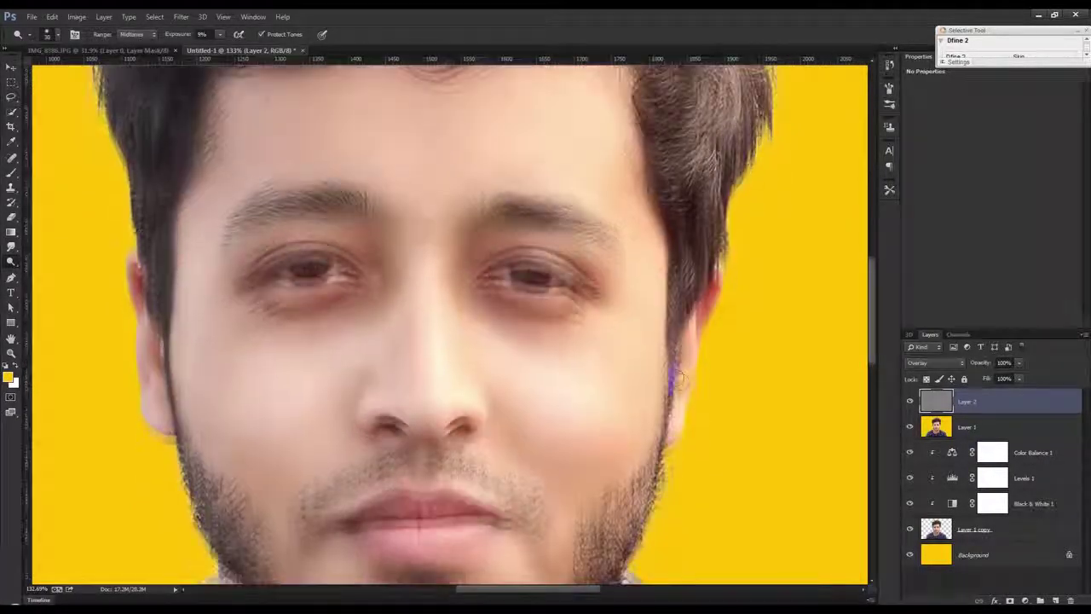
{"action": "scroll", "coordinate": [597, 383], "scroll_direction": "down", "scroll_amount": 2}
{"action": "scroll", "coordinate": [512, 426], "scroll_direction": "down", "scroll_amount": 2}
{"action": "scroll", "coordinate": [413, 458], "scroll_direction": "down", "scroll_amount": 3}
{"action": "scroll", "coordinate": [412, 458], "scroll_direction": "down", "scroll_amount": 2}
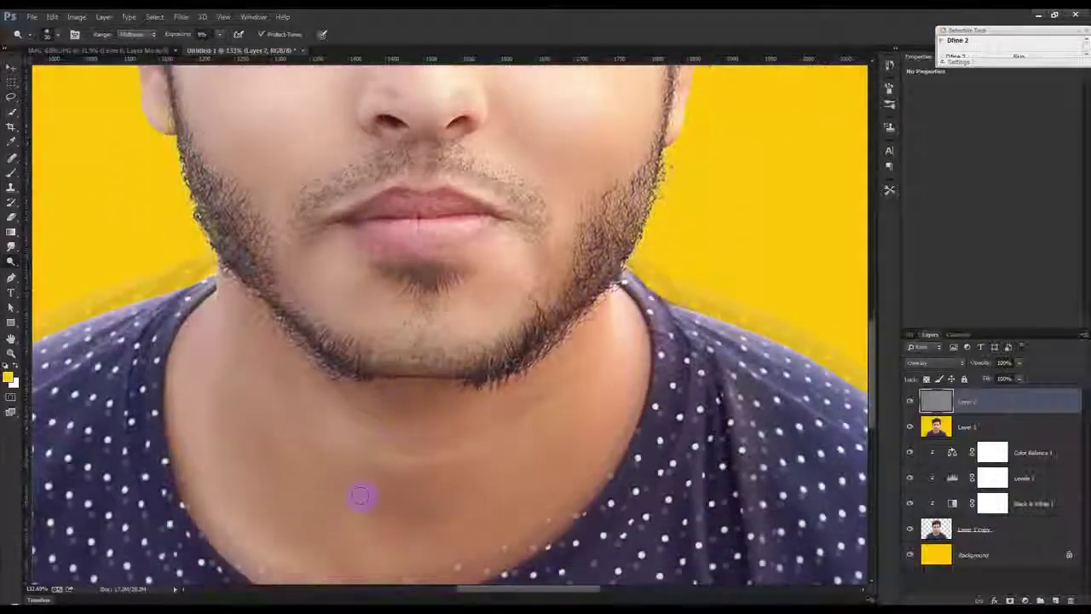
{"action": "scroll", "coordinate": [361, 495], "scroll_direction": "down", "scroll_amount": 1}
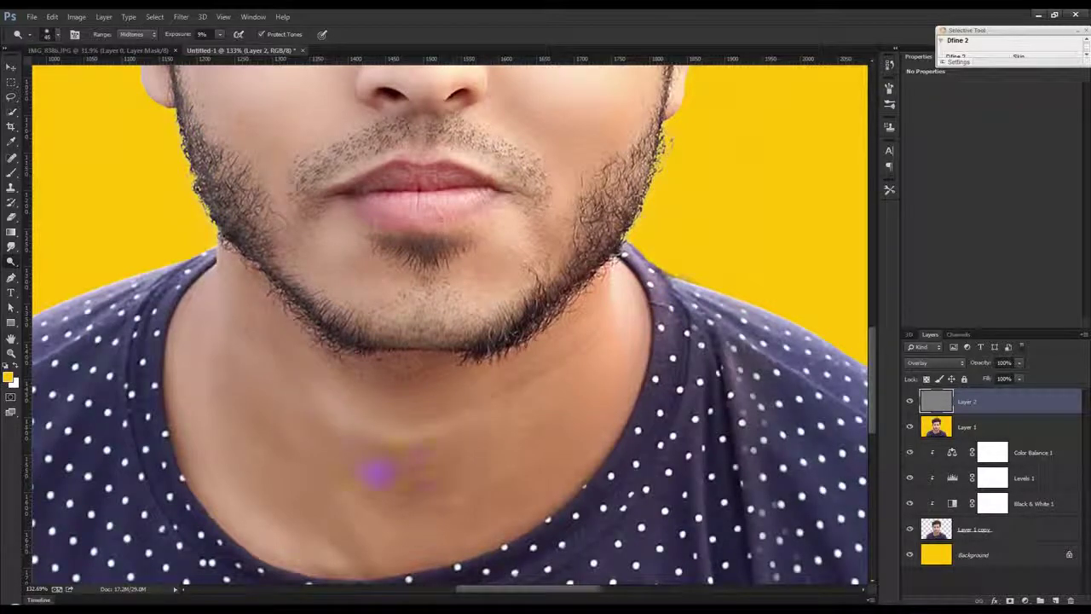
{"action": "left_click_drag", "start_coordinate": [327, 564], "coordinate": [203, 452]}
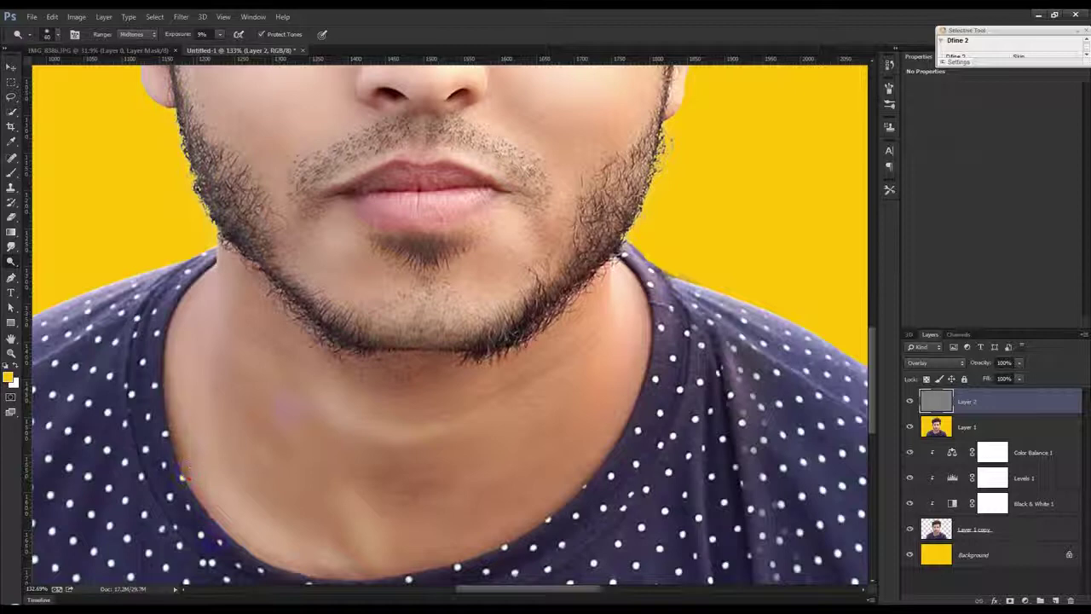
{"action": "left_click_drag", "start_coordinate": [603, 302], "coordinate": [586, 340]}
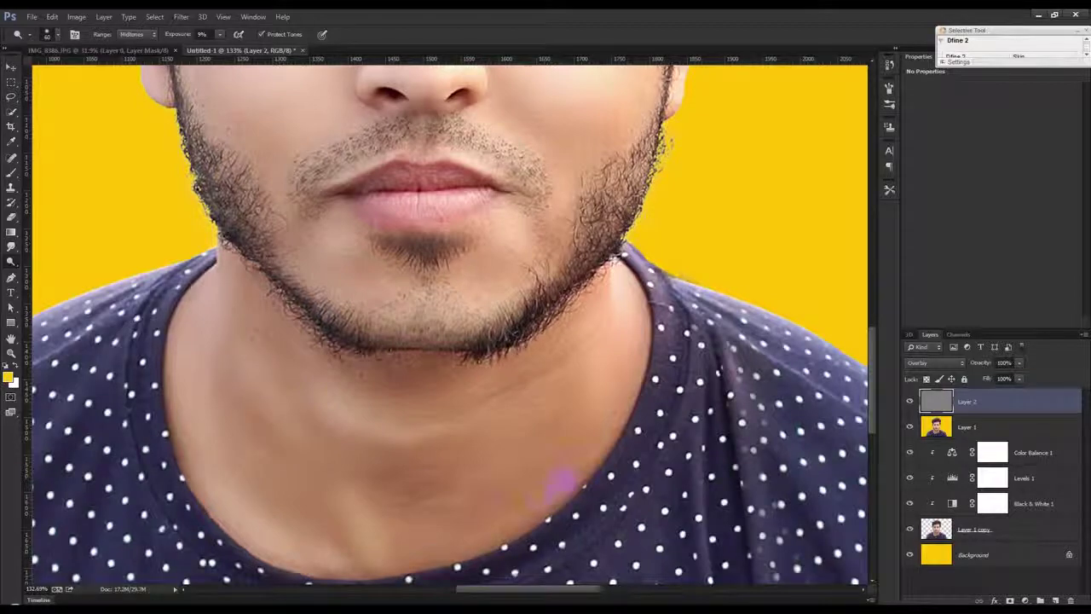
{"action": "scroll", "coordinate": [480, 504], "scroll_direction": "up", "scroll_amount": 1}
{"action": "scroll", "coordinate": [499, 463], "scroll_direction": "up", "scroll_amount": 2}
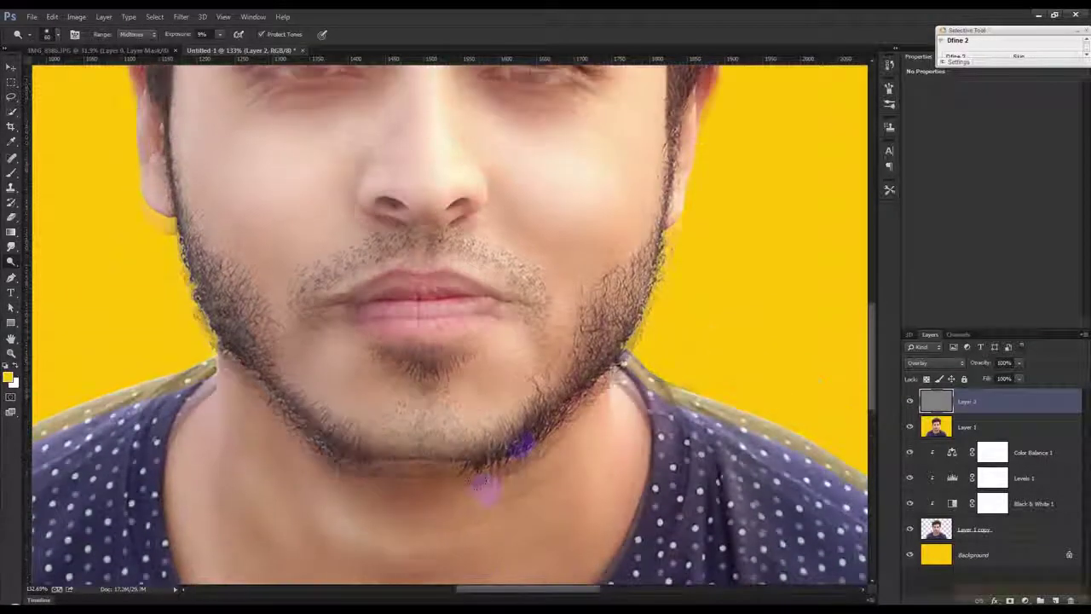
{"action": "scroll", "coordinate": [512, 427], "scroll_direction": "up", "scroll_amount": 1}
{"action": "scroll", "coordinate": [530, 388], "scroll_direction": "up", "scroll_amount": 1}
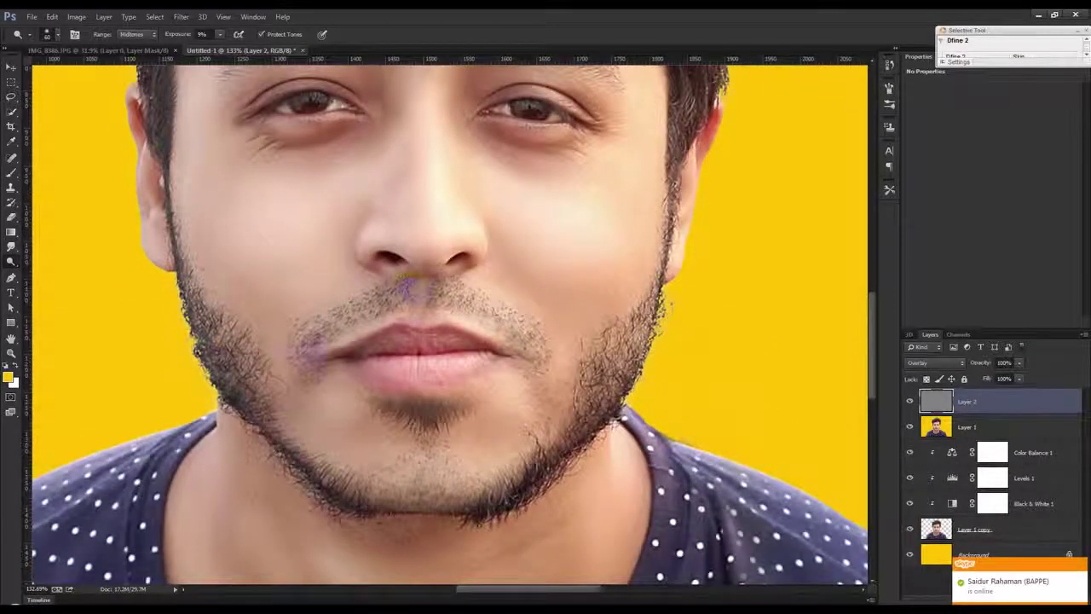
{"action": "scroll", "coordinate": [408, 285], "scroll_direction": "up", "scroll_amount": 1}
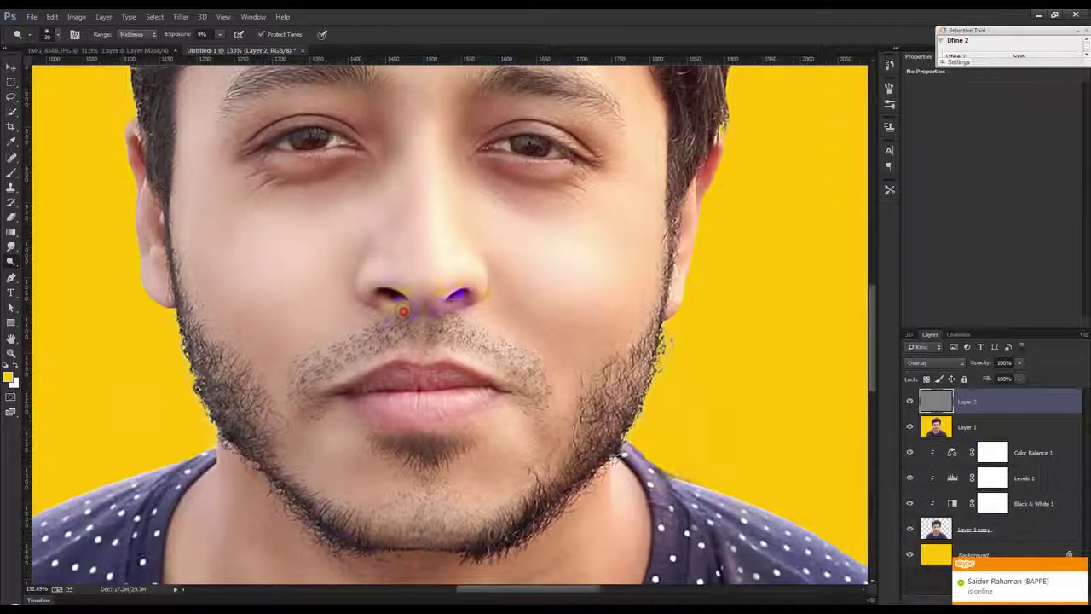
{"action": "scroll", "coordinate": [412, 307], "scroll_direction": "up", "scroll_amount": 2}
{"action": "scroll", "coordinate": [411, 303], "scroll_direction": "up", "scroll_amount": 1}
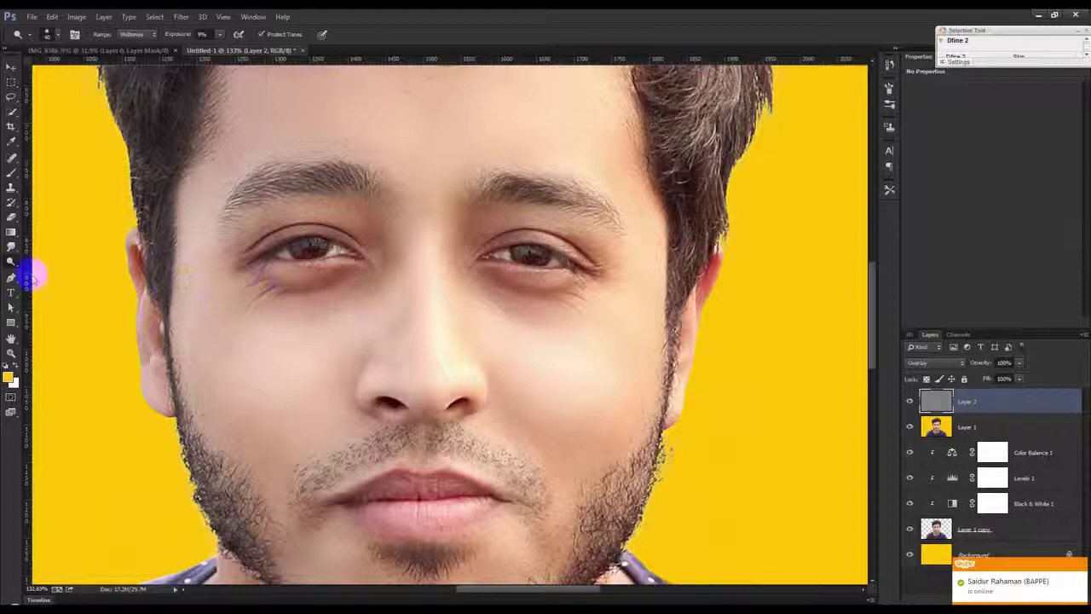
{"action": "right_click", "coordinate": [11, 261]}
Switch to the Burn tool and set its exposure
{"action": "left_click", "coordinate": [51, 270]}
{"action": "left_click", "coordinate": [205, 34]}
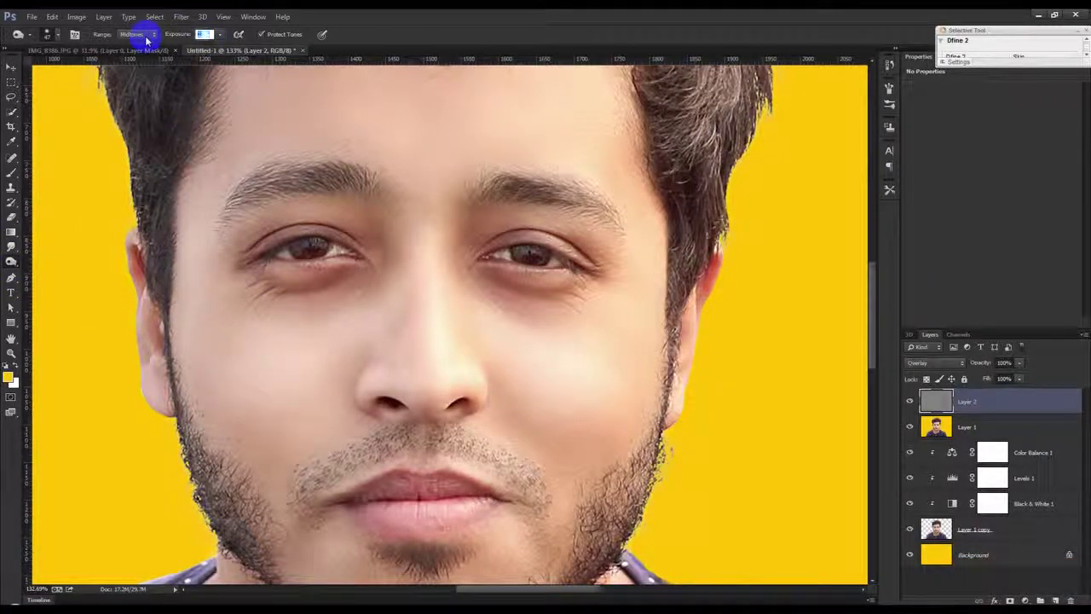
{"action": "type", "text": "5"}
{"action": "type", "text": "9"}
{"action": "key", "text": "Return"}
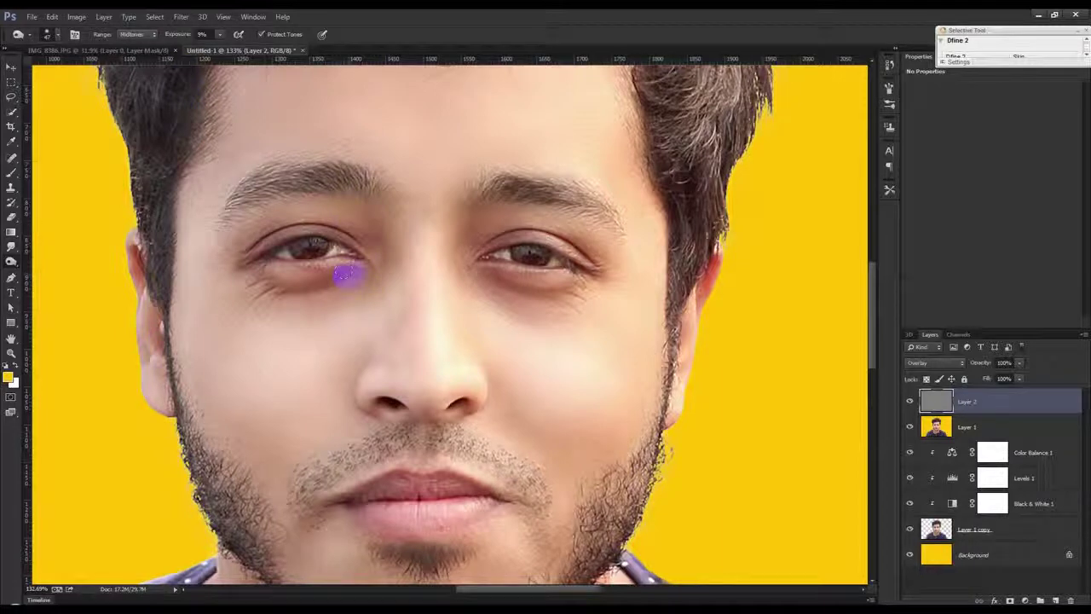
{"action": "scroll", "coordinate": [394, 394], "scroll_direction": "down", "scroll_amount": 1}
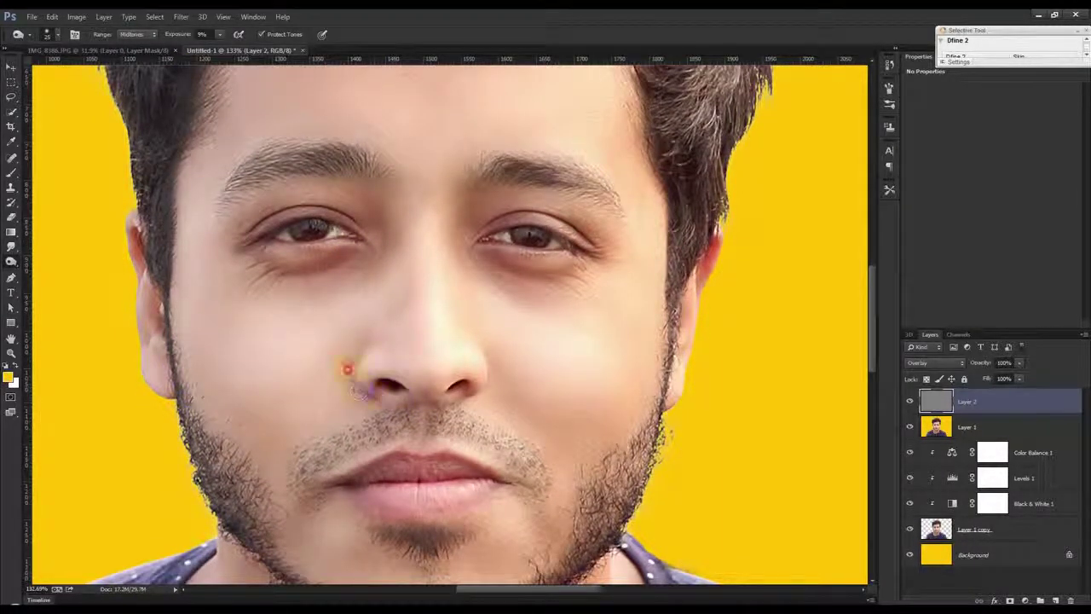
Burn around the right nostril, along the brow and under the eye
{"action": "mouse_move", "coordinate": [443, 412]}
{"action": "left_mouse_down"}
{"action": "mouse_move", "coordinate": [498, 369]}
{"action": "mouse_move", "coordinate": [530, 293]}
{"action": "mouse_move", "coordinate": [558, 298]}
{"action": "mouse_move", "coordinate": [475, 237]}
{"action": "left_mouse_up"}
{"action": "left_click_drag", "start_coordinate": [538, 195], "coordinate": [604, 227]}
{"action": "left_click_drag", "start_coordinate": [565, 174], "coordinate": [590, 181]}
{"action": "mouse_move", "coordinate": [367, 223]}
{"action": "left_mouse_down"}
{"action": "mouse_move", "coordinate": [300, 227]}
{"action": "mouse_move", "coordinate": [347, 257]}
{"action": "left_mouse_up"}
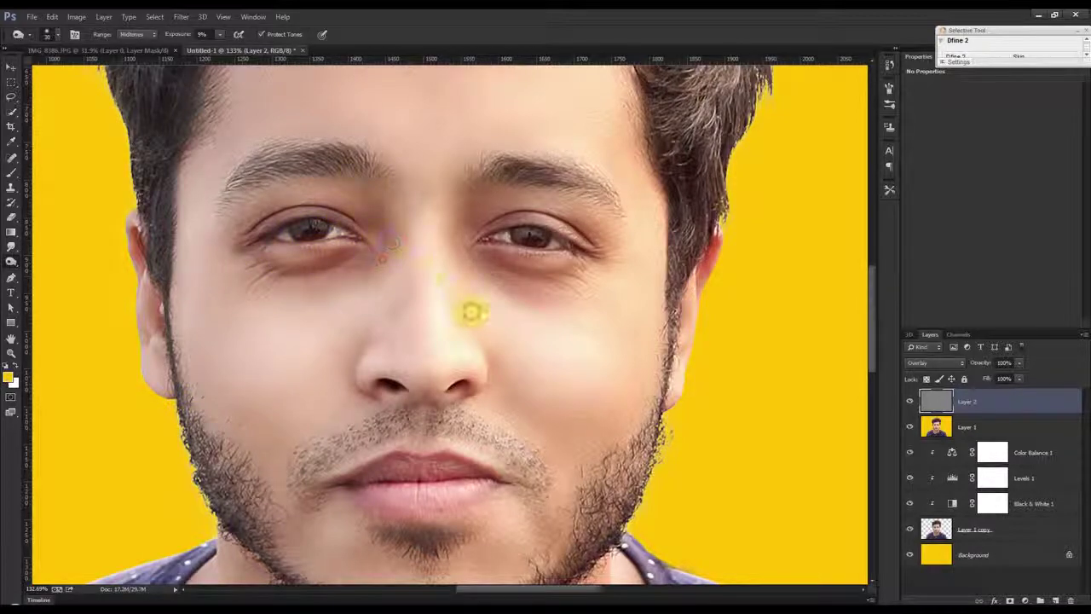
Burn across the lips, the chin hair and the lower-left beard
{"action": "scroll", "coordinate": [470, 310], "scroll_direction": "down", "scroll_amount": 1}
{"action": "scroll", "coordinate": [481, 294], "scroll_direction": "down", "scroll_amount": 1}
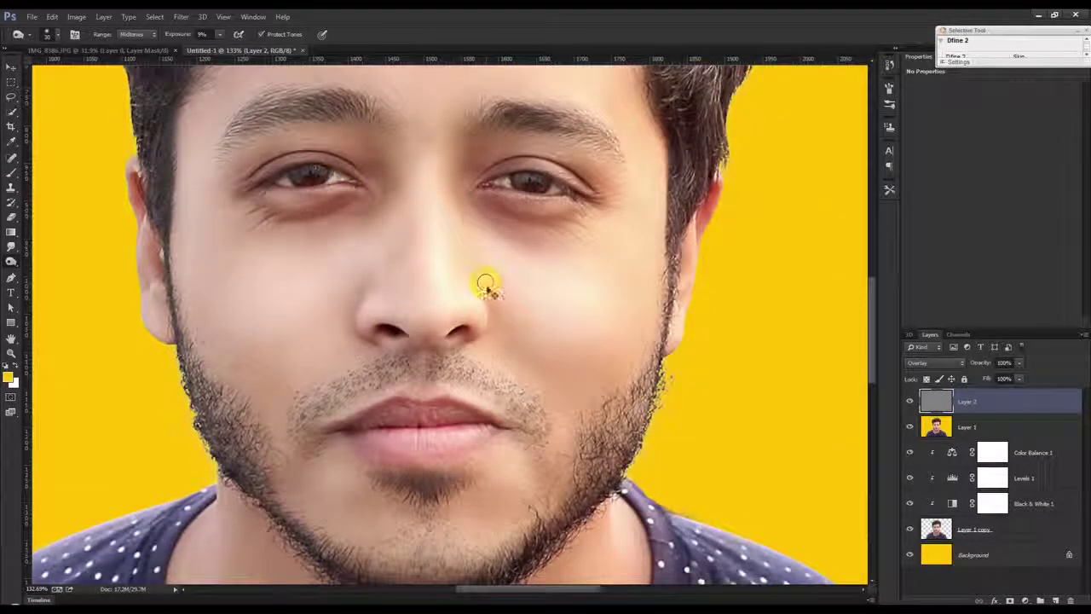
{"action": "scroll", "coordinate": [478, 354], "scroll_direction": "down", "scroll_amount": 3}
{"action": "left_click_drag", "start_coordinate": [465, 358], "coordinate": [362, 372]}
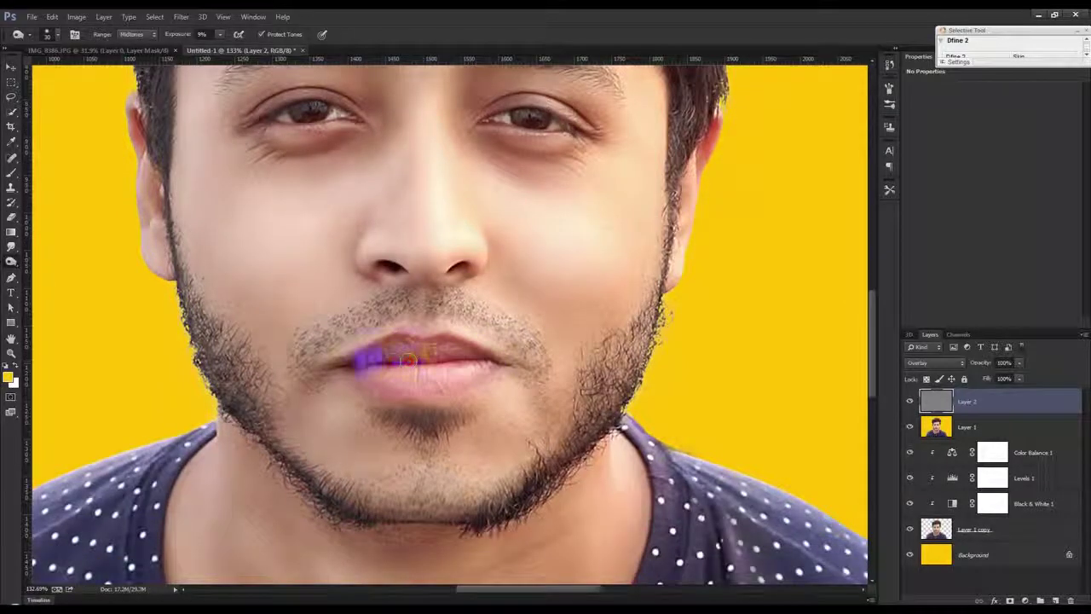
{"action": "left_click_drag", "start_coordinate": [361, 372], "coordinate": [495, 360]}
{"action": "scroll", "coordinate": [478, 366], "scroll_direction": "down", "scroll_amount": 2}
{"action": "left_click", "coordinate": [396, 375]}
{"action": "left_click_drag", "start_coordinate": [396, 375], "coordinate": [437, 396]}
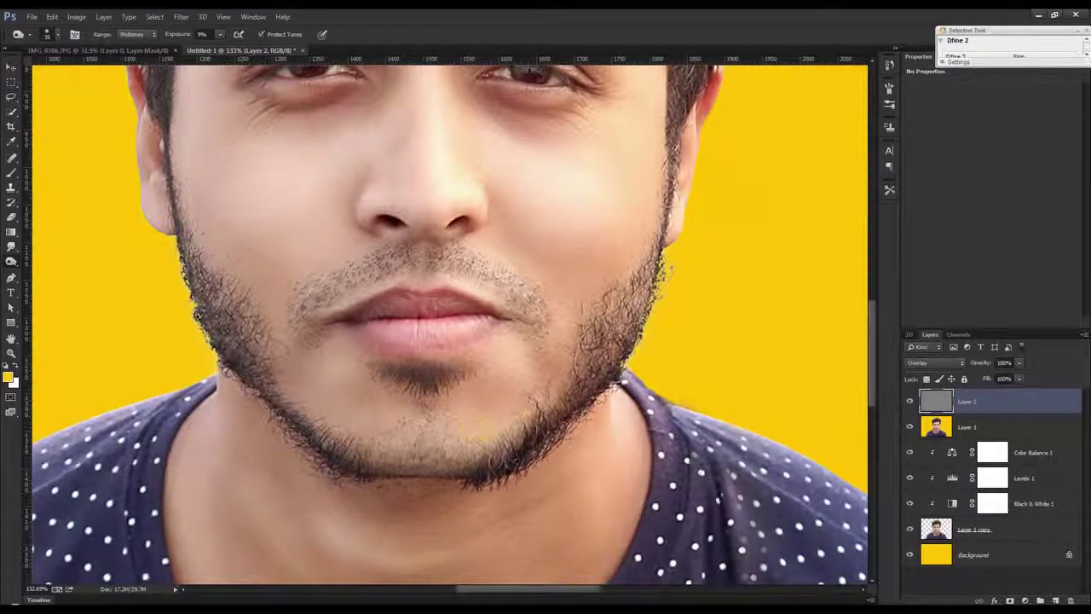
{"action": "left_click", "coordinate": [345, 442]}
Burn the left ear edge and the right hair and beard edge
{"action": "scroll", "coordinate": [248, 367], "scroll_direction": "up", "scroll_amount": 1}
{"action": "left_click_drag", "start_coordinate": [159, 176], "coordinate": [141, 104]}
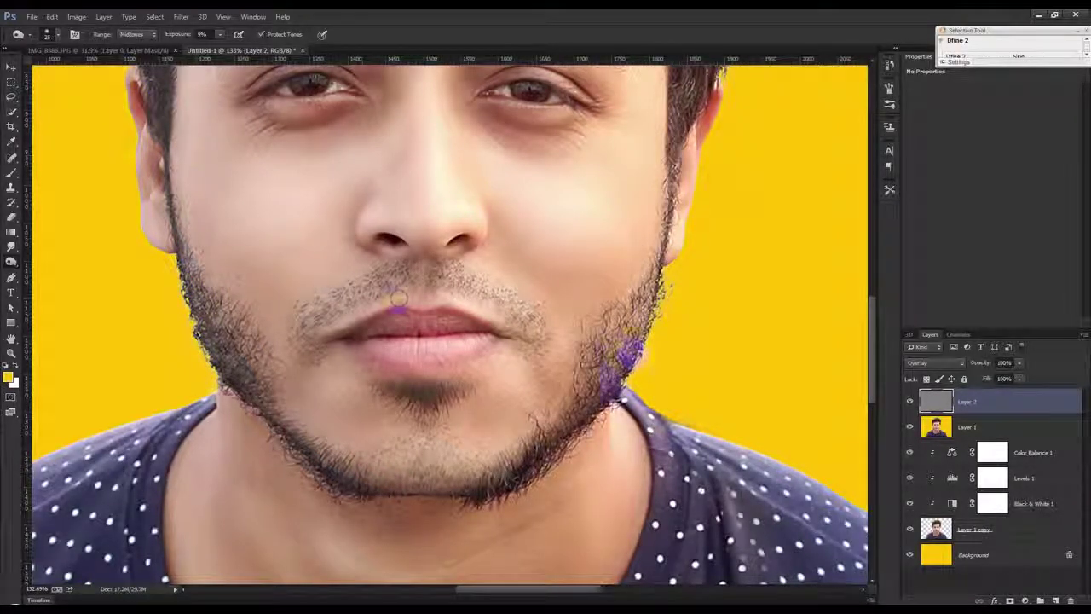
{"action": "mouse_move", "coordinate": [663, 247]}
{"action": "left_mouse_down"}
{"action": "mouse_move", "coordinate": [674, 229]}
{"action": "mouse_move", "coordinate": [564, 418]}
{"action": "left_mouse_up"}
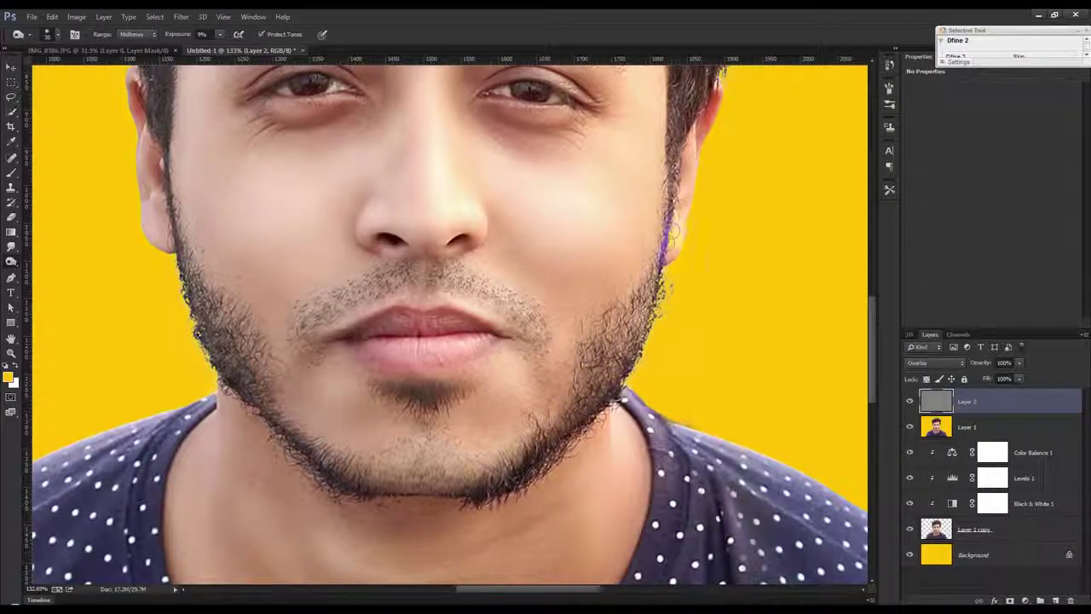
{"action": "scroll", "coordinate": [463, 415], "scroll_direction": "down", "scroll_amount": 3}
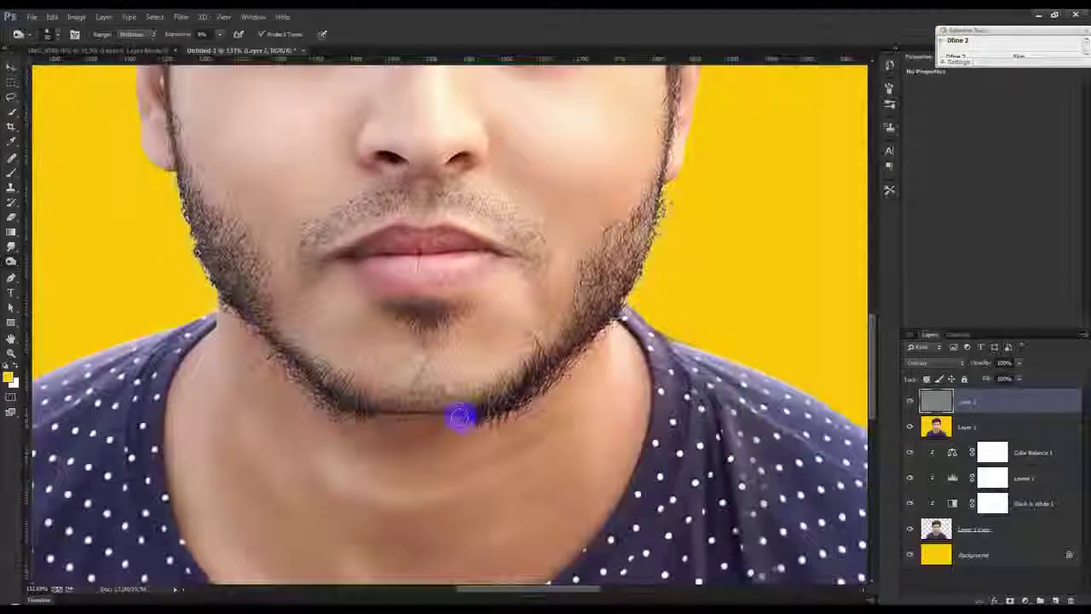
{"action": "scroll", "coordinate": [464, 415], "scroll_direction": "down", "scroll_amount": 3}
{"action": "scroll", "coordinate": [460, 415], "scroll_direction": "down", "scroll_amount": 3}
{"action": "scroll", "coordinate": [464, 414], "scroll_direction": "down", "scroll_amount": 1}
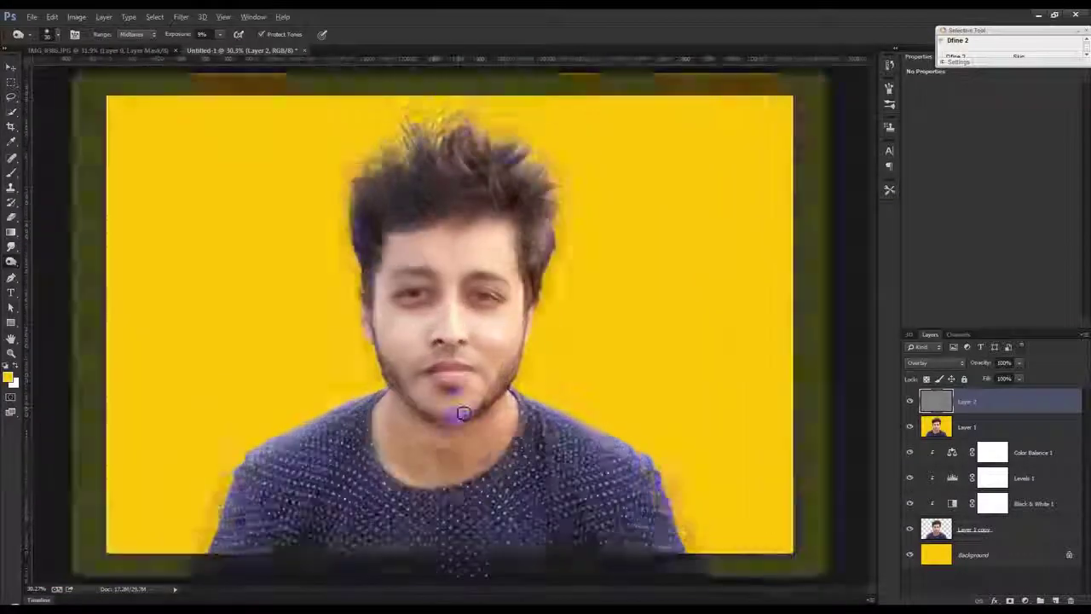
Lower Layer 2's opacity to 65%
{"action": "left_click", "coordinate": [1003, 364]}
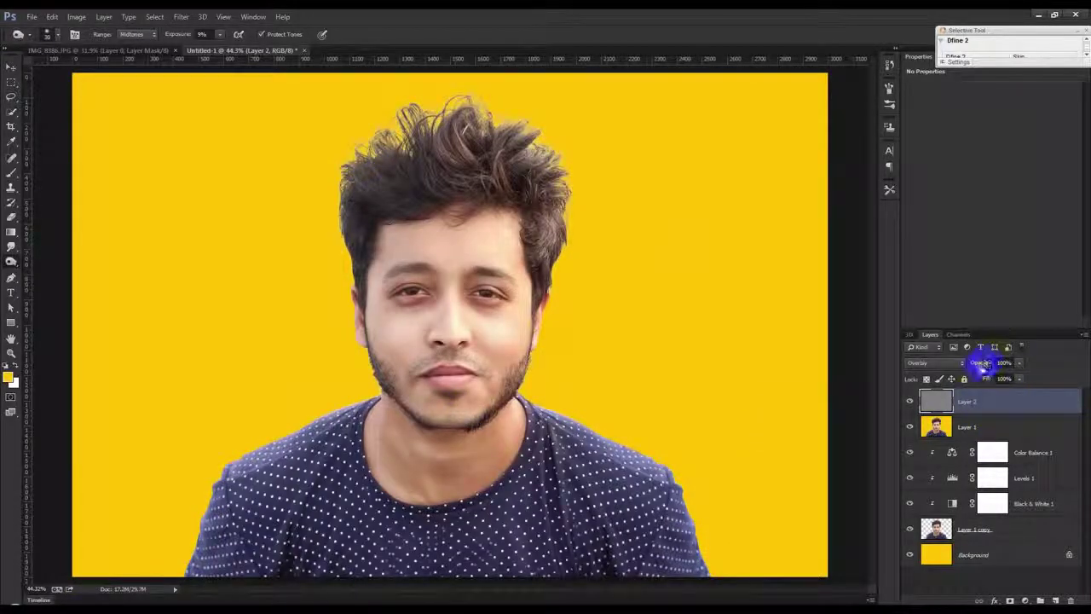
{"action": "left_click_drag", "start_coordinate": [970, 367], "coordinate": [963, 375]}
{"action": "key", "text": "5"}
Switch to the Move tool and hide Layer 2 to compare before and after
{"action": "left_click", "coordinate": [11, 67]}
{"action": "scroll", "coordinate": [418, 268], "scroll_direction": "up", "scroll_amount": 1}
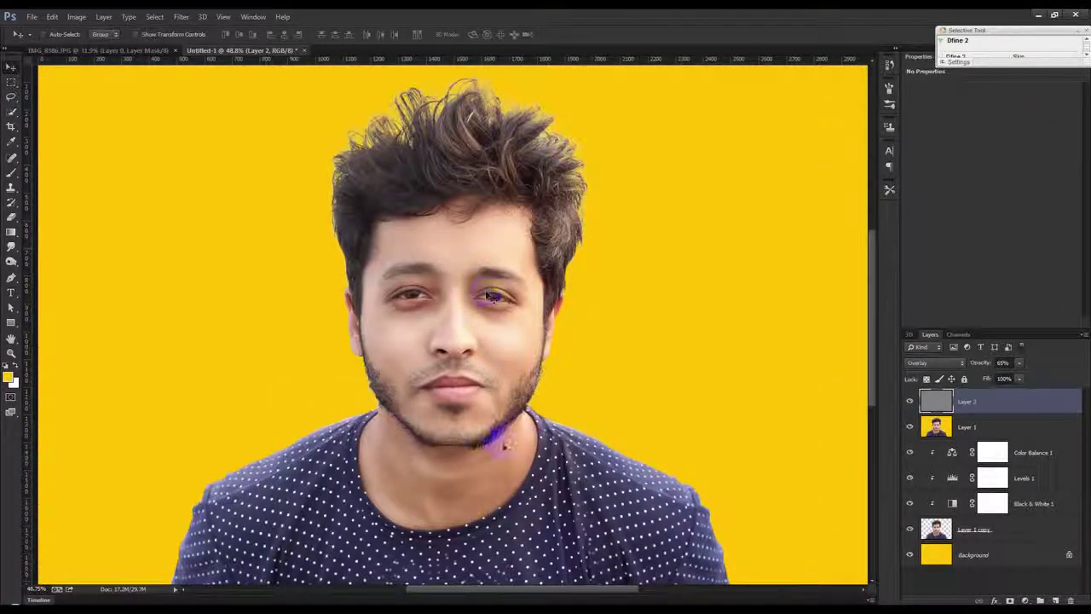
{"action": "scroll", "coordinate": [362, 489], "scroll_direction": "up", "scroll_amount": 1}
{"action": "scroll", "coordinate": [362, 490], "scroll_direction": "up", "scroll_amount": 1}
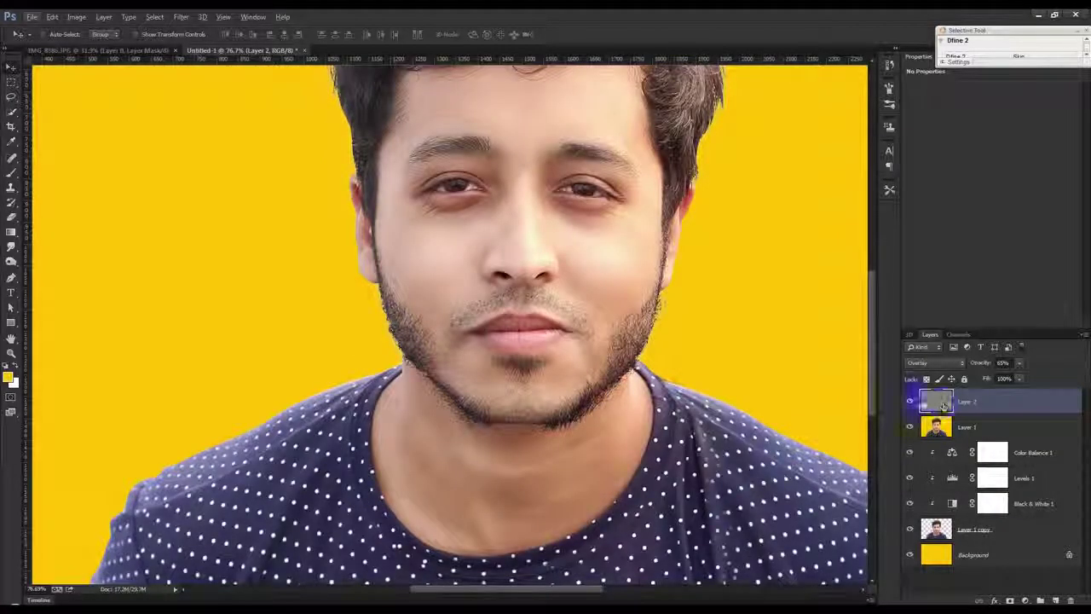
{"action": "left_click", "coordinate": [909, 401]}
{"action": "scroll", "coordinate": [692, 368], "scroll_direction": "down", "scroll_amount": 1}
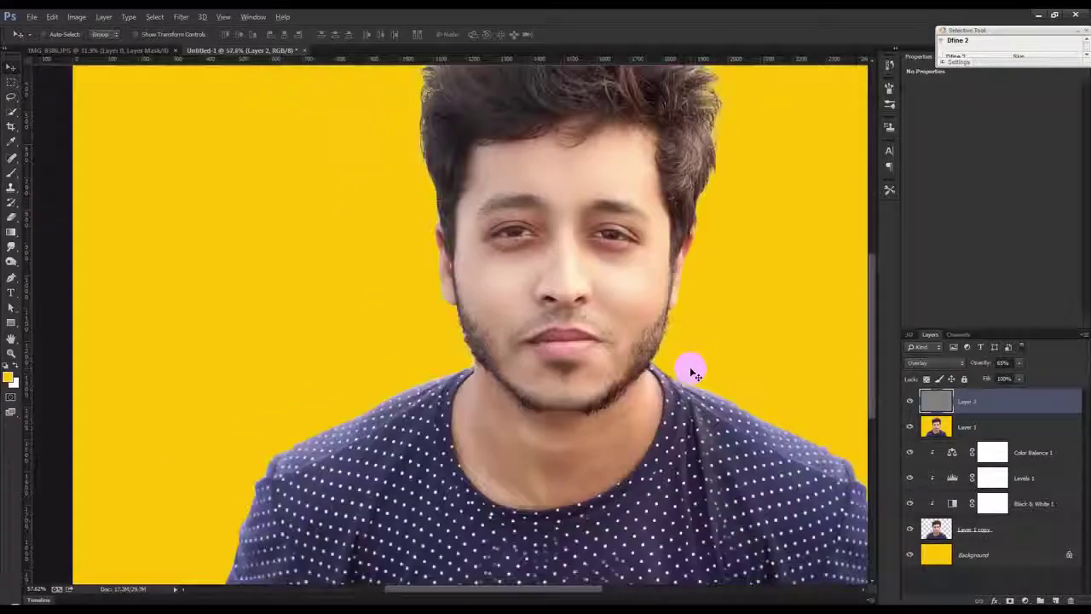
{"action": "scroll", "coordinate": [695, 371], "scroll_direction": "down", "scroll_amount": 1}
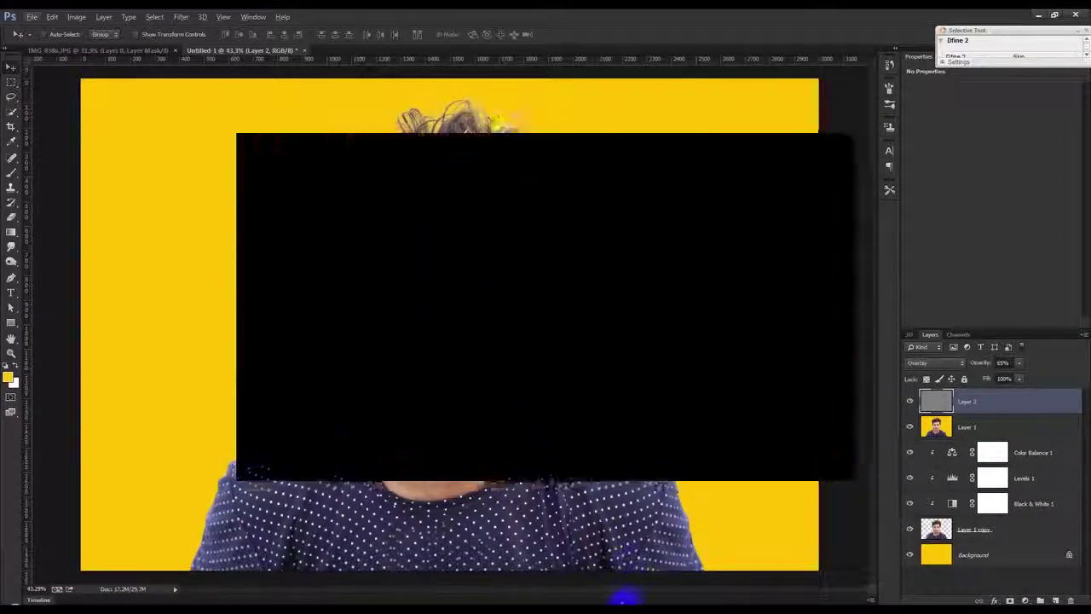